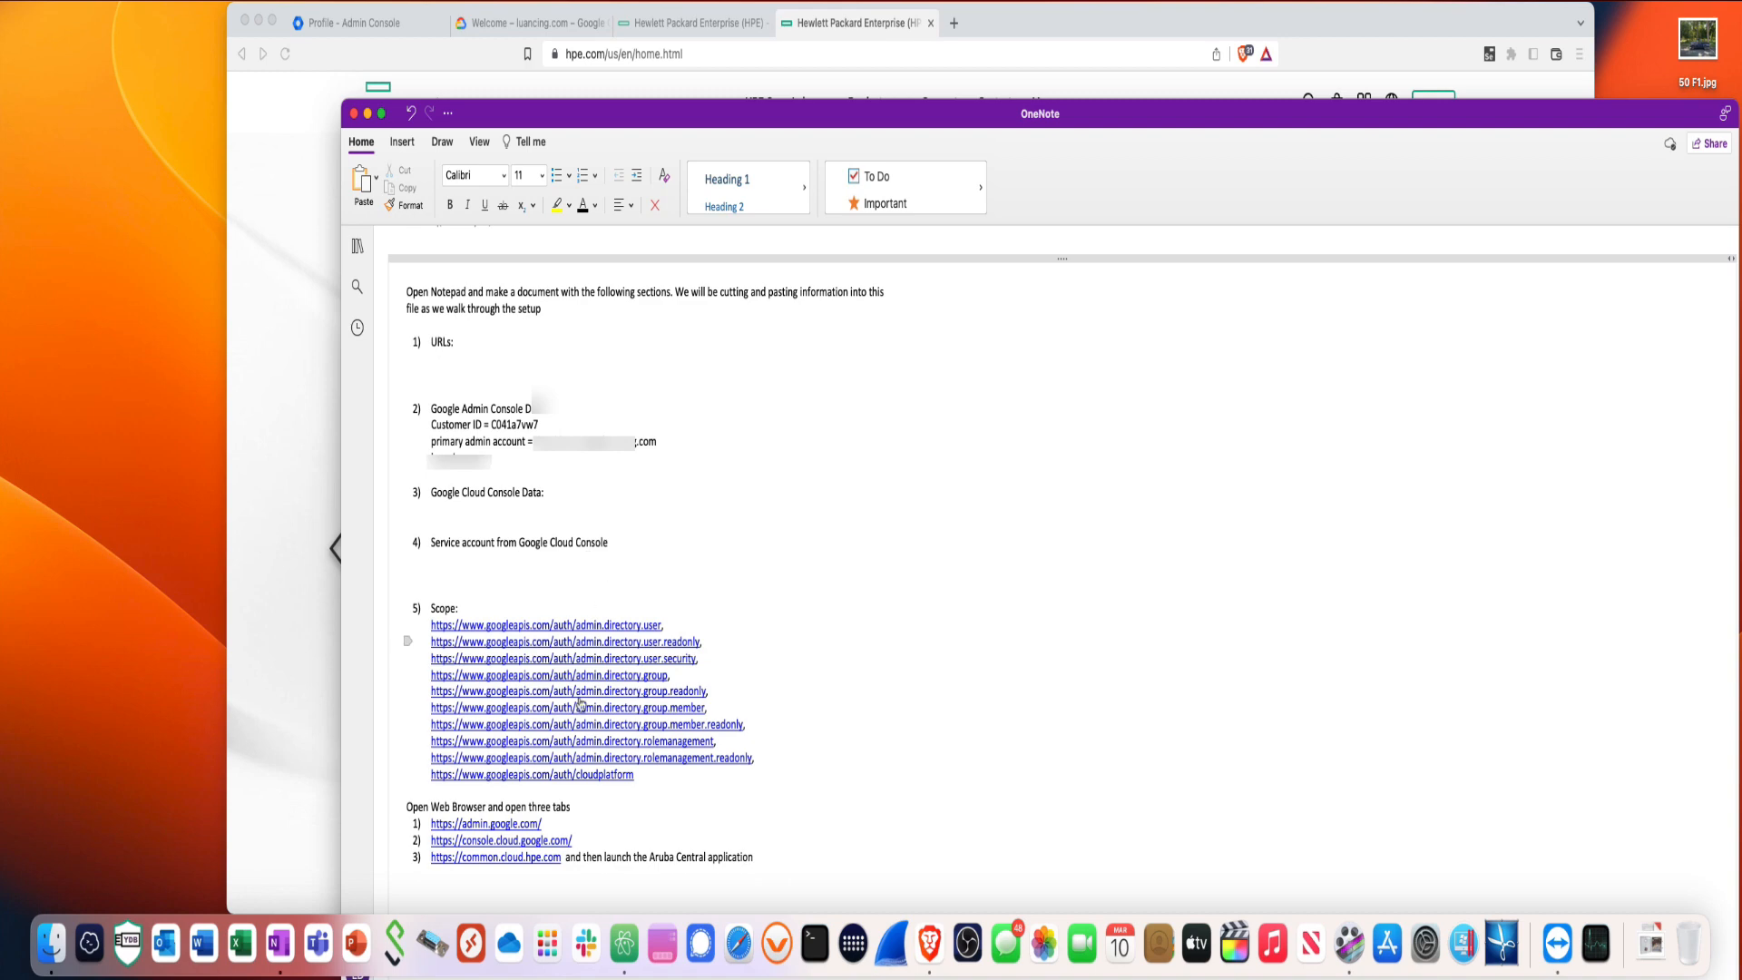
- Compare the Admin Console account profile's customer ID with the OneNote notes, then show the Google Cloud console
scroll(641, 814, down, 2)
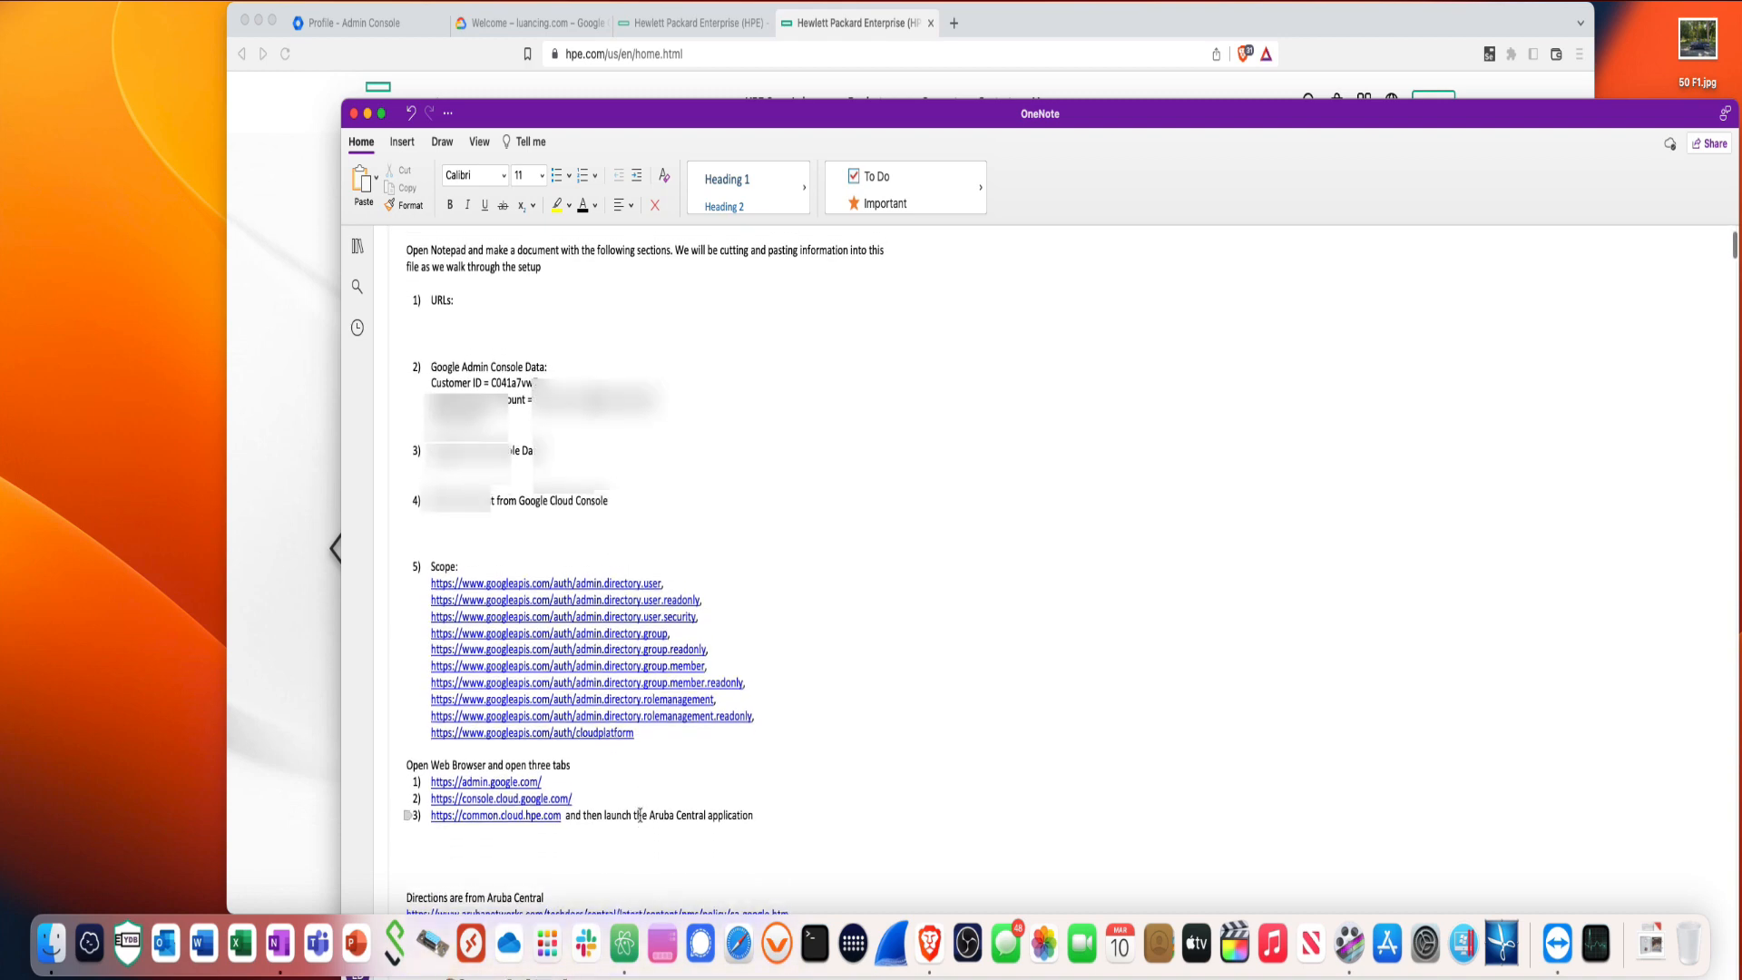
scroll(581, 817, up, 2)
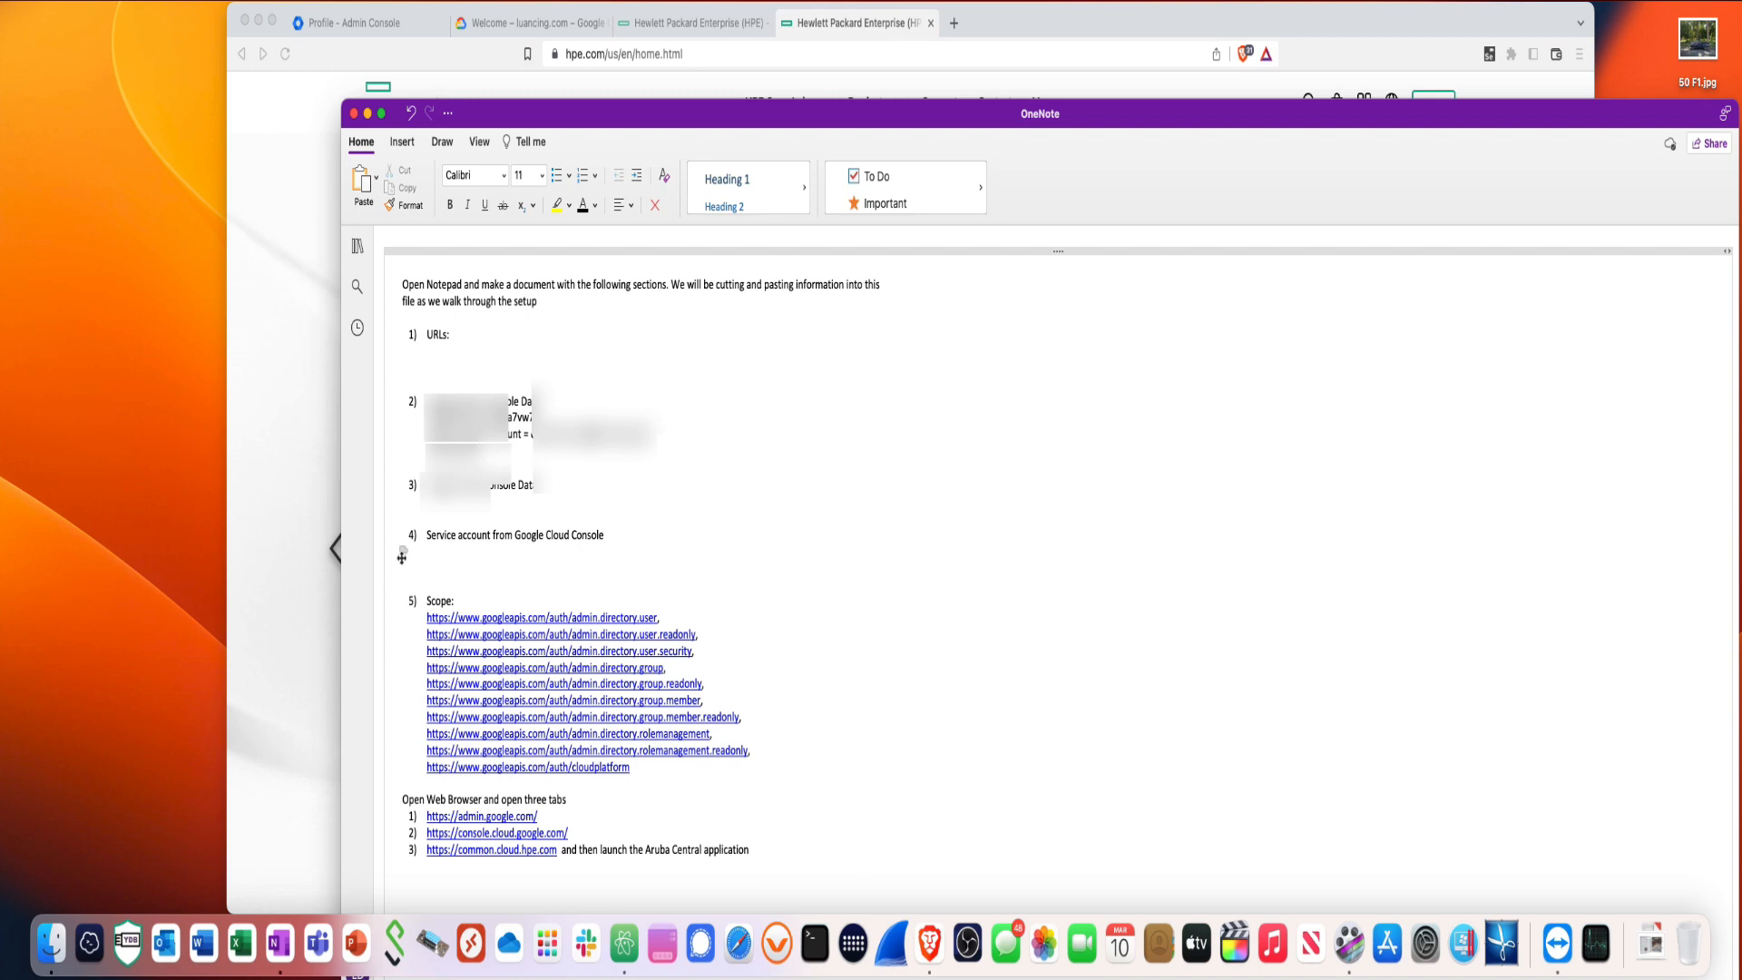
scroll(434, 568, up, 1)
scroll(434, 567, up, 1)
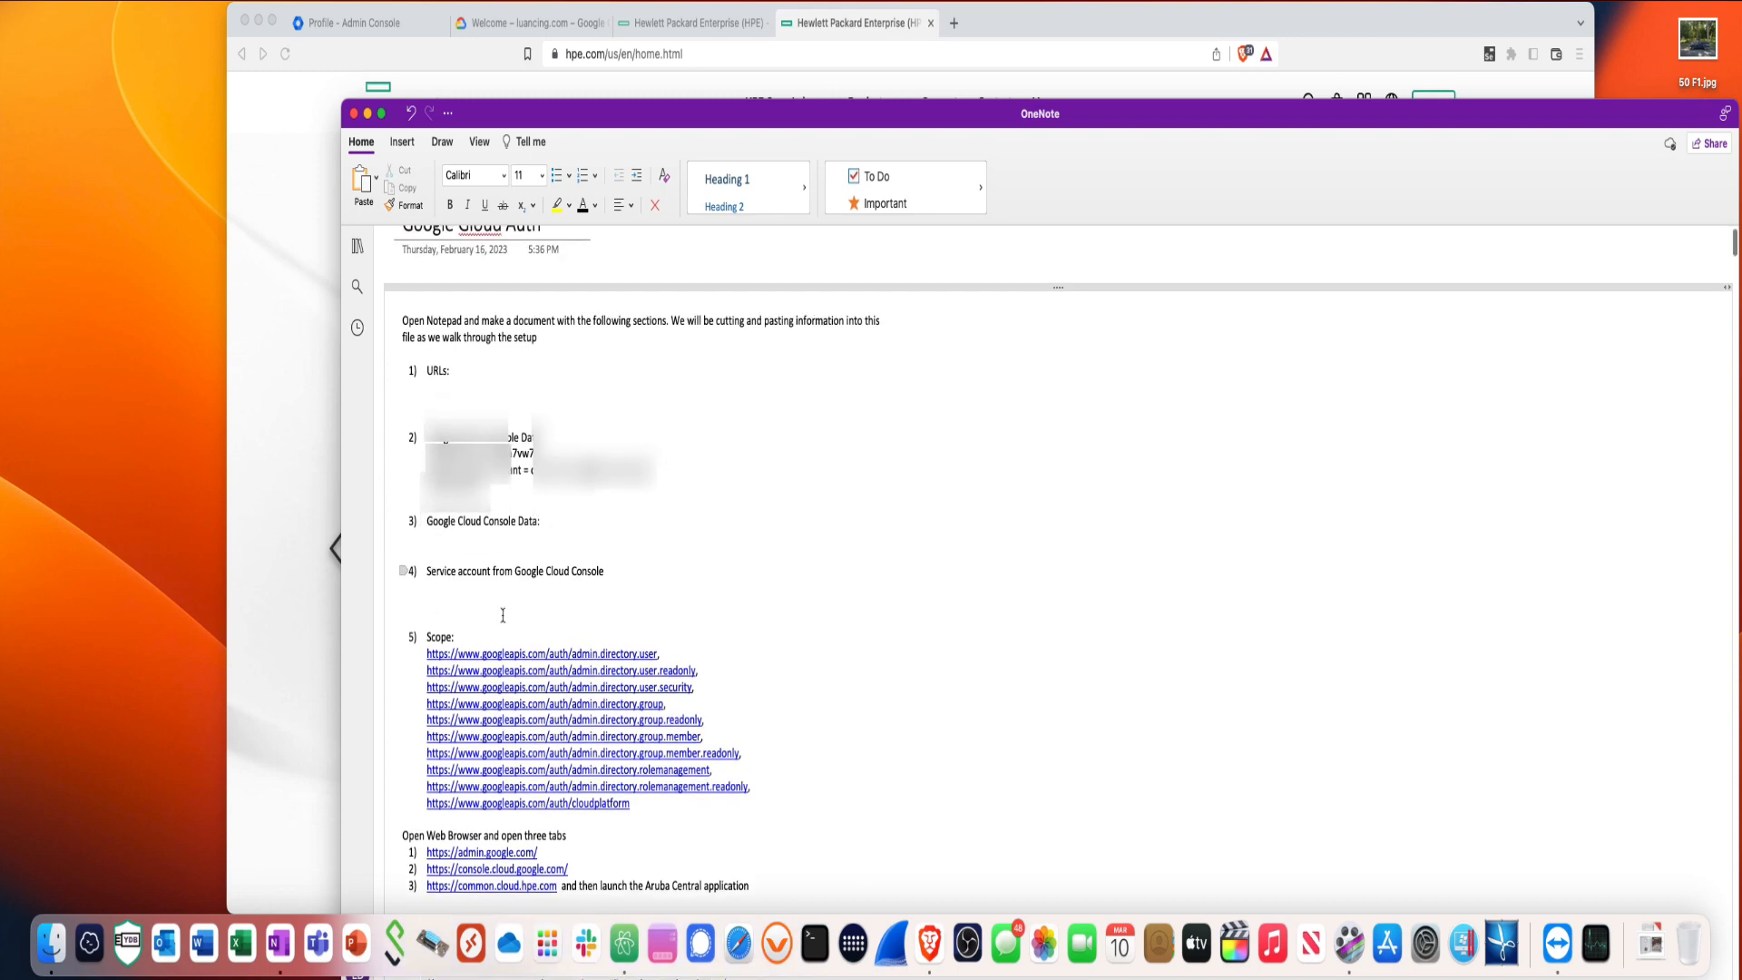
click(382, 34)
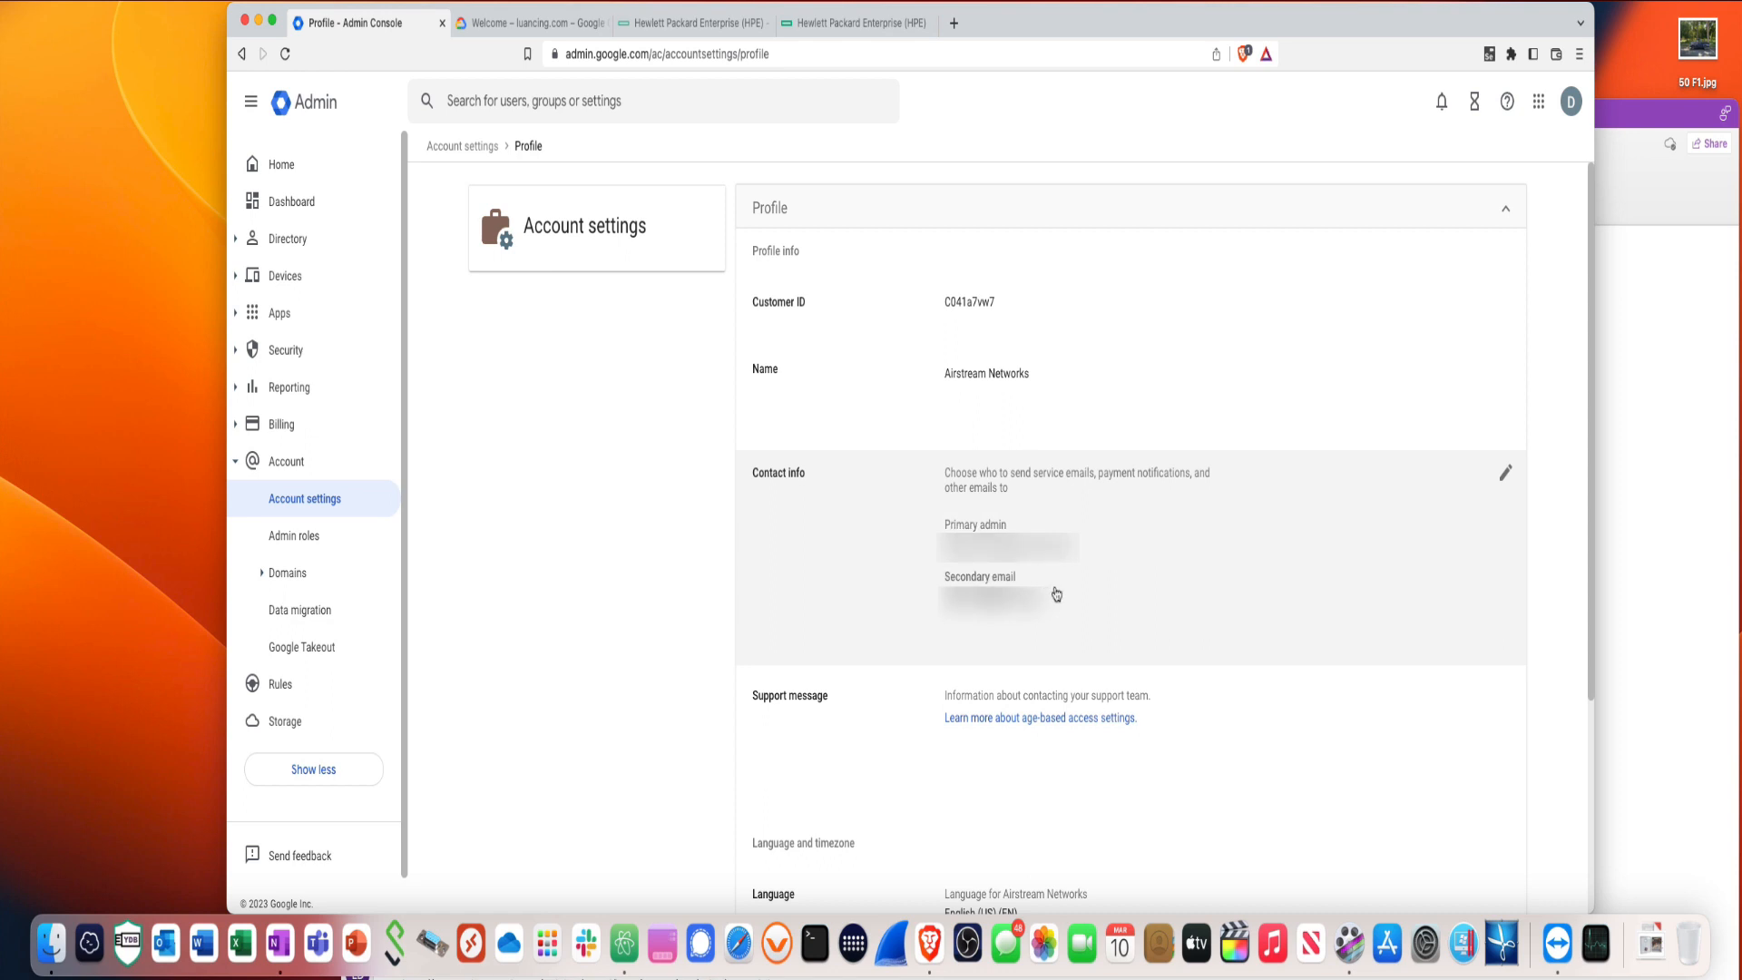
click(1615, 485)
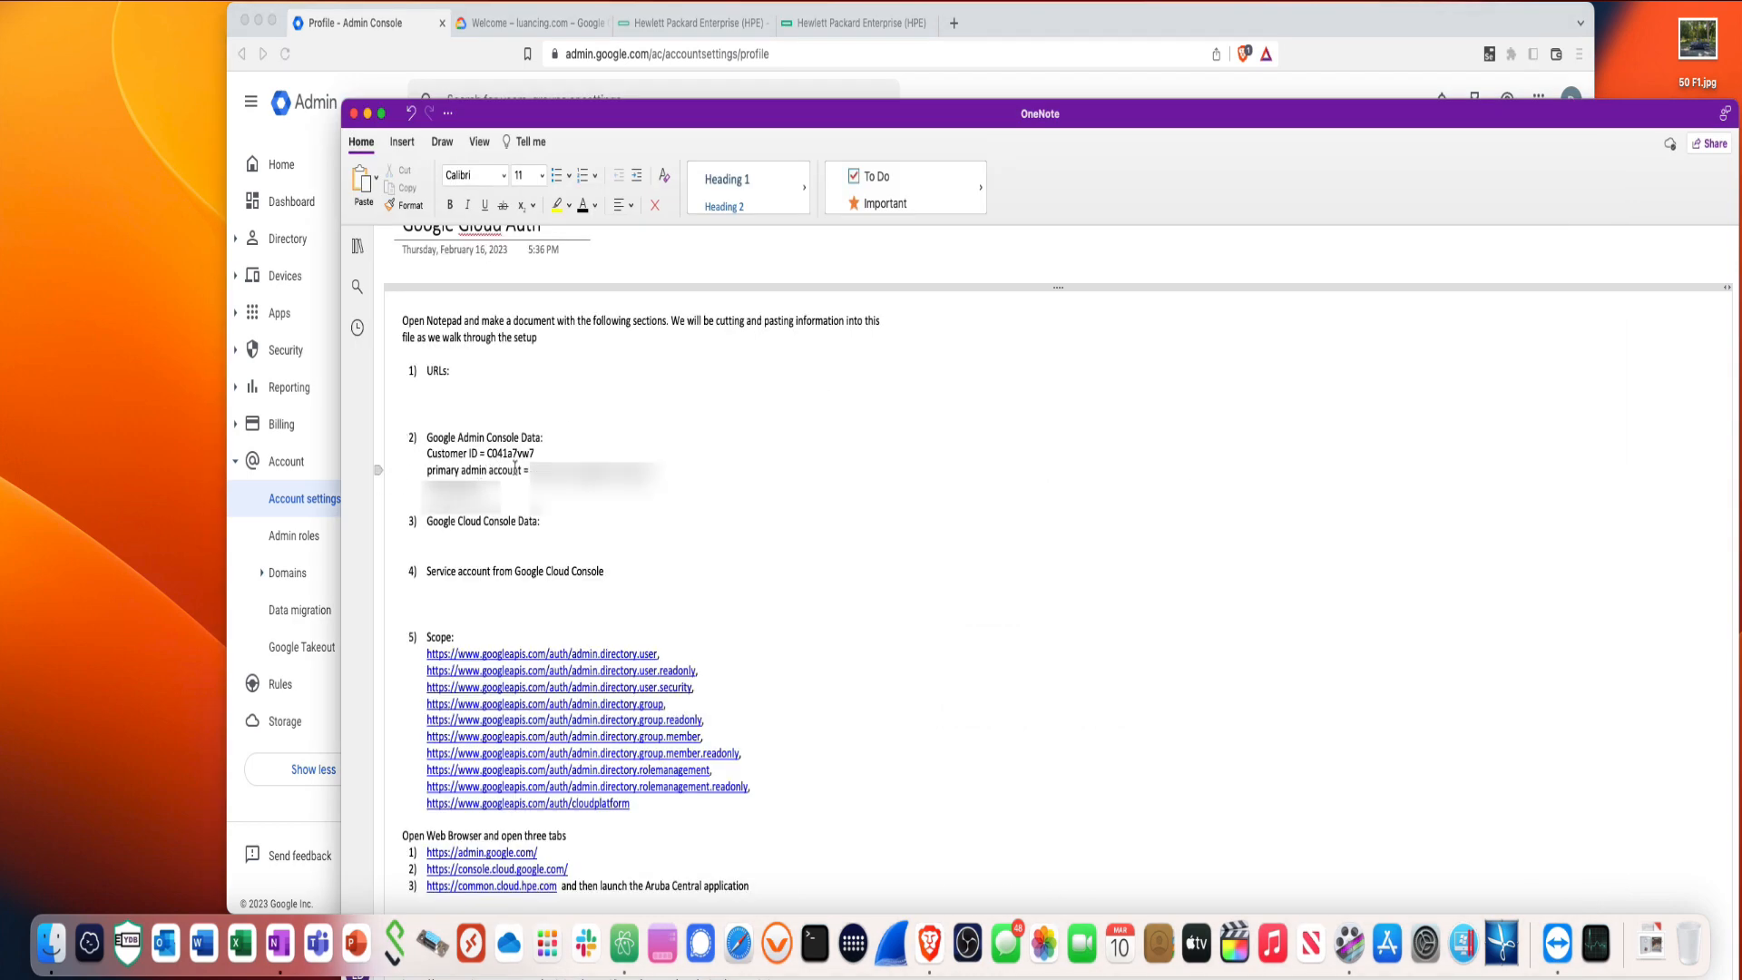
click(513, 30)
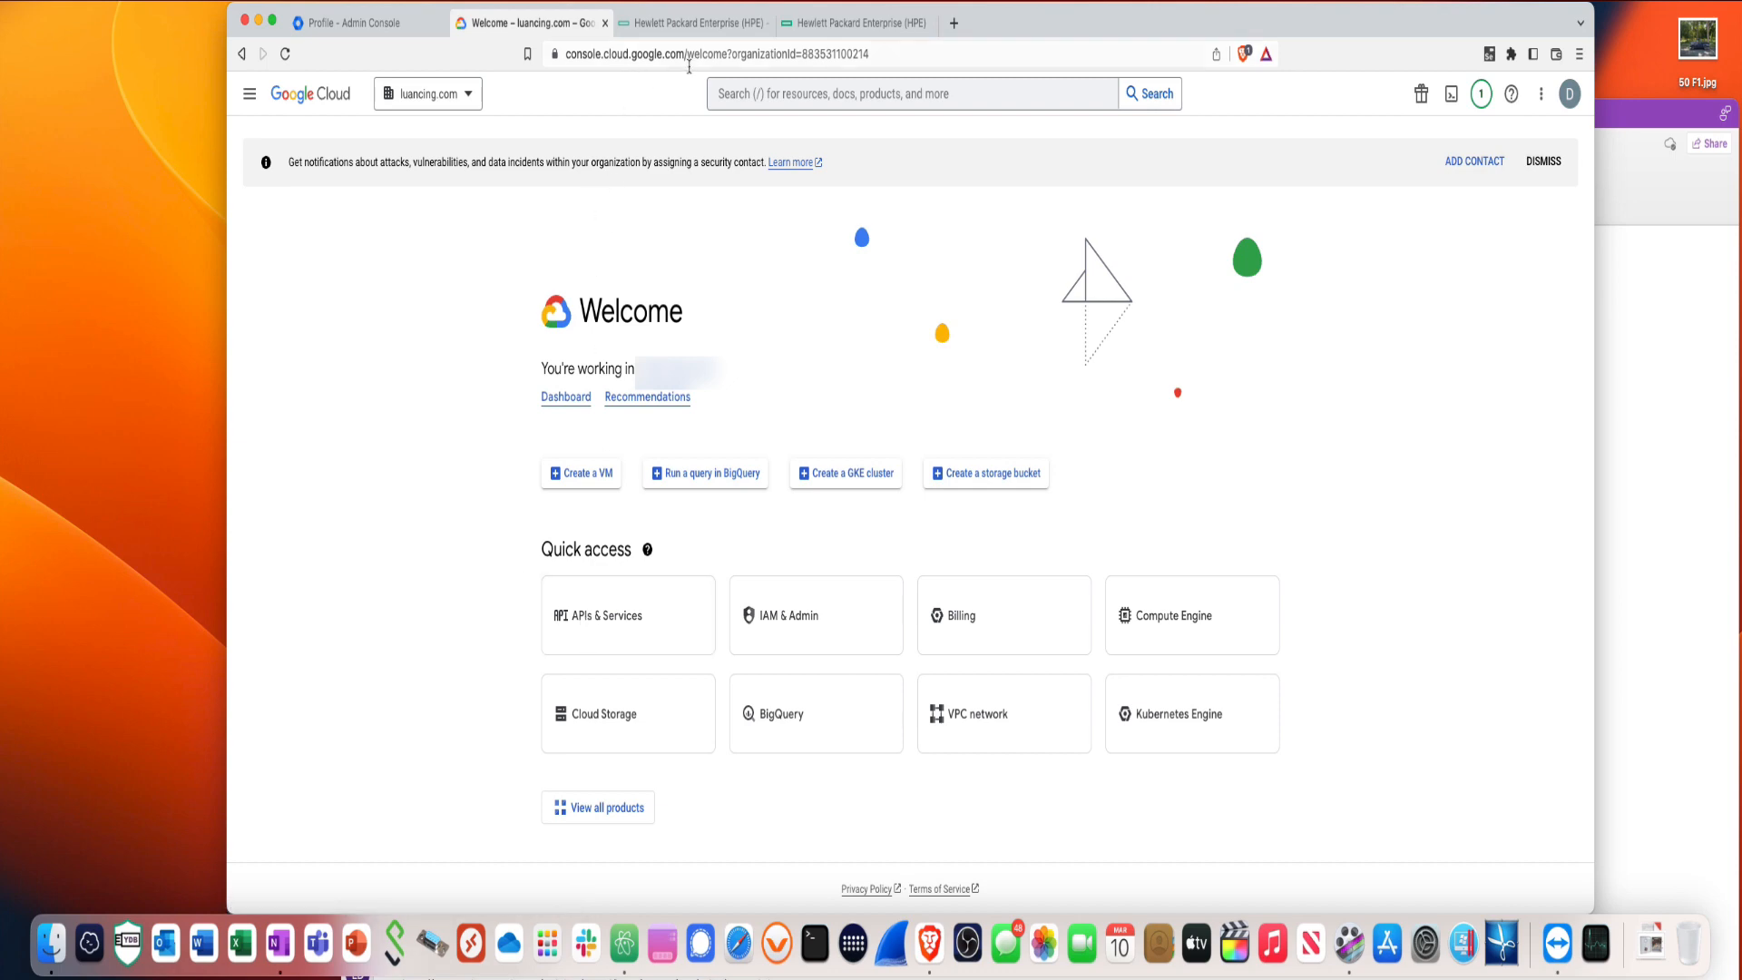
- Load the Google Cloud console home and switch it to the organization
drag(689, 66, 926, 80)
key(BackSpace)
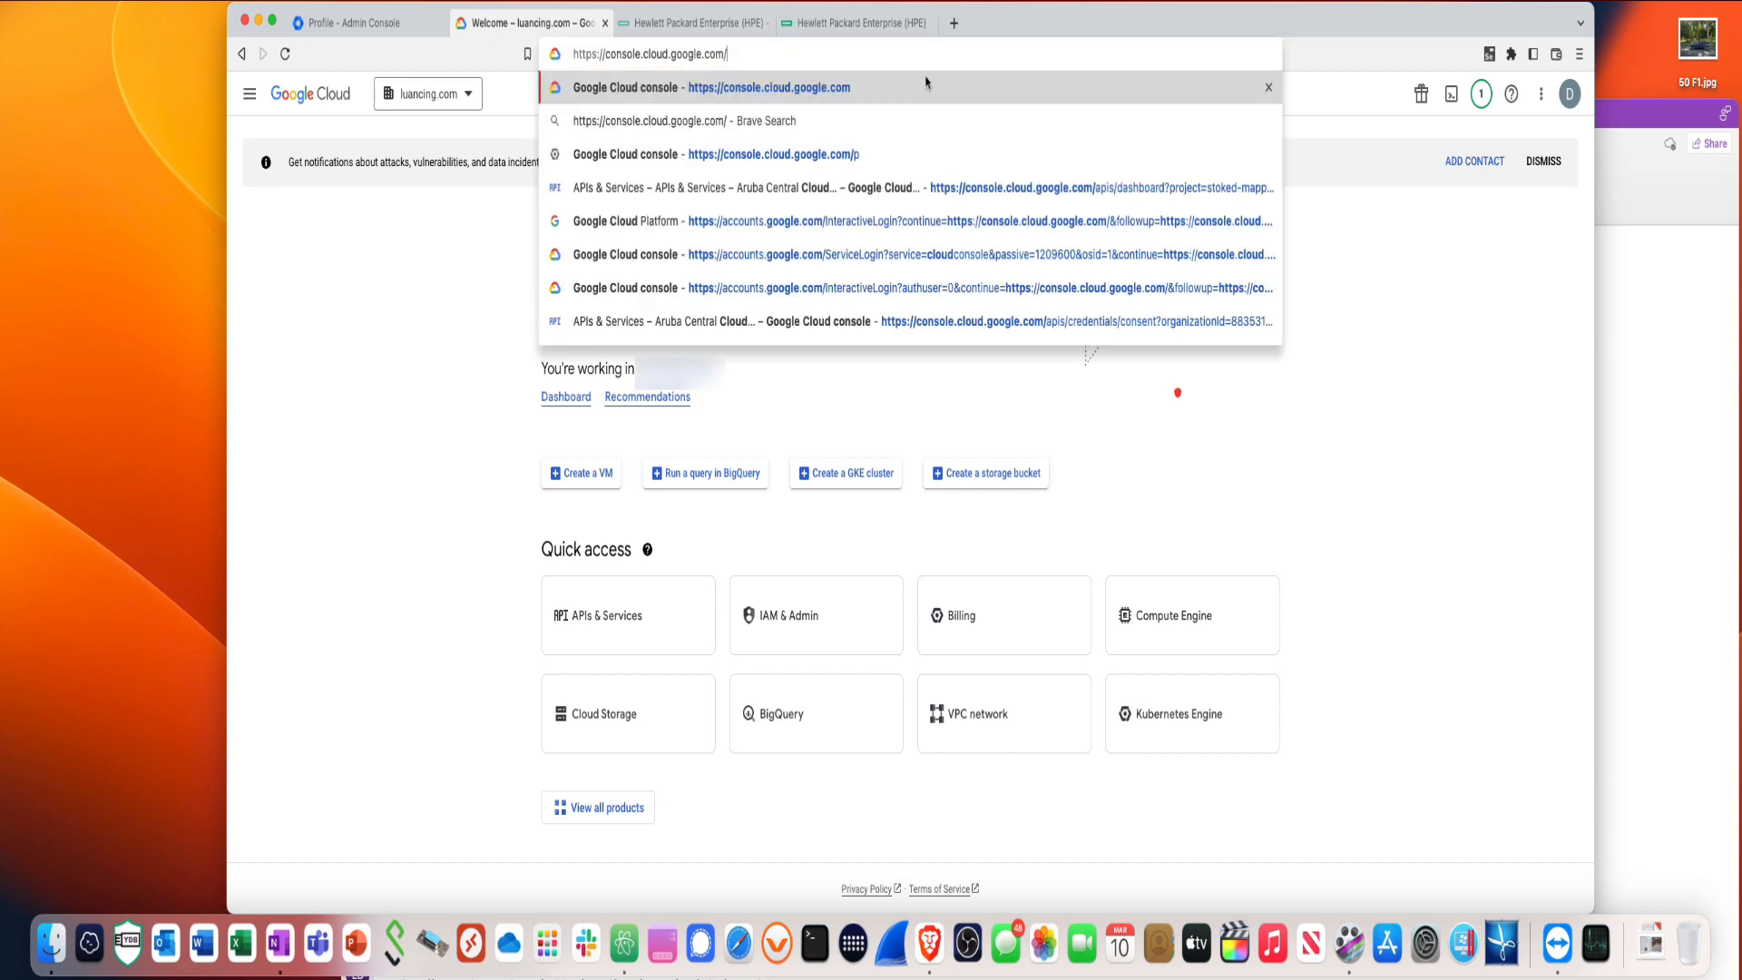
click(925, 82)
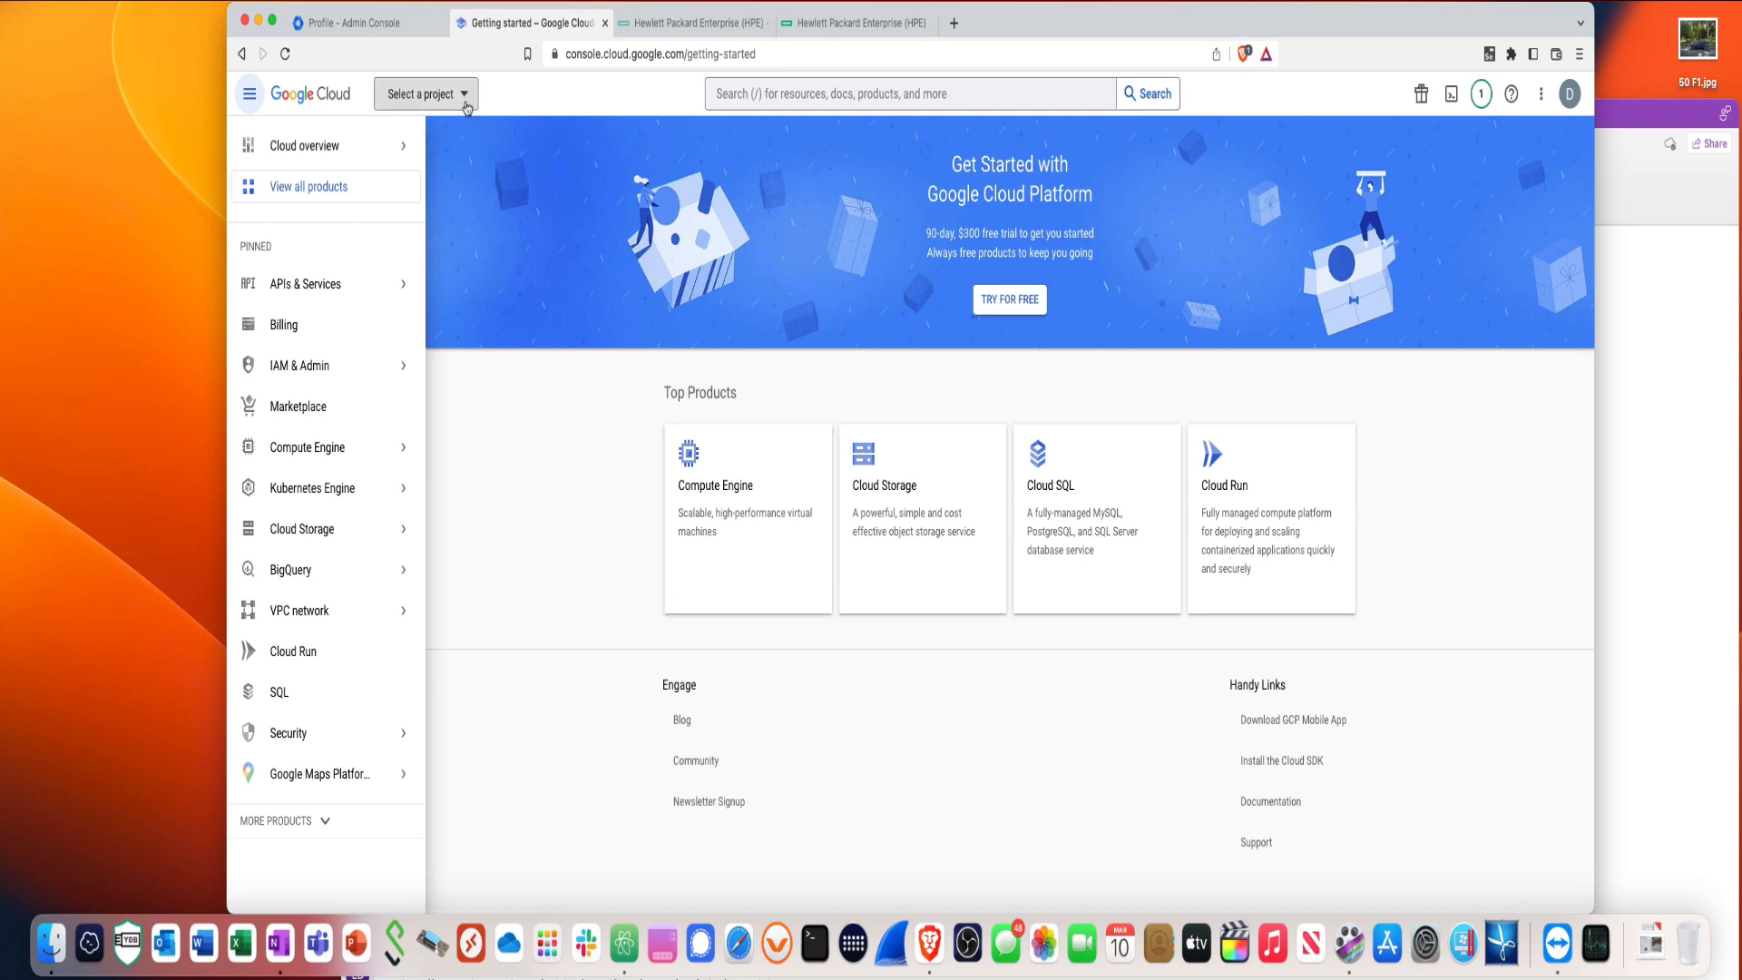
click(467, 108)
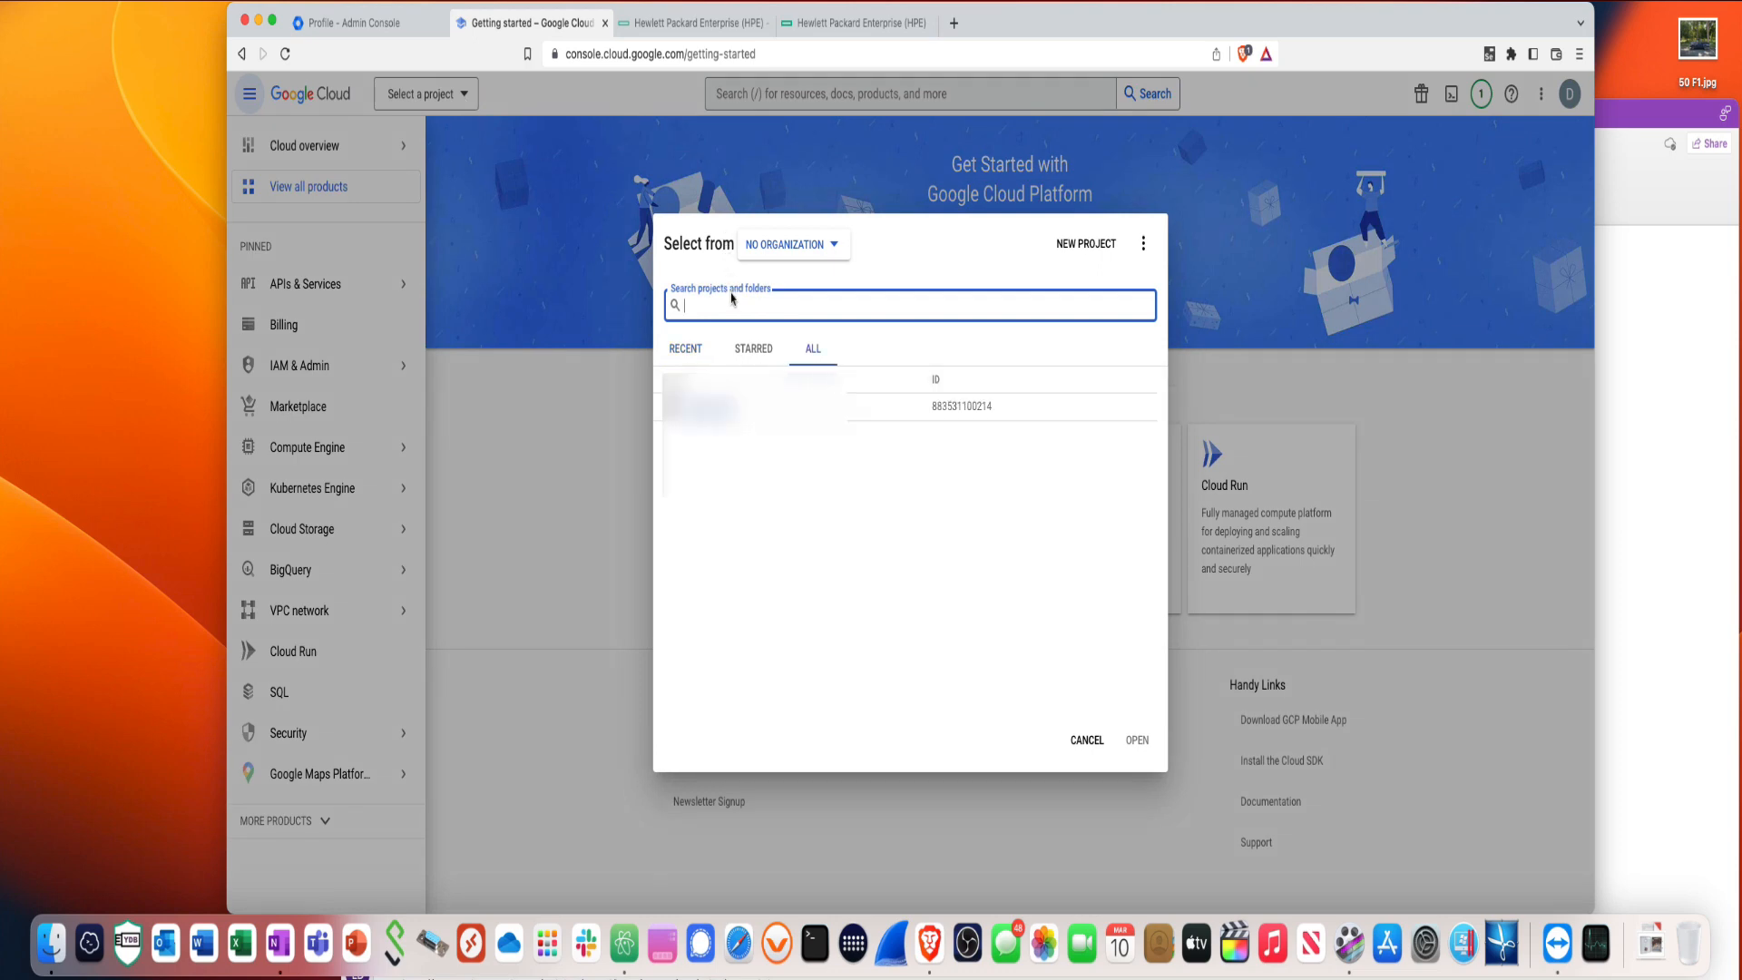
click(715, 415)
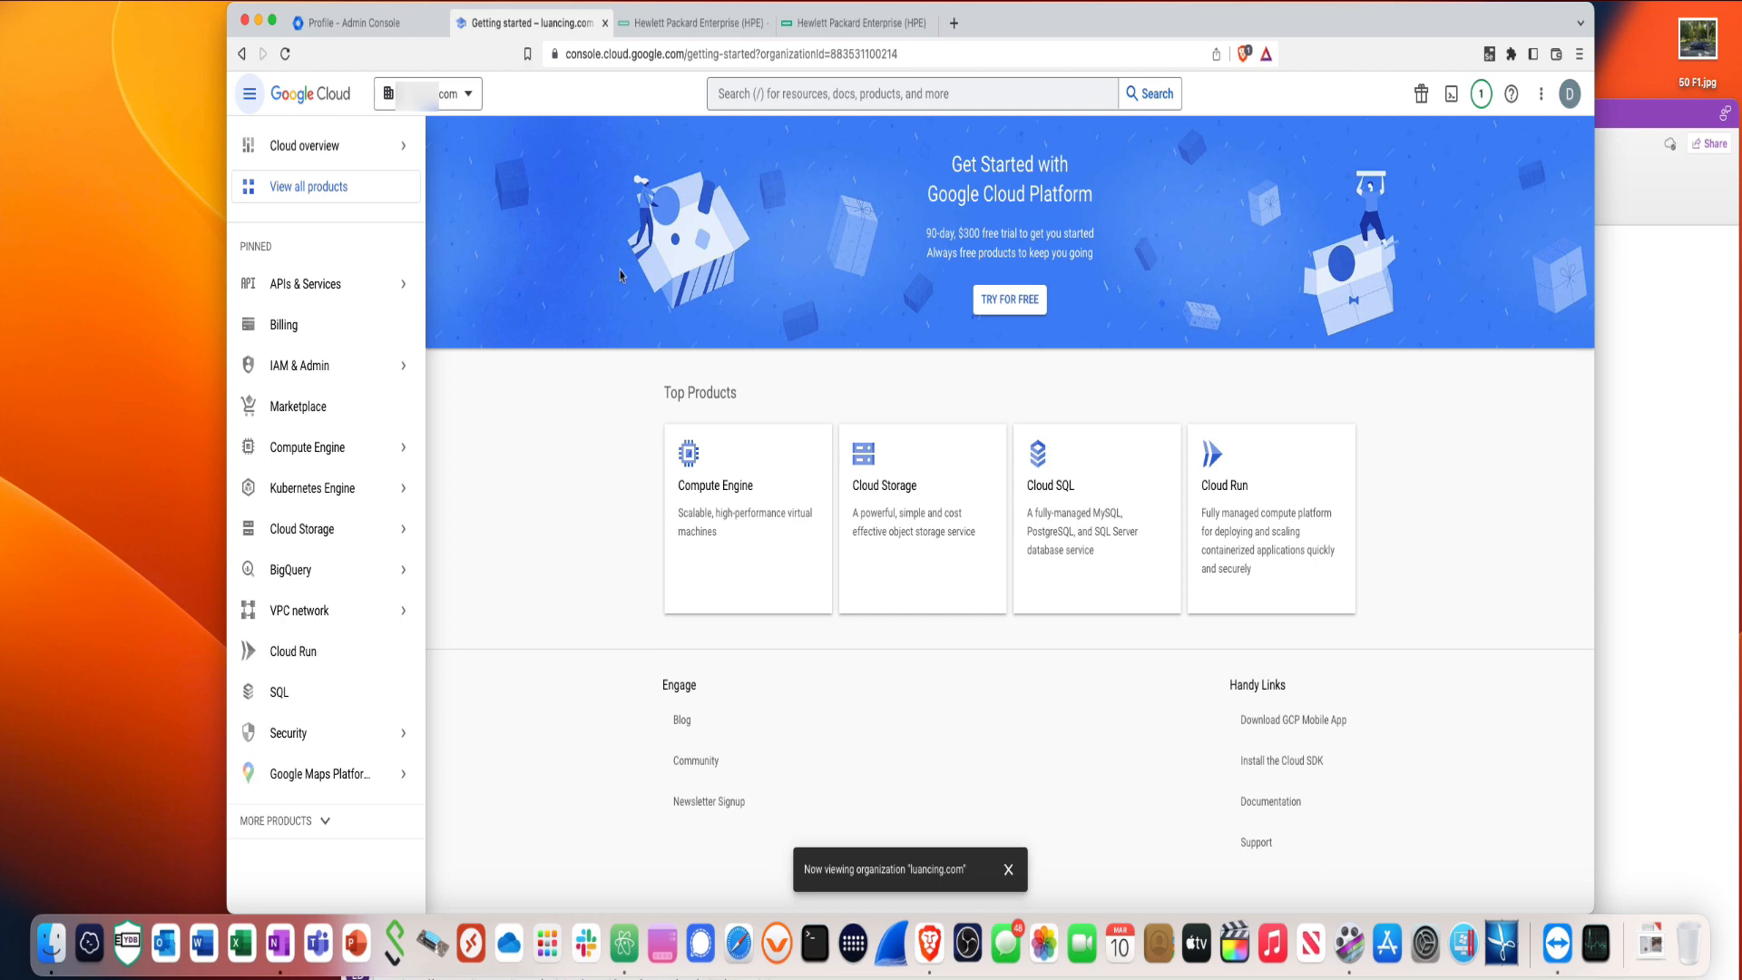
- Open the organization's Enabled APIs & services page and begin creating a project
mouse_move(298, 290)
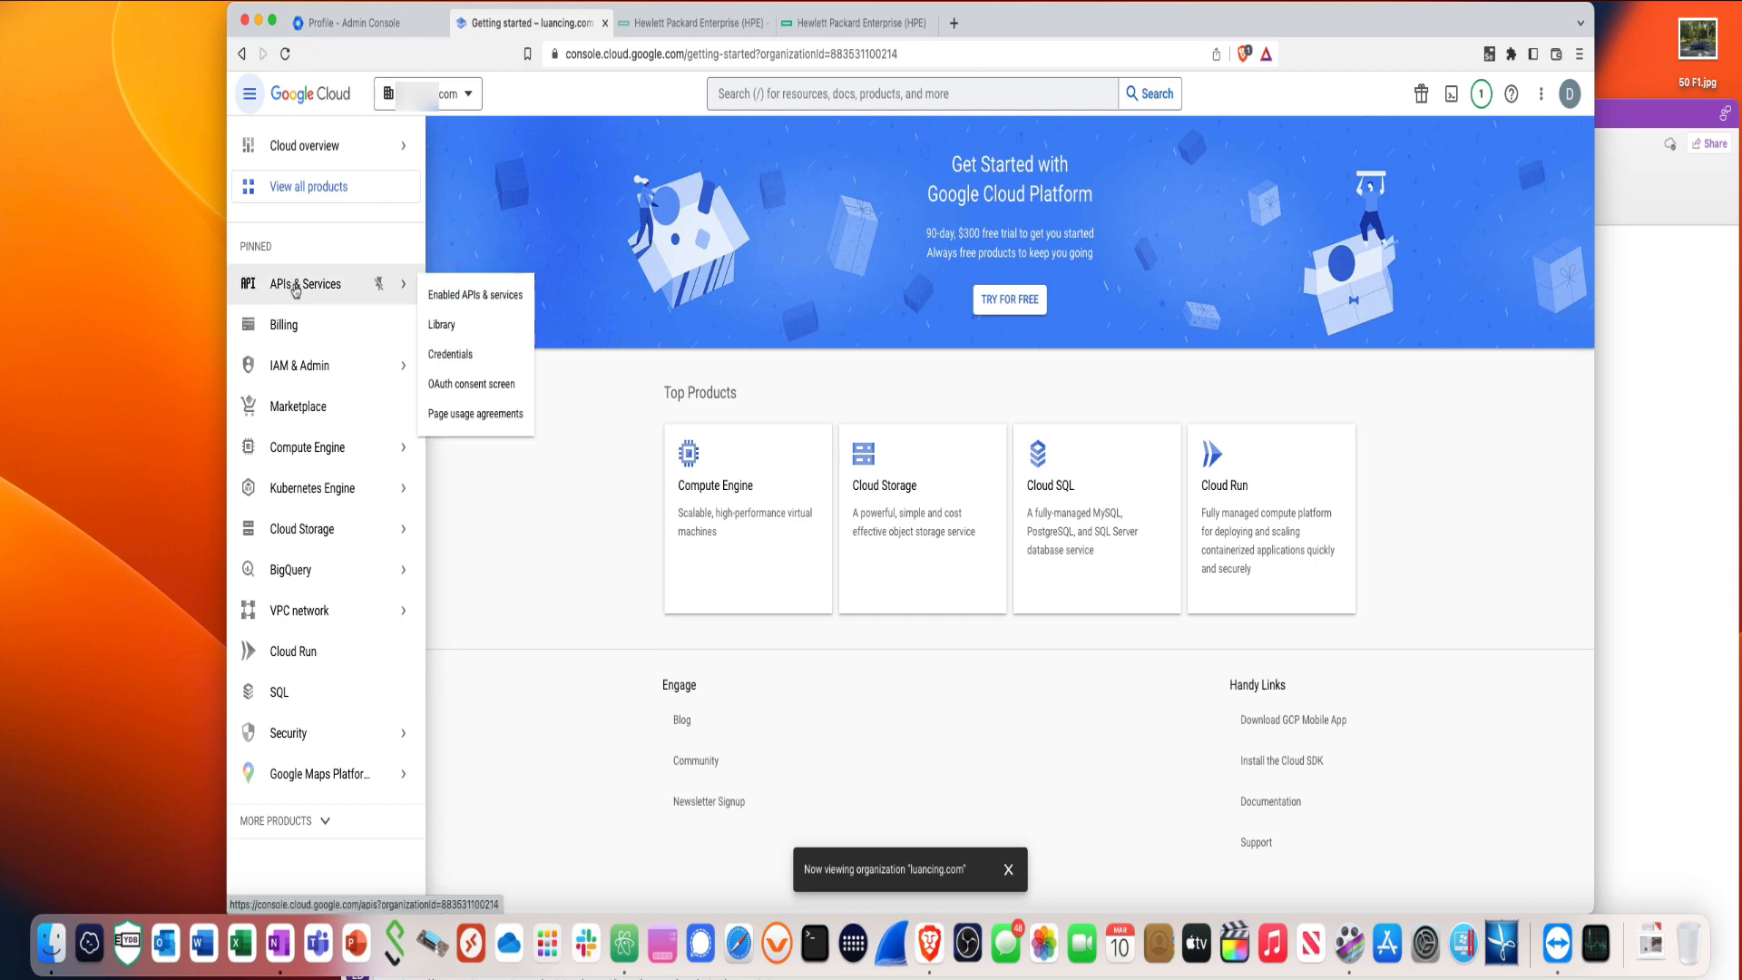
click(300, 289)
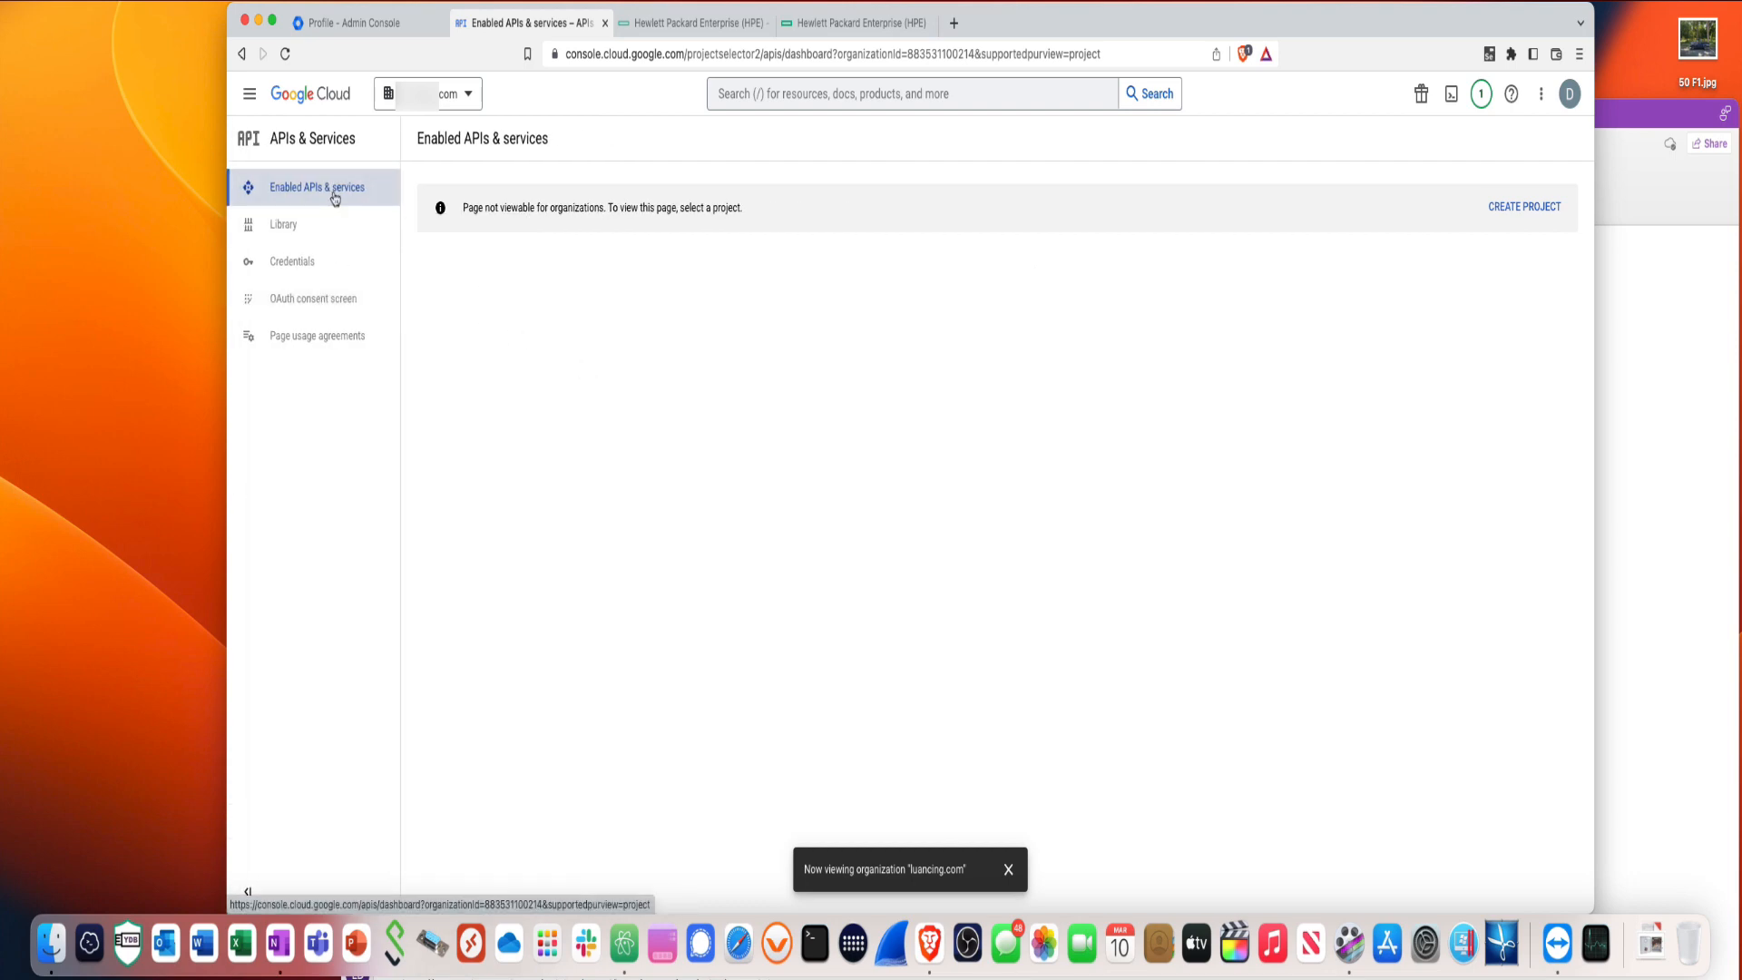
click(334, 194)
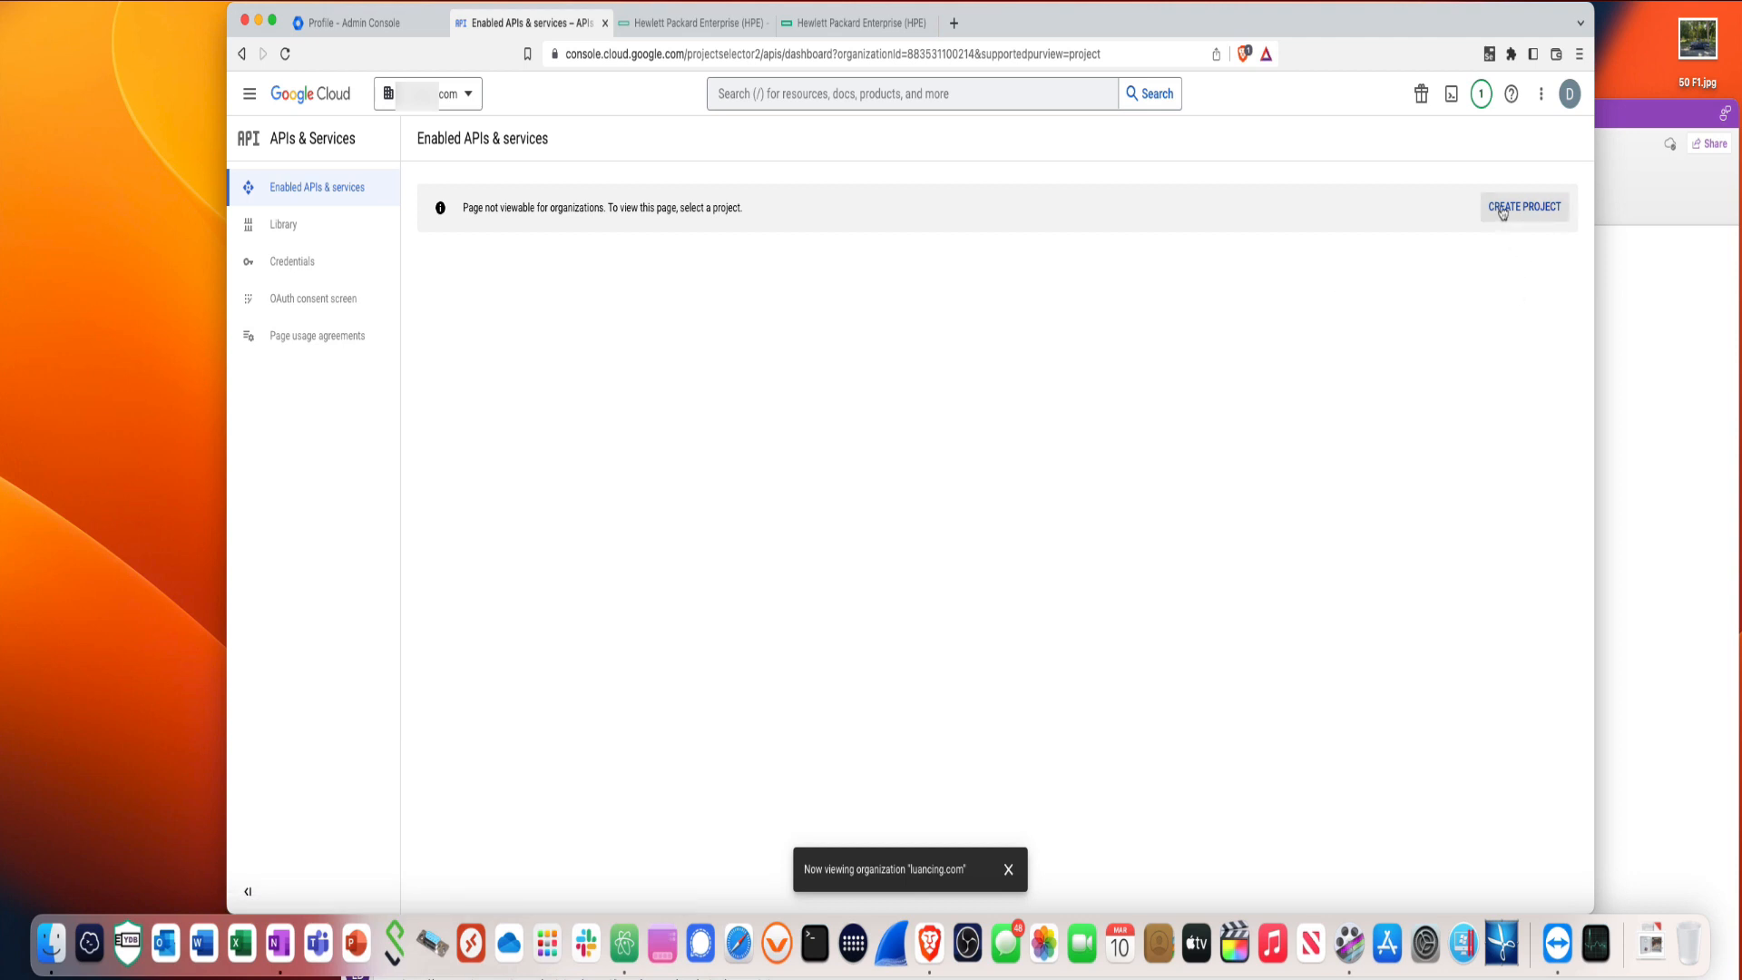
click(1503, 210)
- Create a new project named 'Google Cloud Auth'
click(1008, 869)
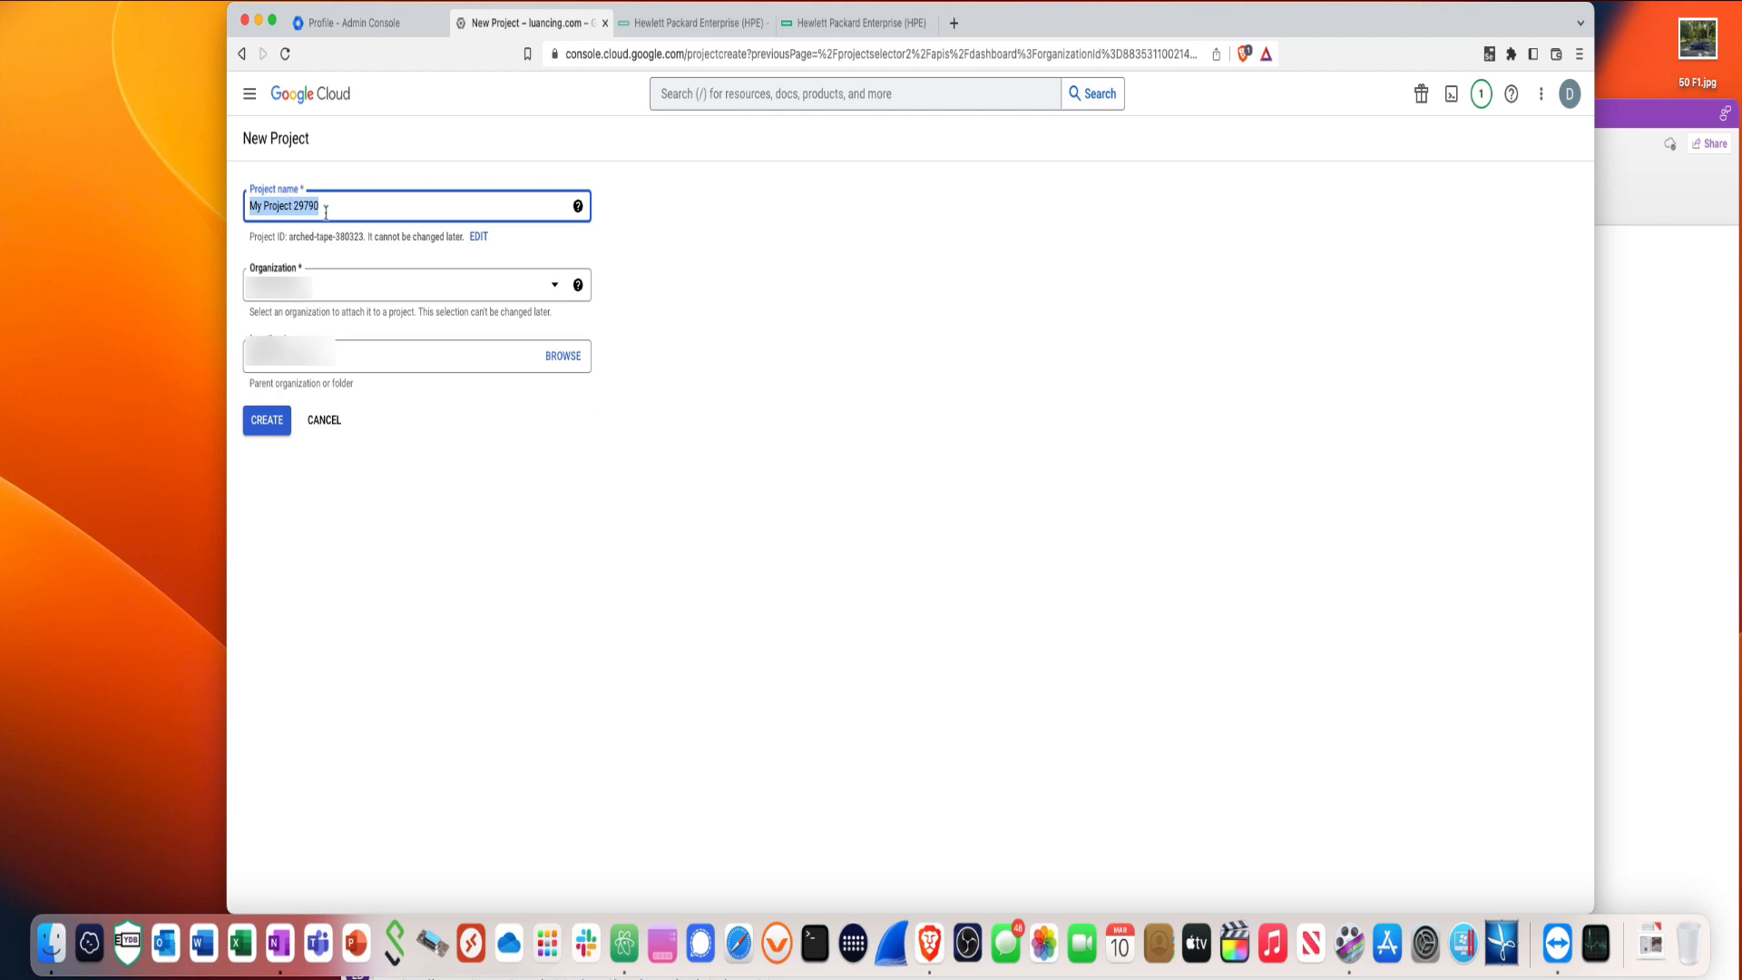
text(Google)
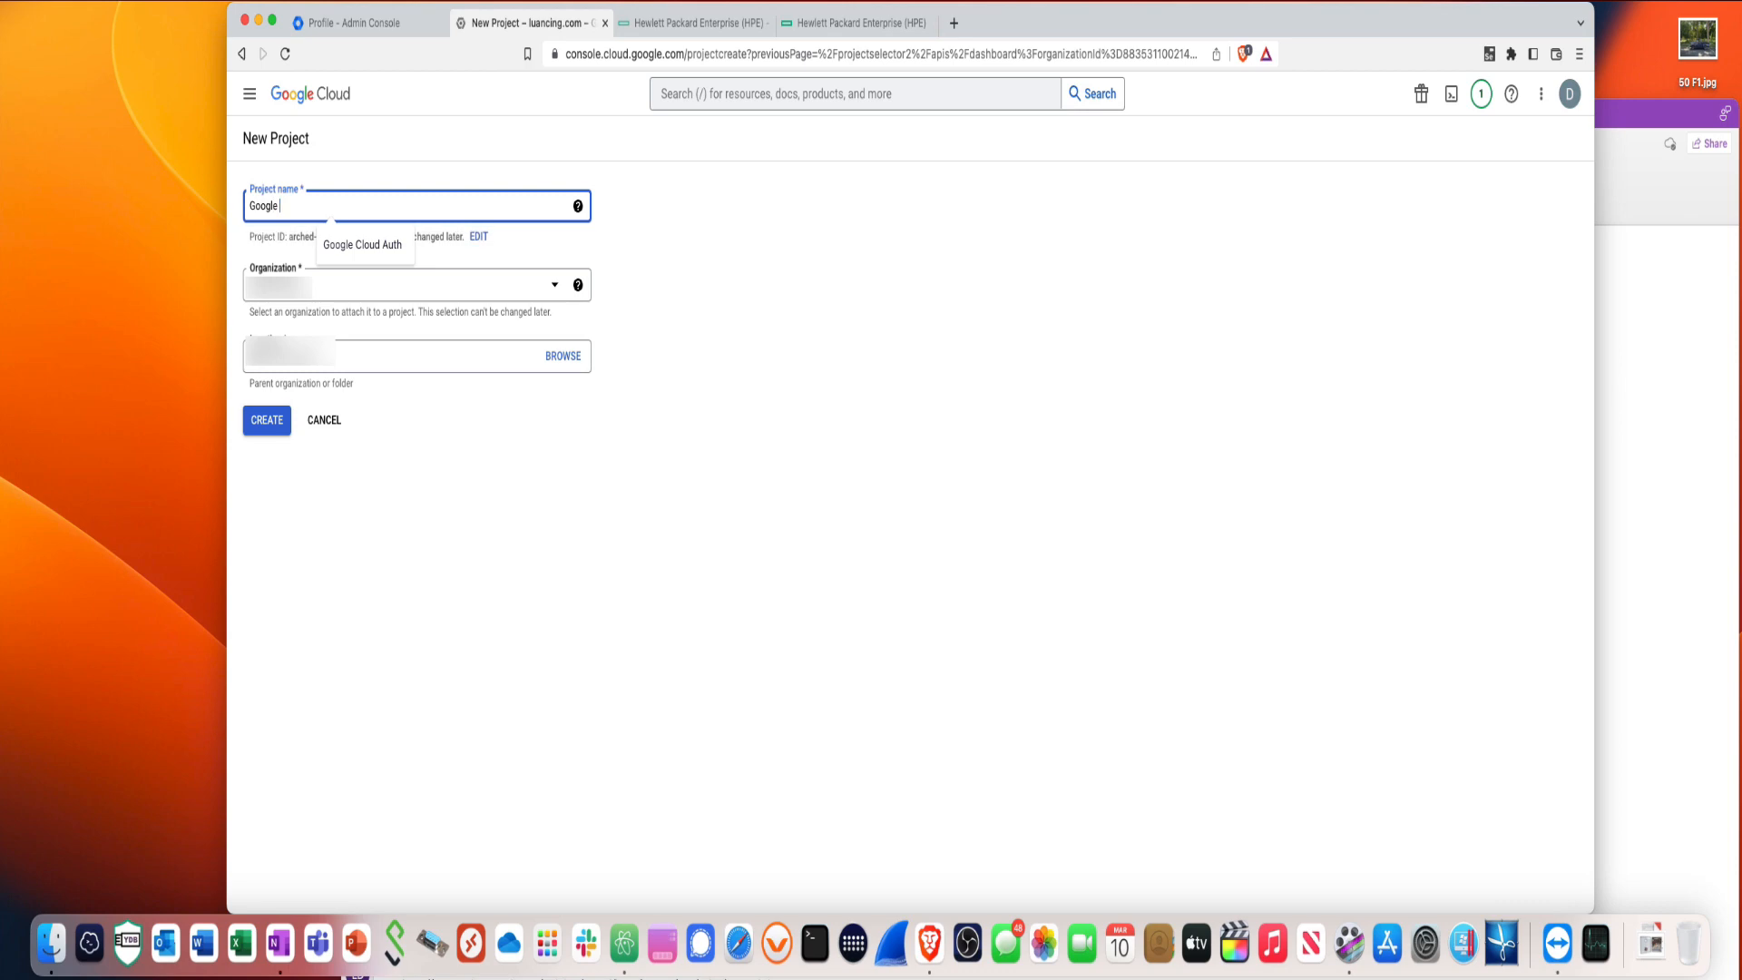
text( Cloud Auth)
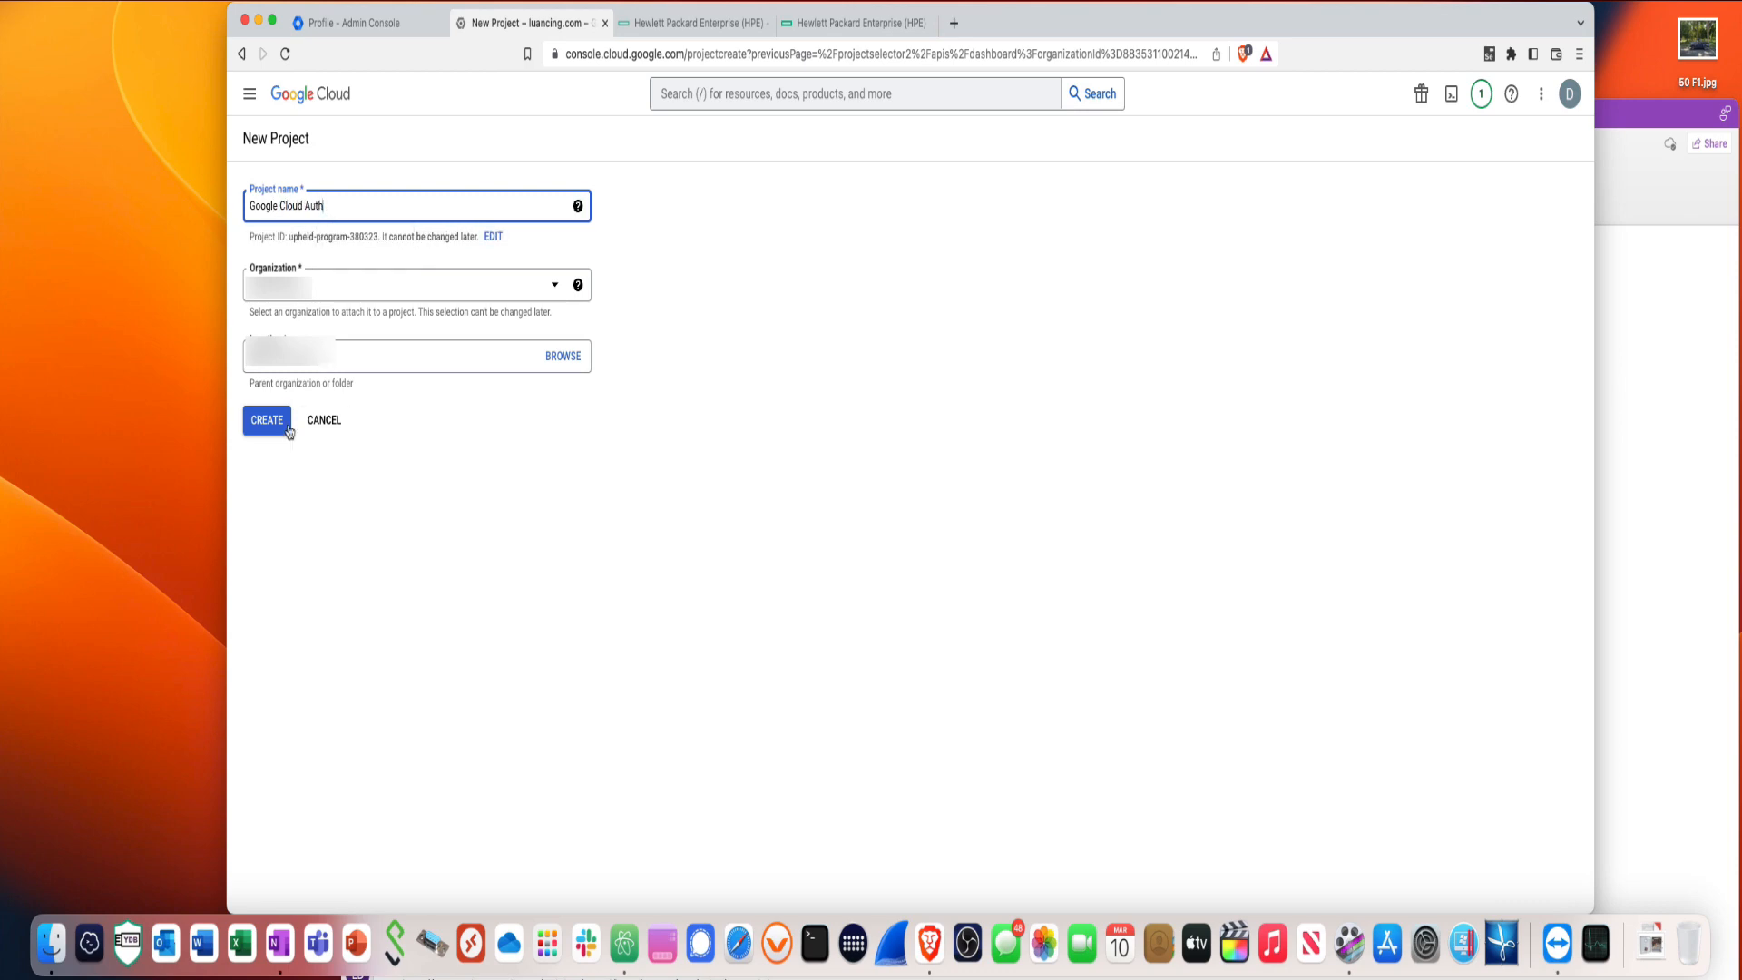
click(269, 430)
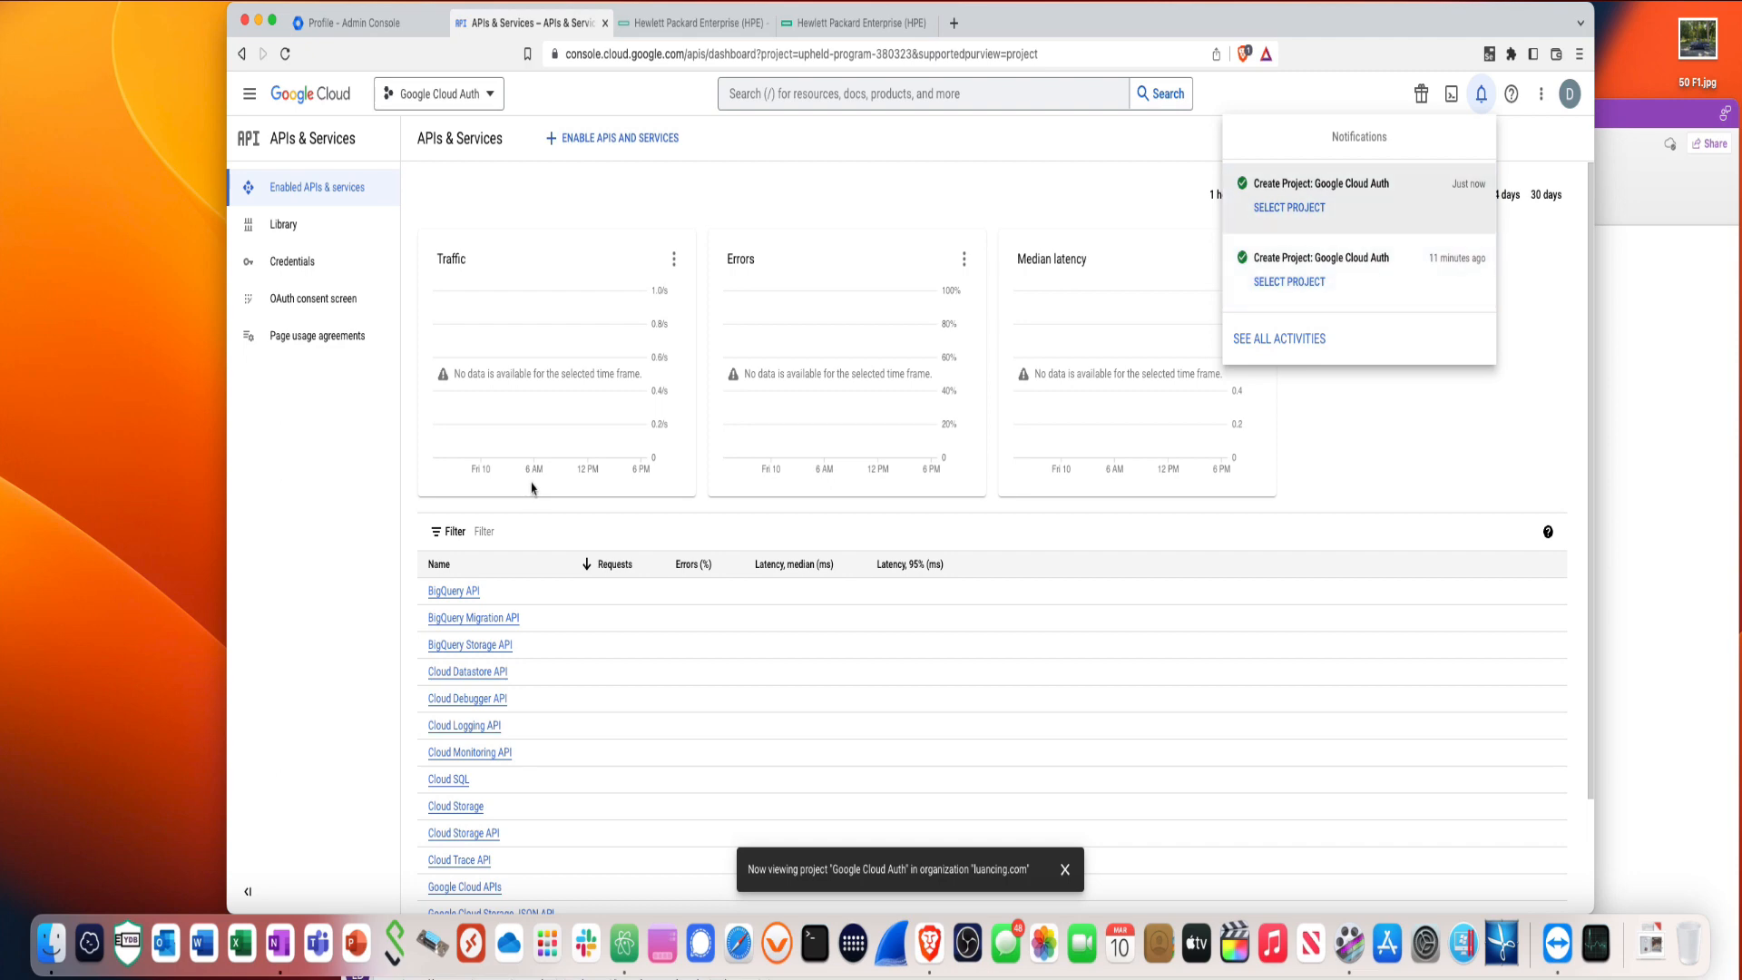
- Search the API library for 'Admin SDK' and enable the Admin SDK API
click(594, 150)
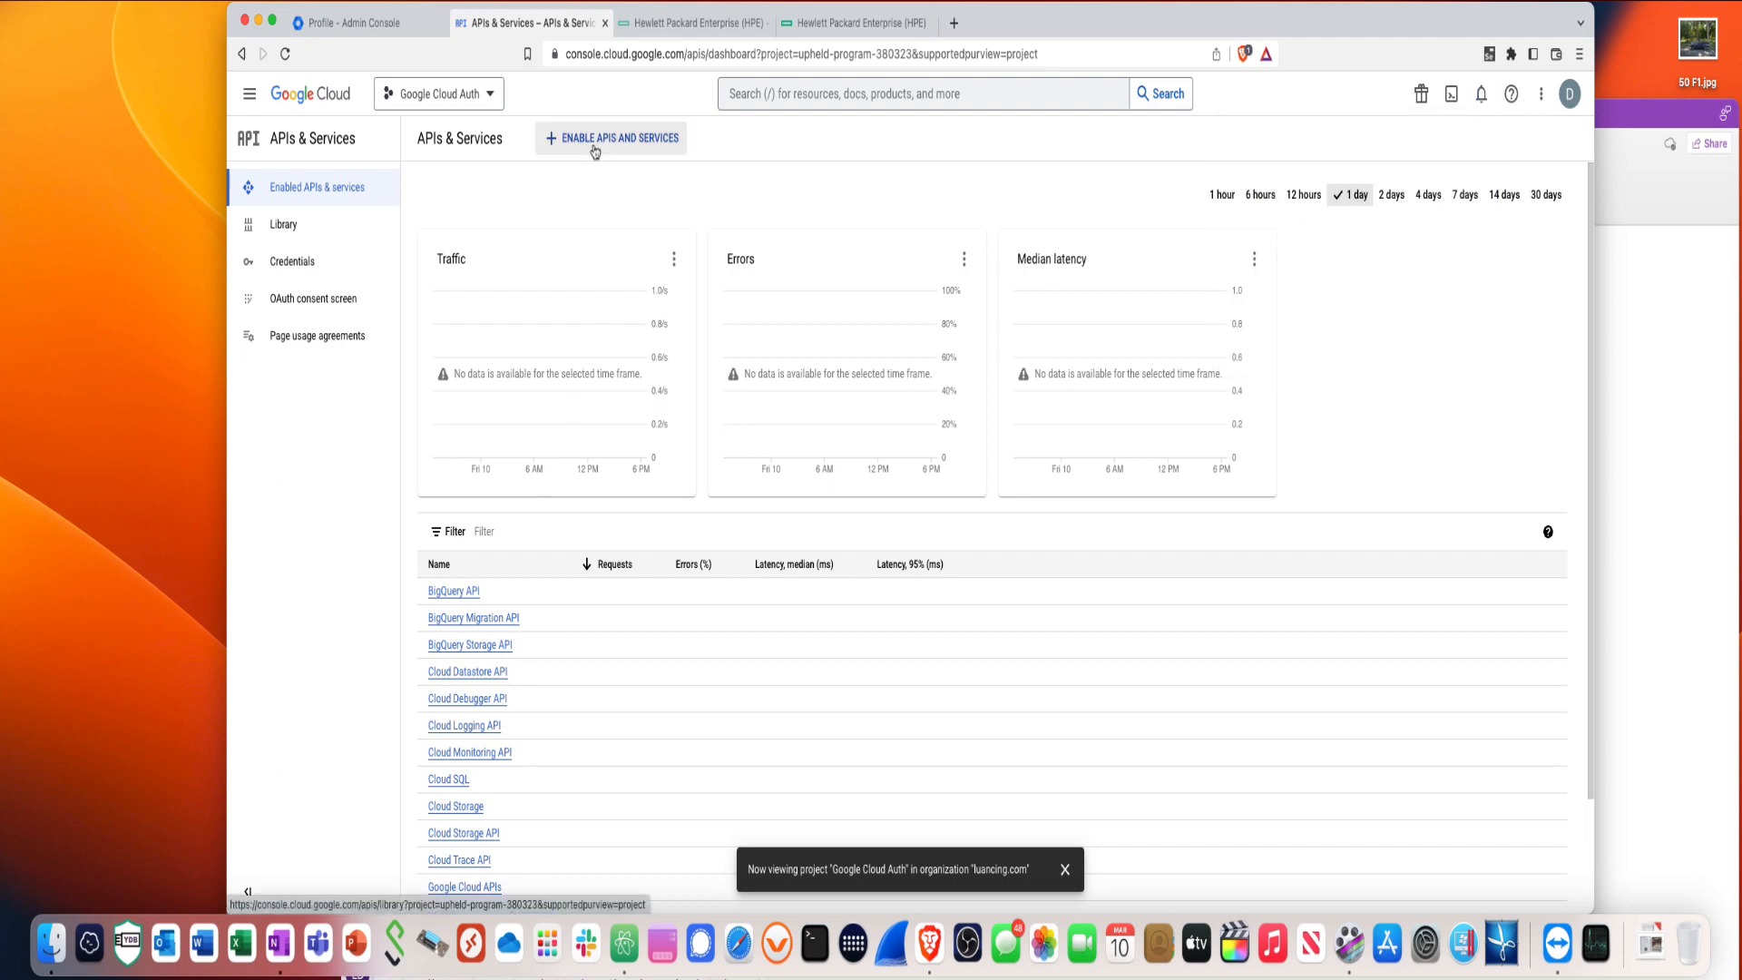
click(594, 149)
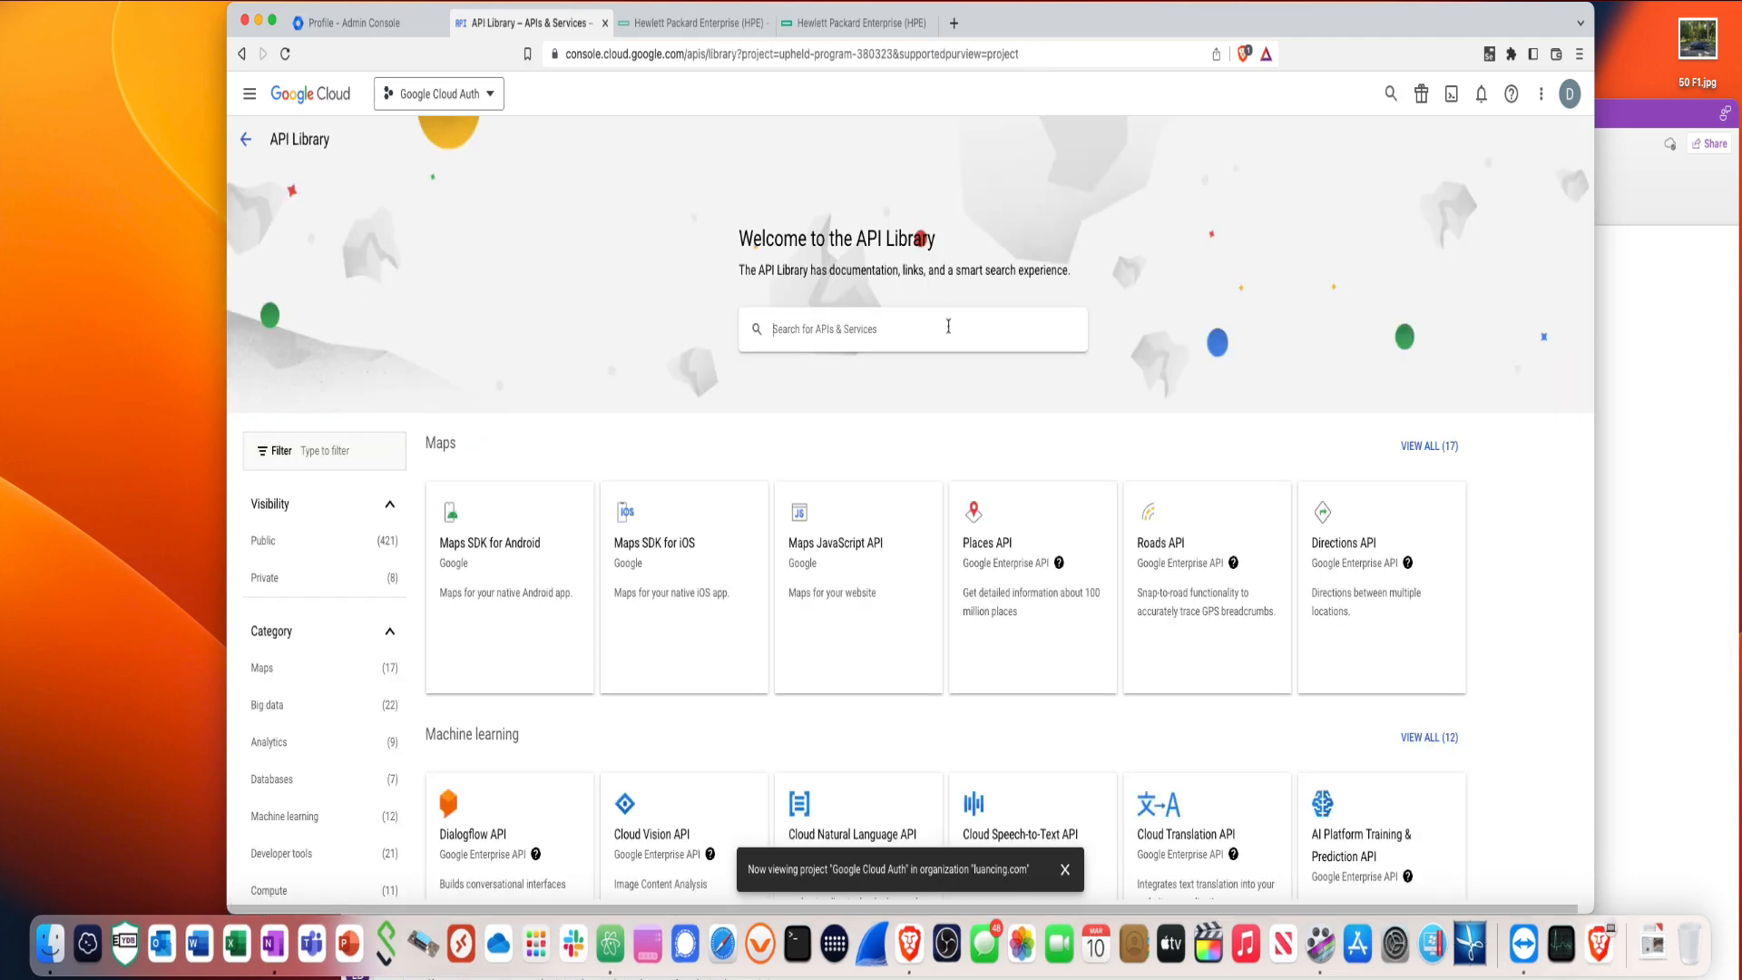
text(Admin)
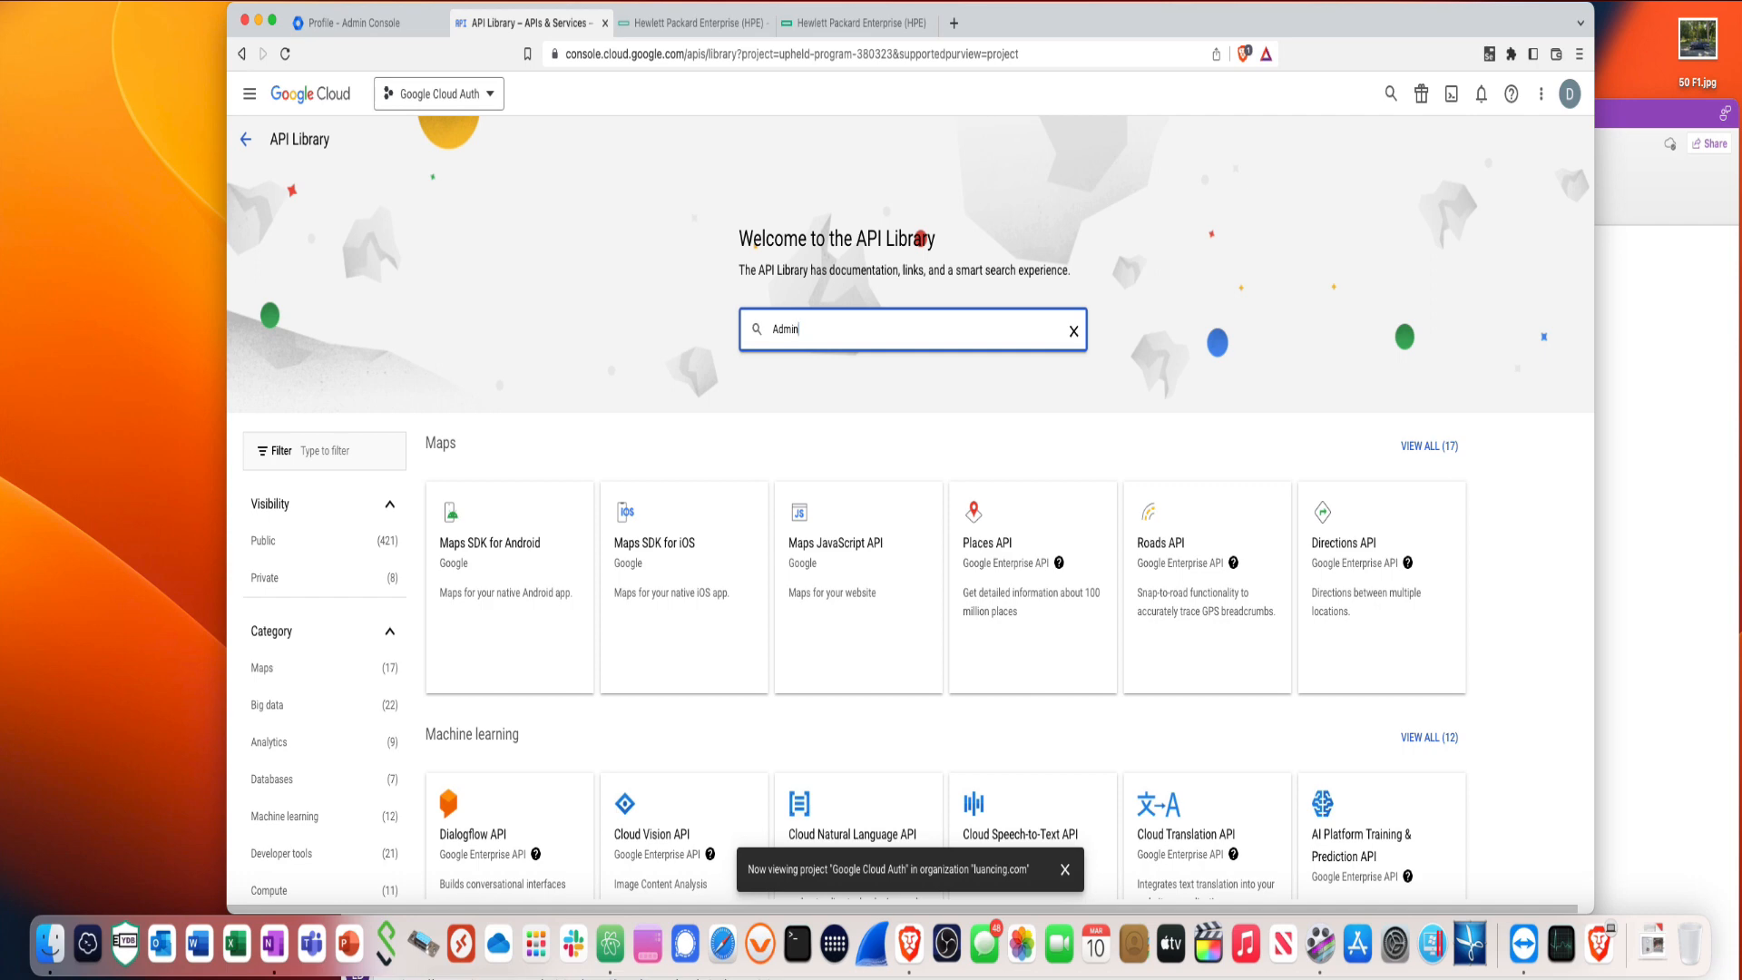
text( SDK API)
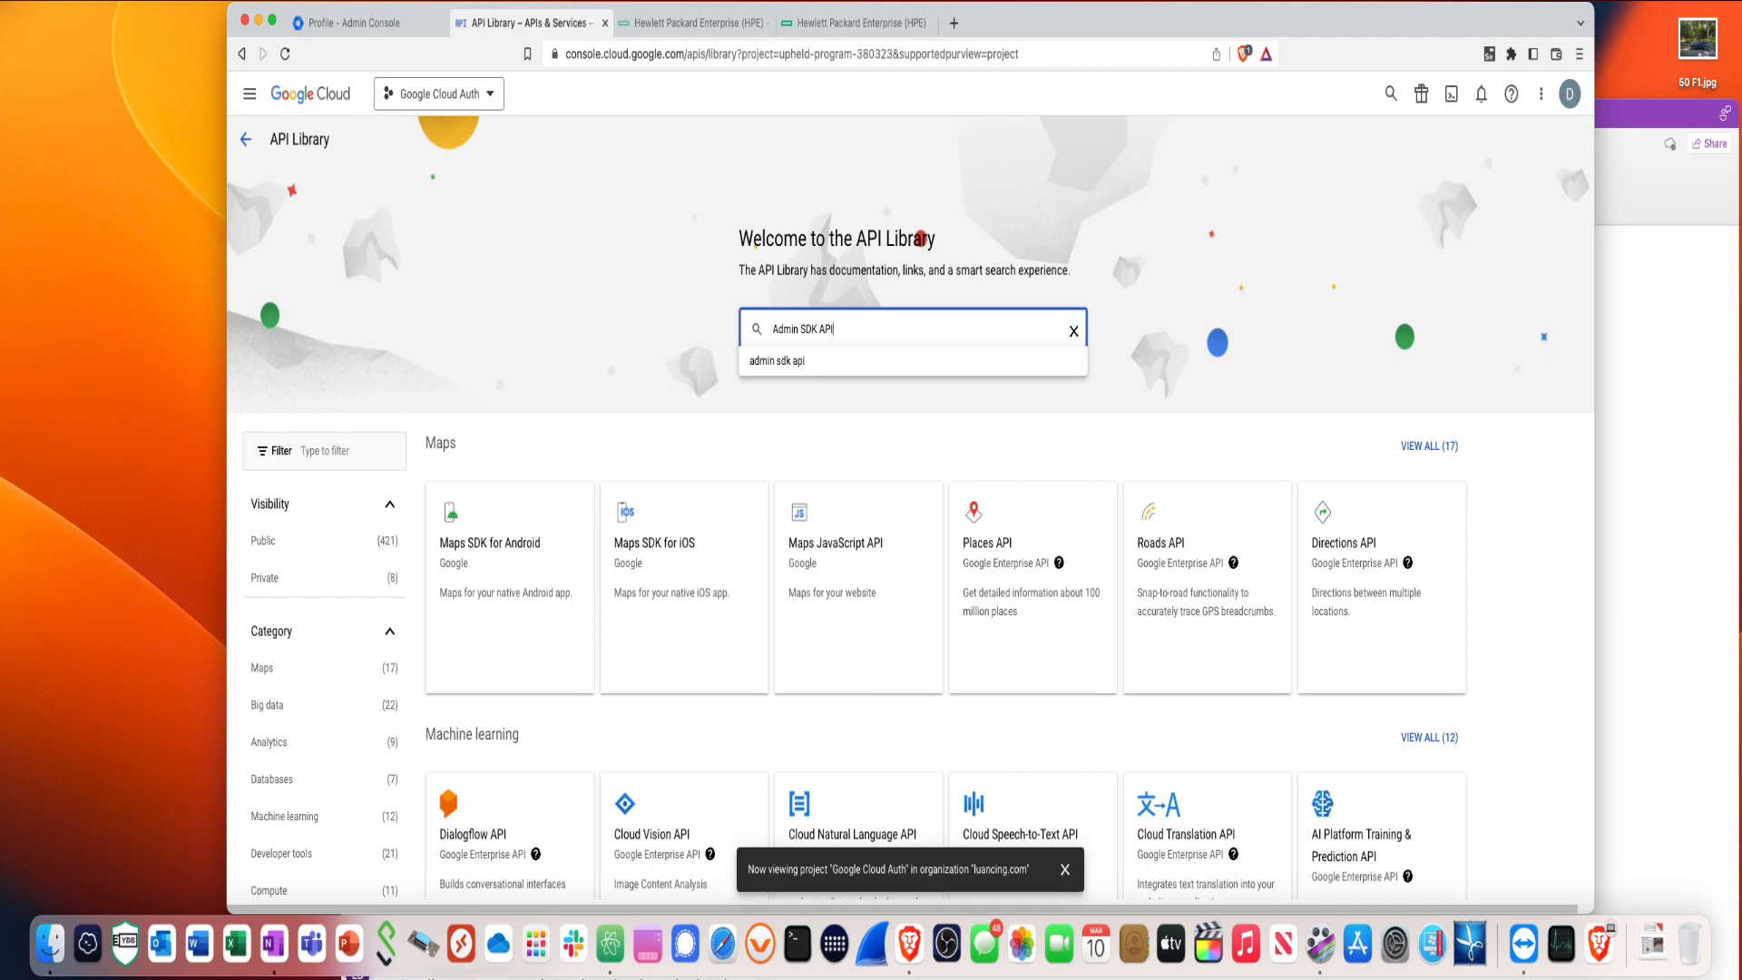
click(834, 368)
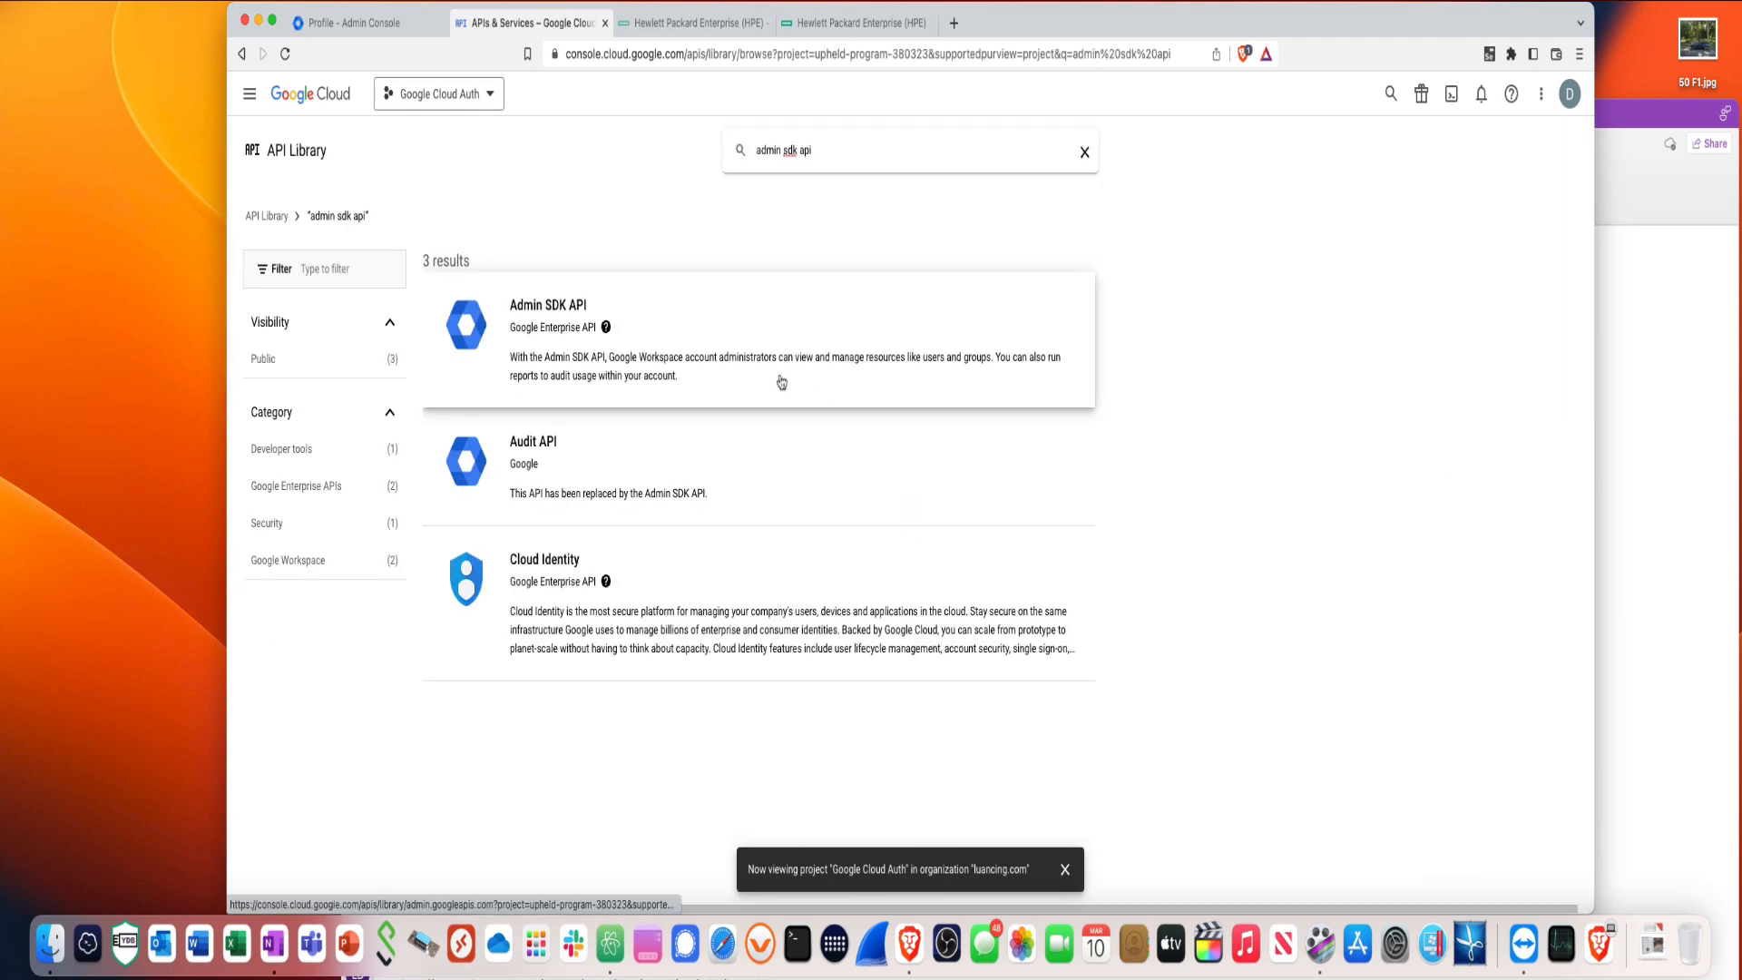
click(547, 317)
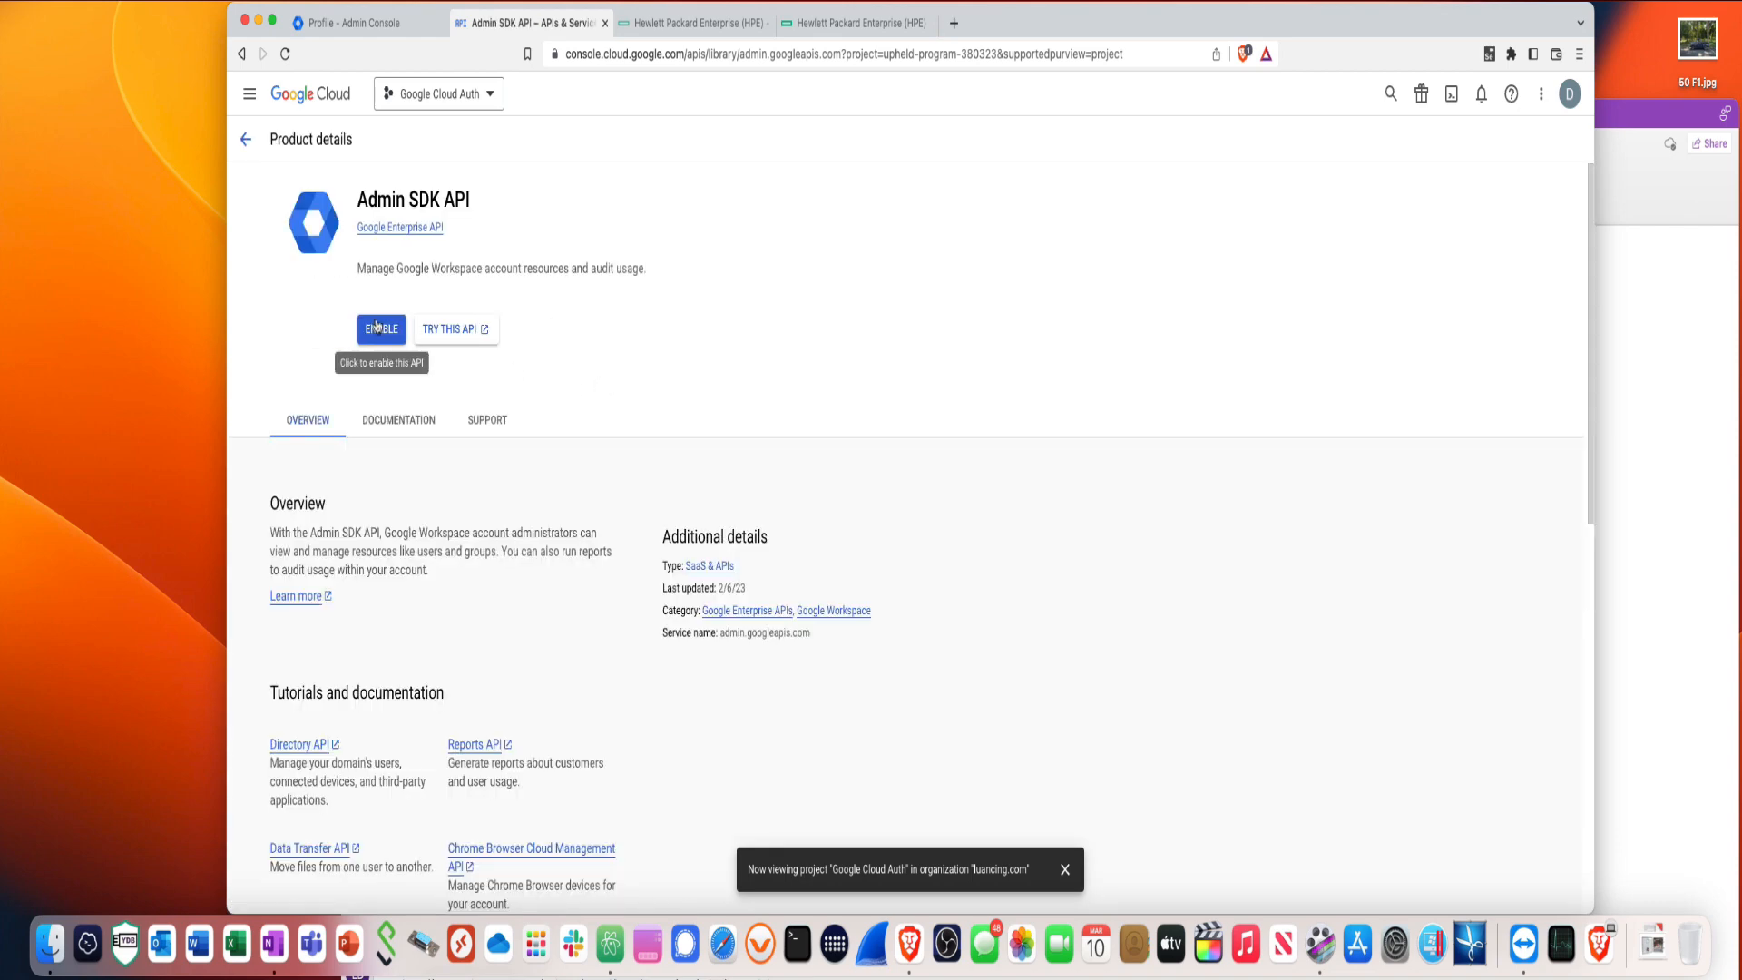
click(381, 331)
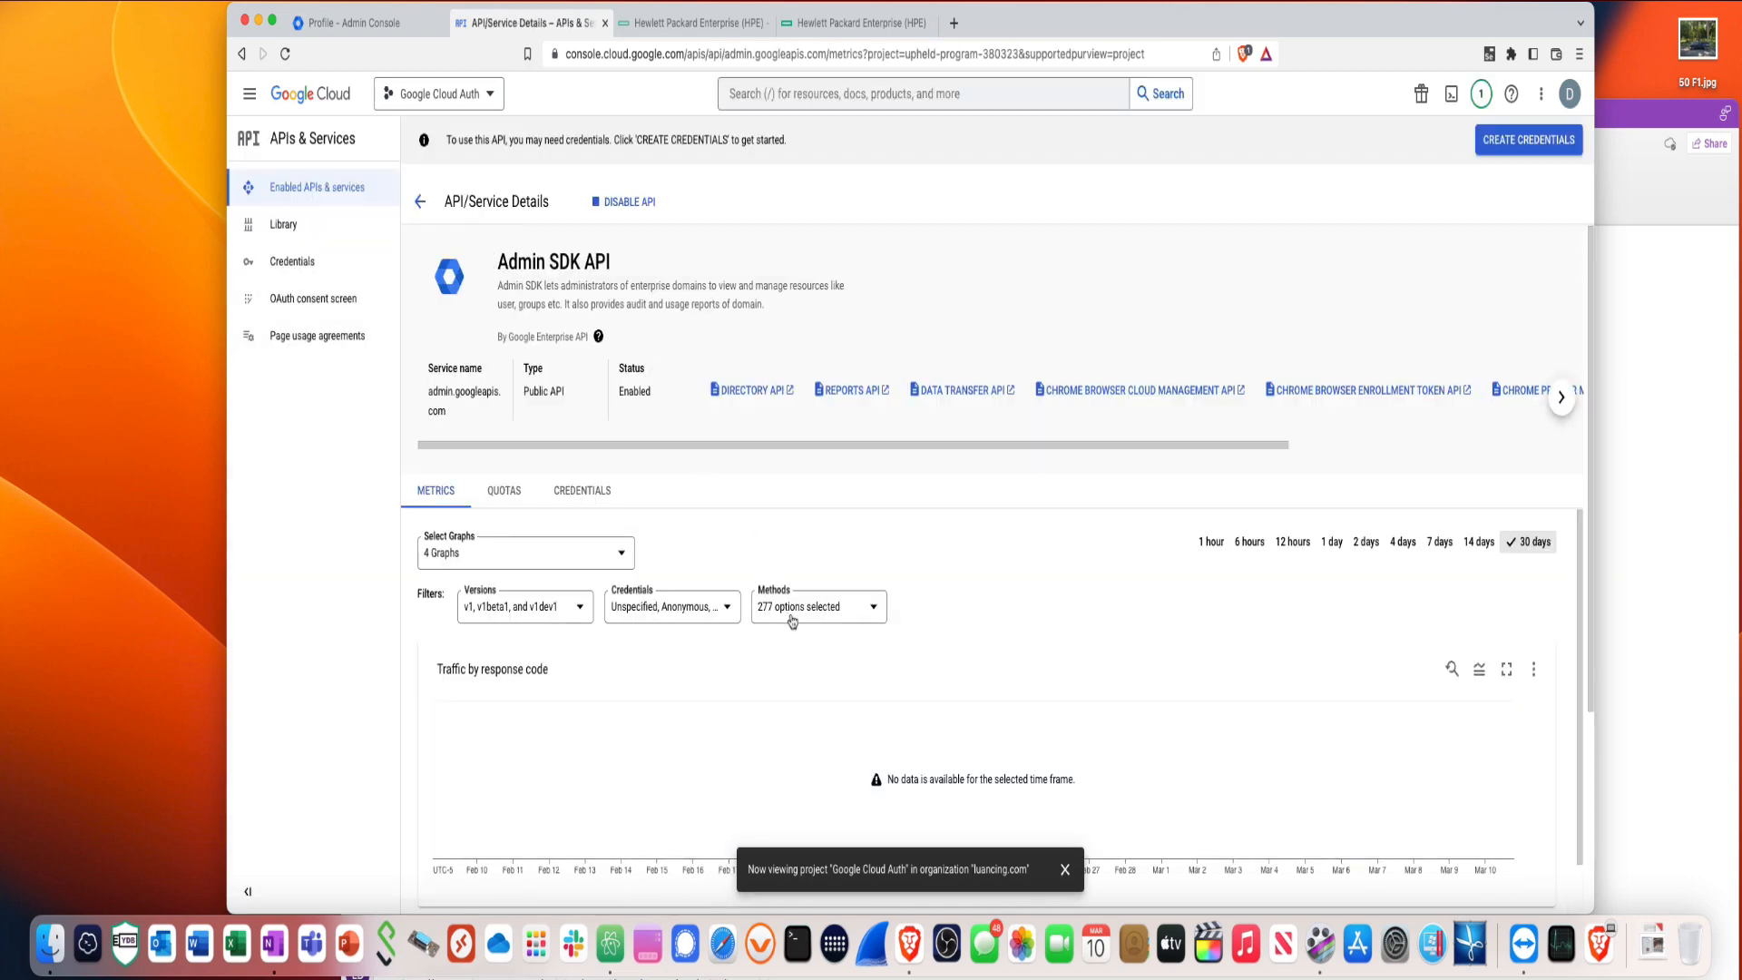
scroll(792, 621, down, 3)
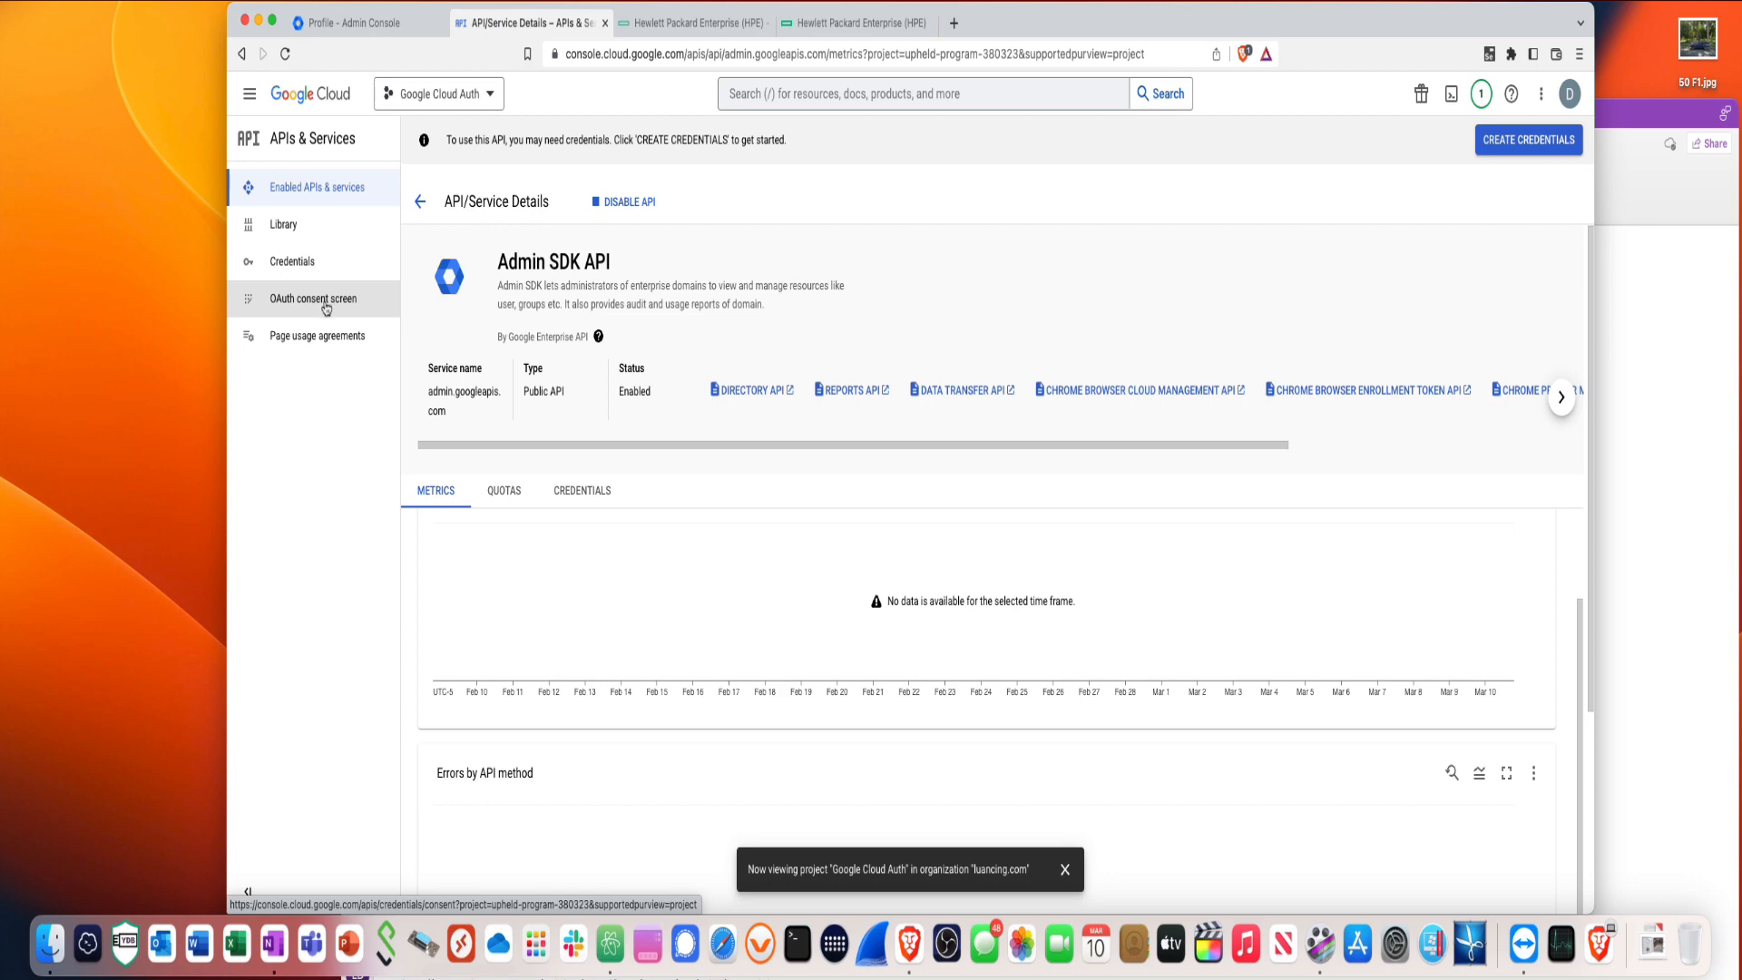
- Start an Internal OAuth consent screen, entering the app name and user support email
click(326, 309)
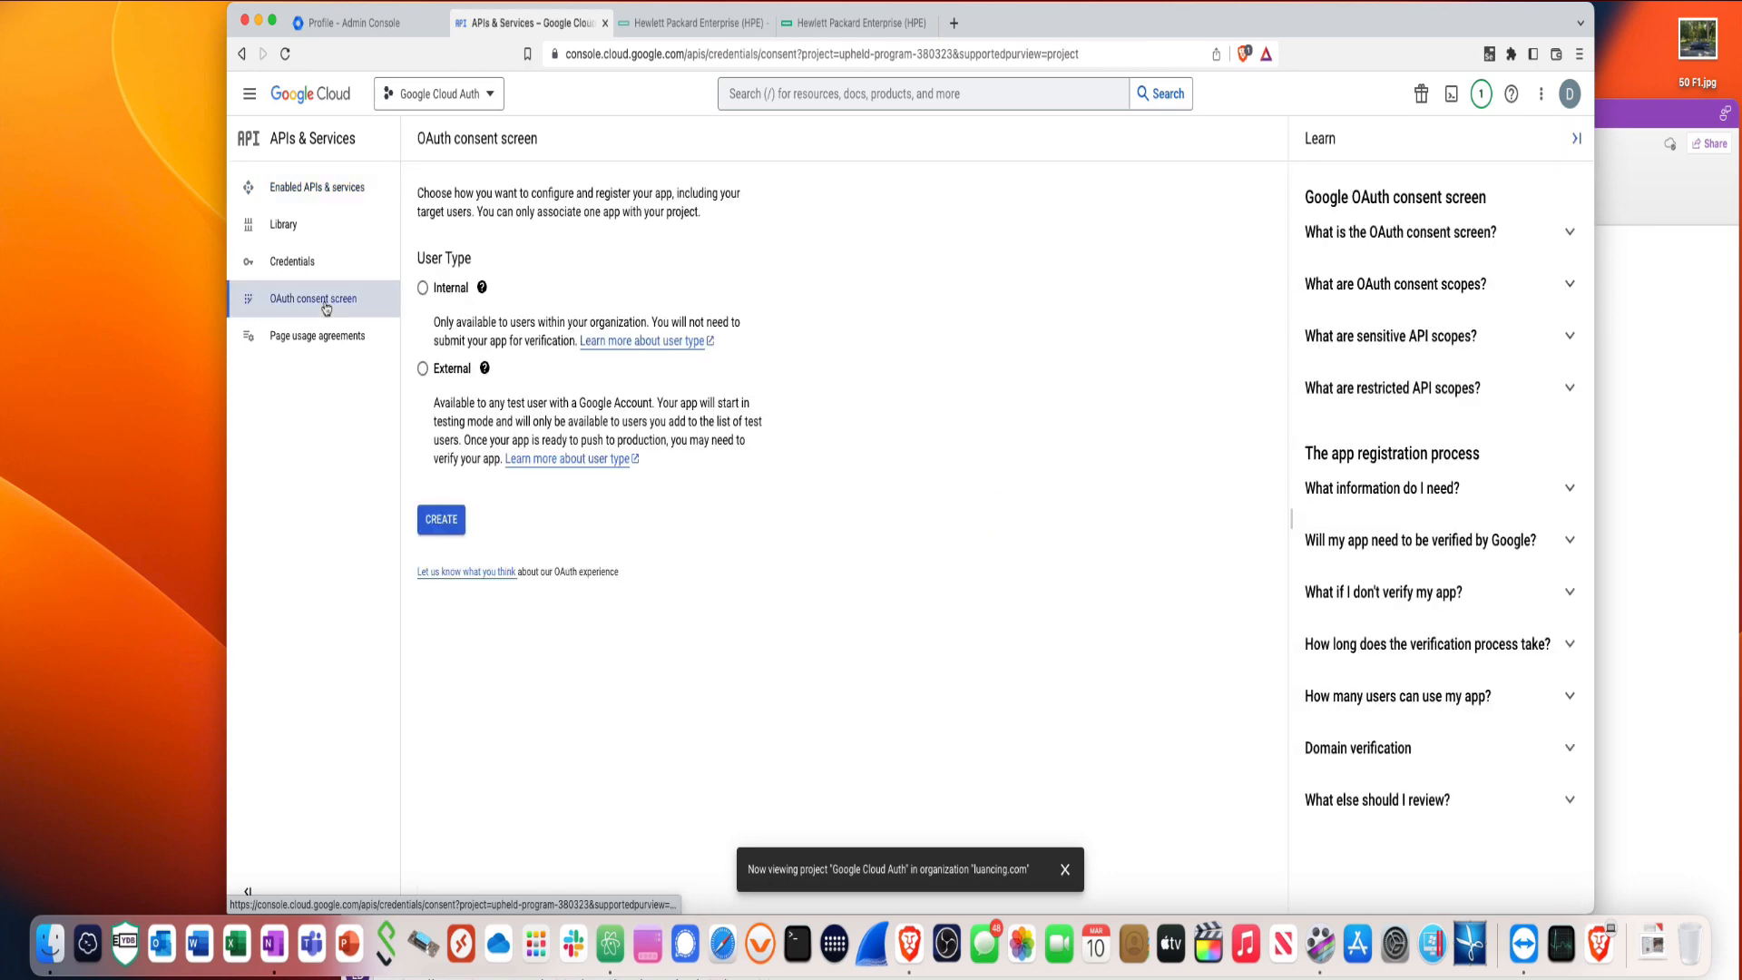
click(422, 288)
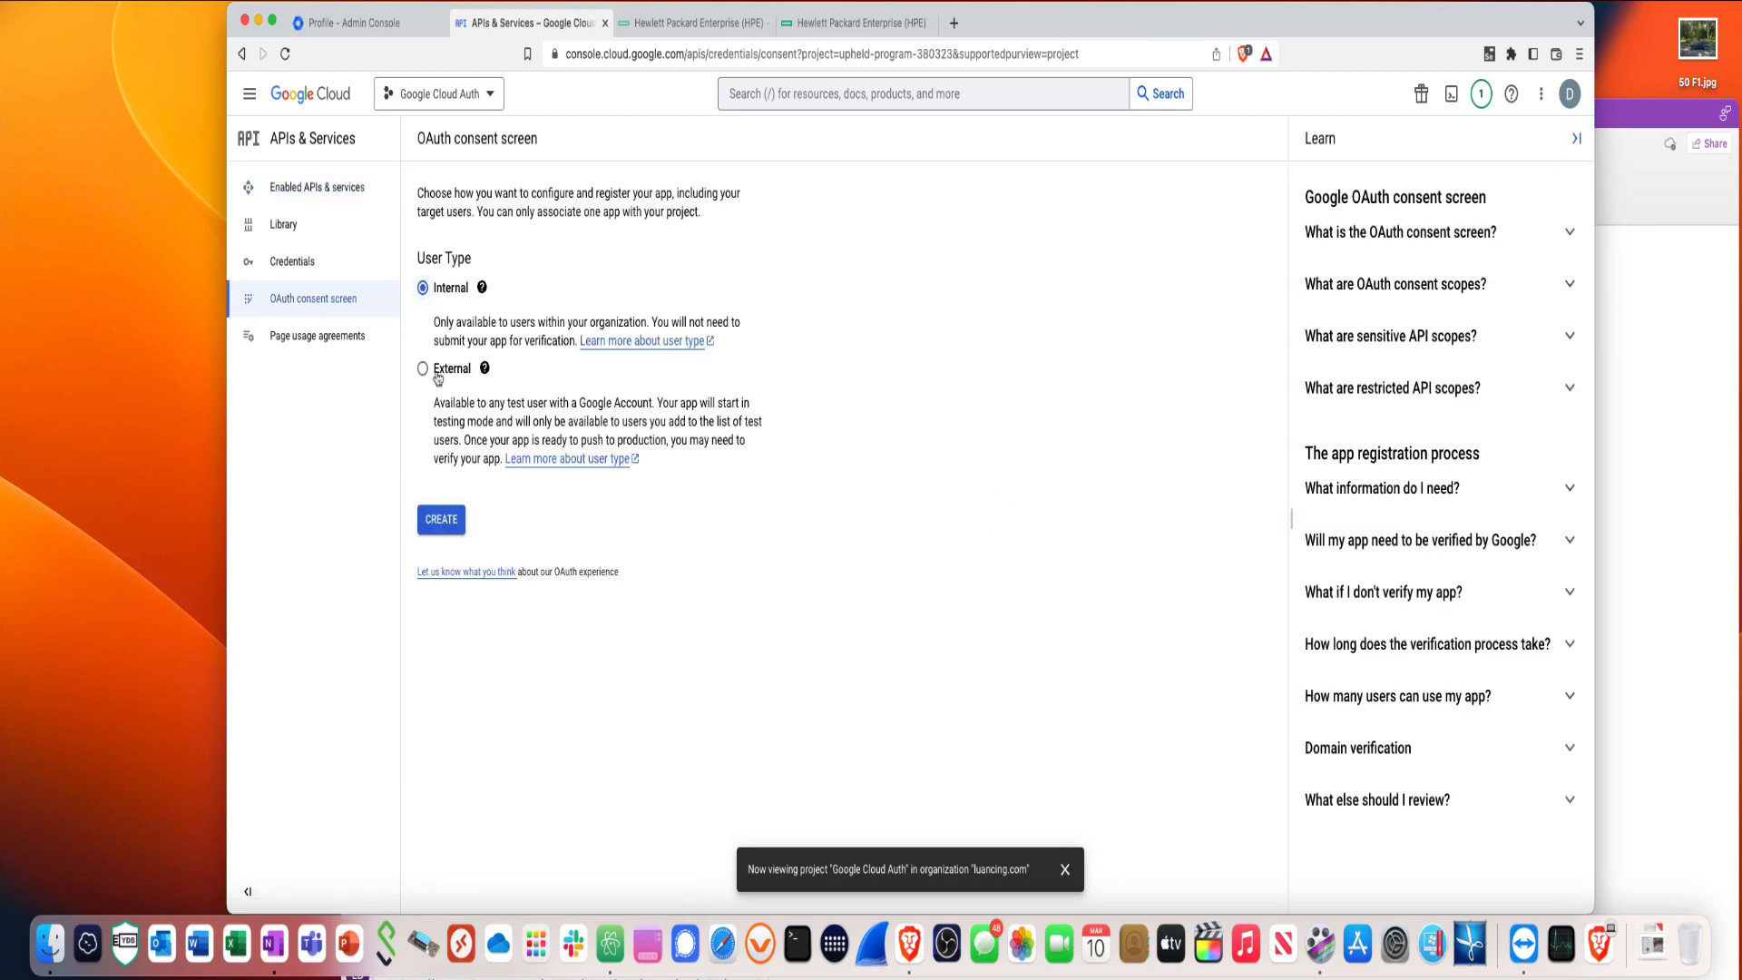
click(441, 528)
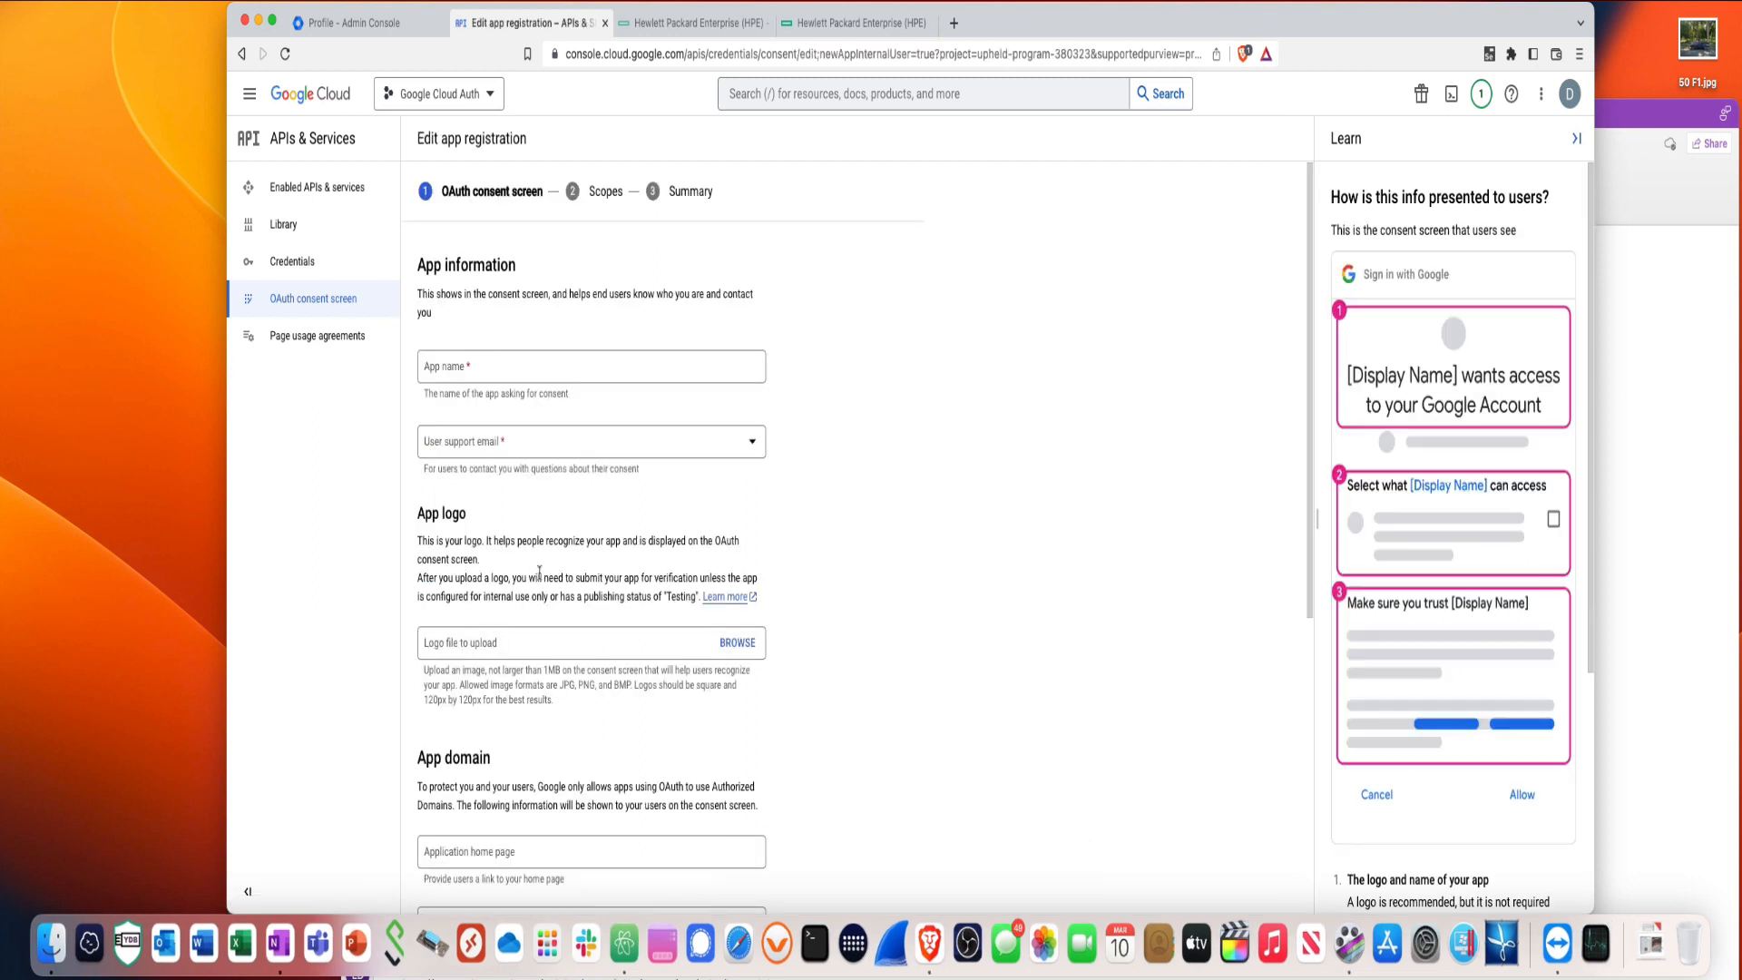
click(455, 377)
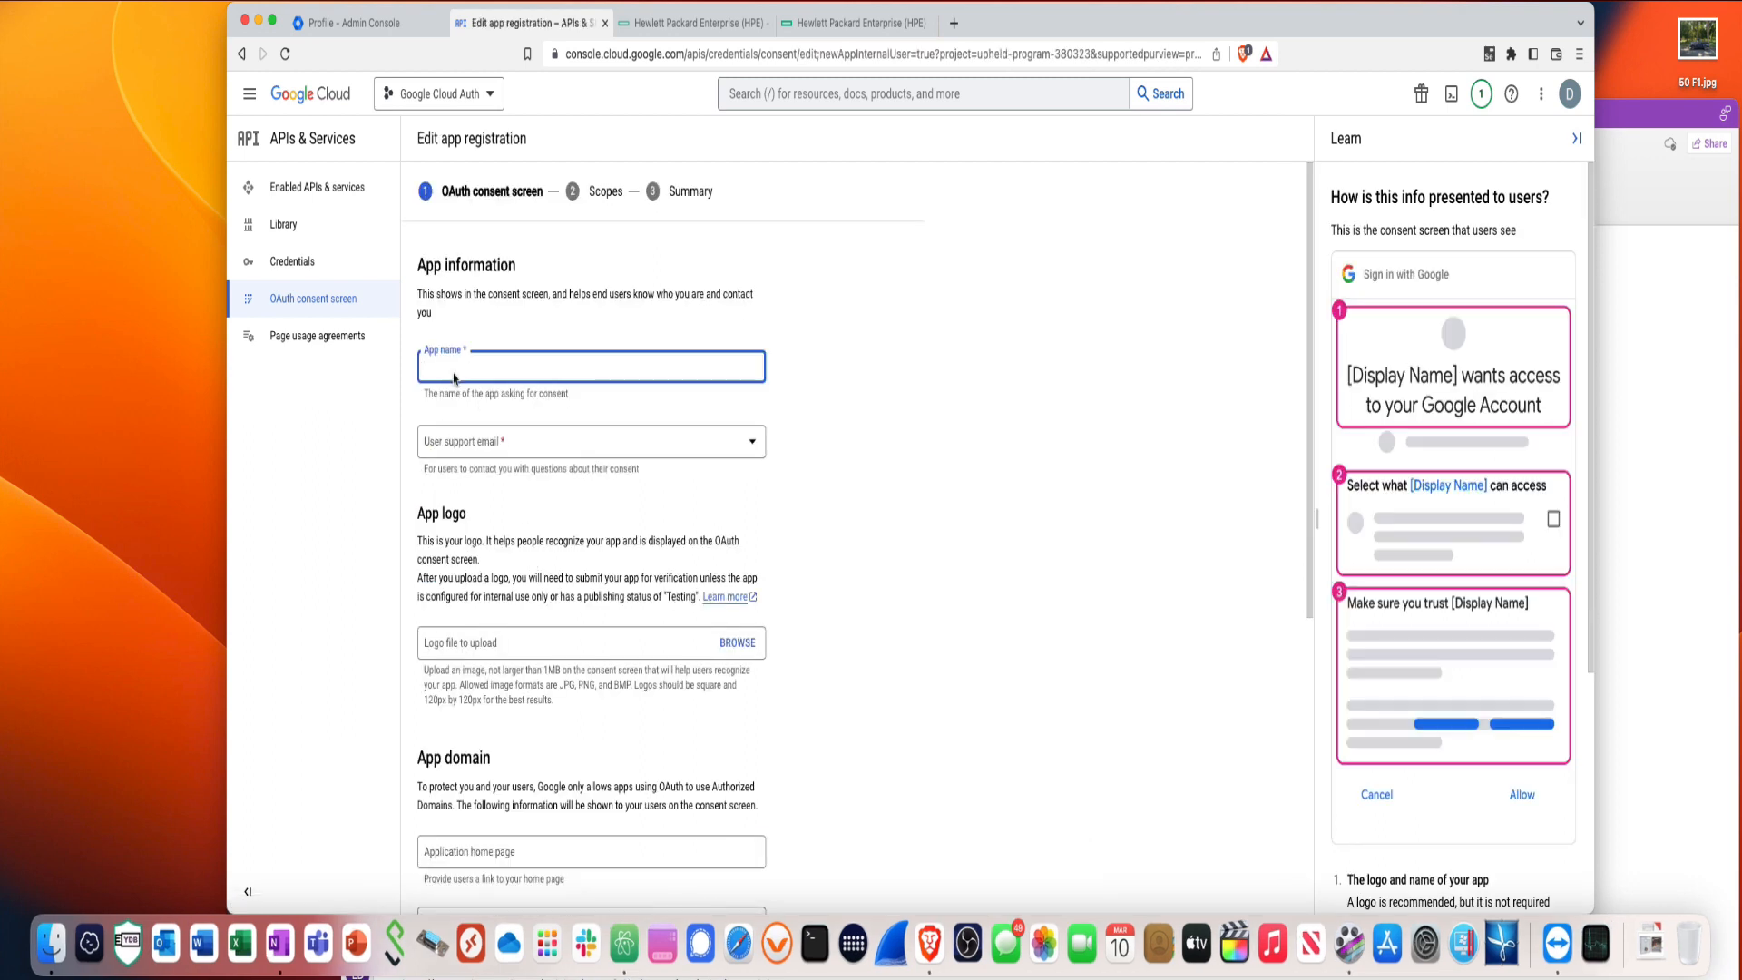
text(CloudAuth)
click(463, 444)
scroll(524, 698, down, 5)
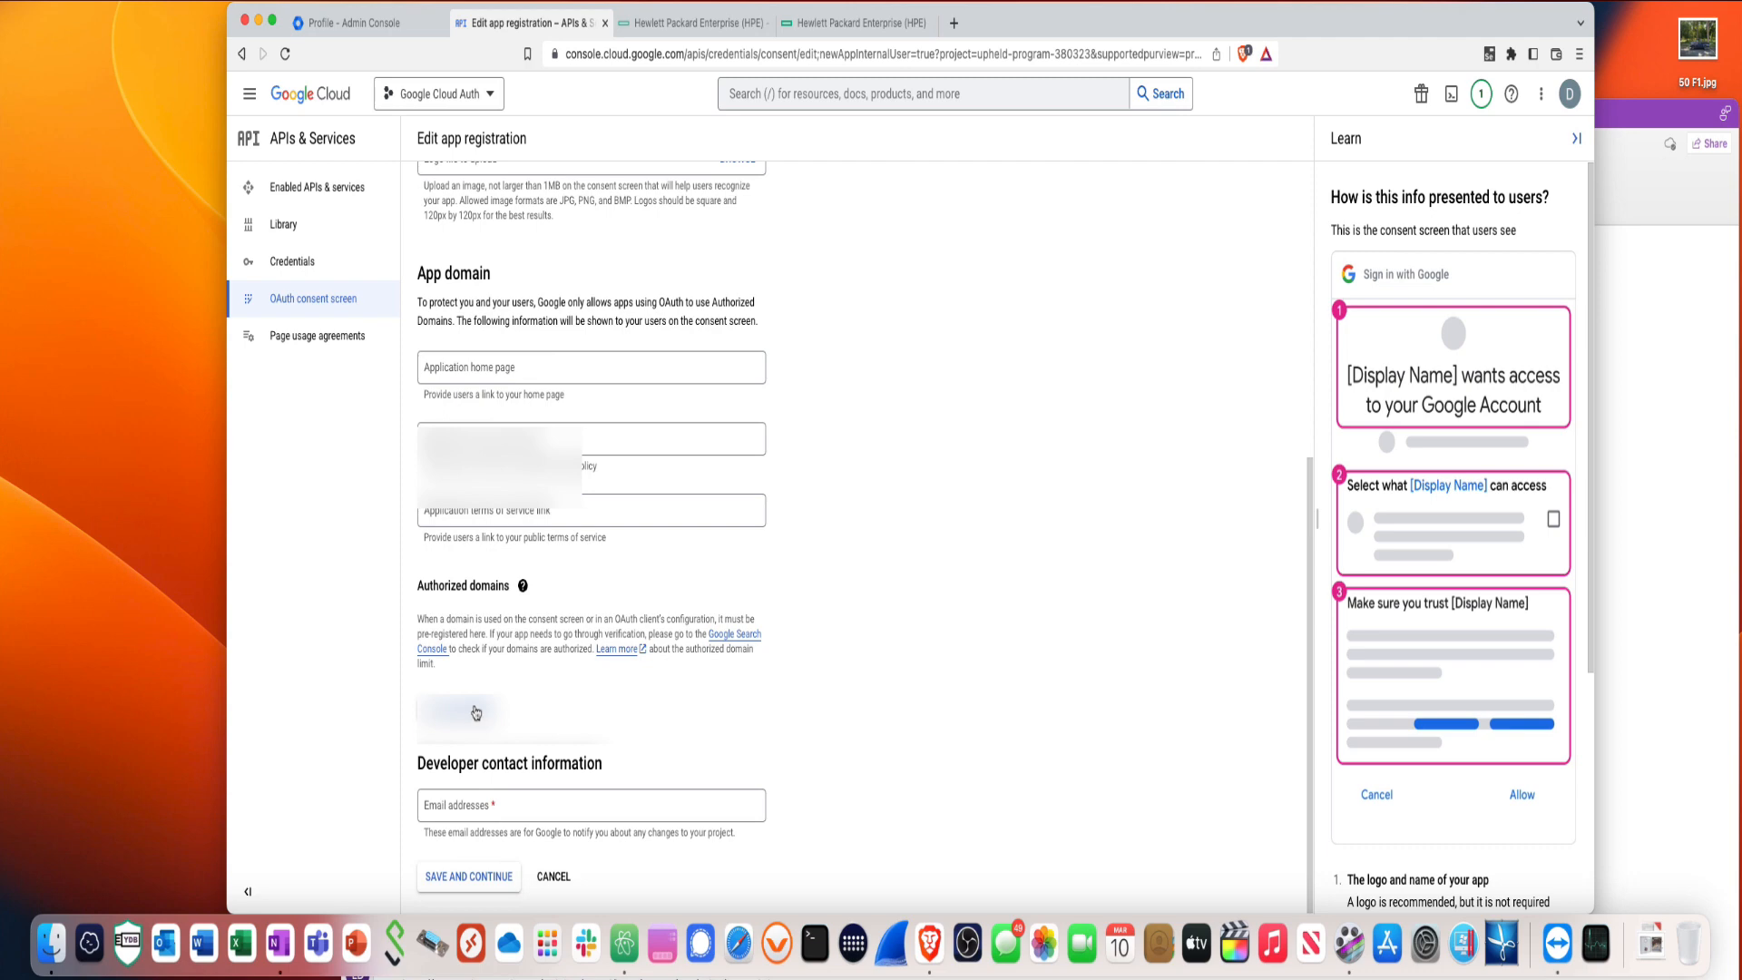
- Add an authorized domain and the developer contact email, then save and continue
click(477, 716)
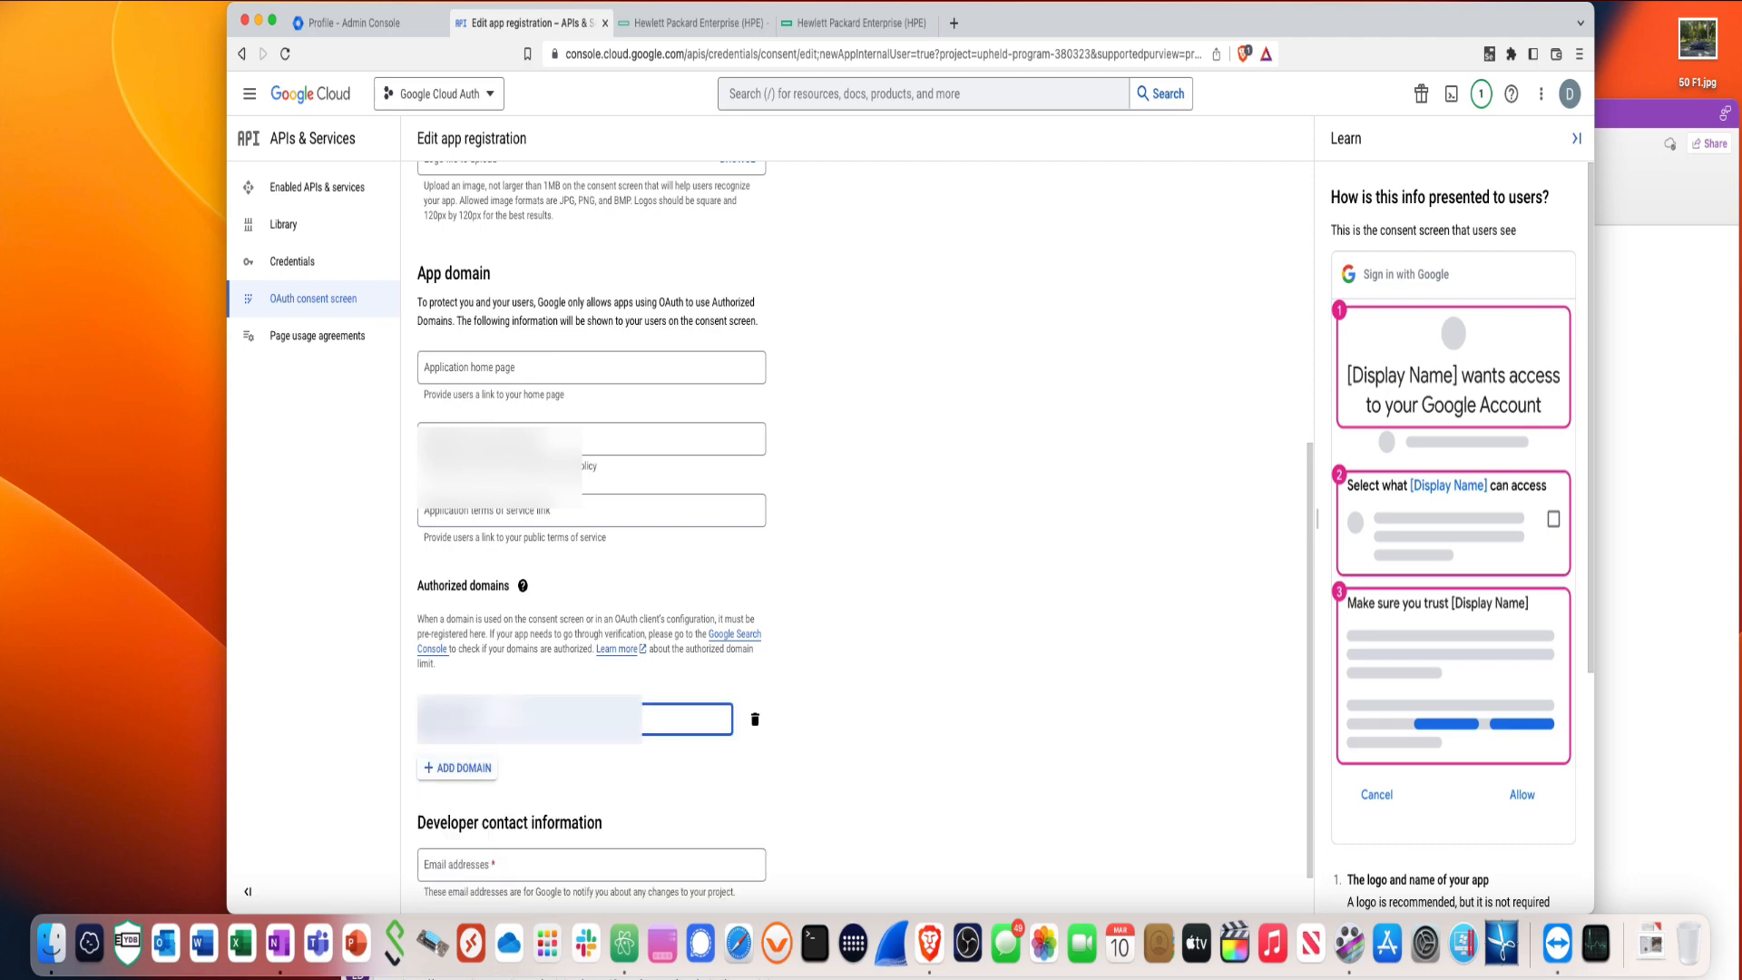
key(BackSpace)
key(BackSpace)
key(BackSpace)
key(BackSpace)
key(BackSpace)
key(BackSpace)
key(BackSpace)
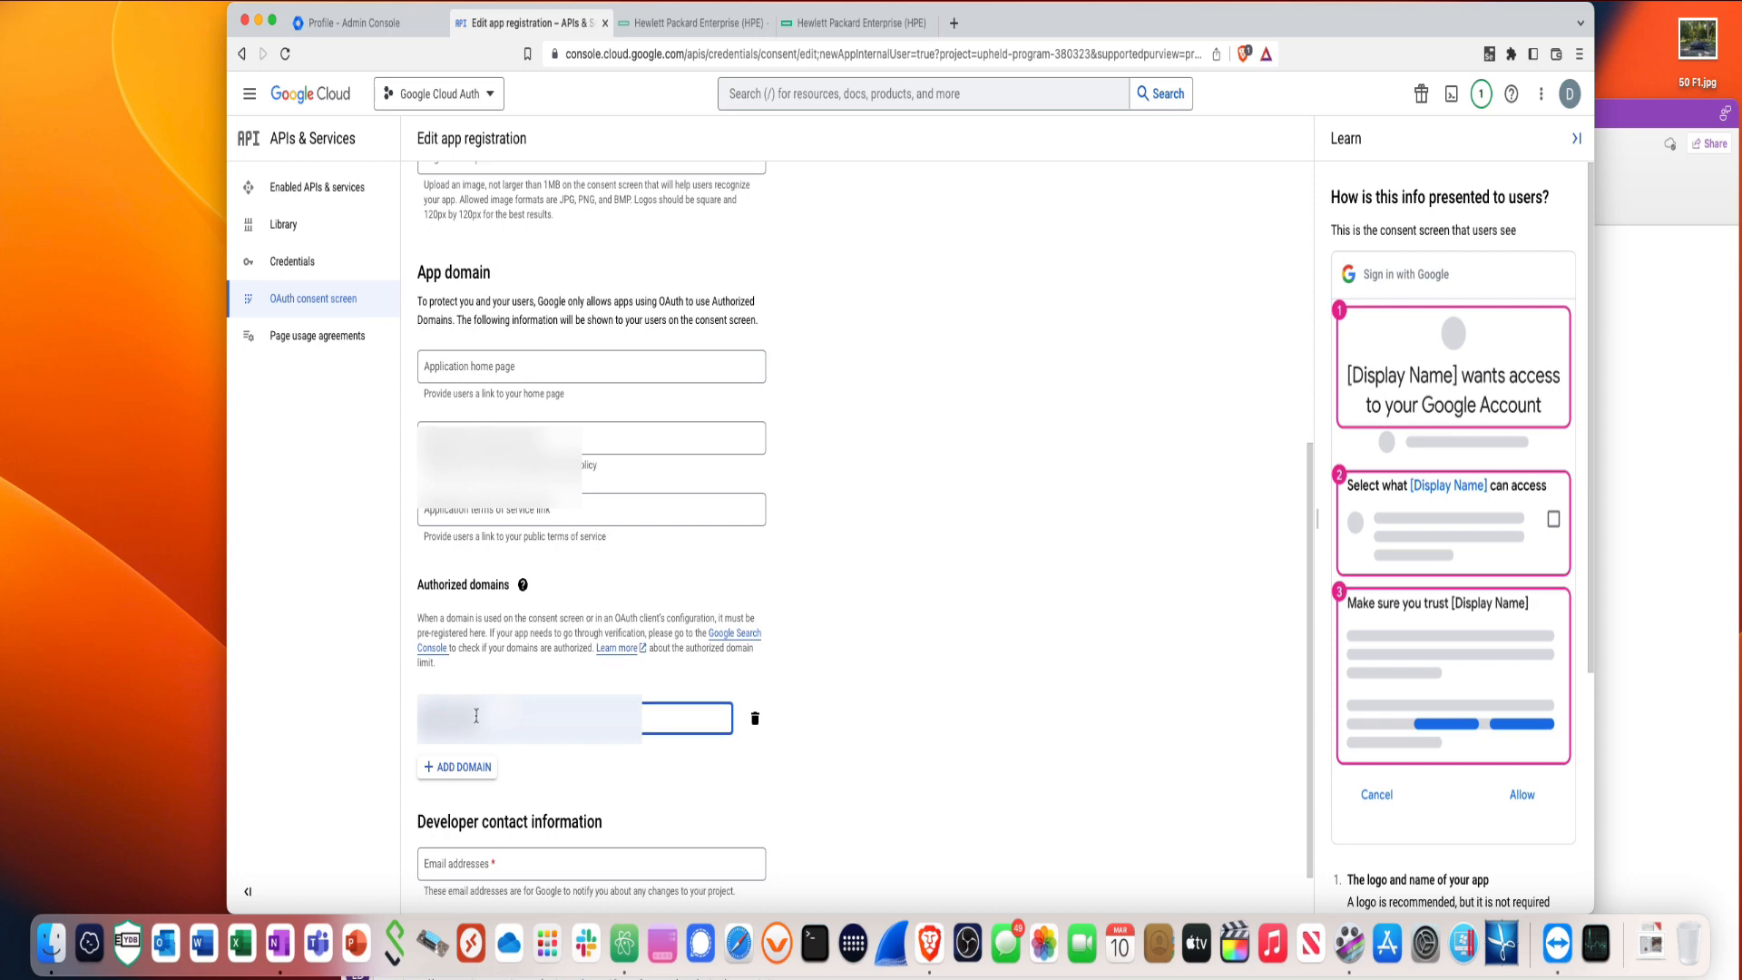
scroll(481, 721, down, 2)
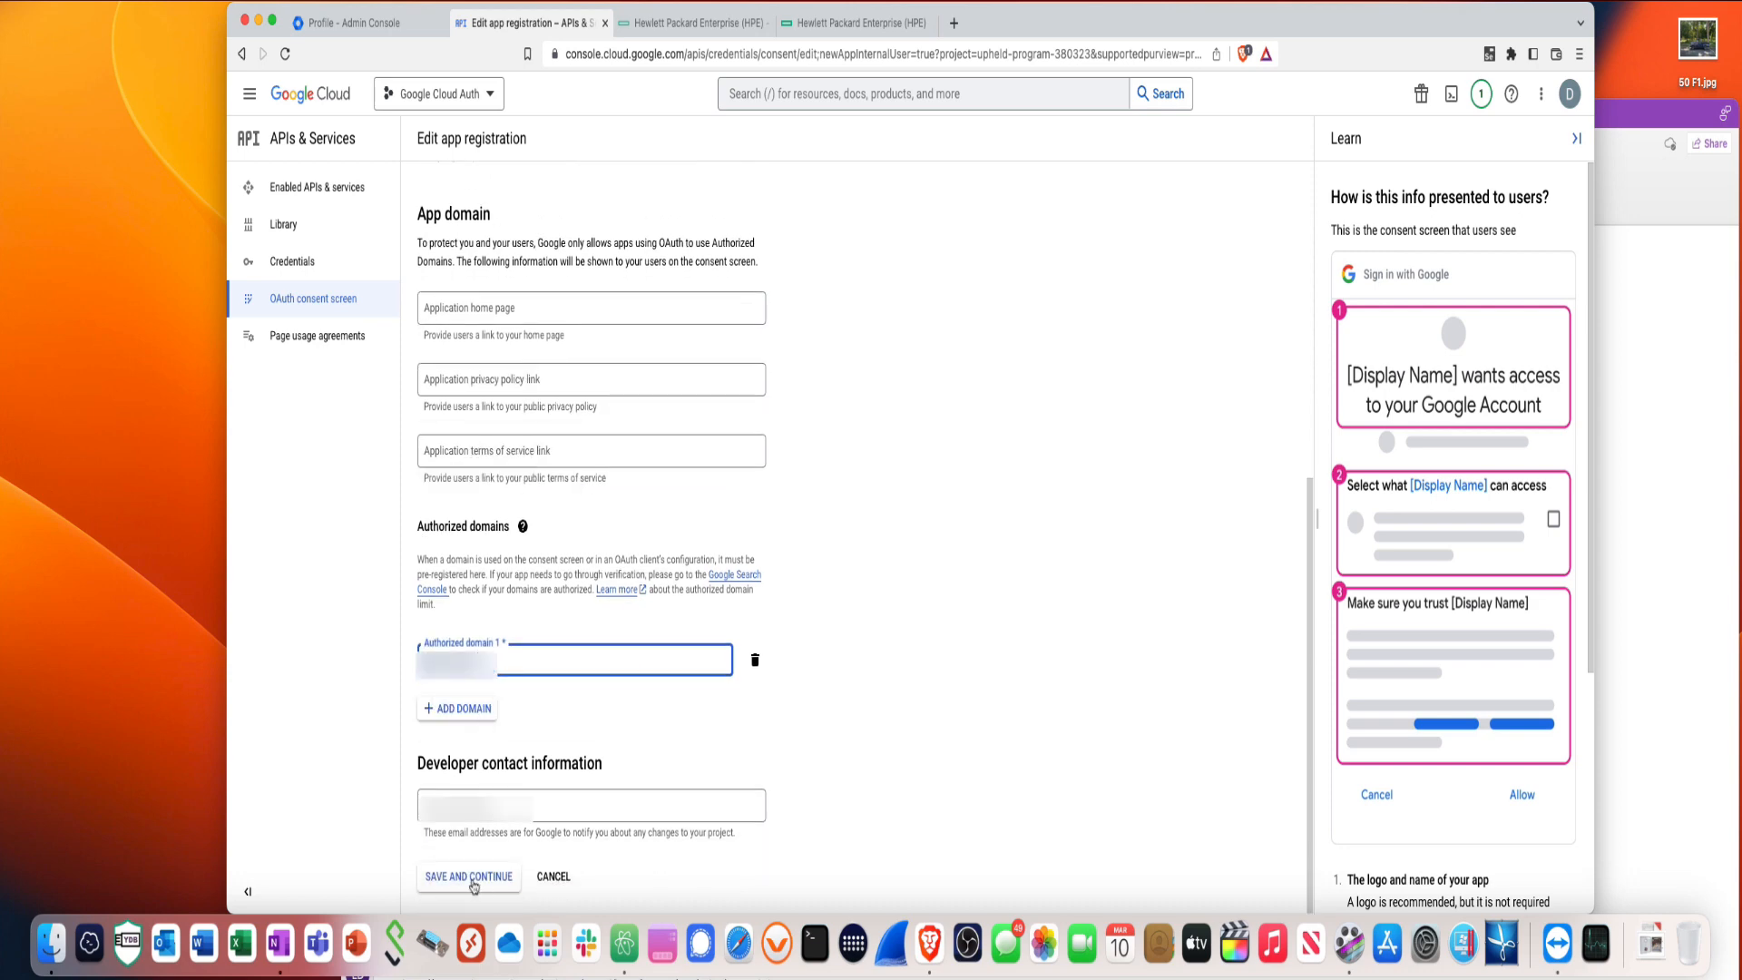
click(471, 877)
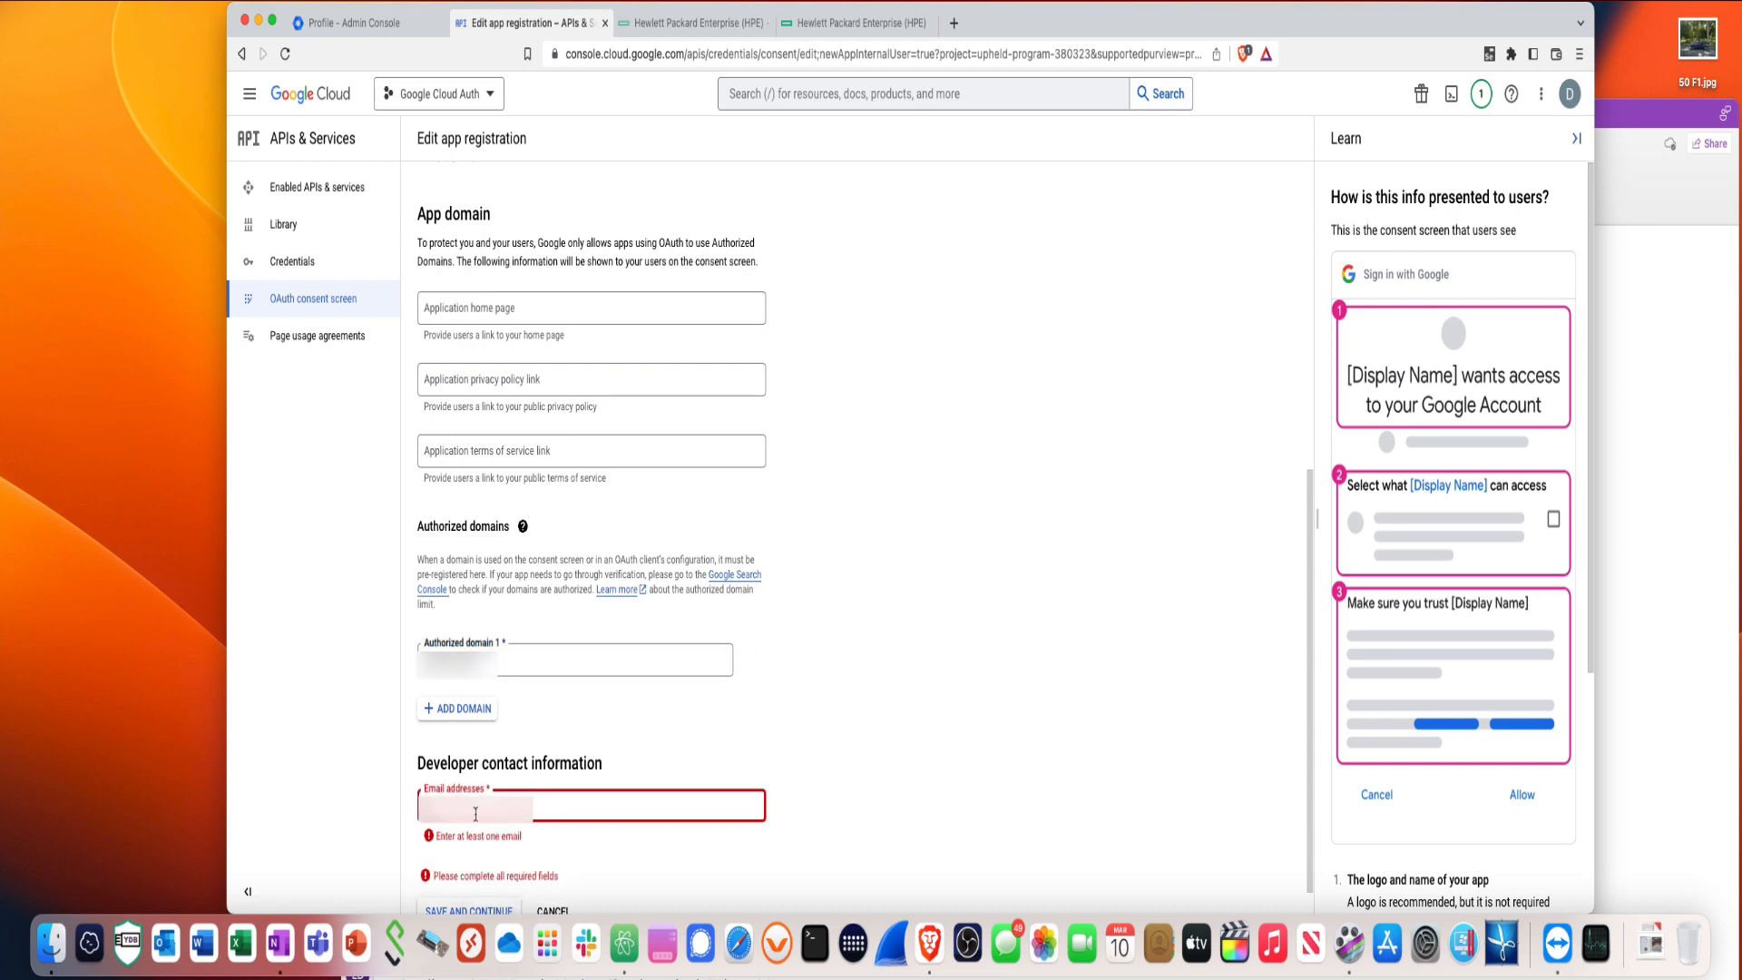
text(dla)
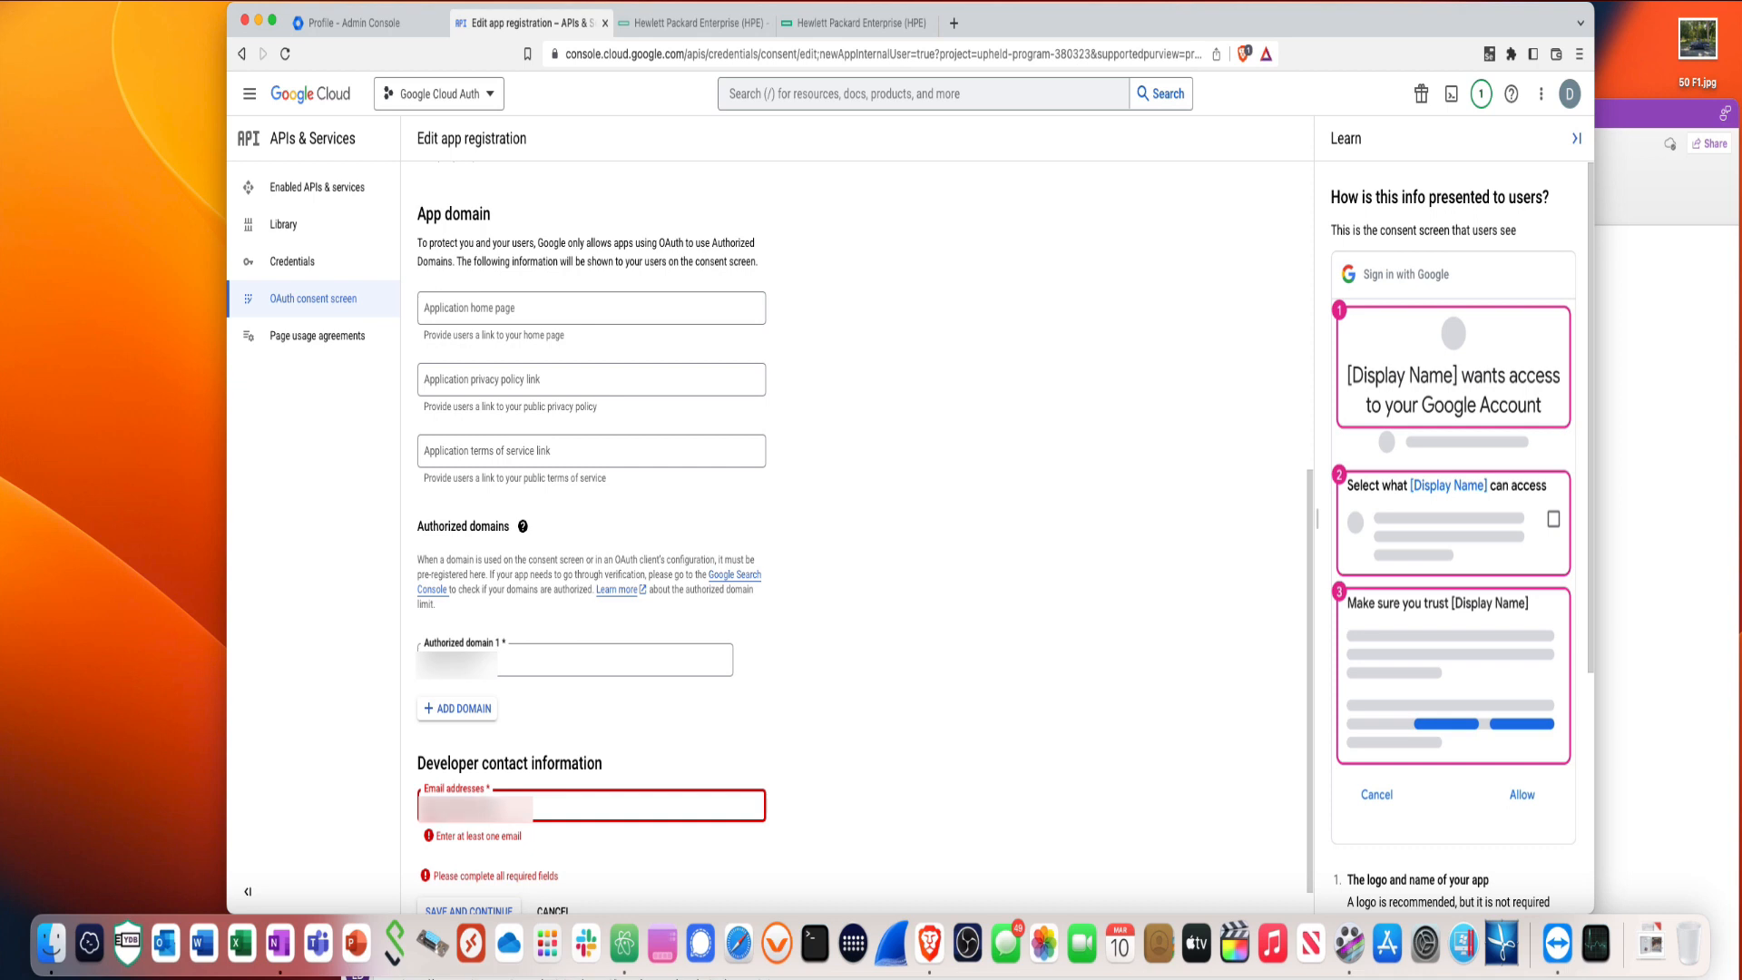
text(co)
text(m)
click(797, 821)
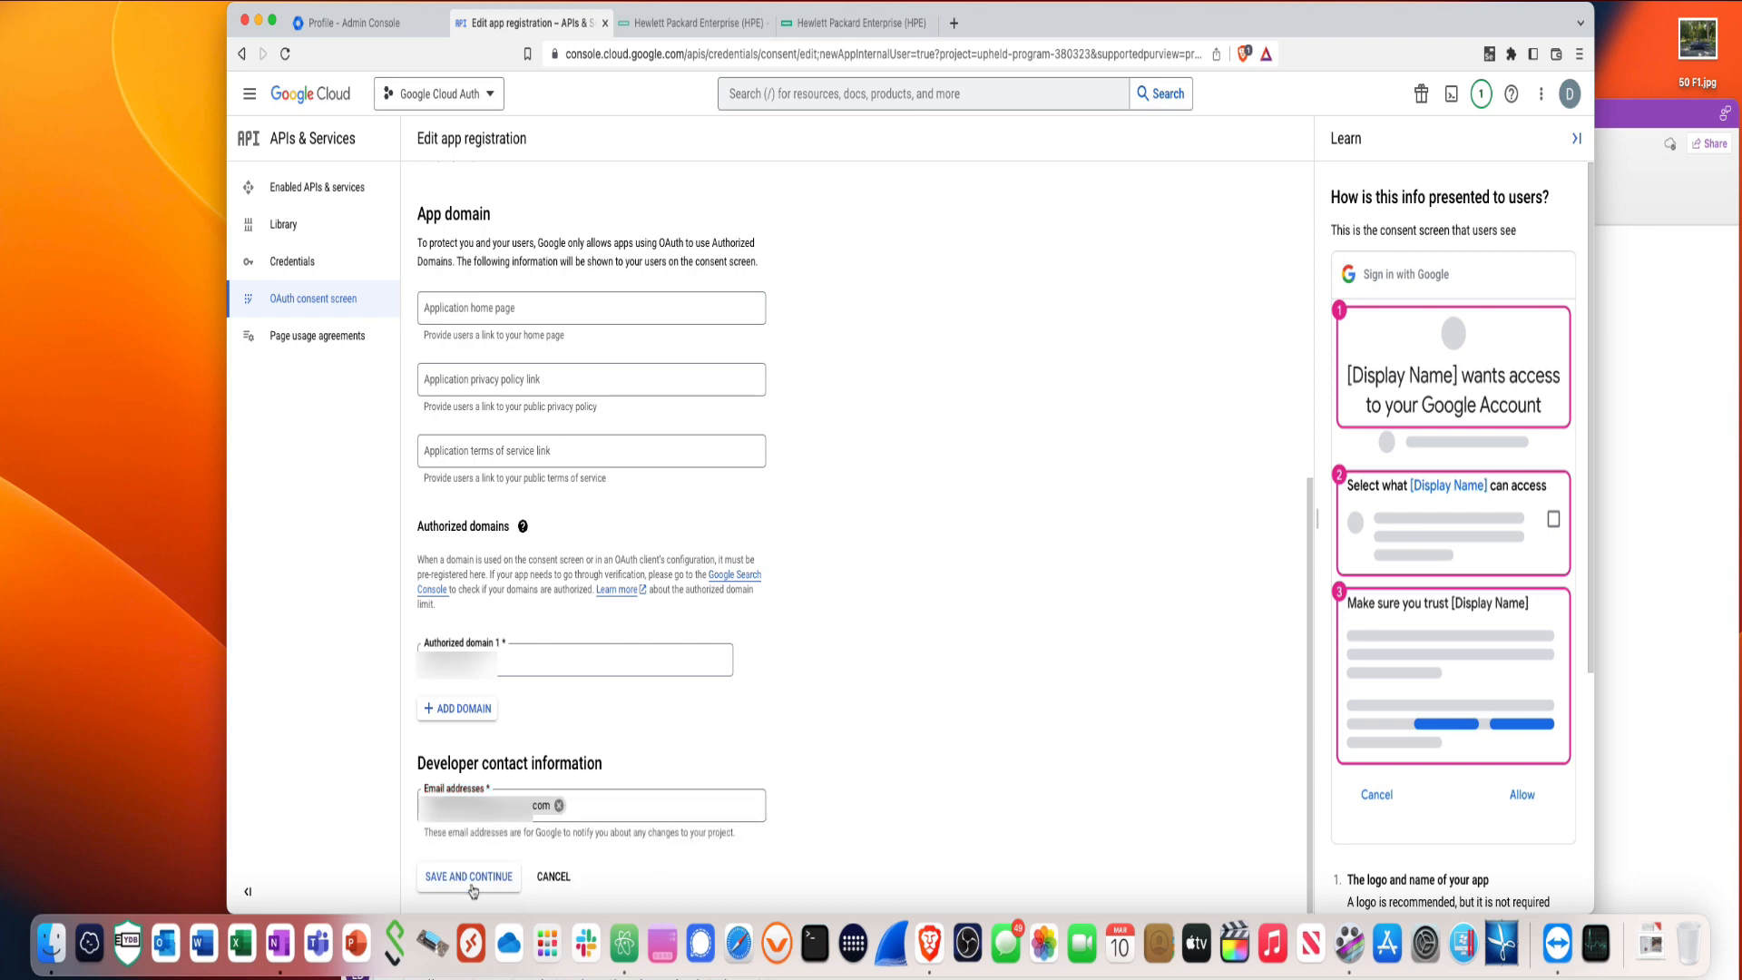
click(471, 885)
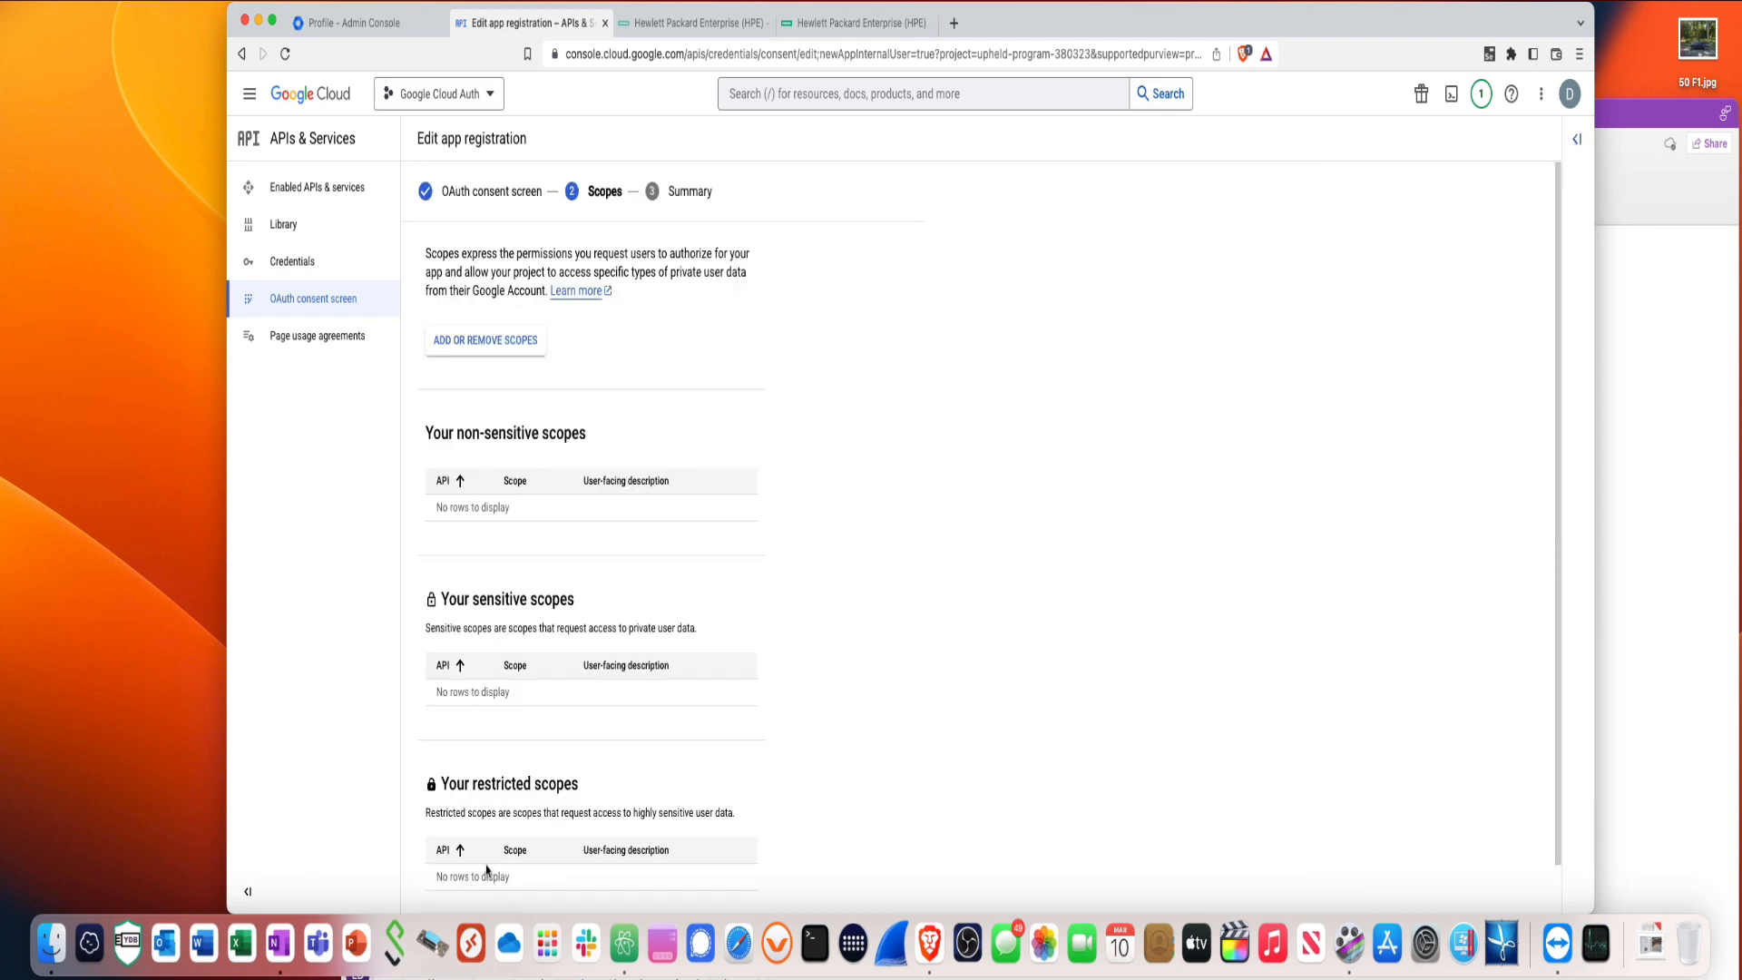
- Start a Web application OAuth client ID under Credentials, entering the name 'CloudAuthWe'
scroll(641, 785, down, 1)
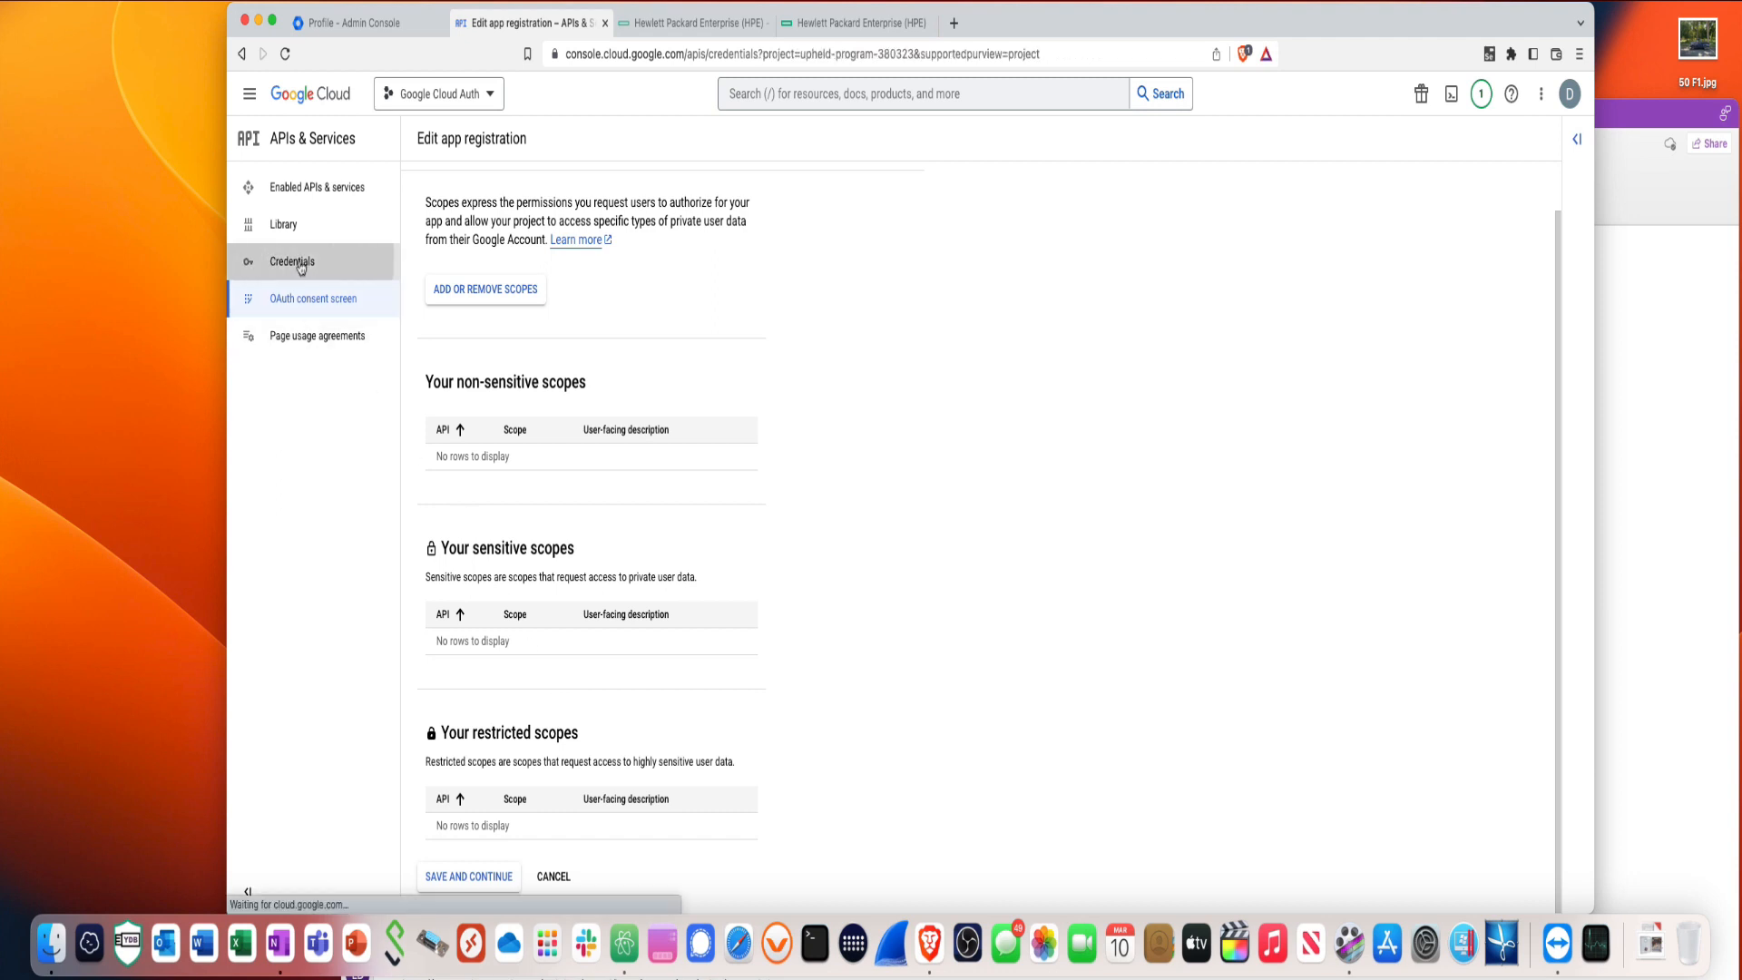
click(300, 263)
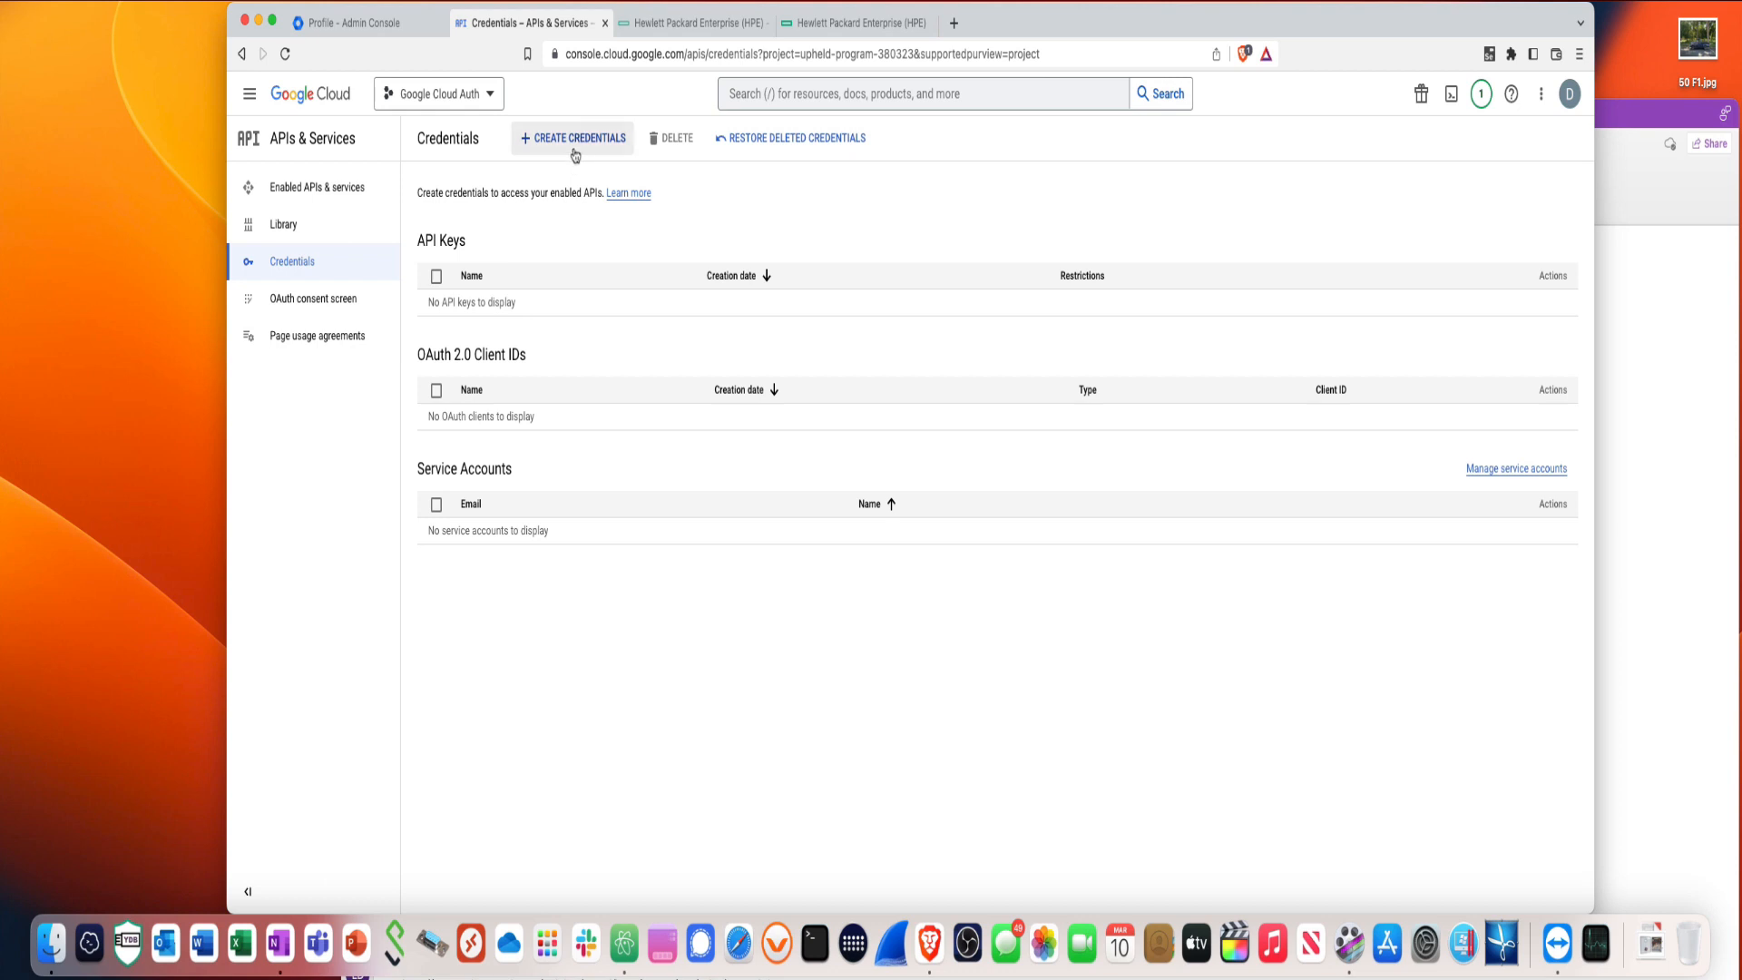
click(575, 153)
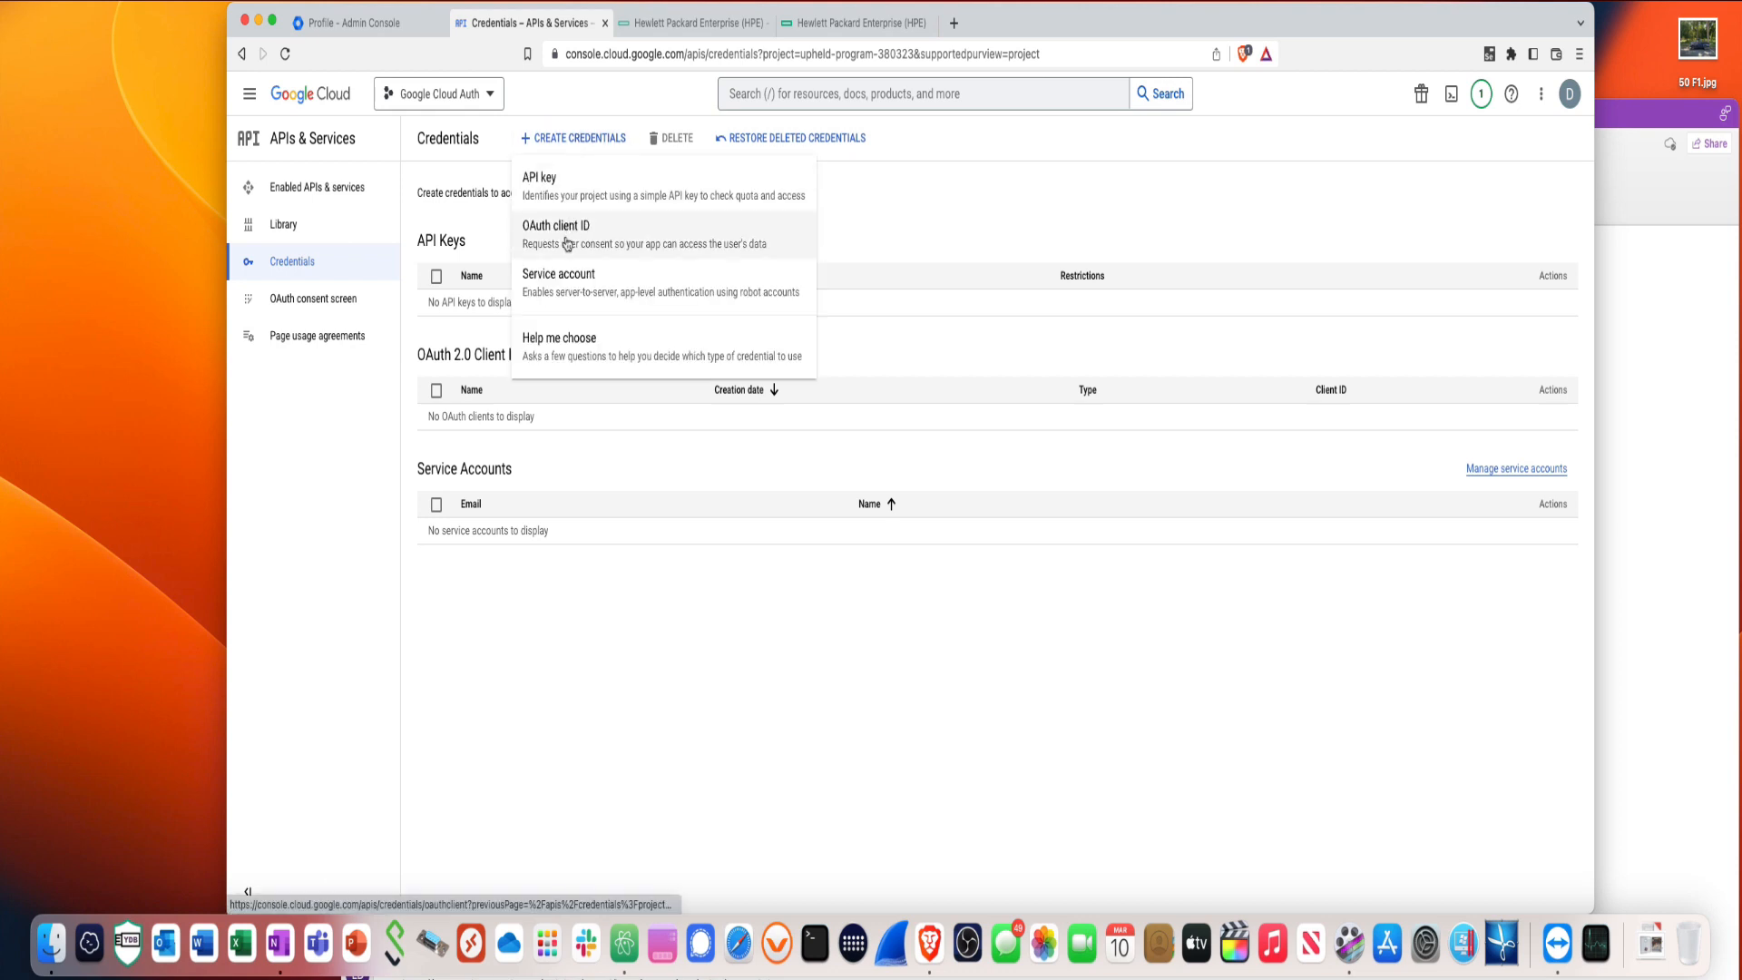
click(568, 243)
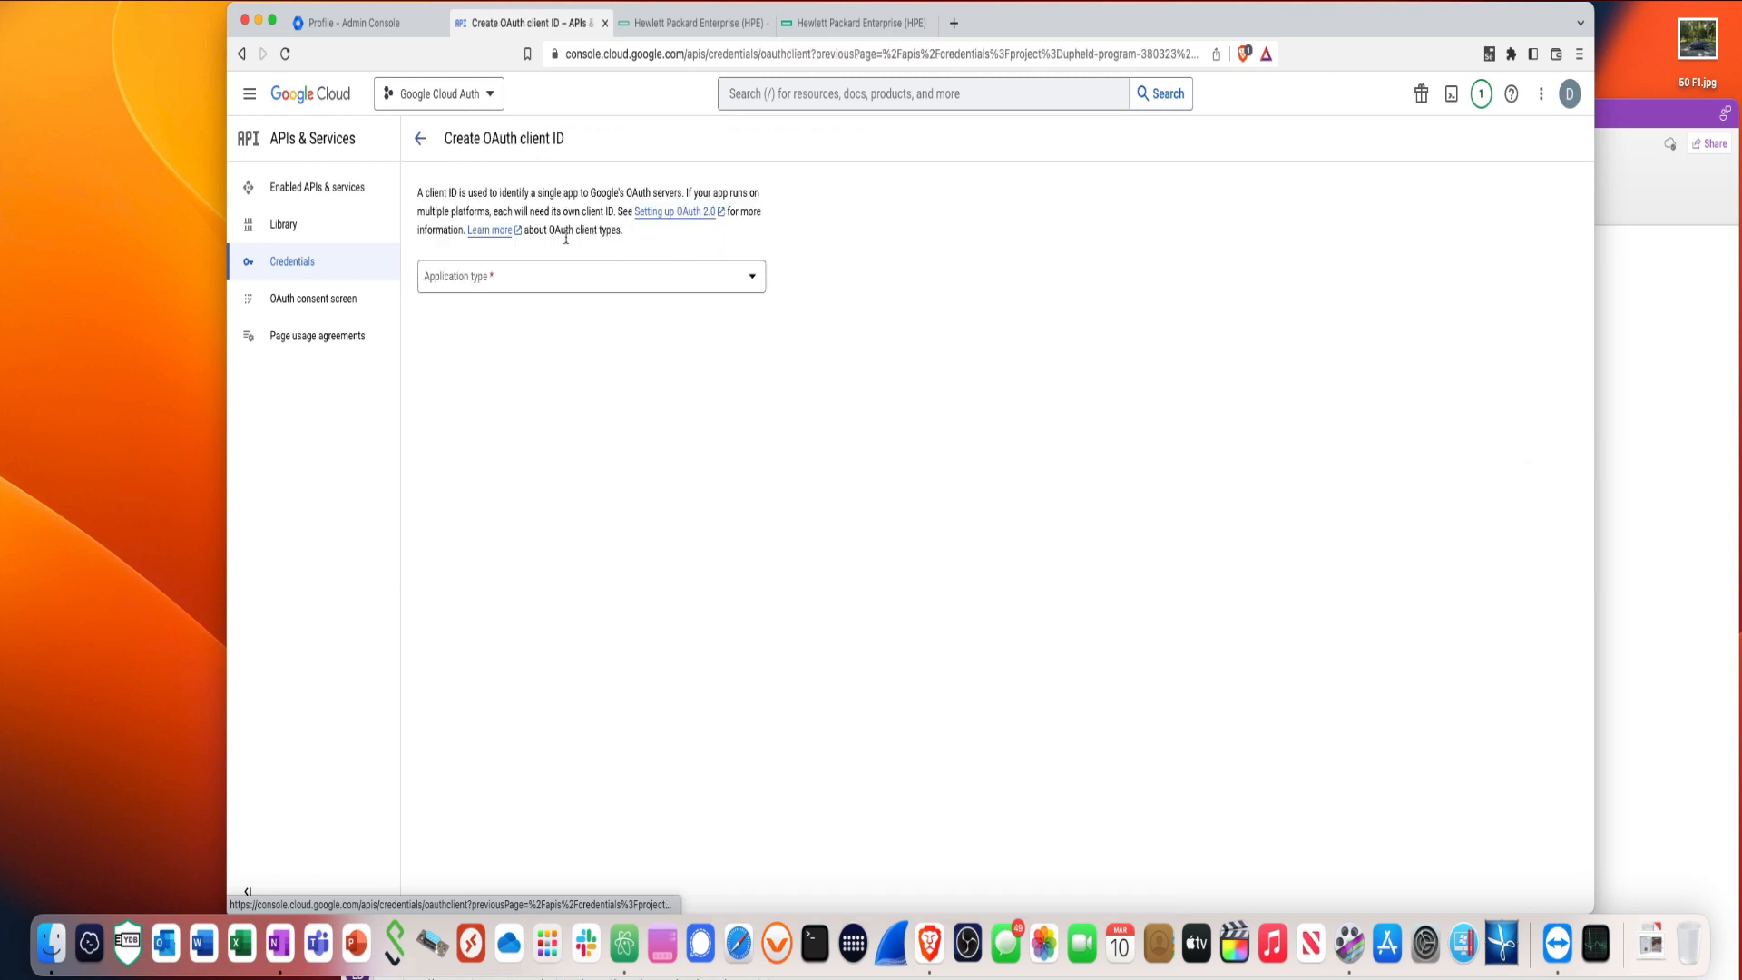
click(570, 290)
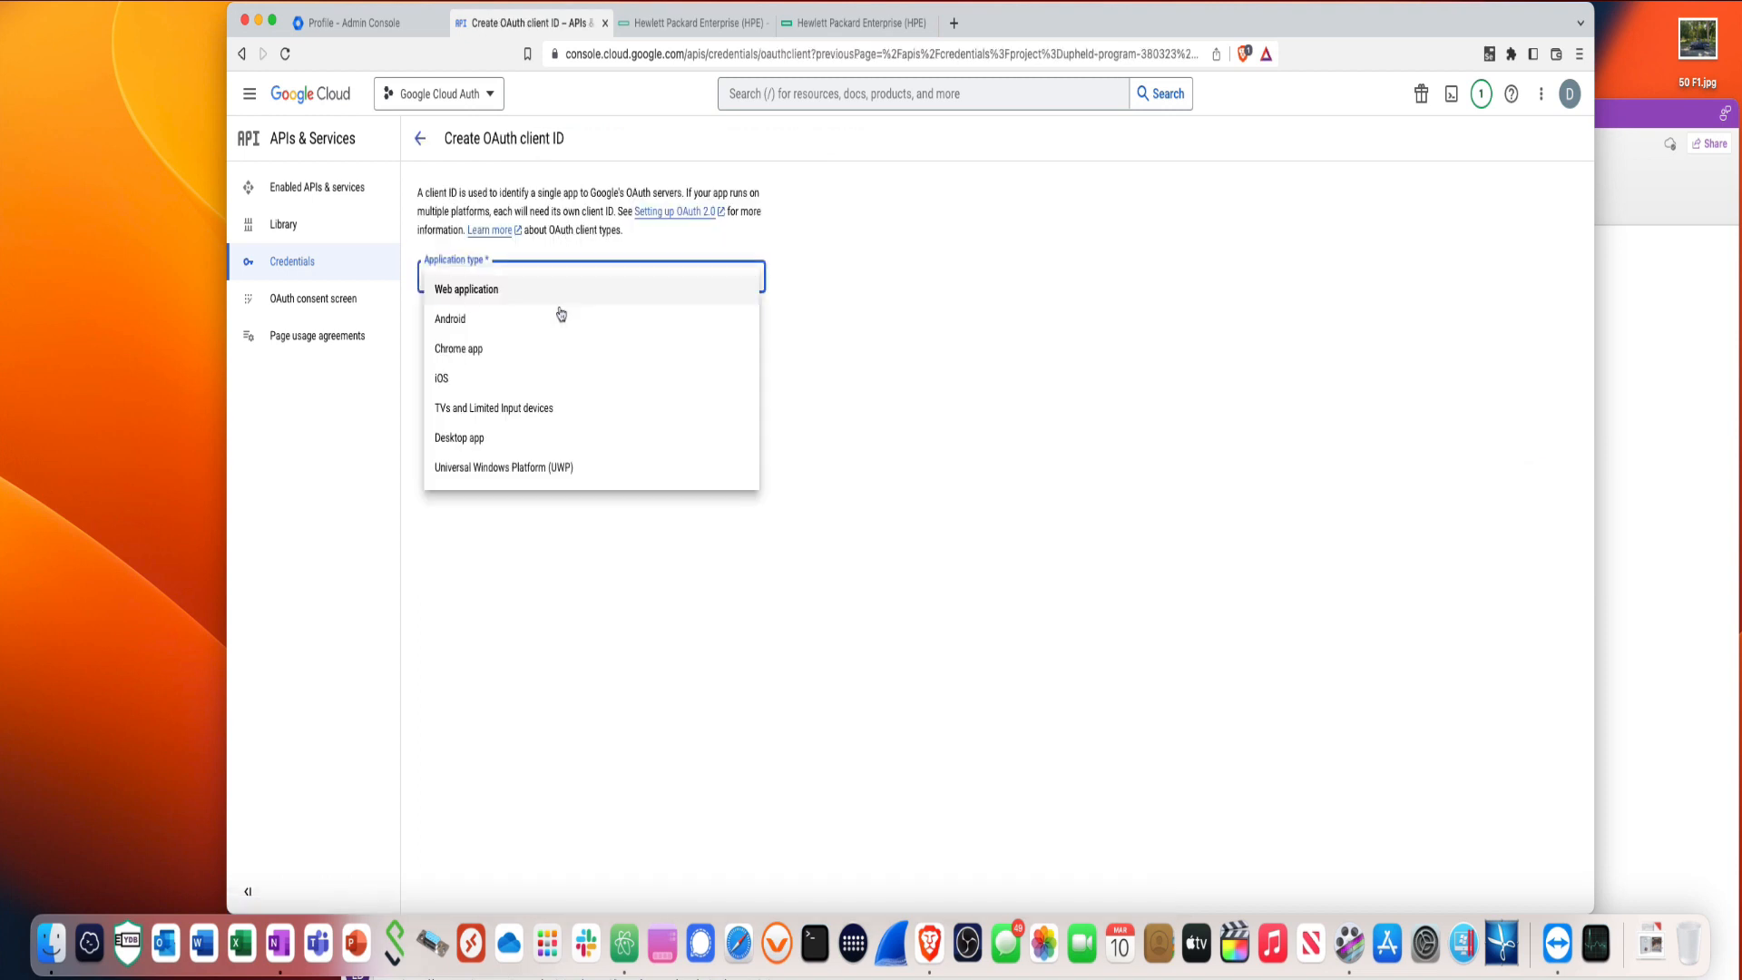
click(493, 300)
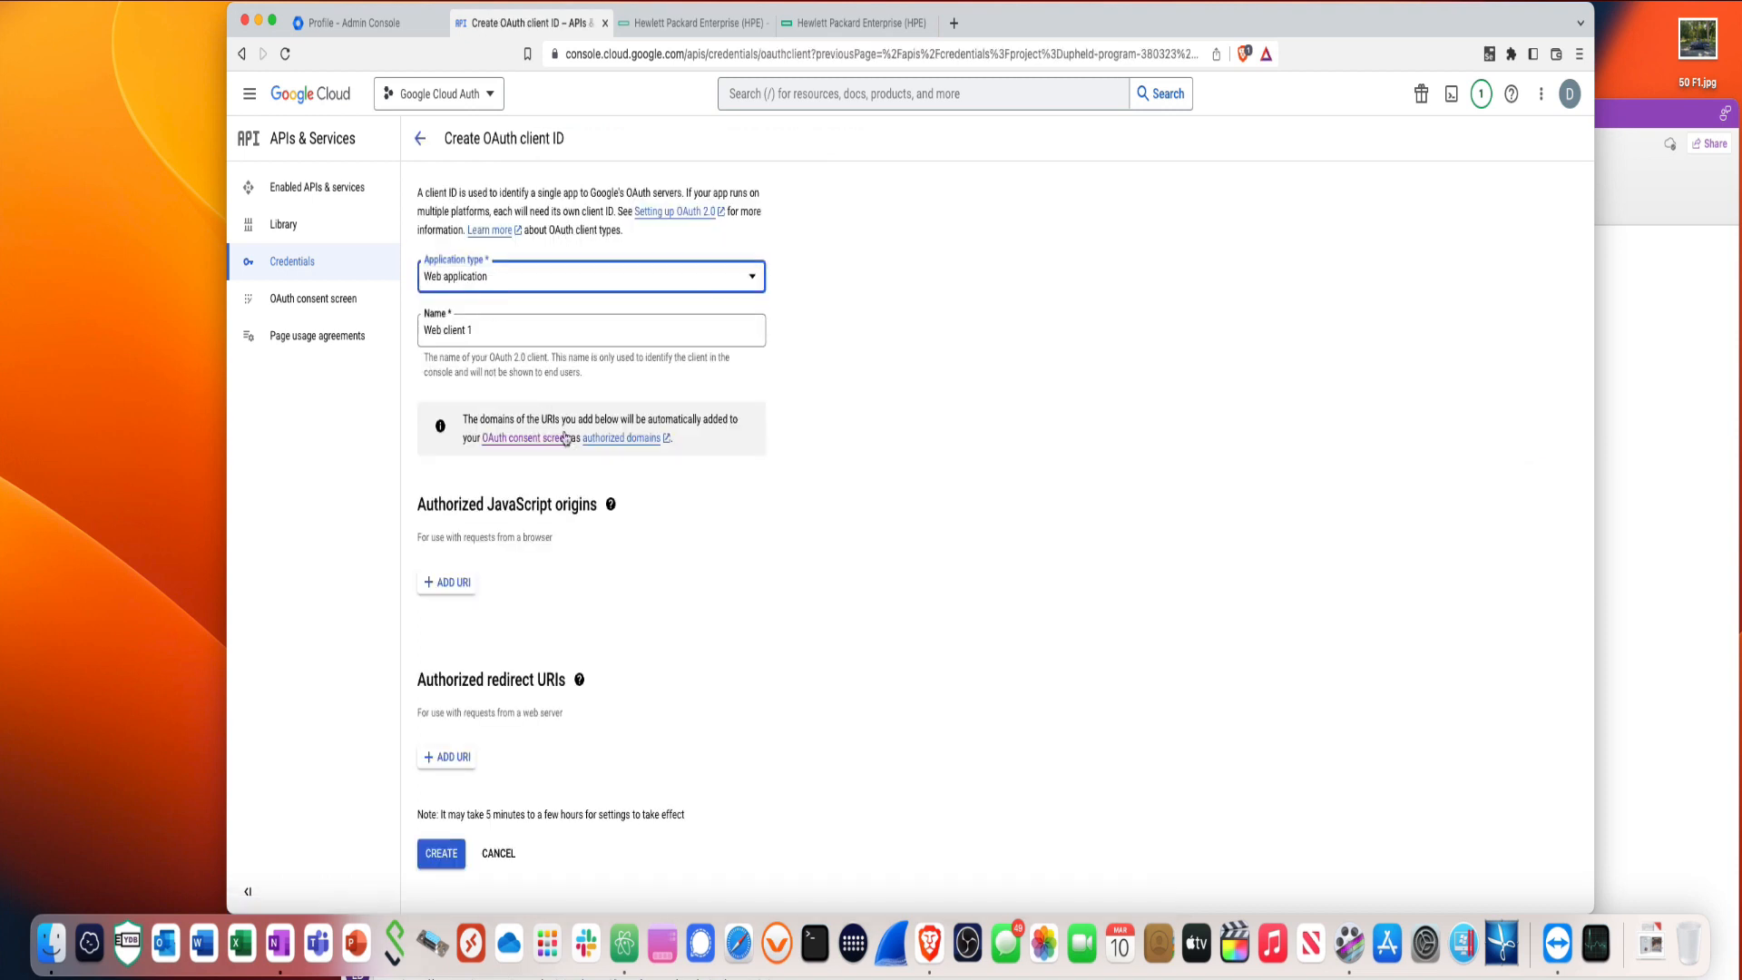
drag(483, 333, 413, 320)
text(Clo)
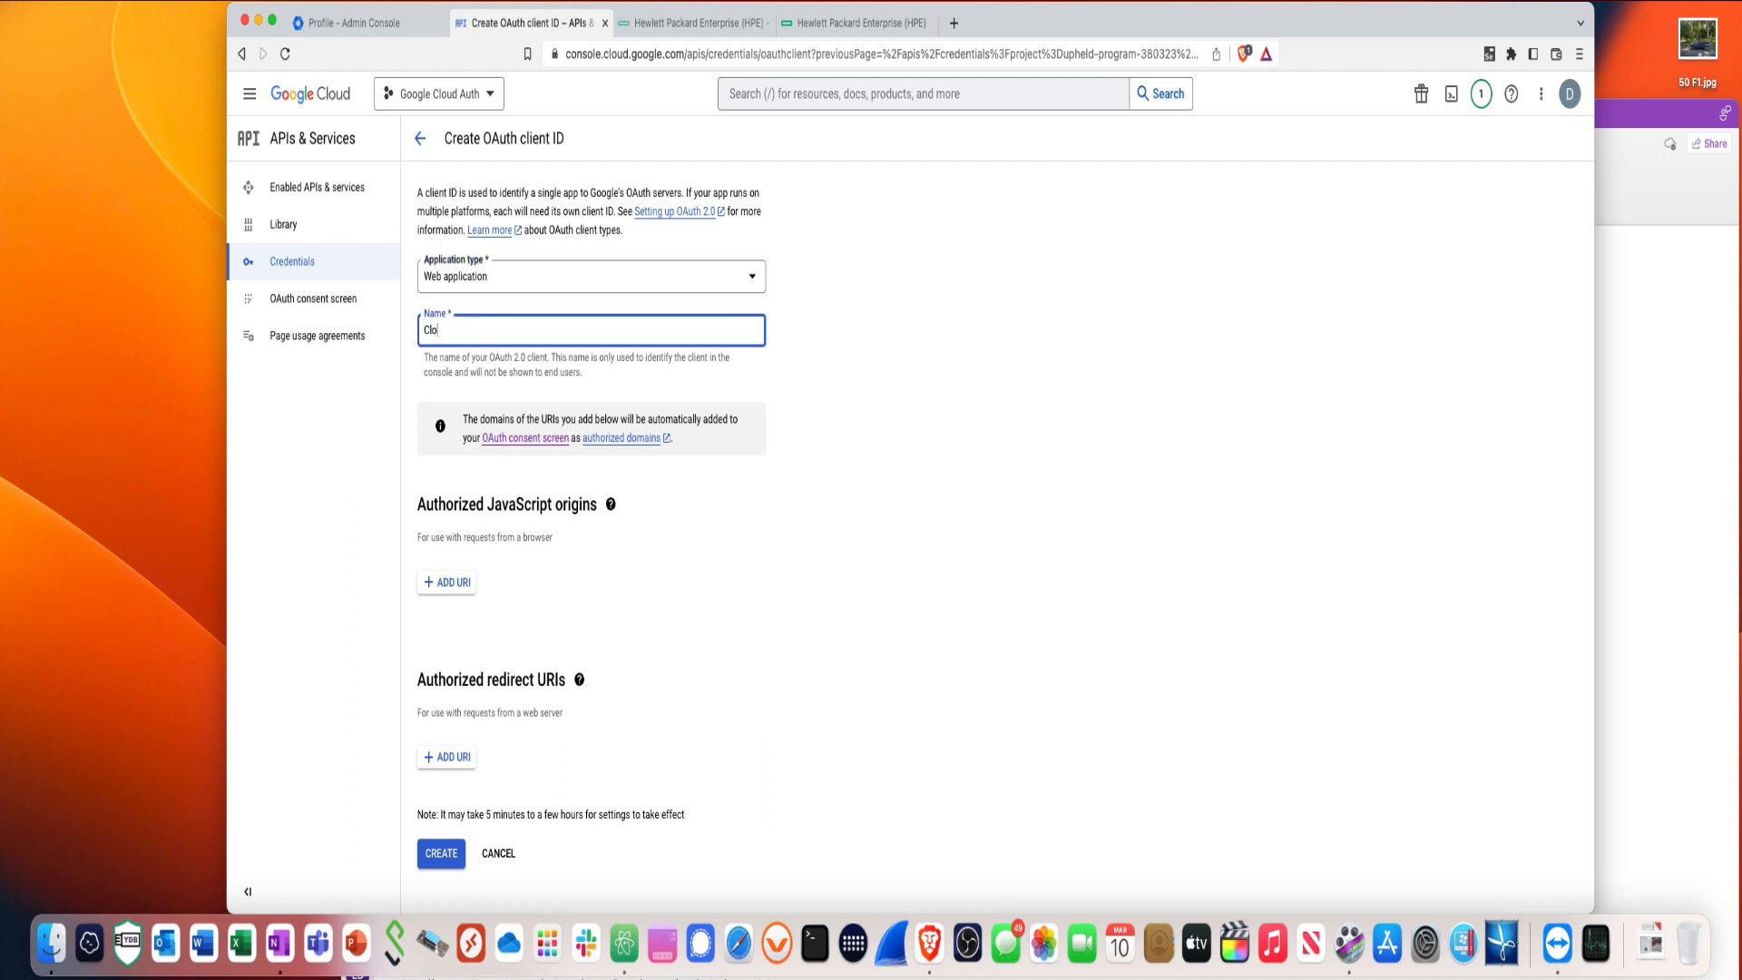
text(udAuthWeb)
- Sign in to HPE GreenLake with SSO and launch Aruba Central from My Applications
click(1641, 487)
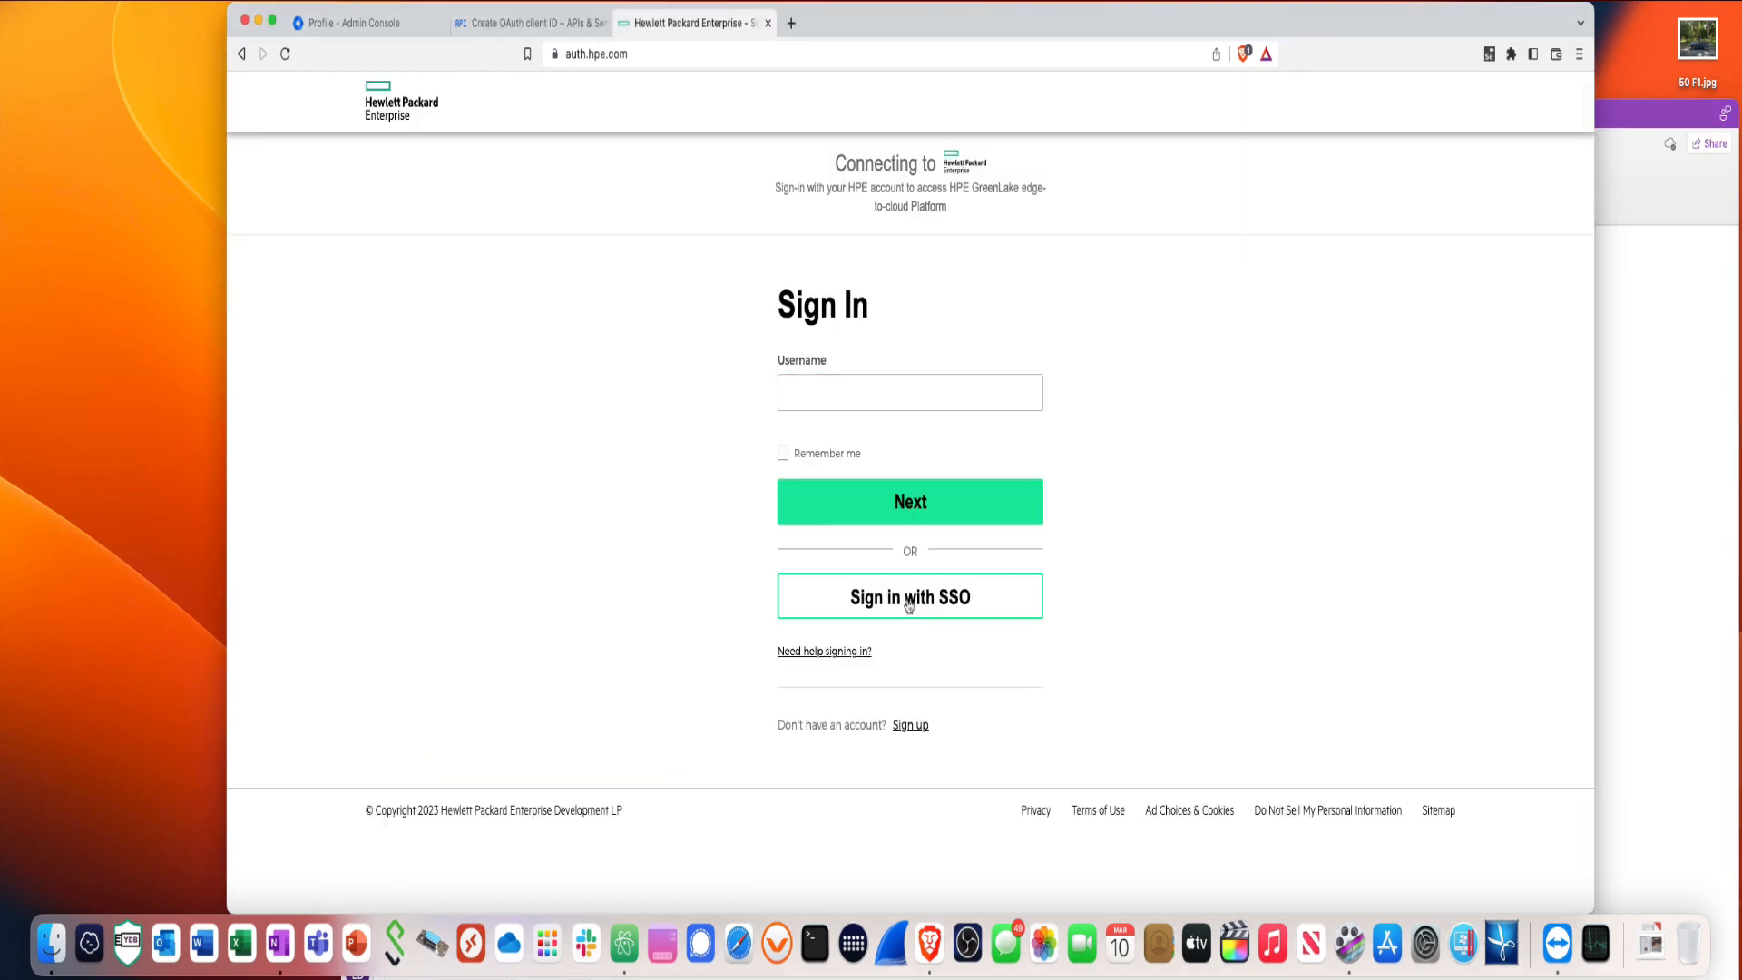
click(908, 594)
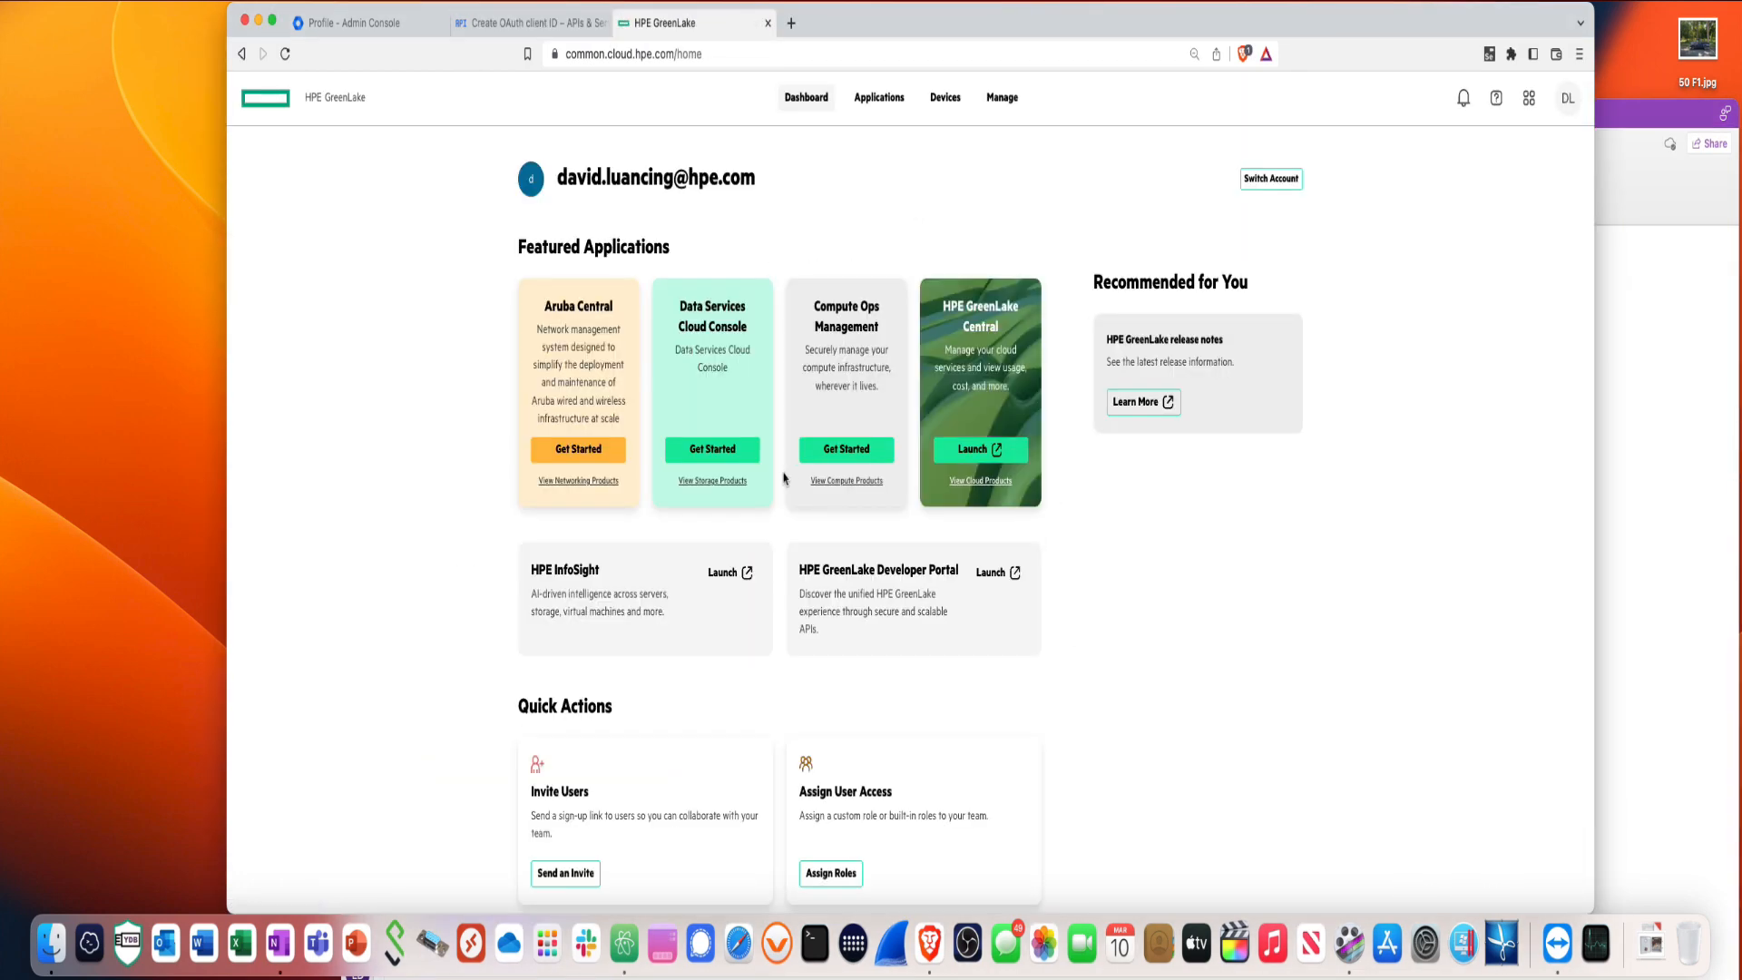
click(879, 102)
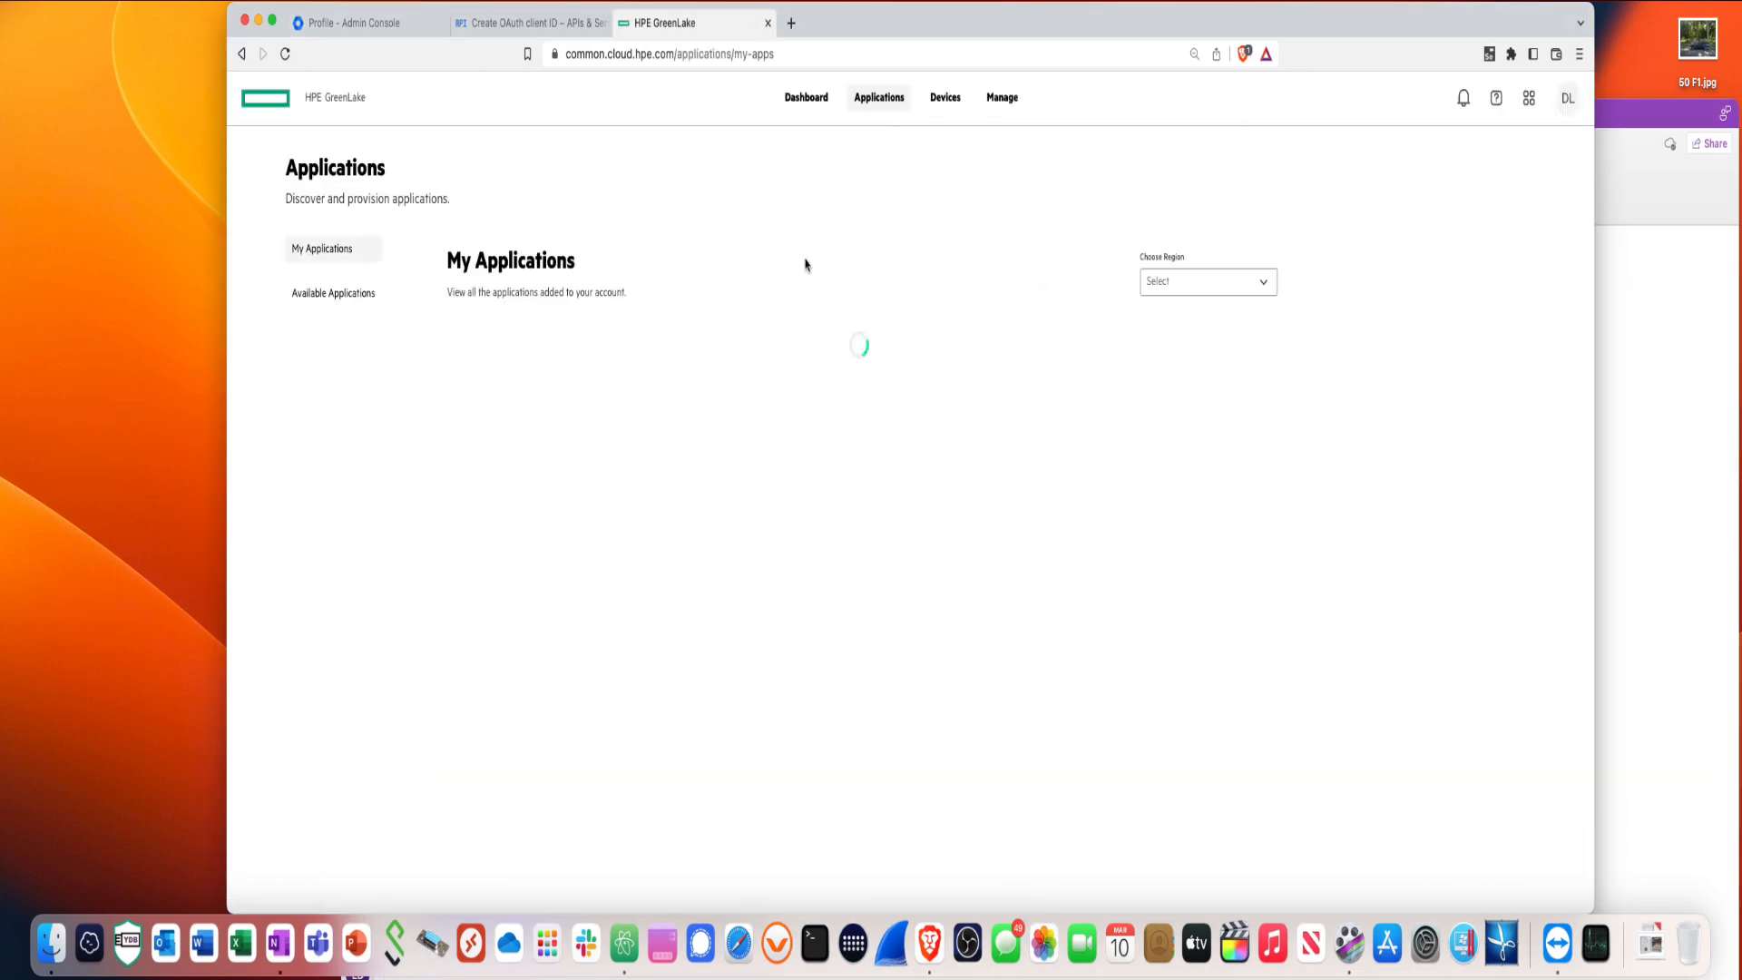
click(578, 392)
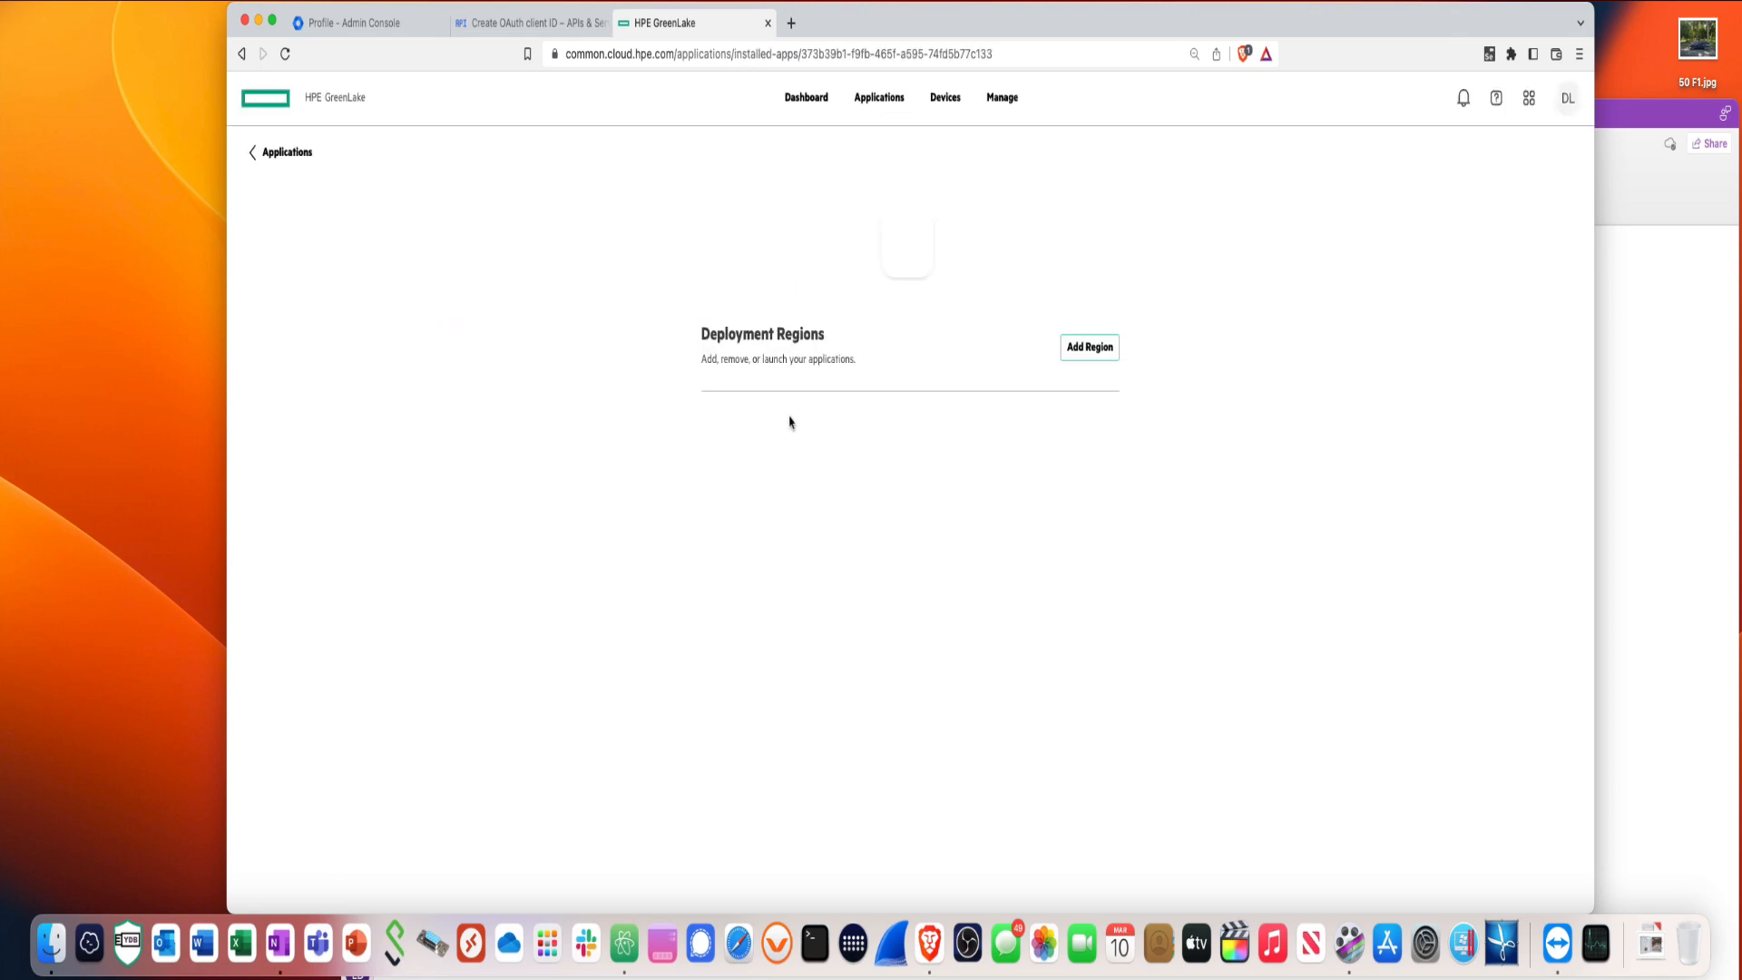
click(1088, 470)
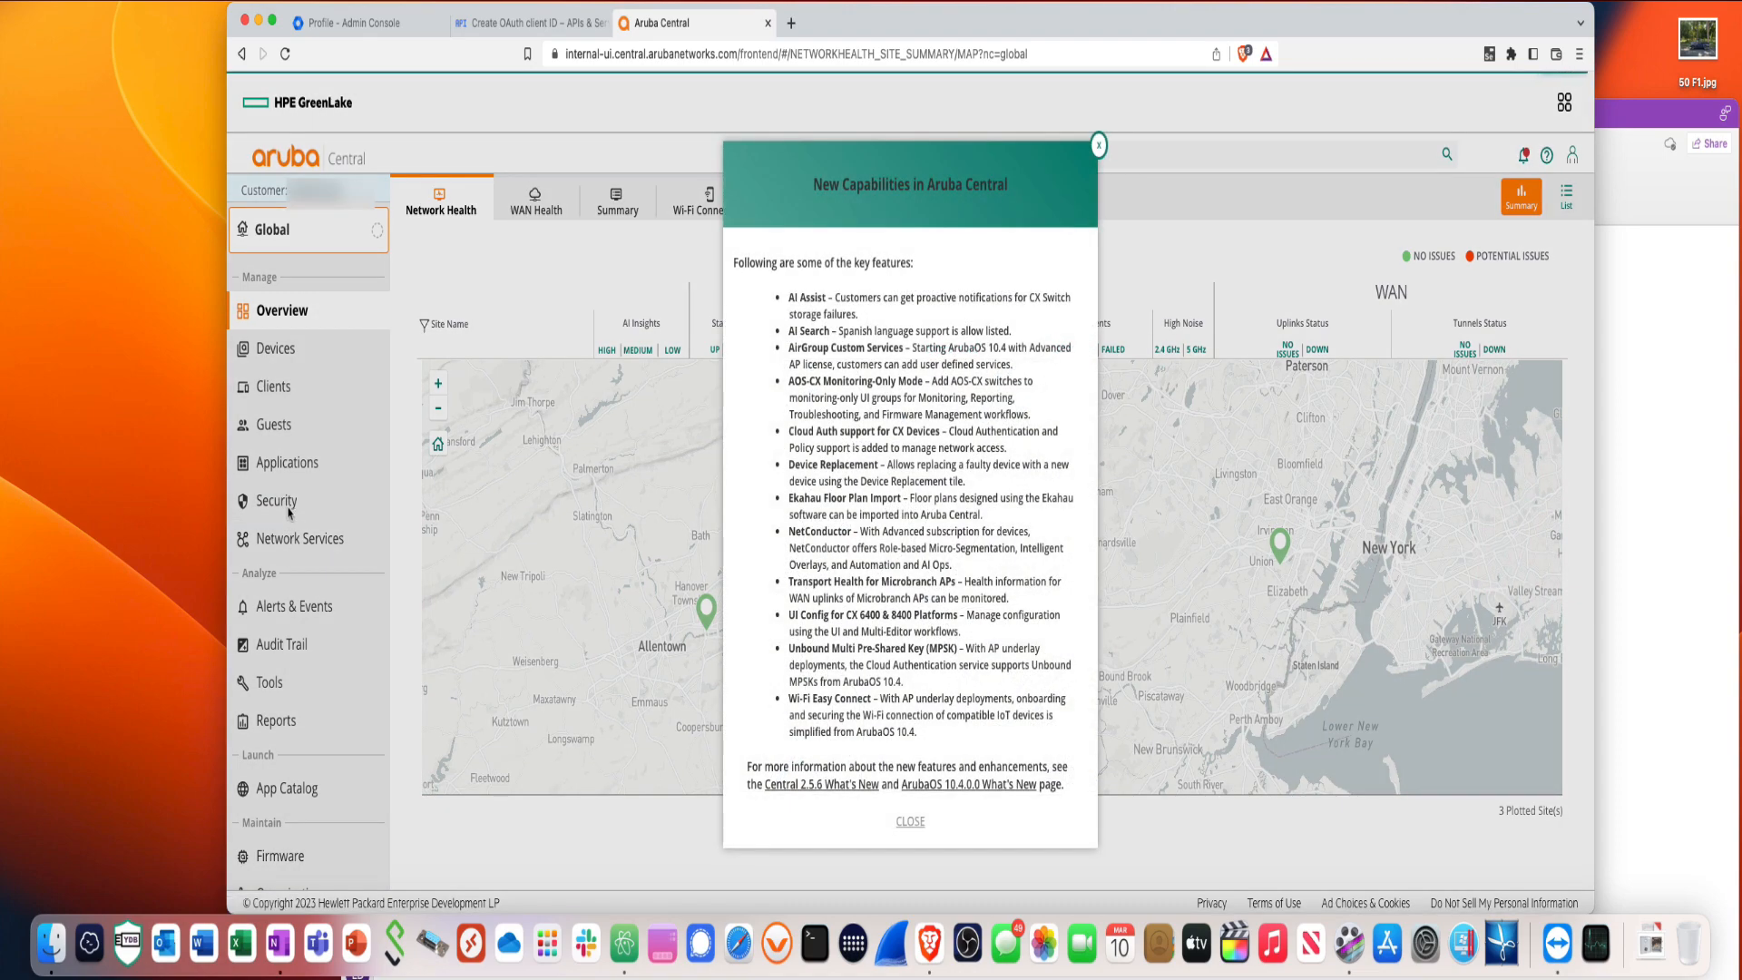
- Go to Security > Authentication & Policy Config and expand User Access Policy
click(910, 821)
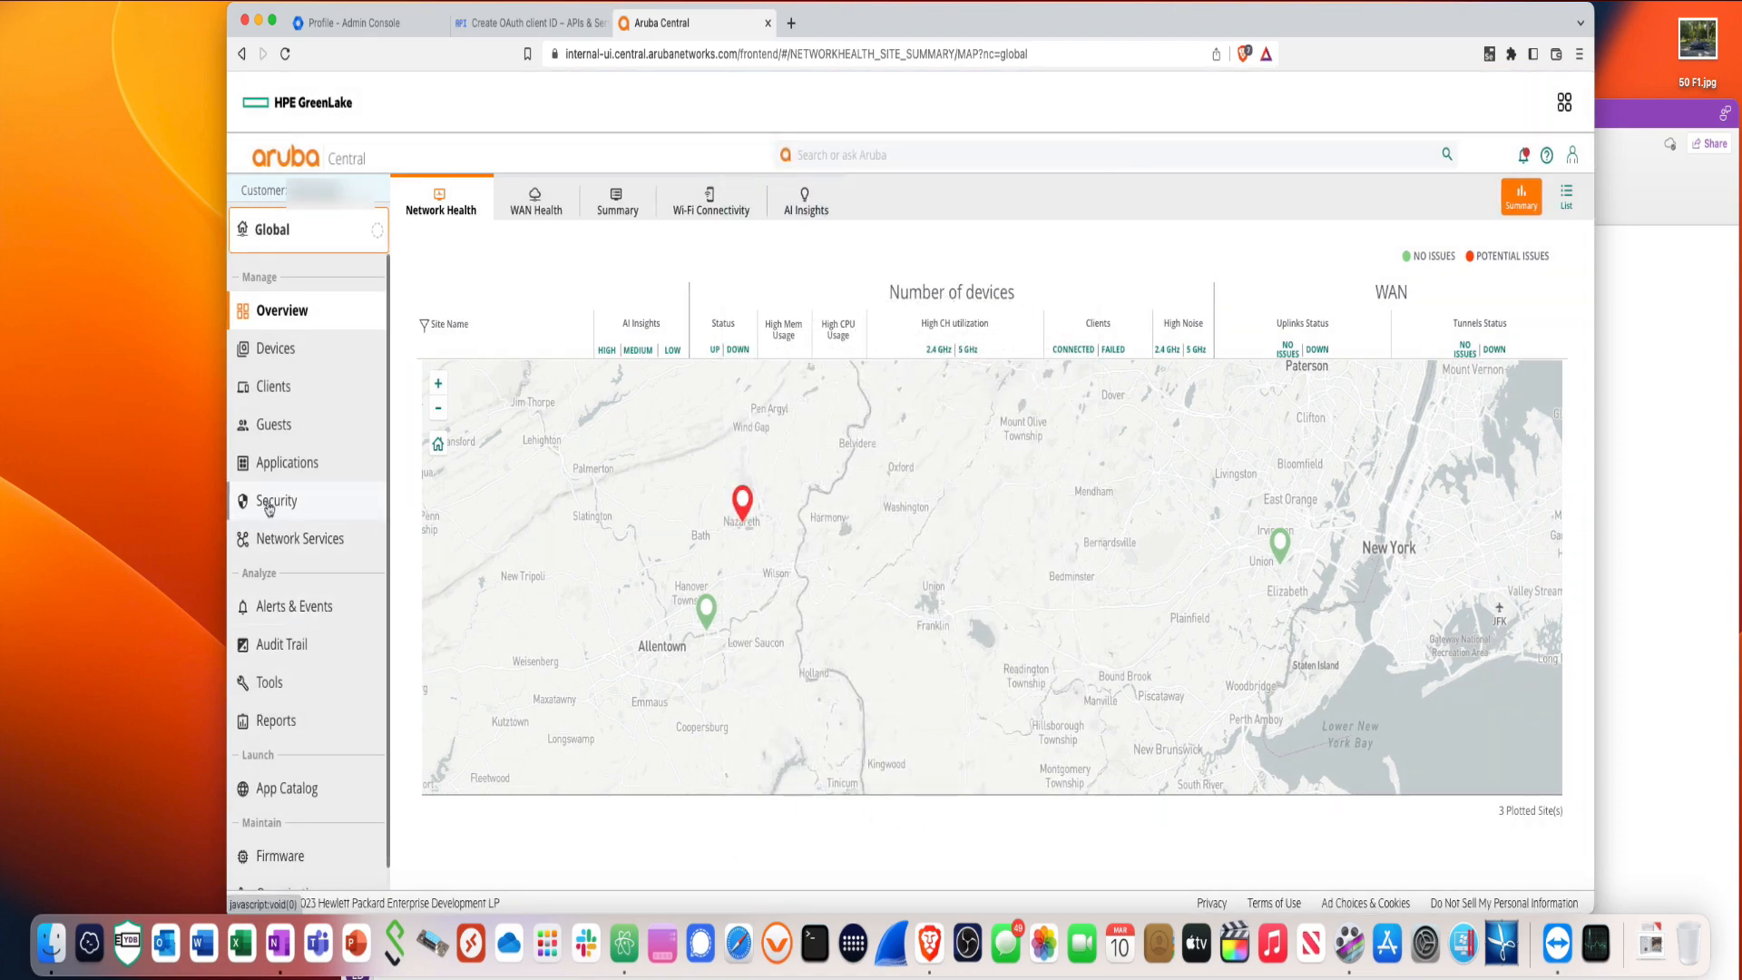
click(269, 505)
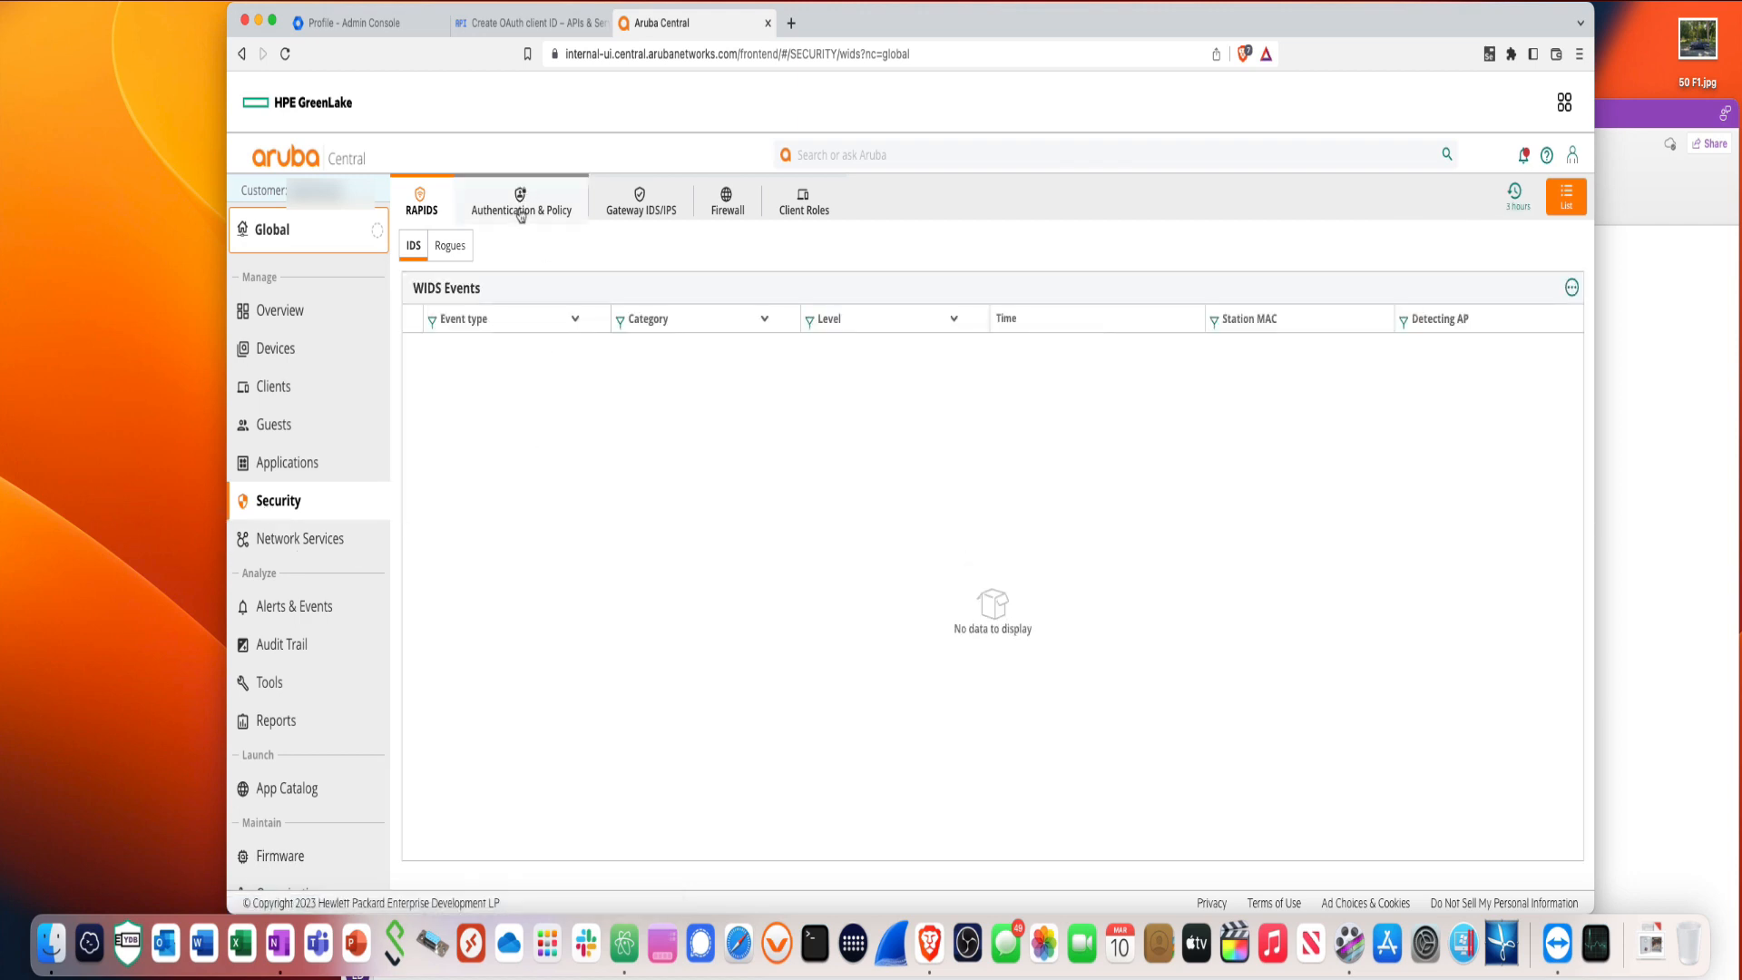
click(522, 213)
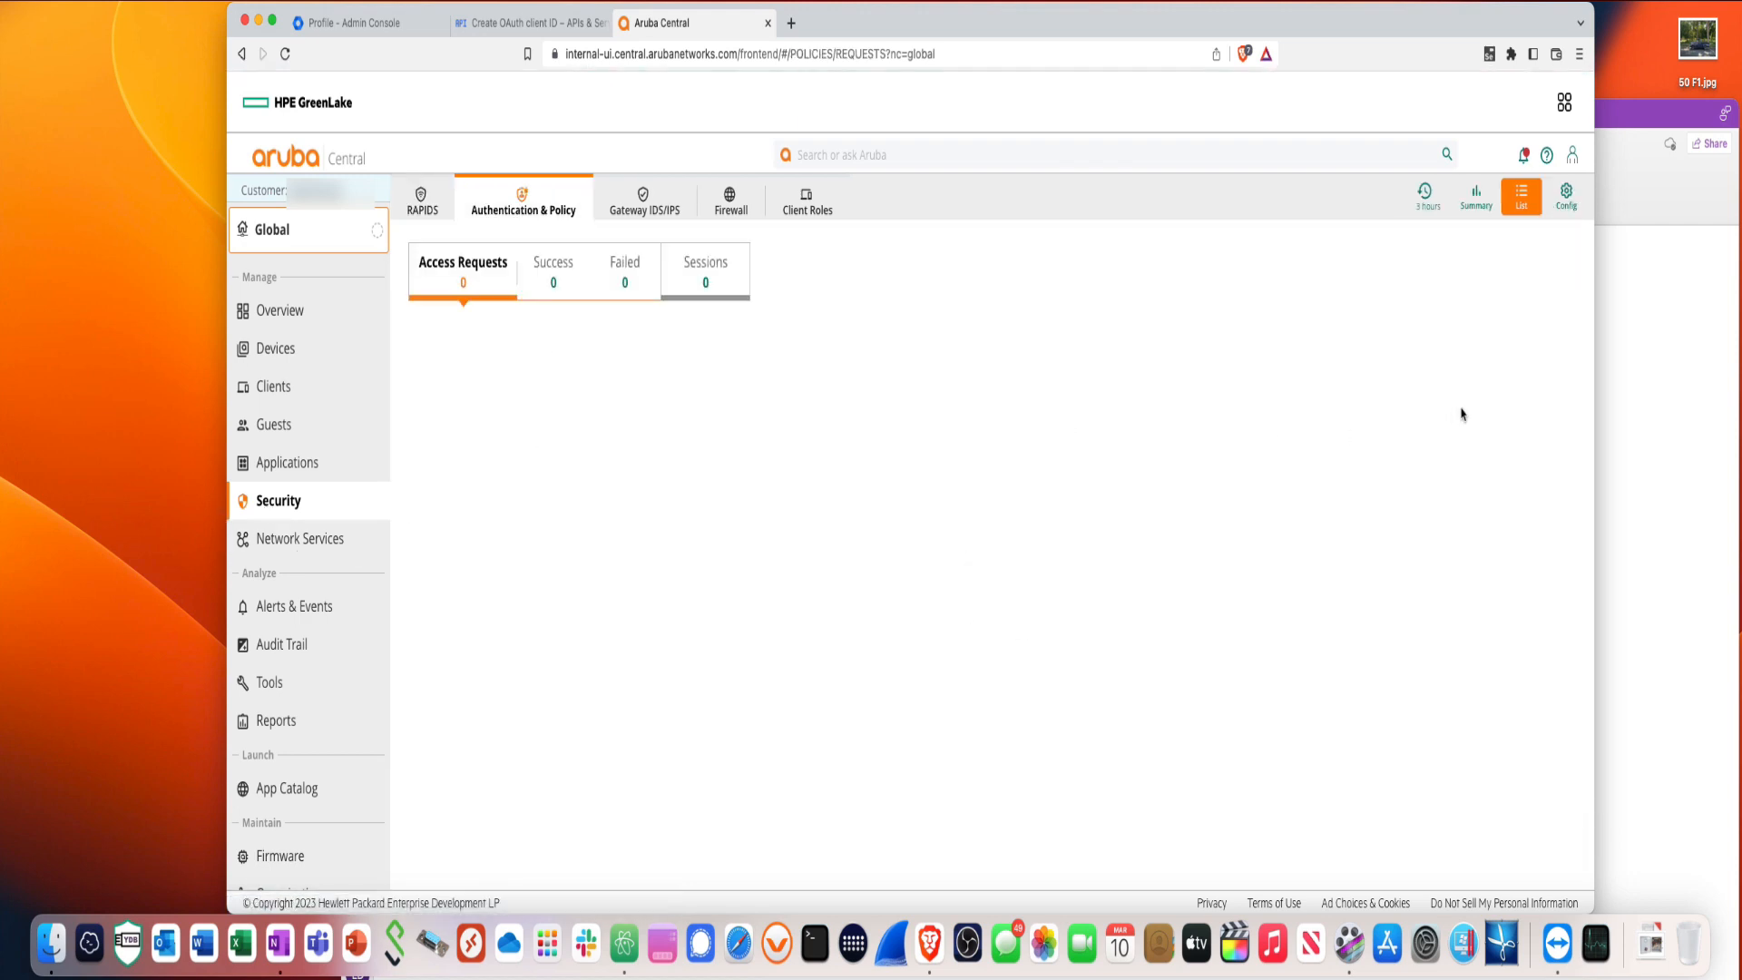
click(1566, 195)
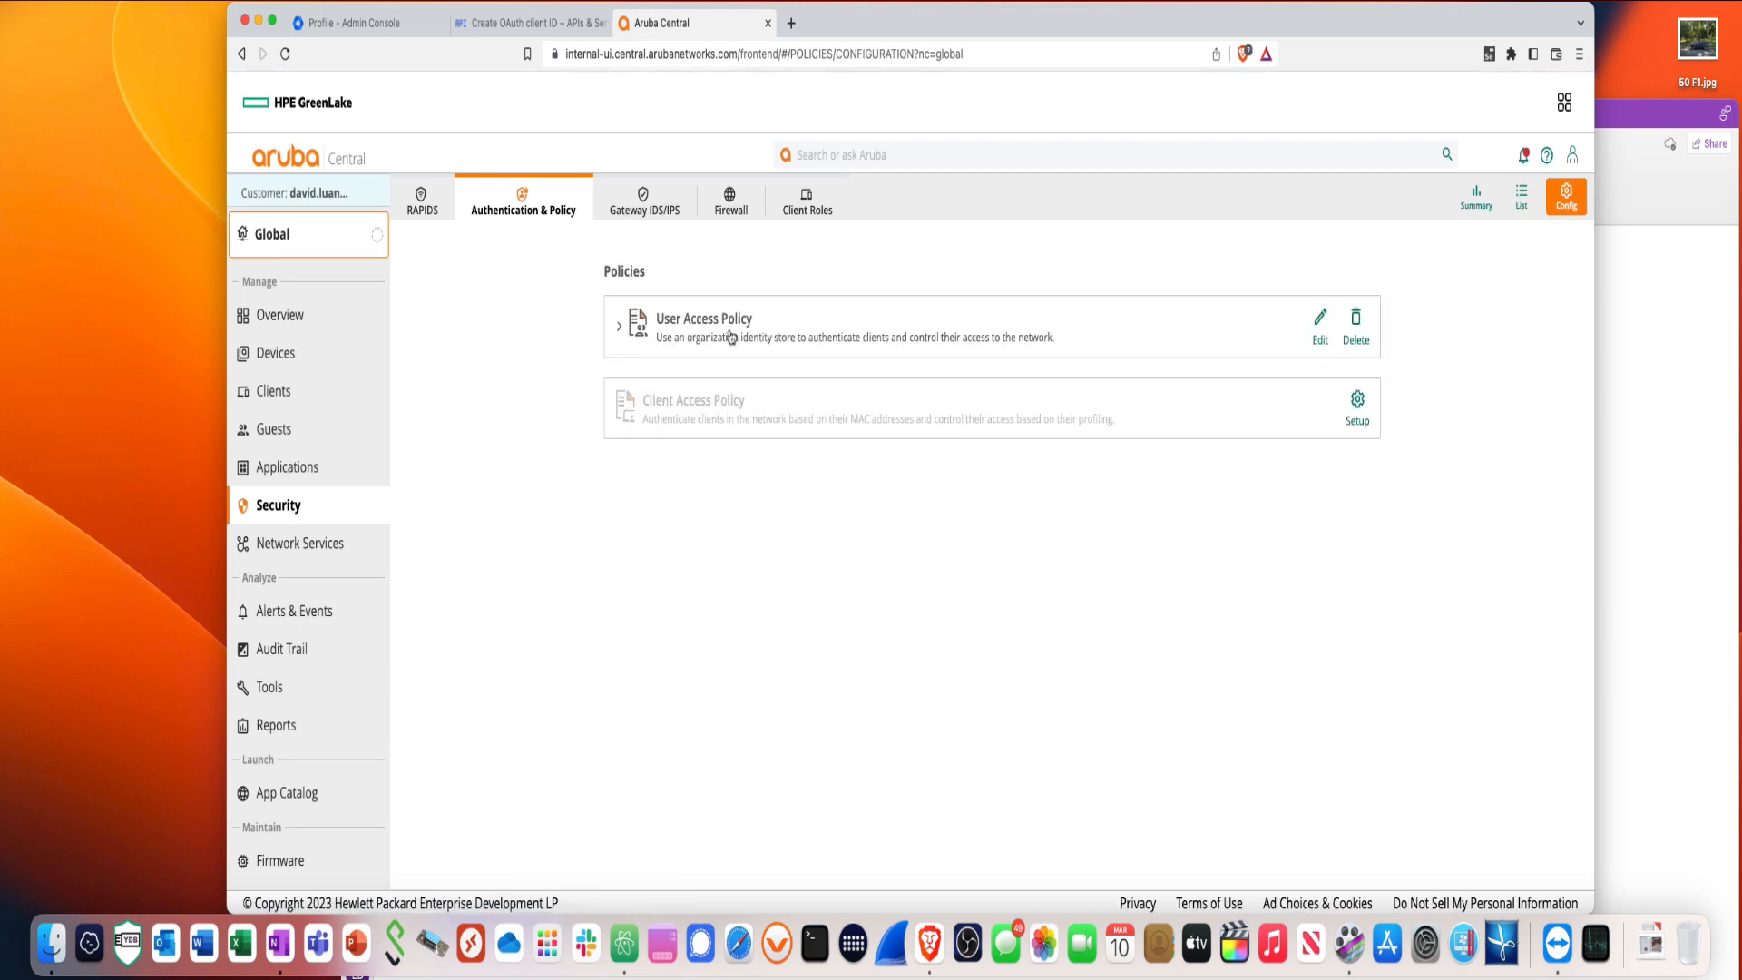
click(731, 338)
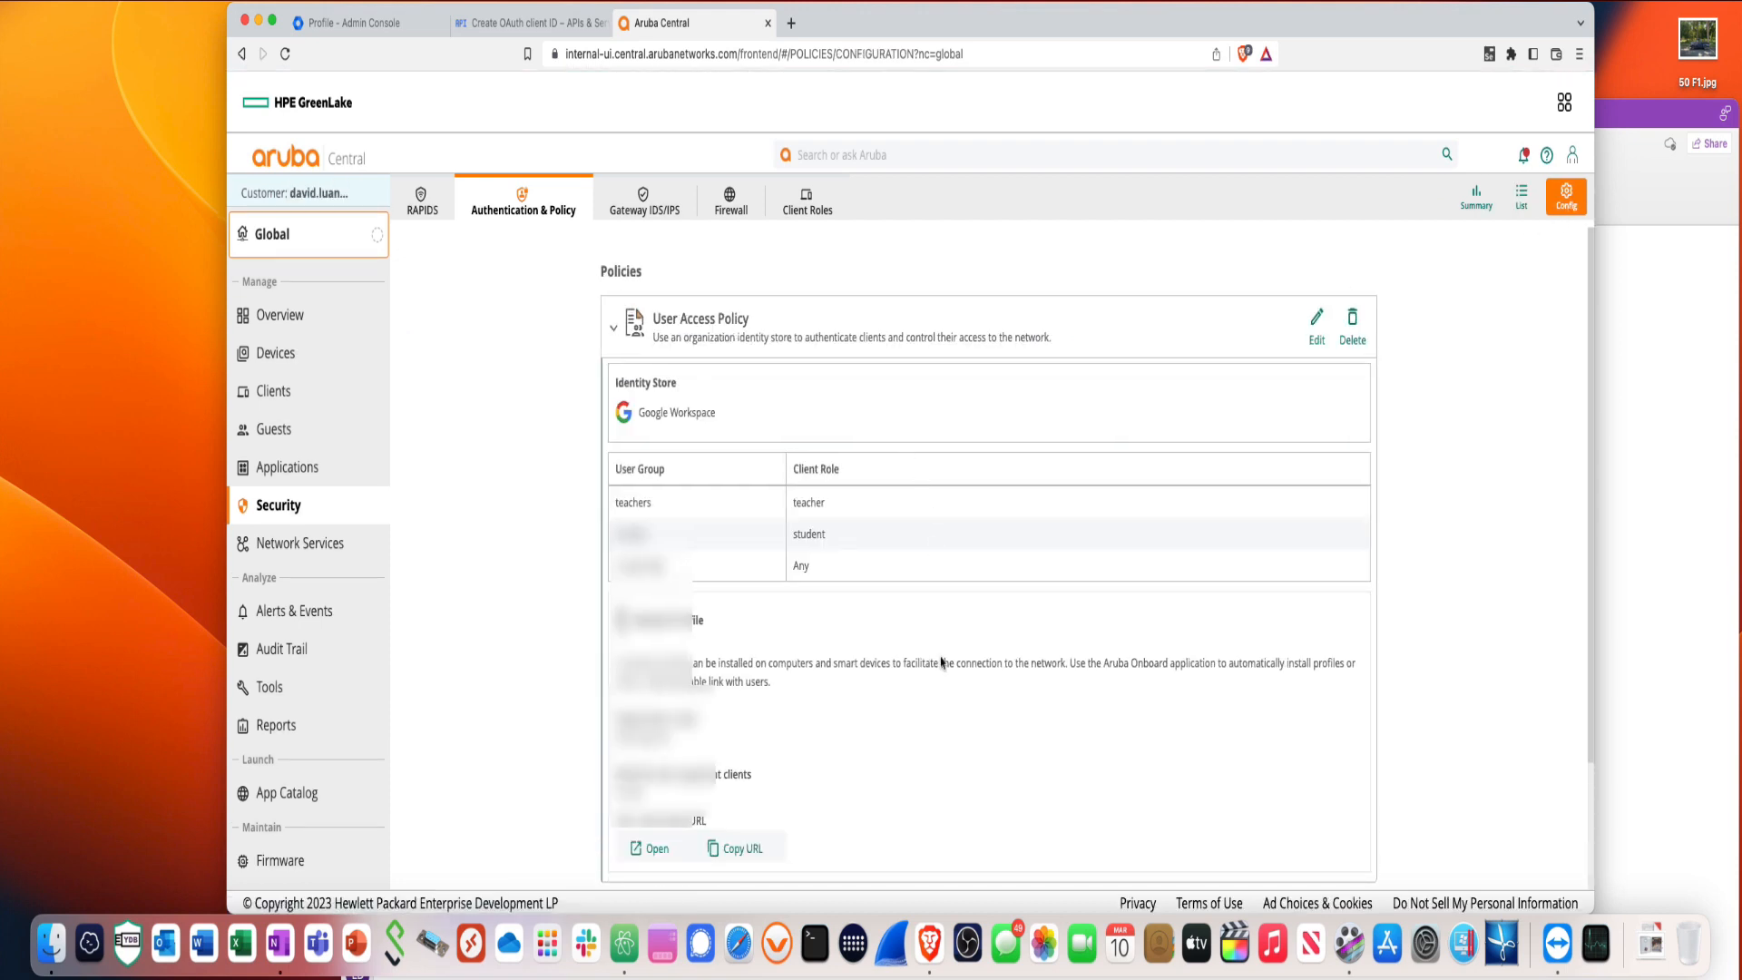
- Review the User Access Policy details and open the policy for editing
scroll(941, 662, down, 3)
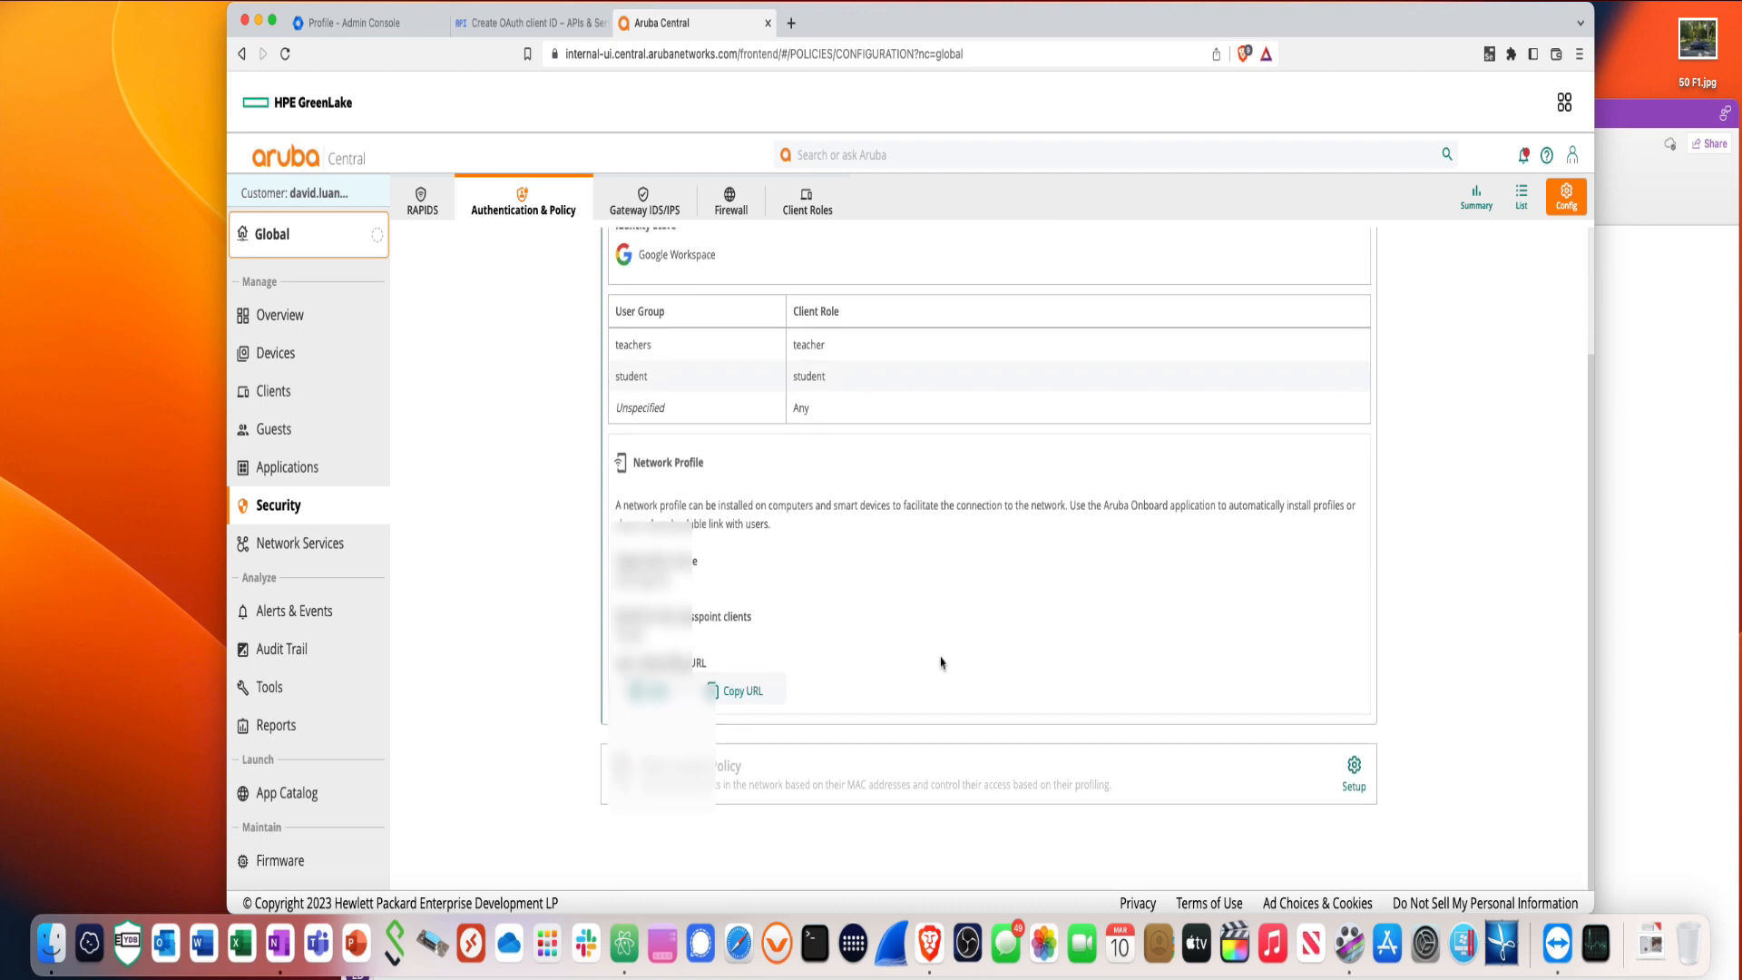
scroll(941, 663, up, 5)
click(761, 329)
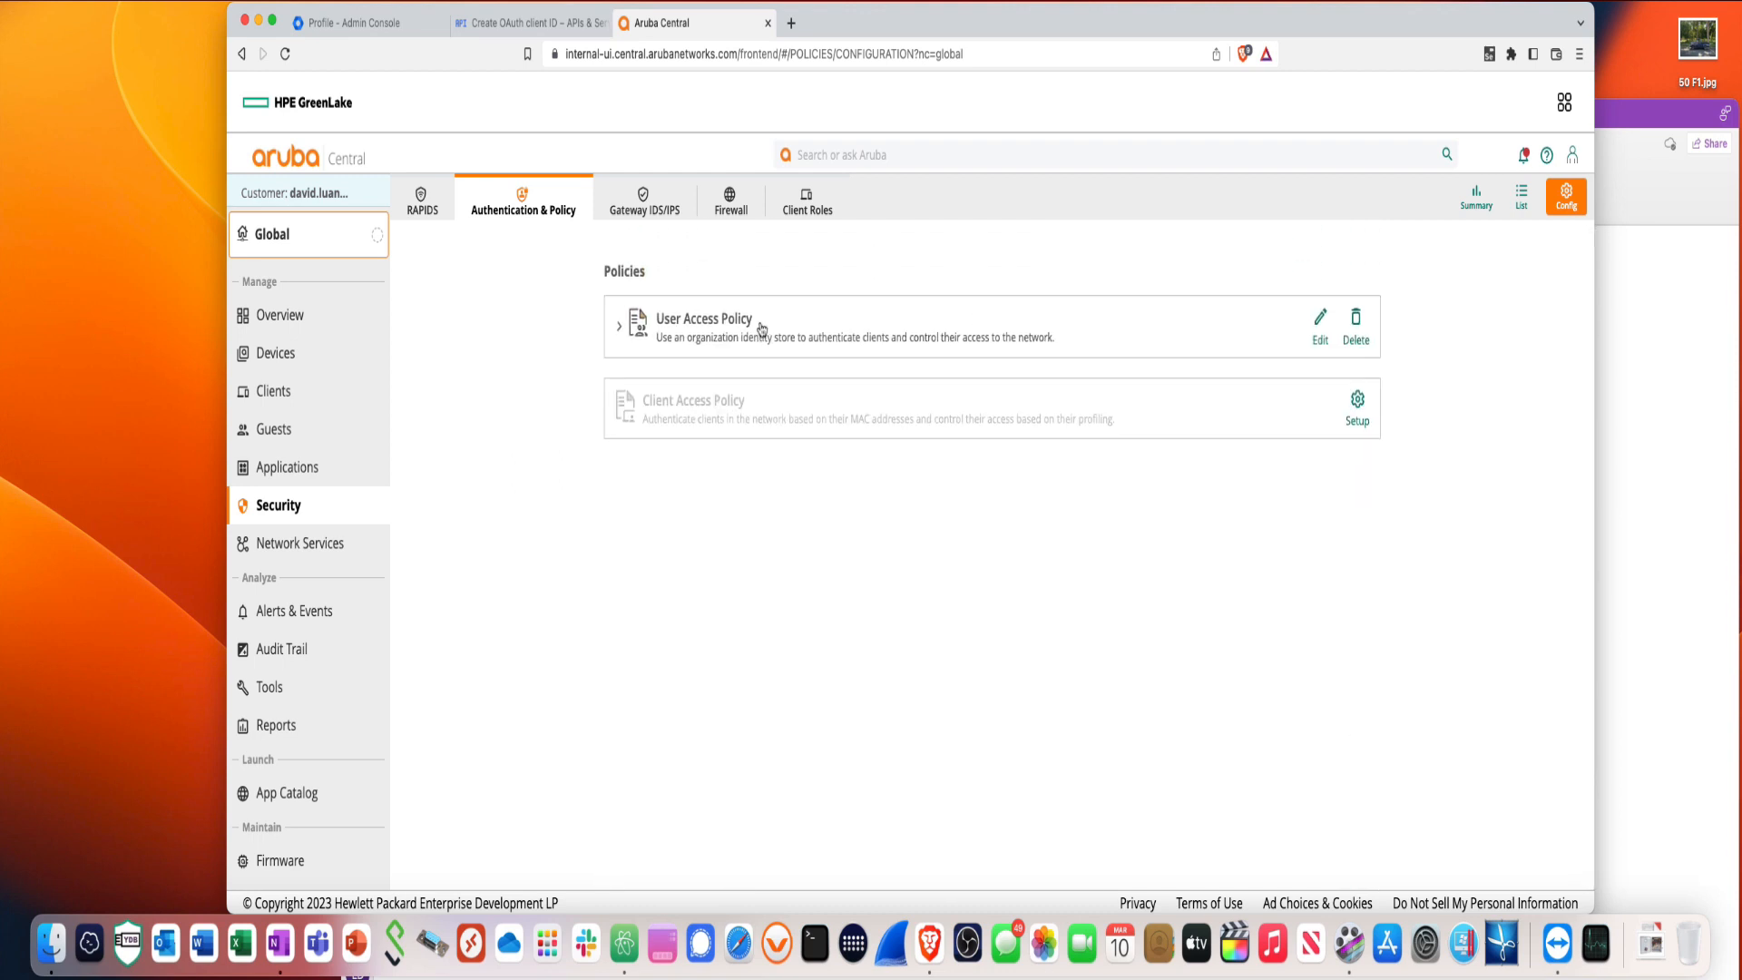
click(760, 328)
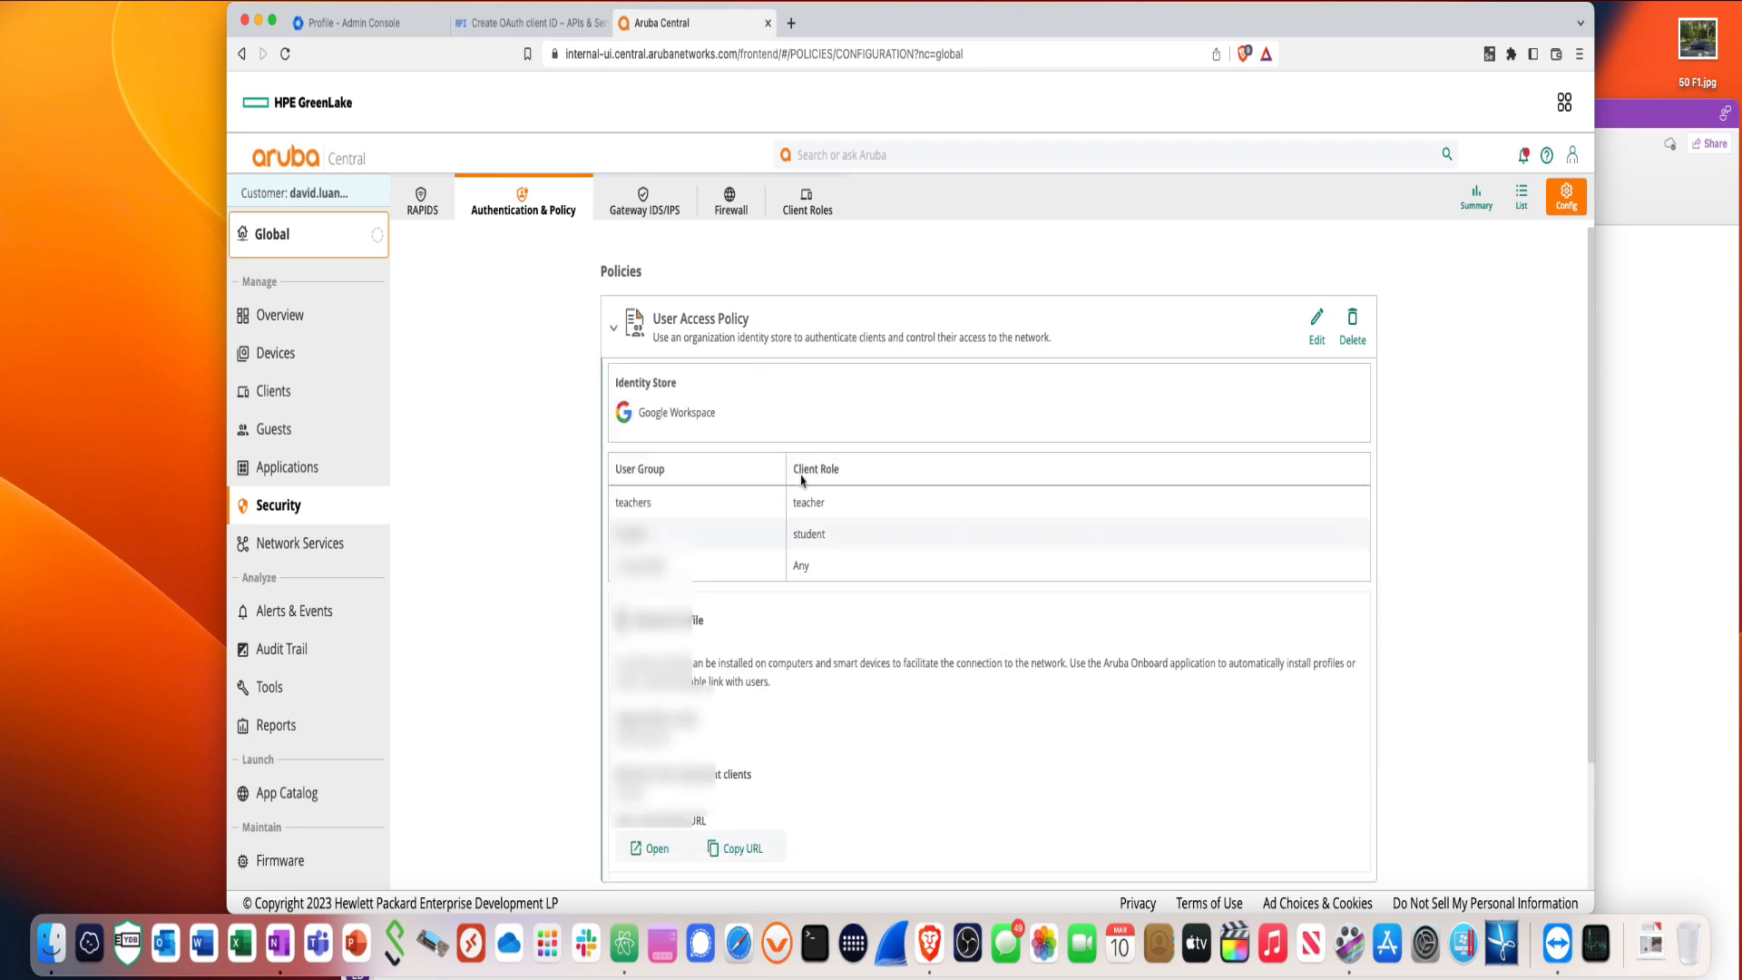
click(754, 330)
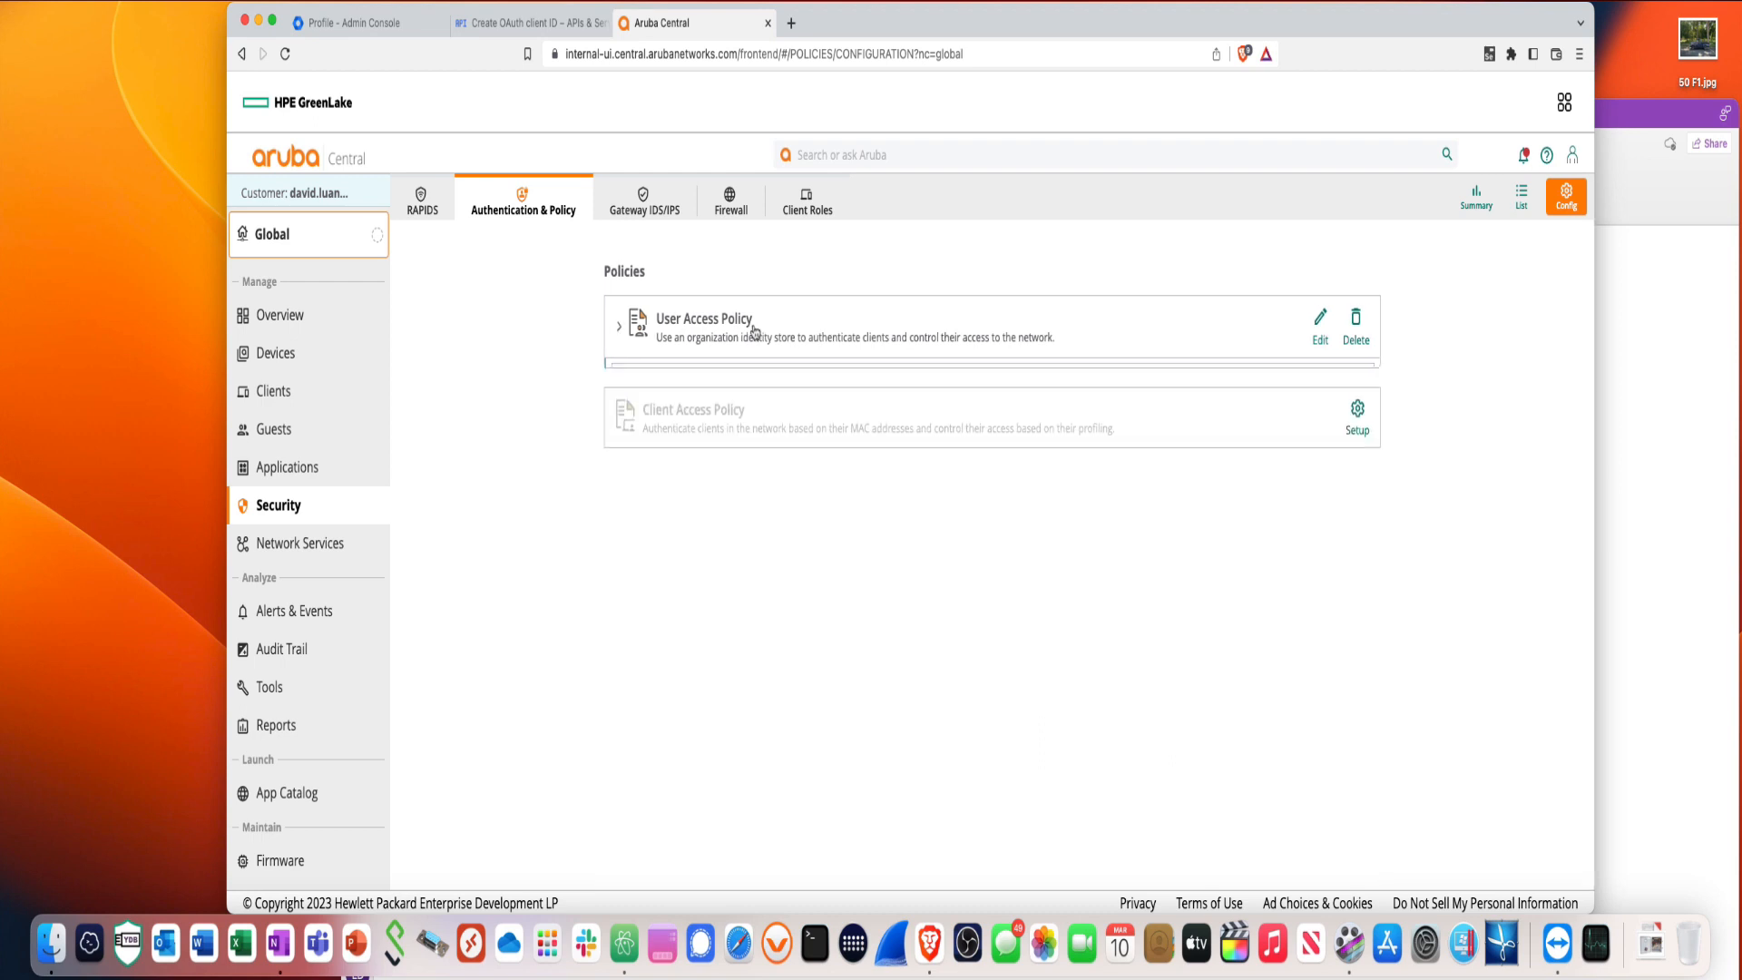
click(754, 331)
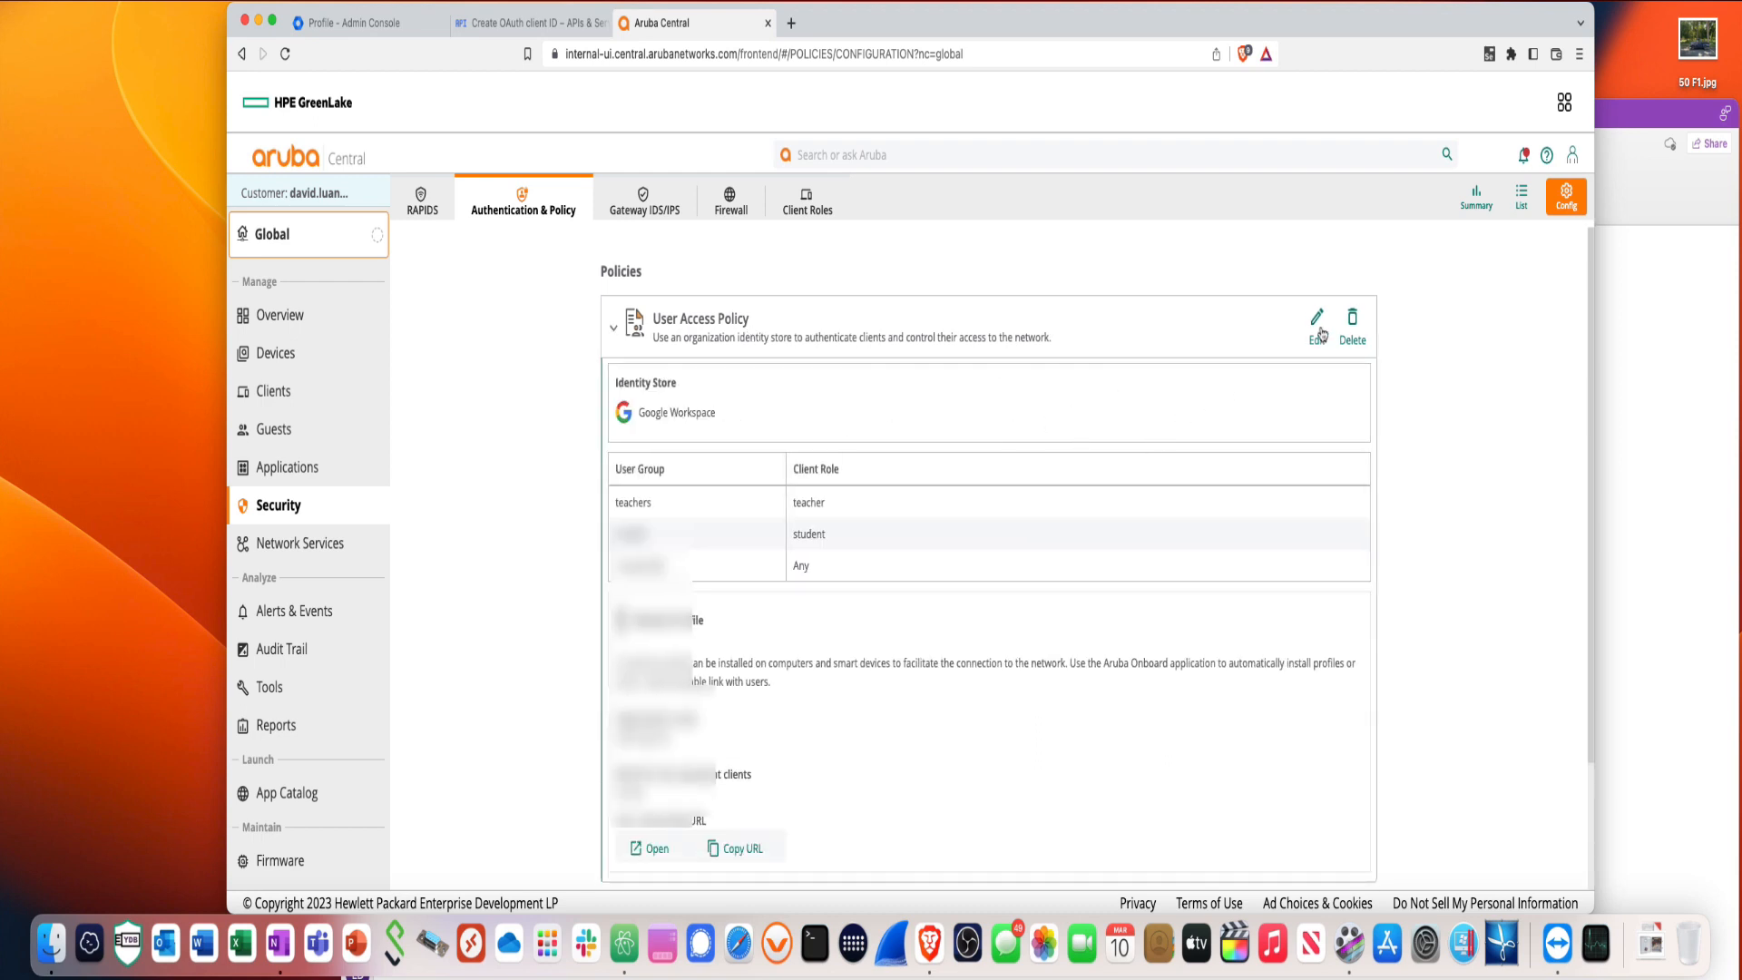
click(1317, 319)
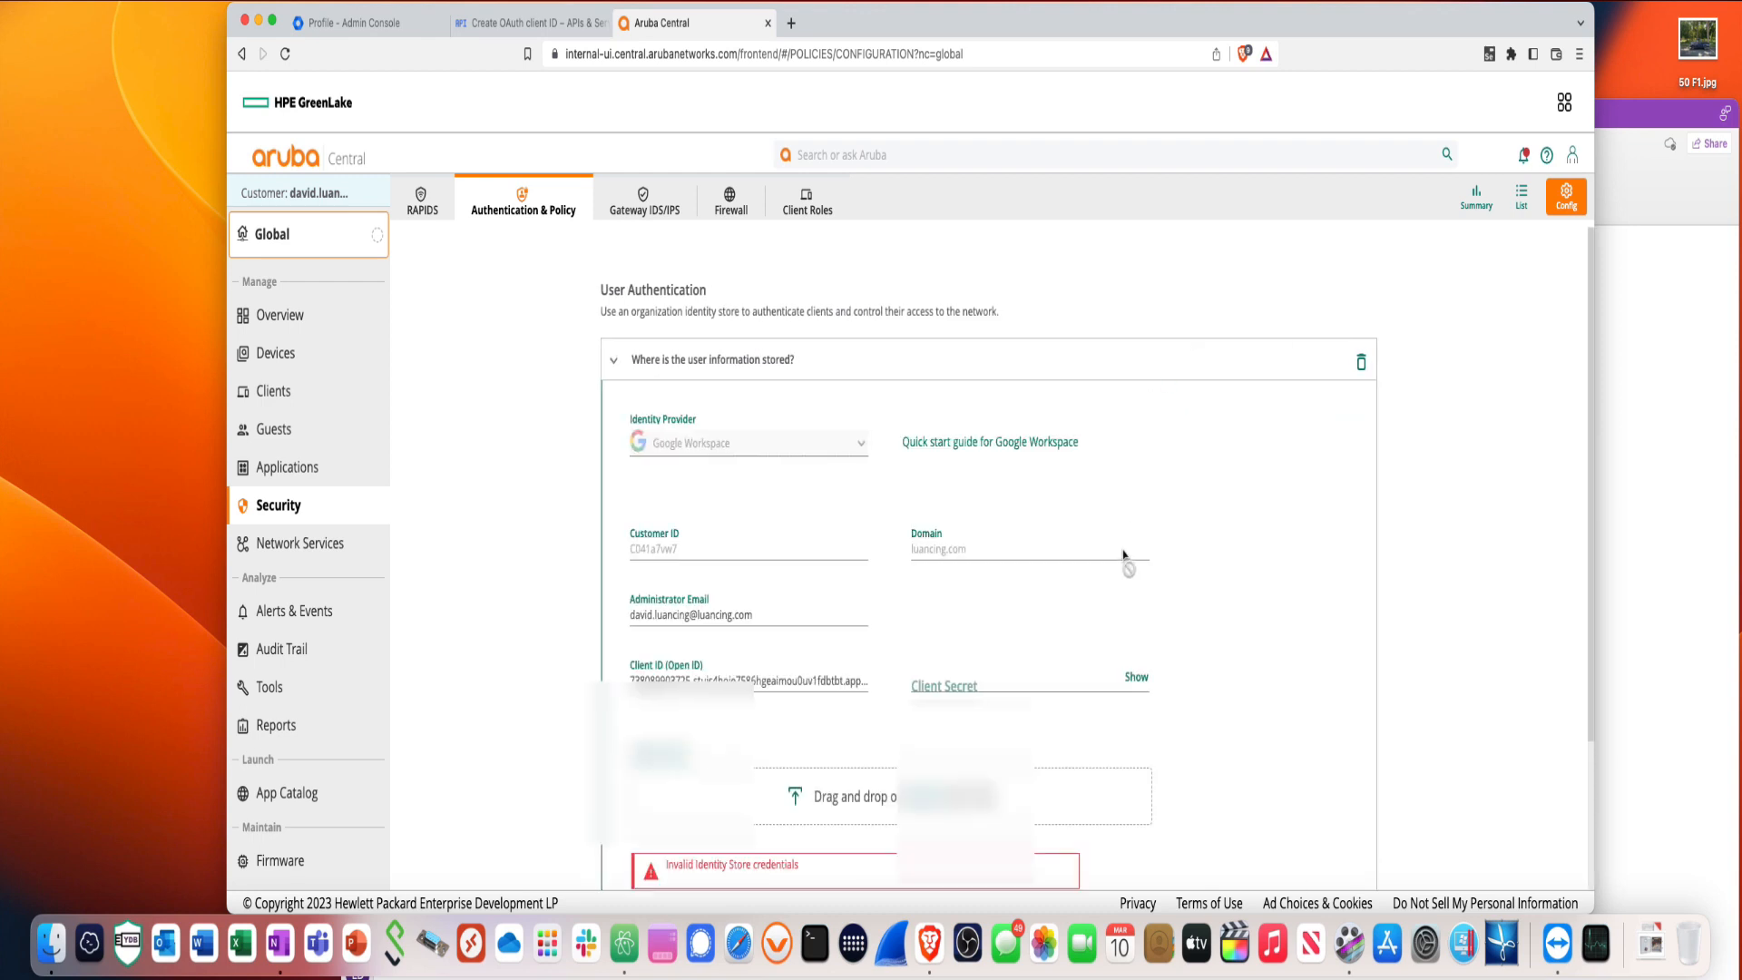
- Copy the redirect URI from the Google Workspace identity store form
scroll(1118, 555, down, 3)
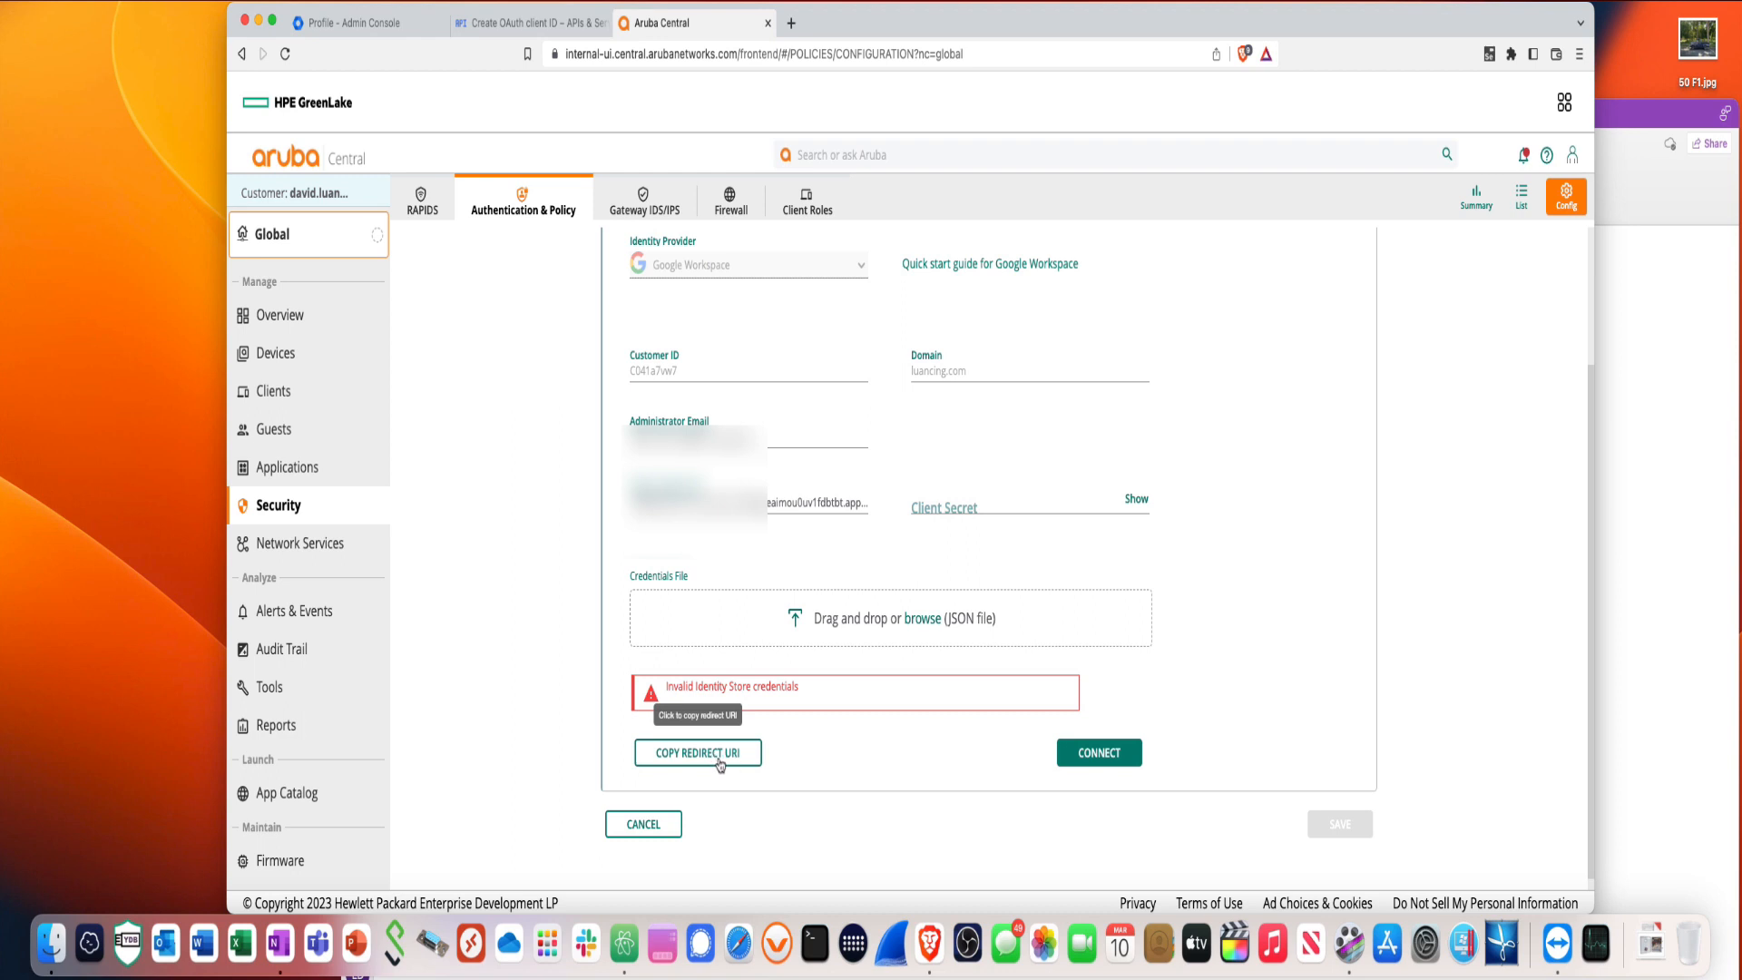
click(721, 759)
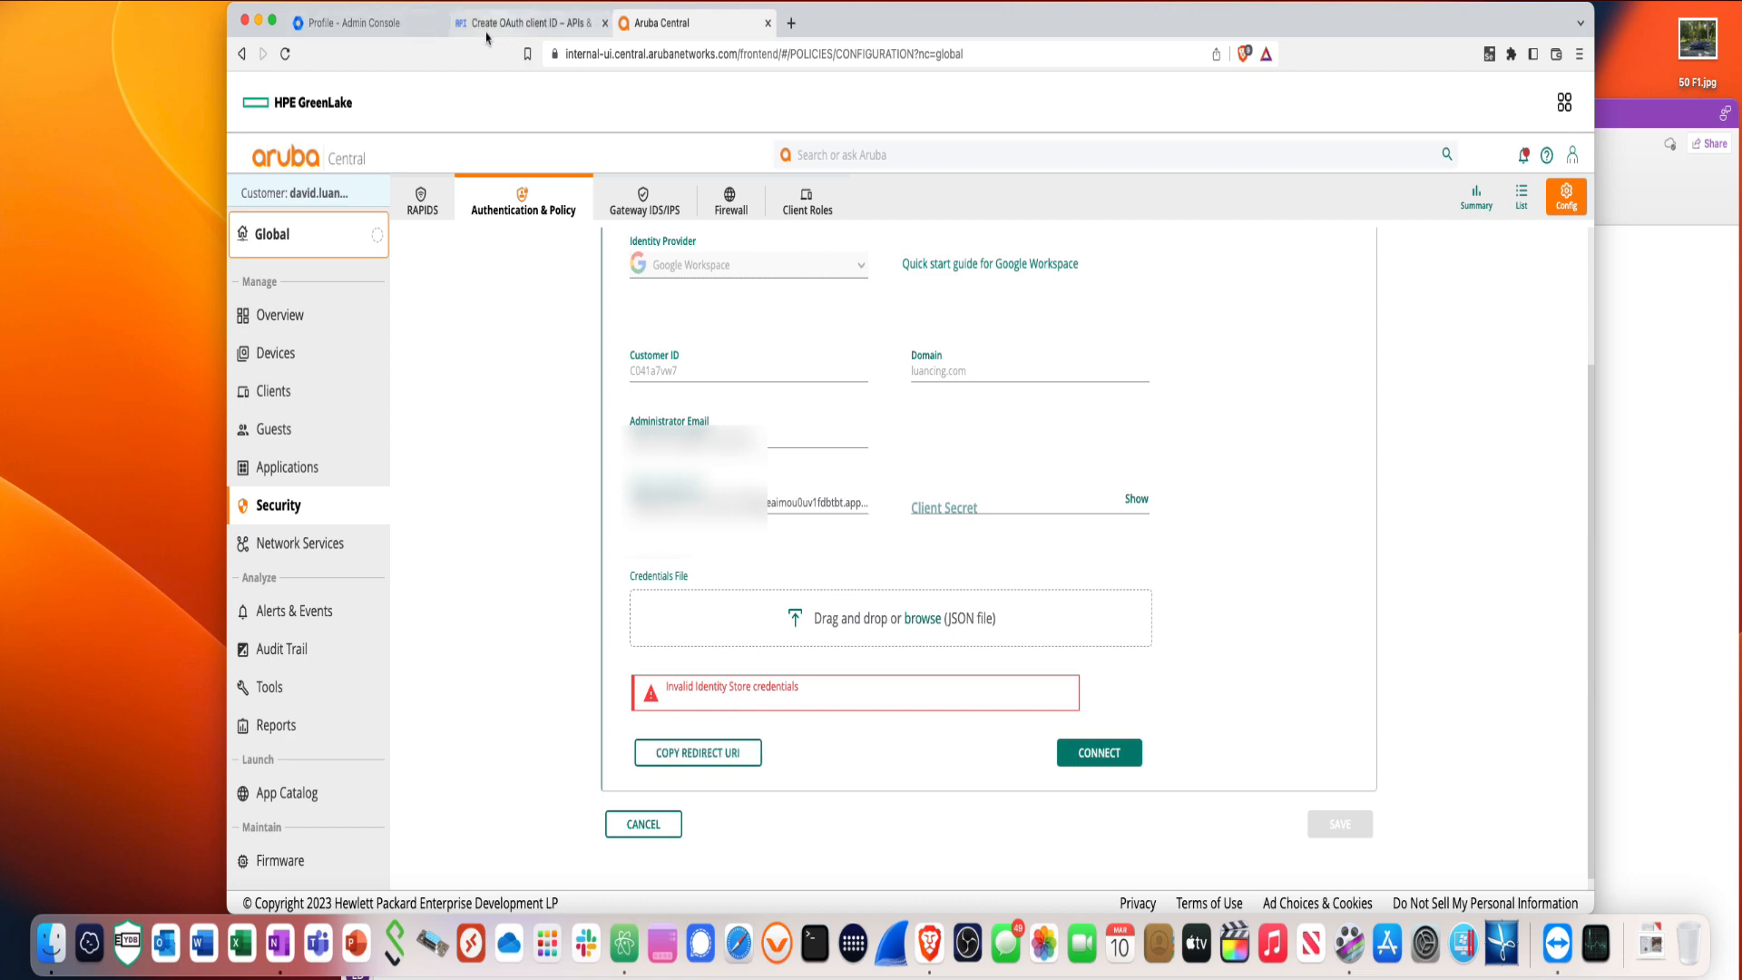
- Add the Aruba redirect URI as an authorized redirect URI and create the CloudAuthWeb client
click(494, 24)
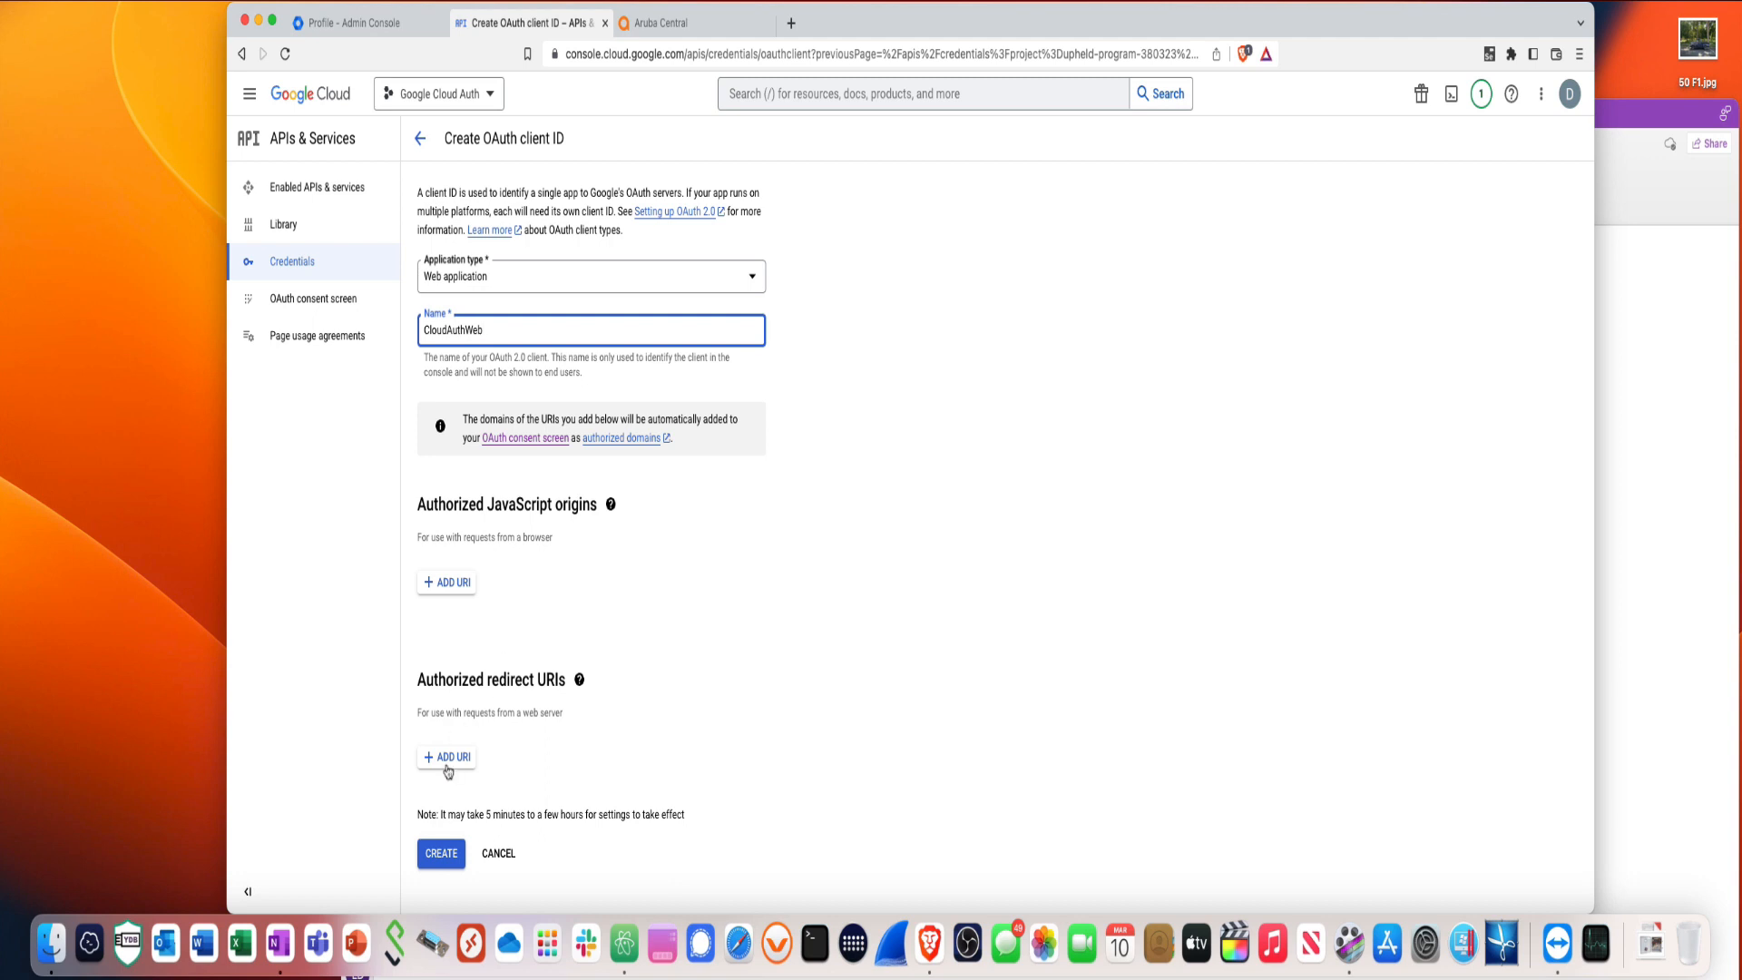
click(447, 758)
key(super+v)
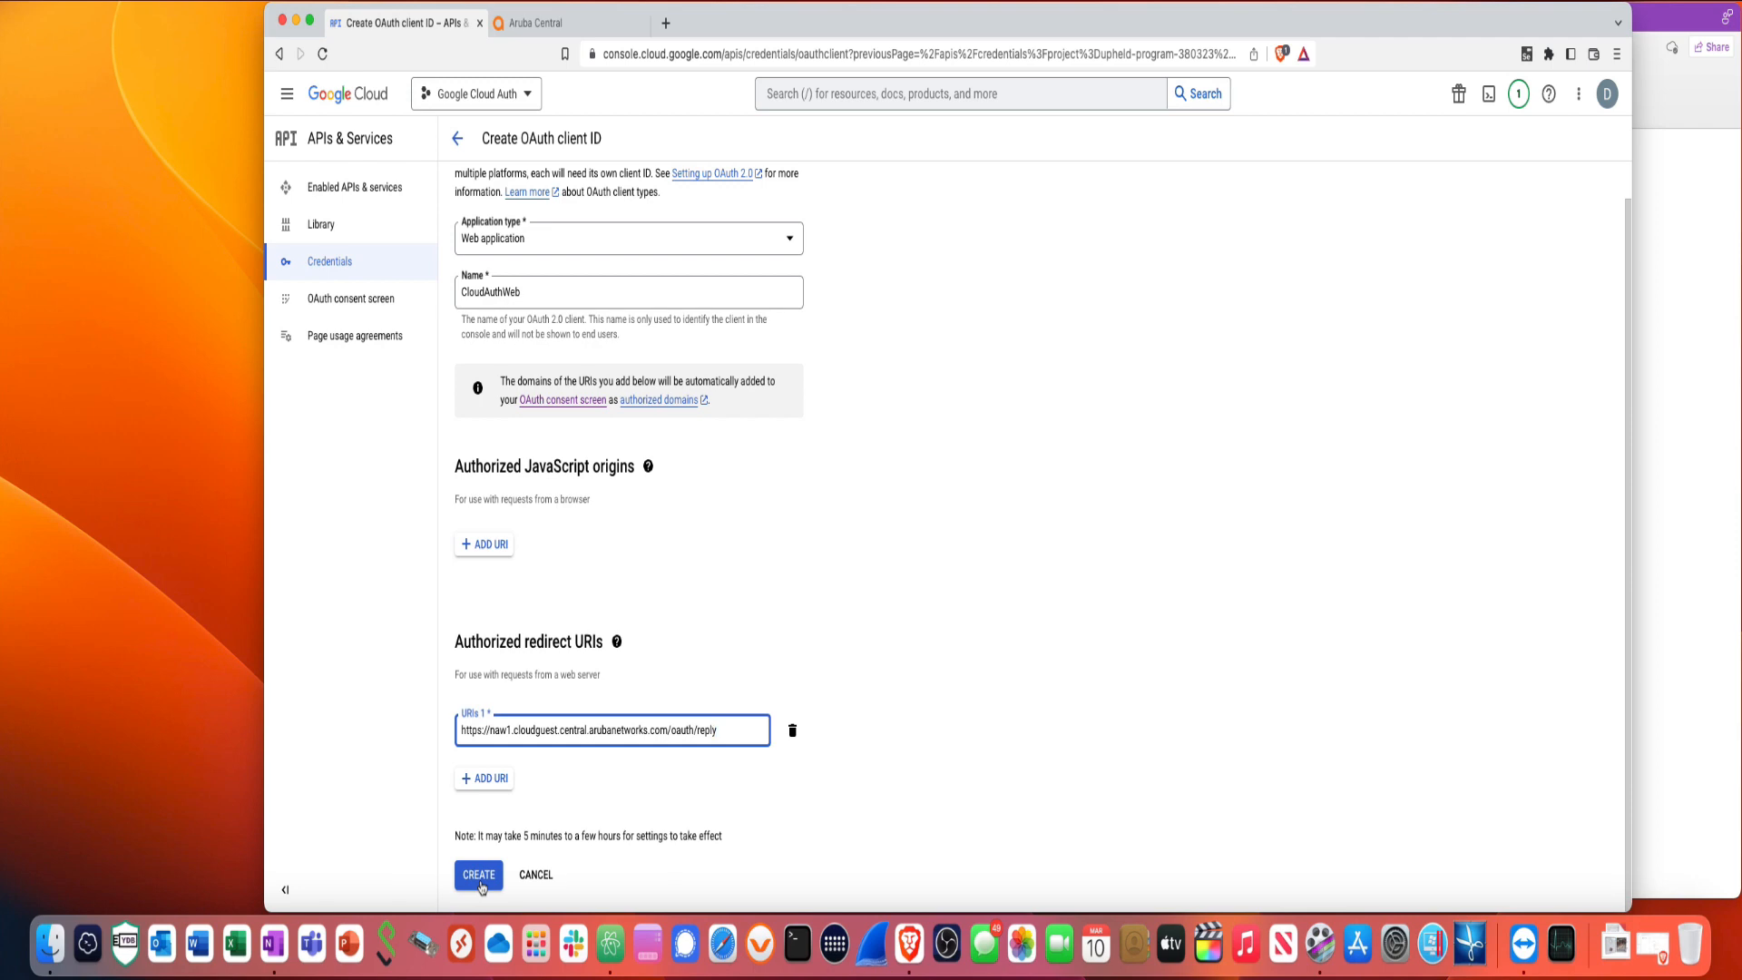
click(568, 27)
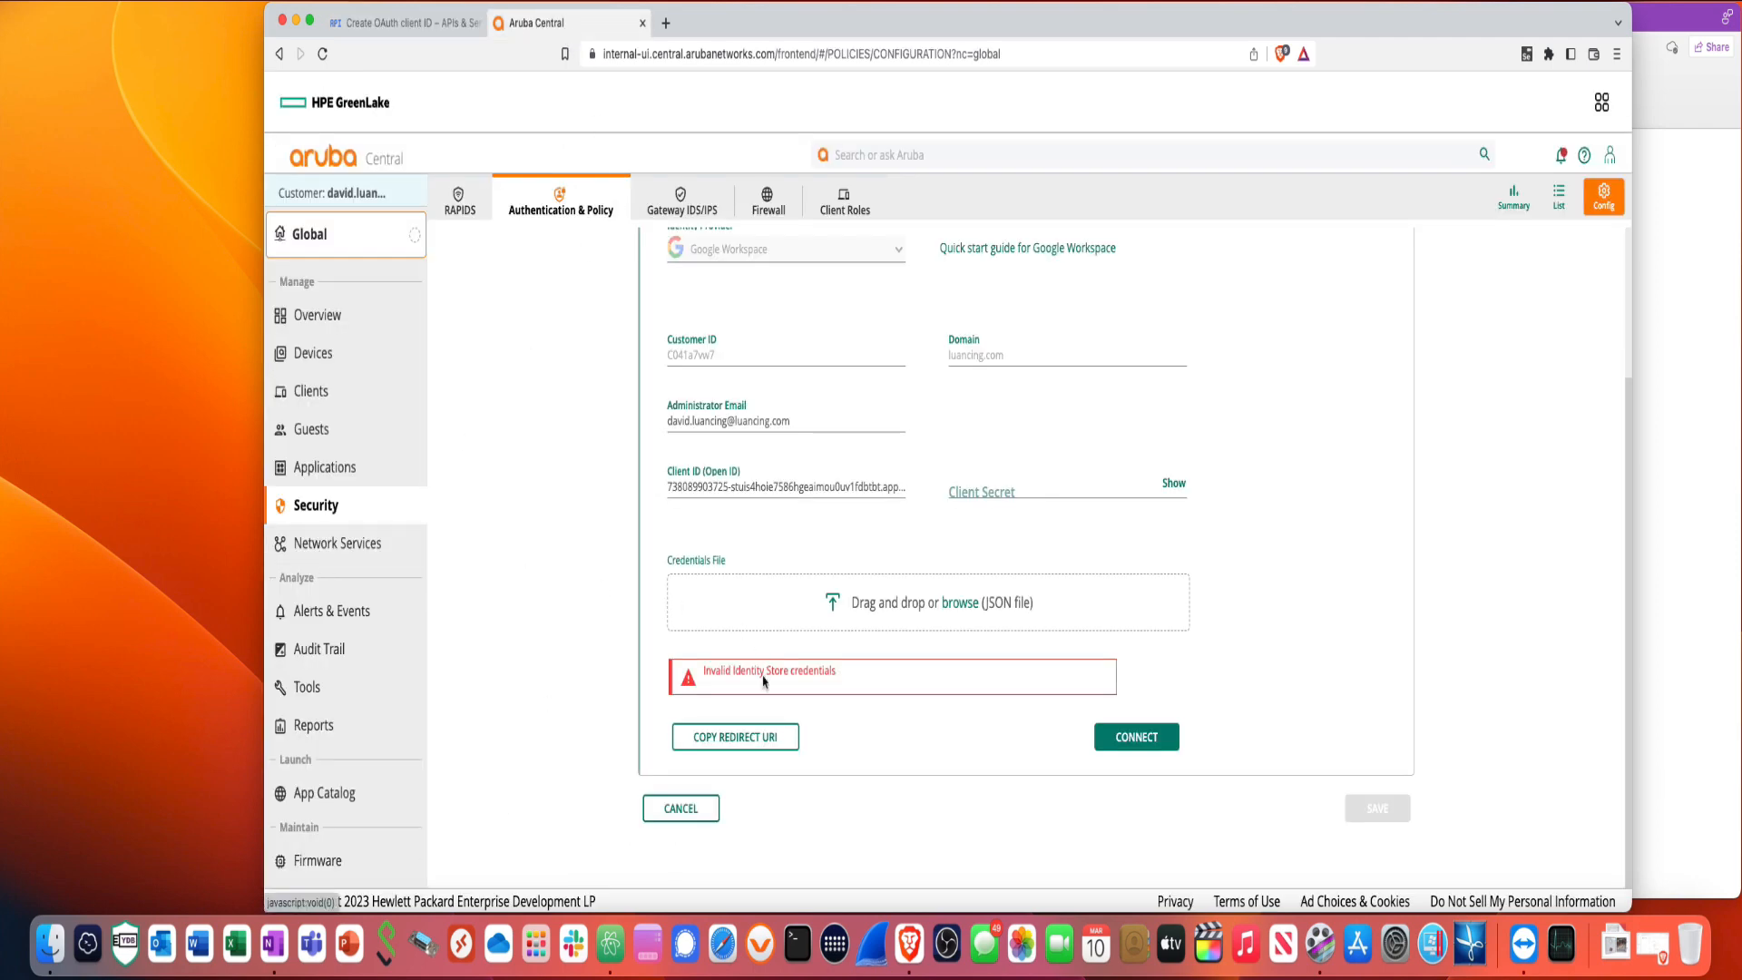
click(729, 747)
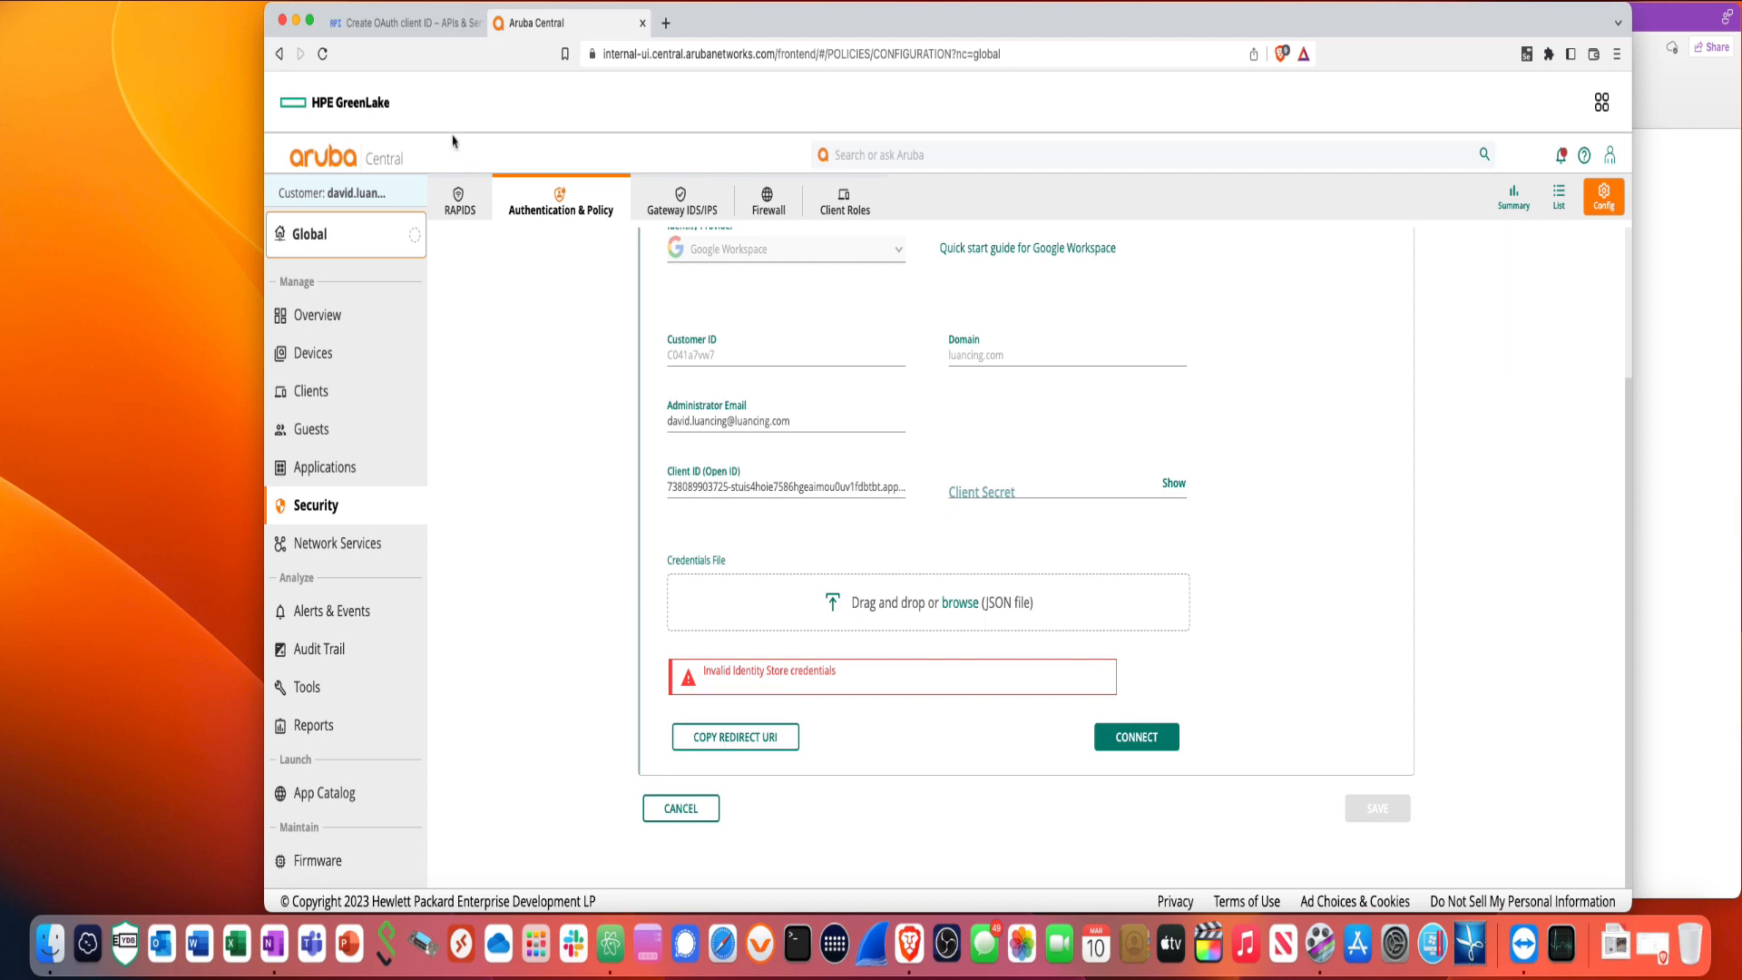
click(406, 23)
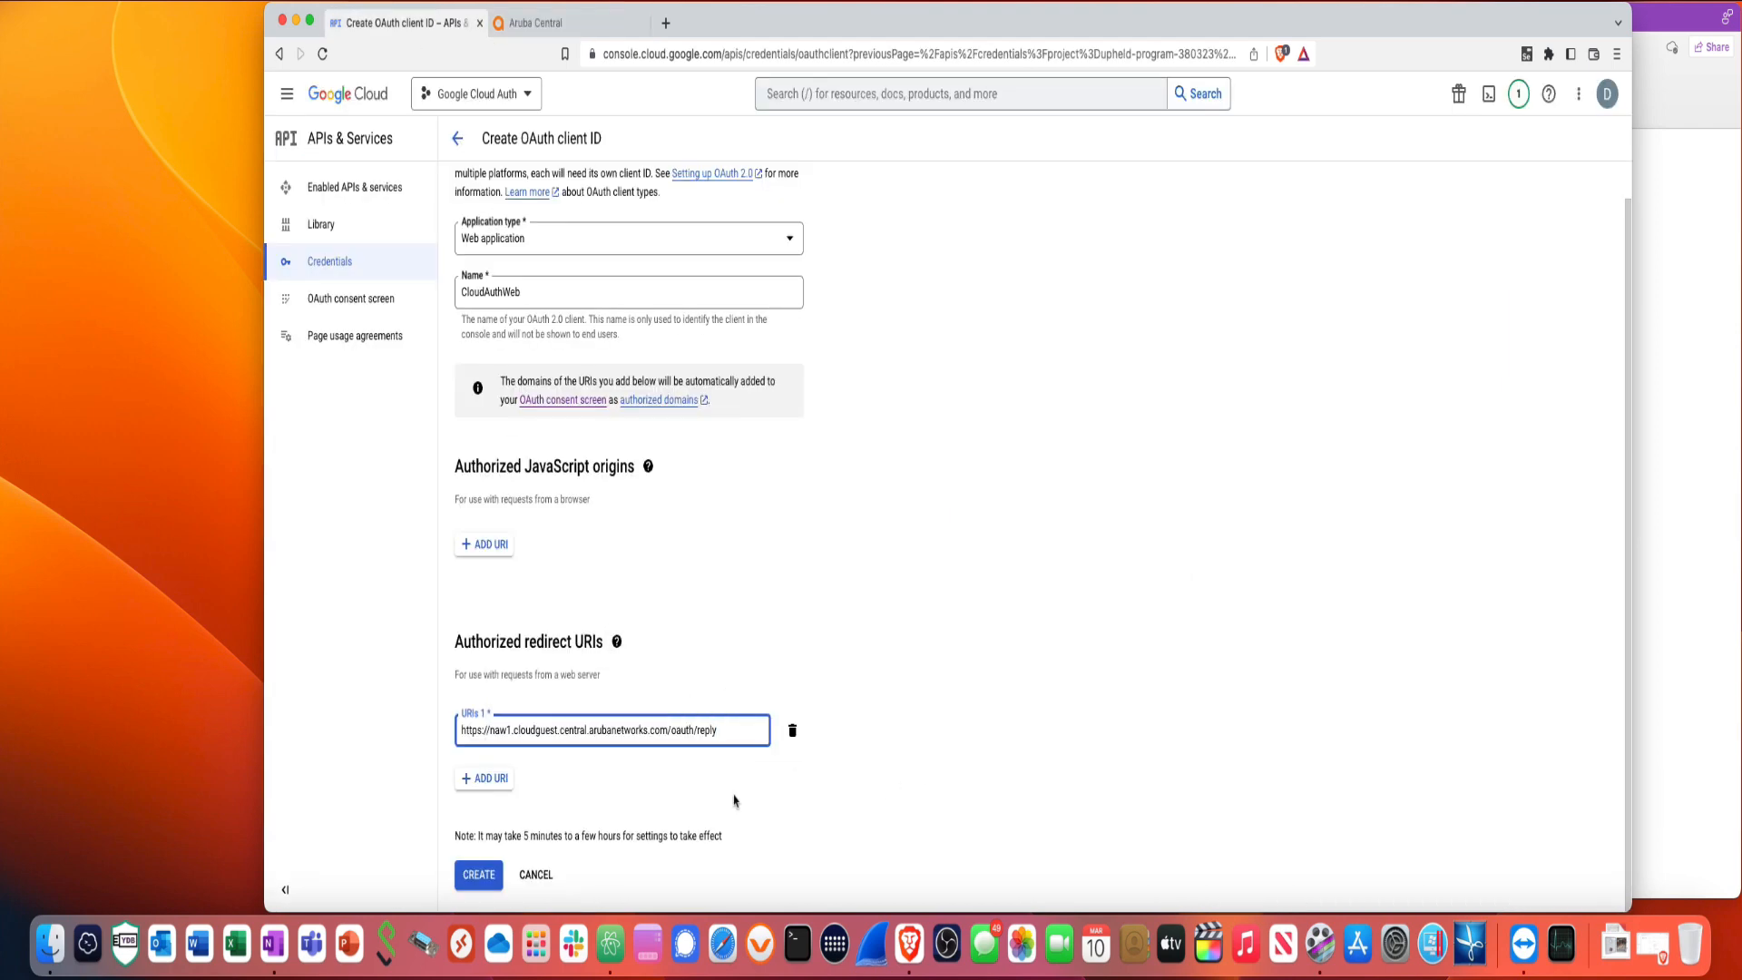
click(481, 878)
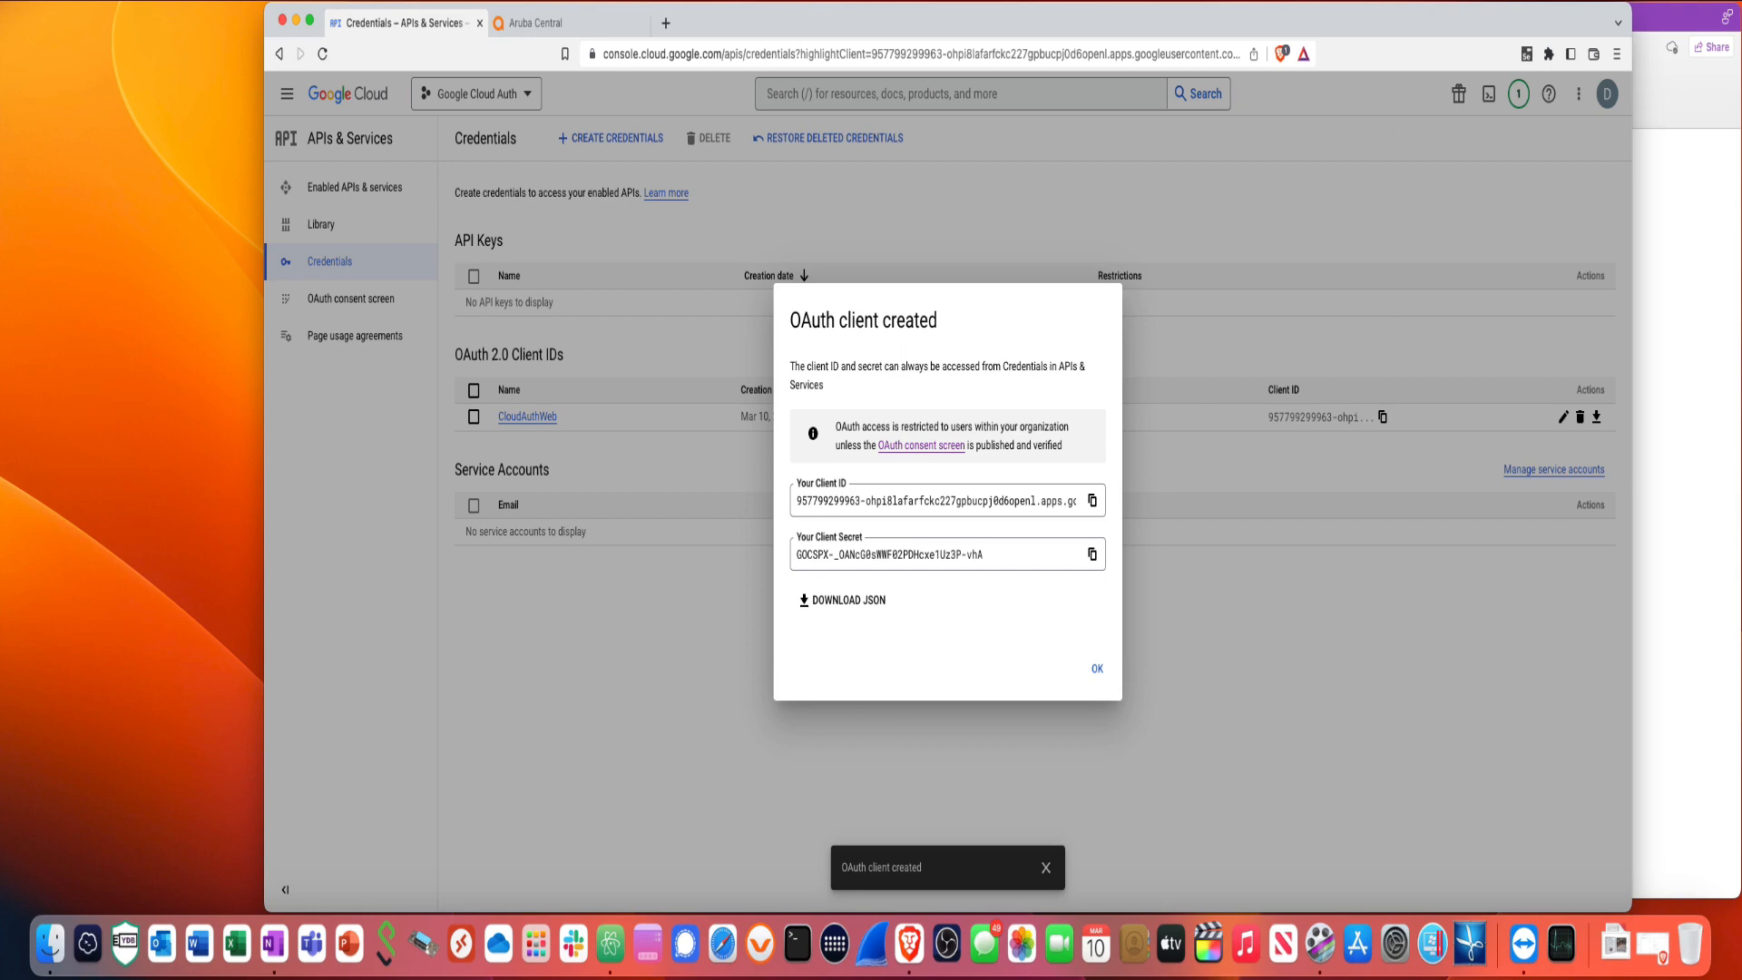
- Copy the new OAuth client's client ID
click(1409, 2)
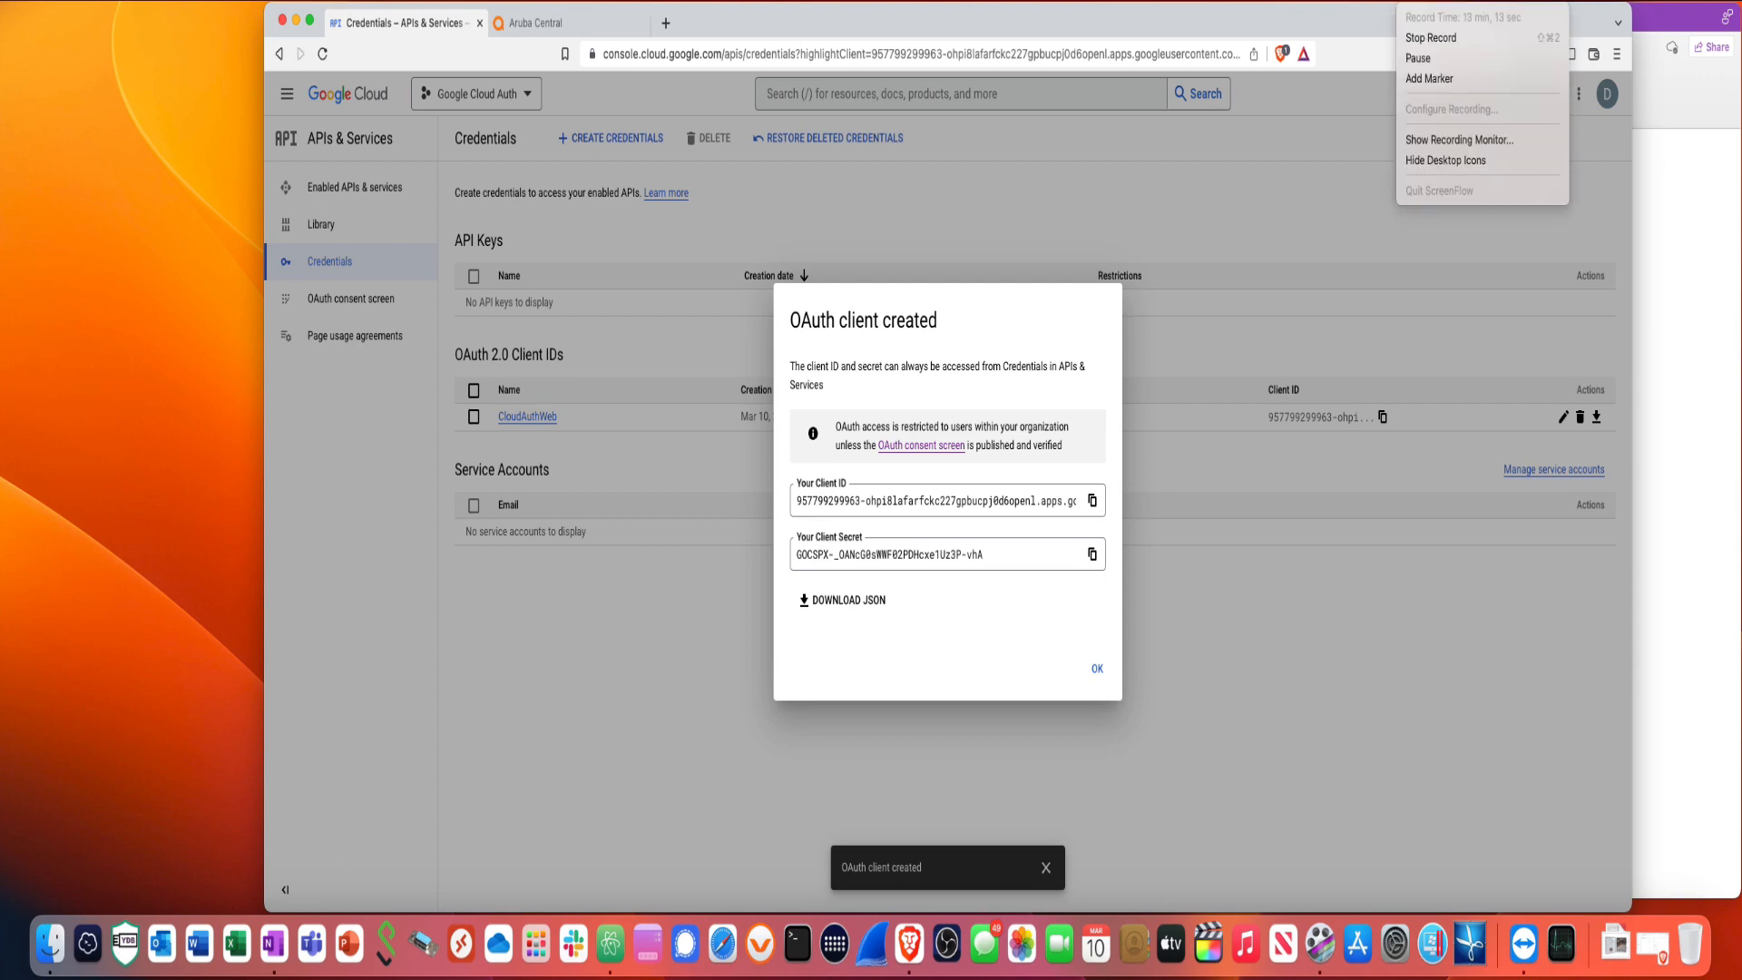
click(1421, 59)
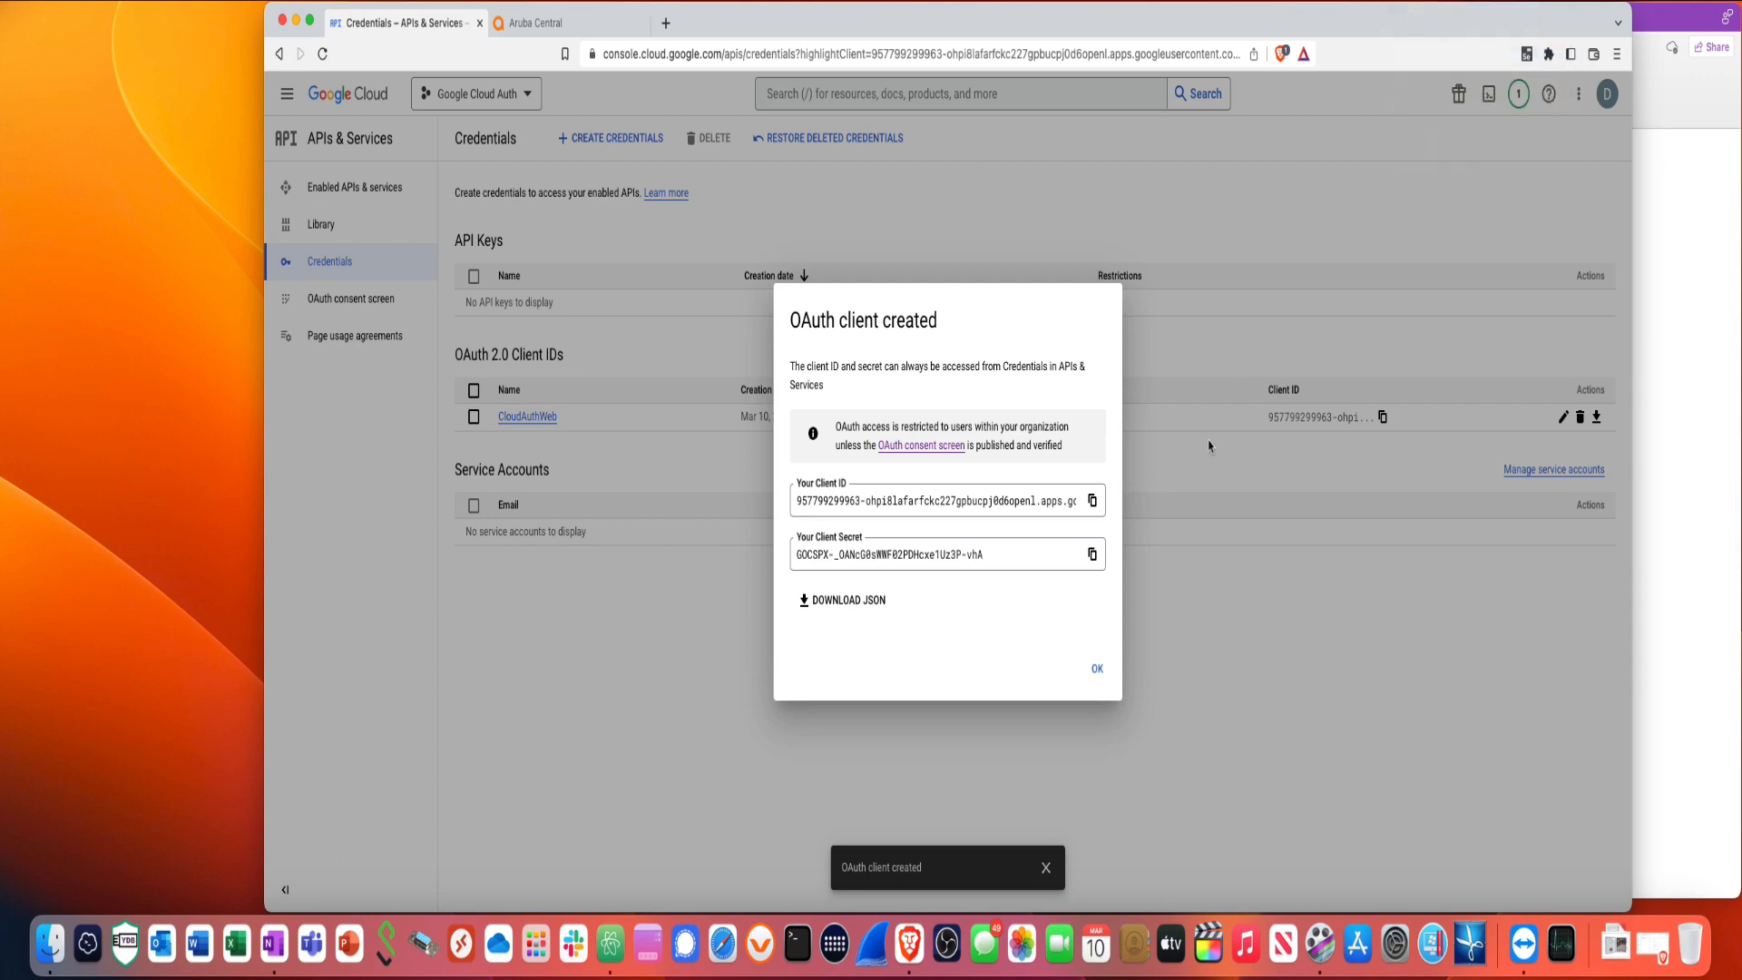
click(1093, 506)
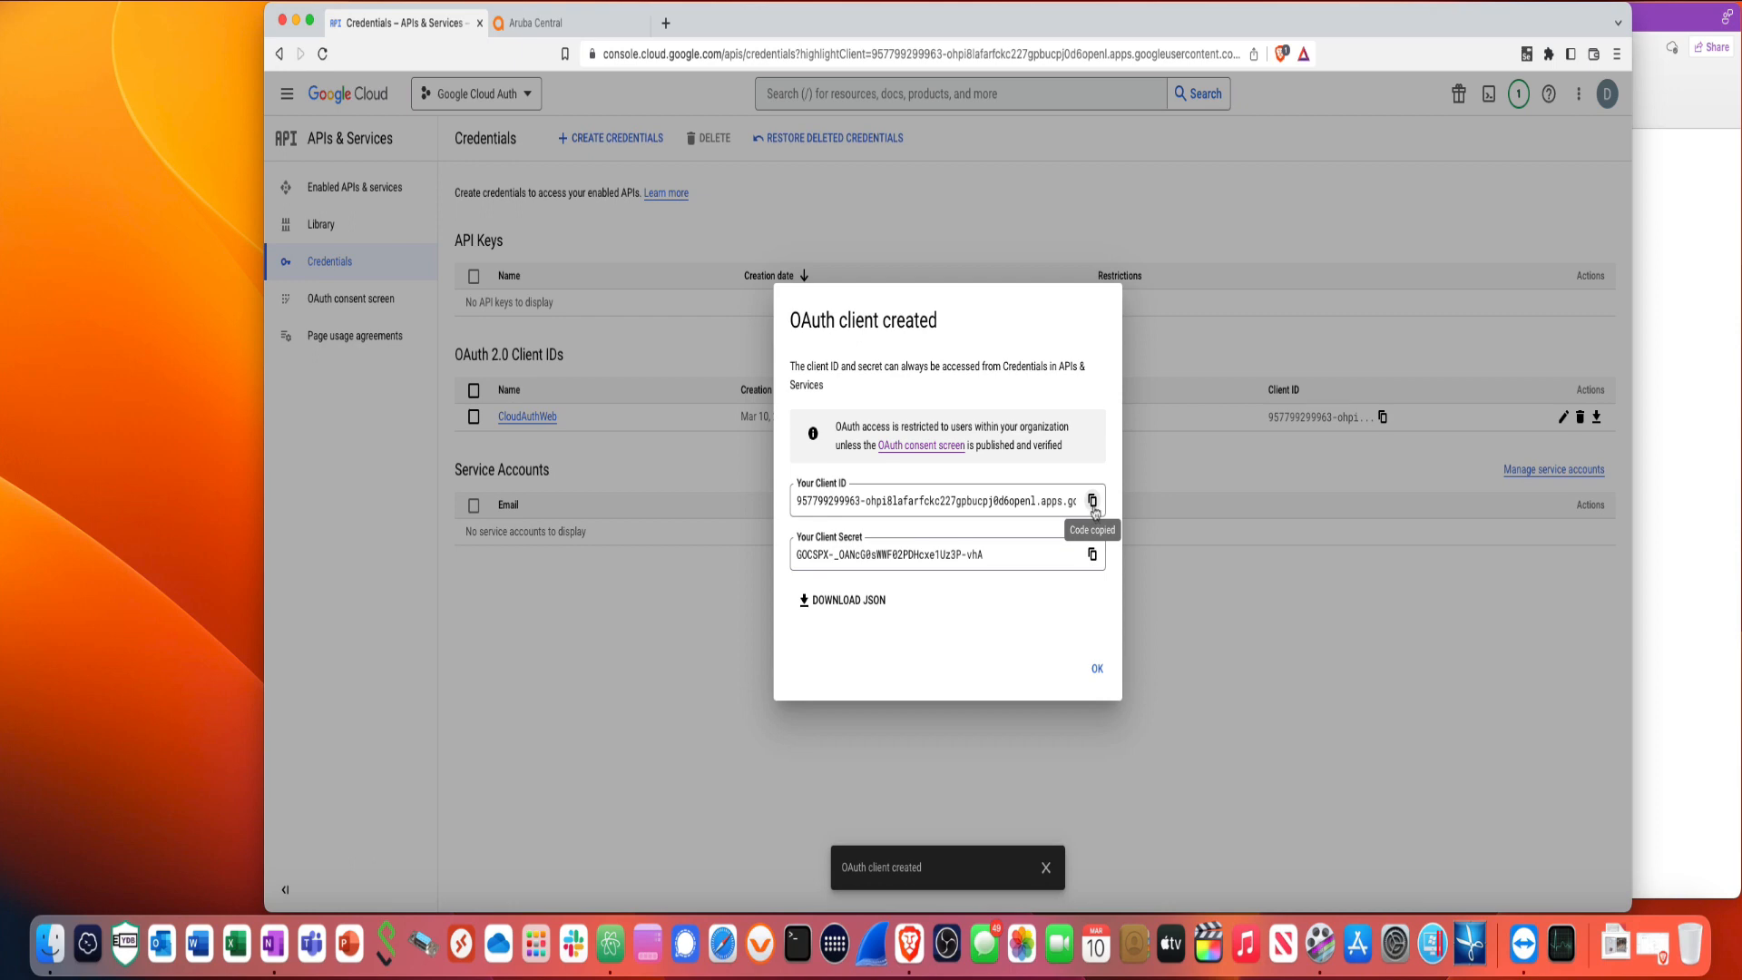
- Add a 'Client ID' line with the pasted OAuth client ID under Google Cloud Console Data
click(1684, 364)
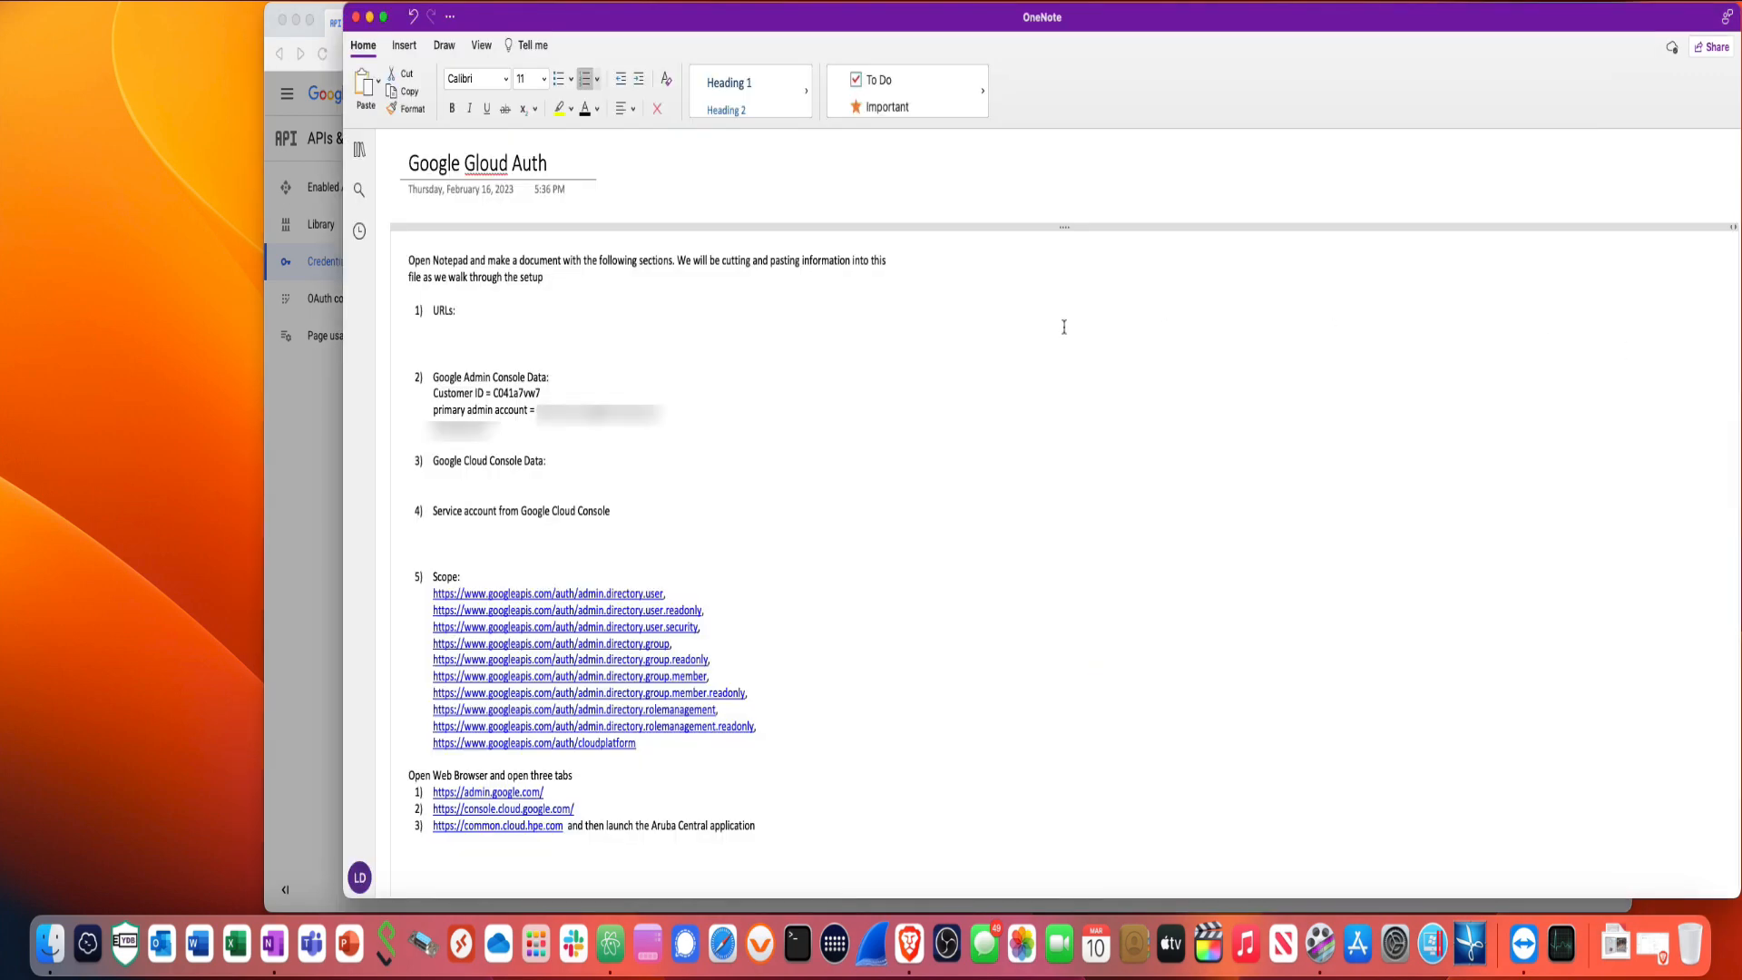
click(447, 478)
text(Client ID)
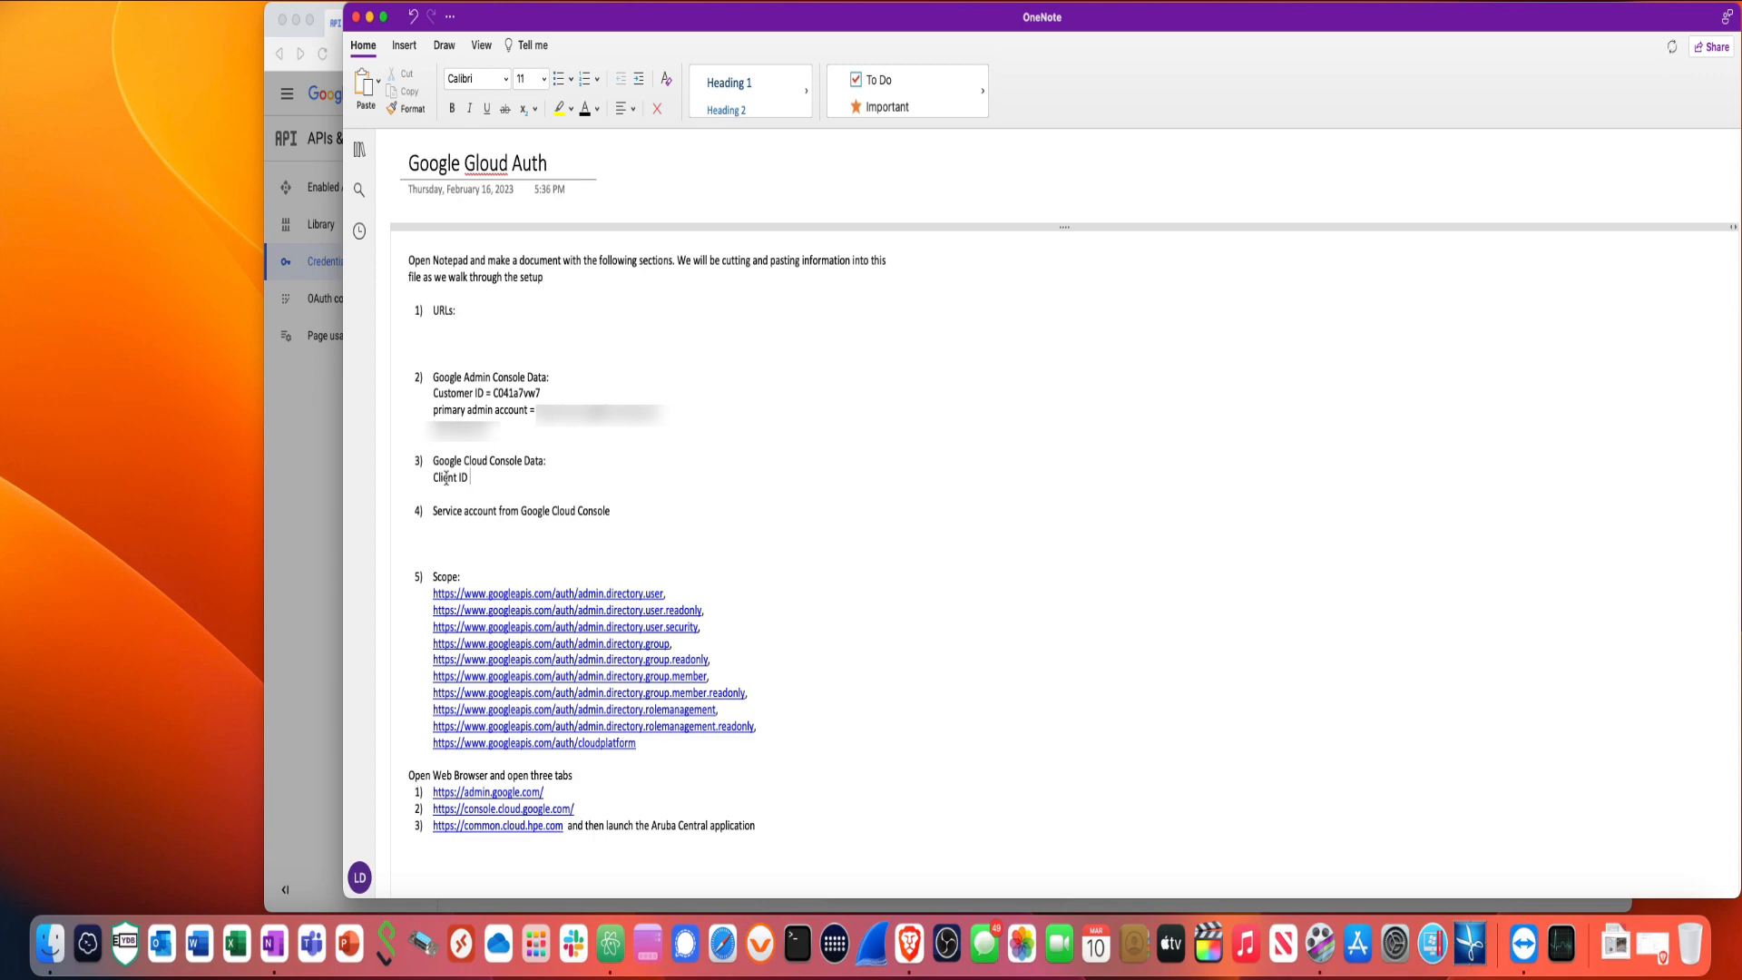
right_click(472, 479)
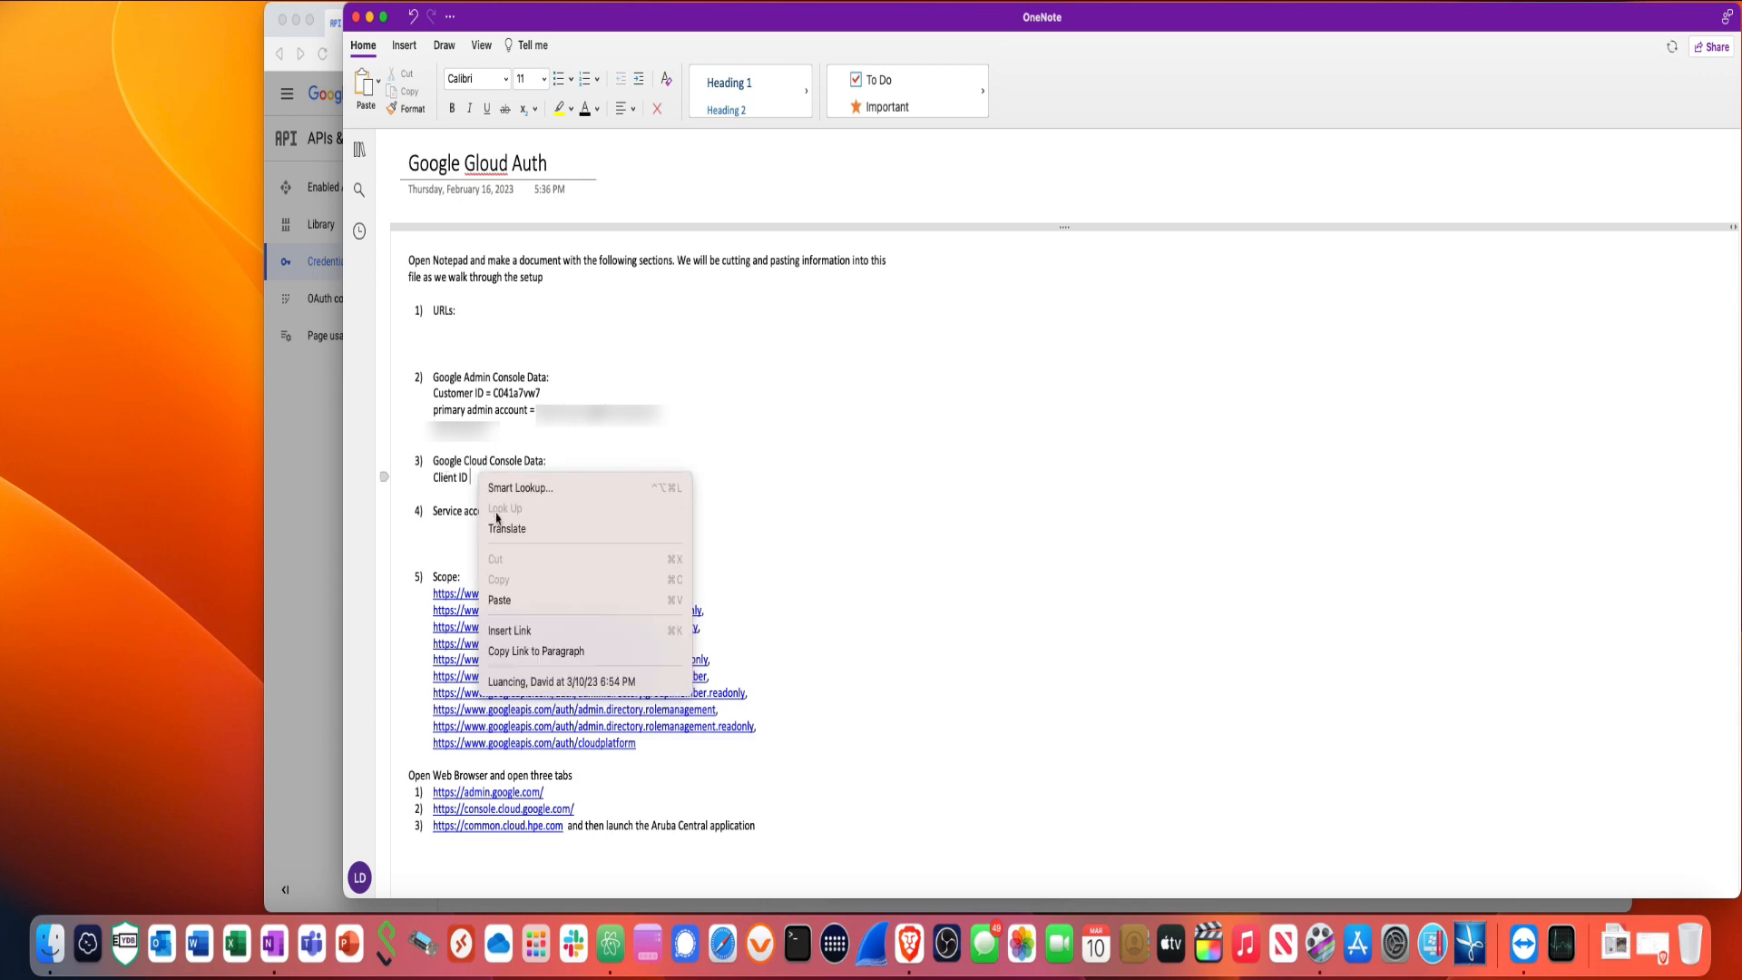
click(510, 604)
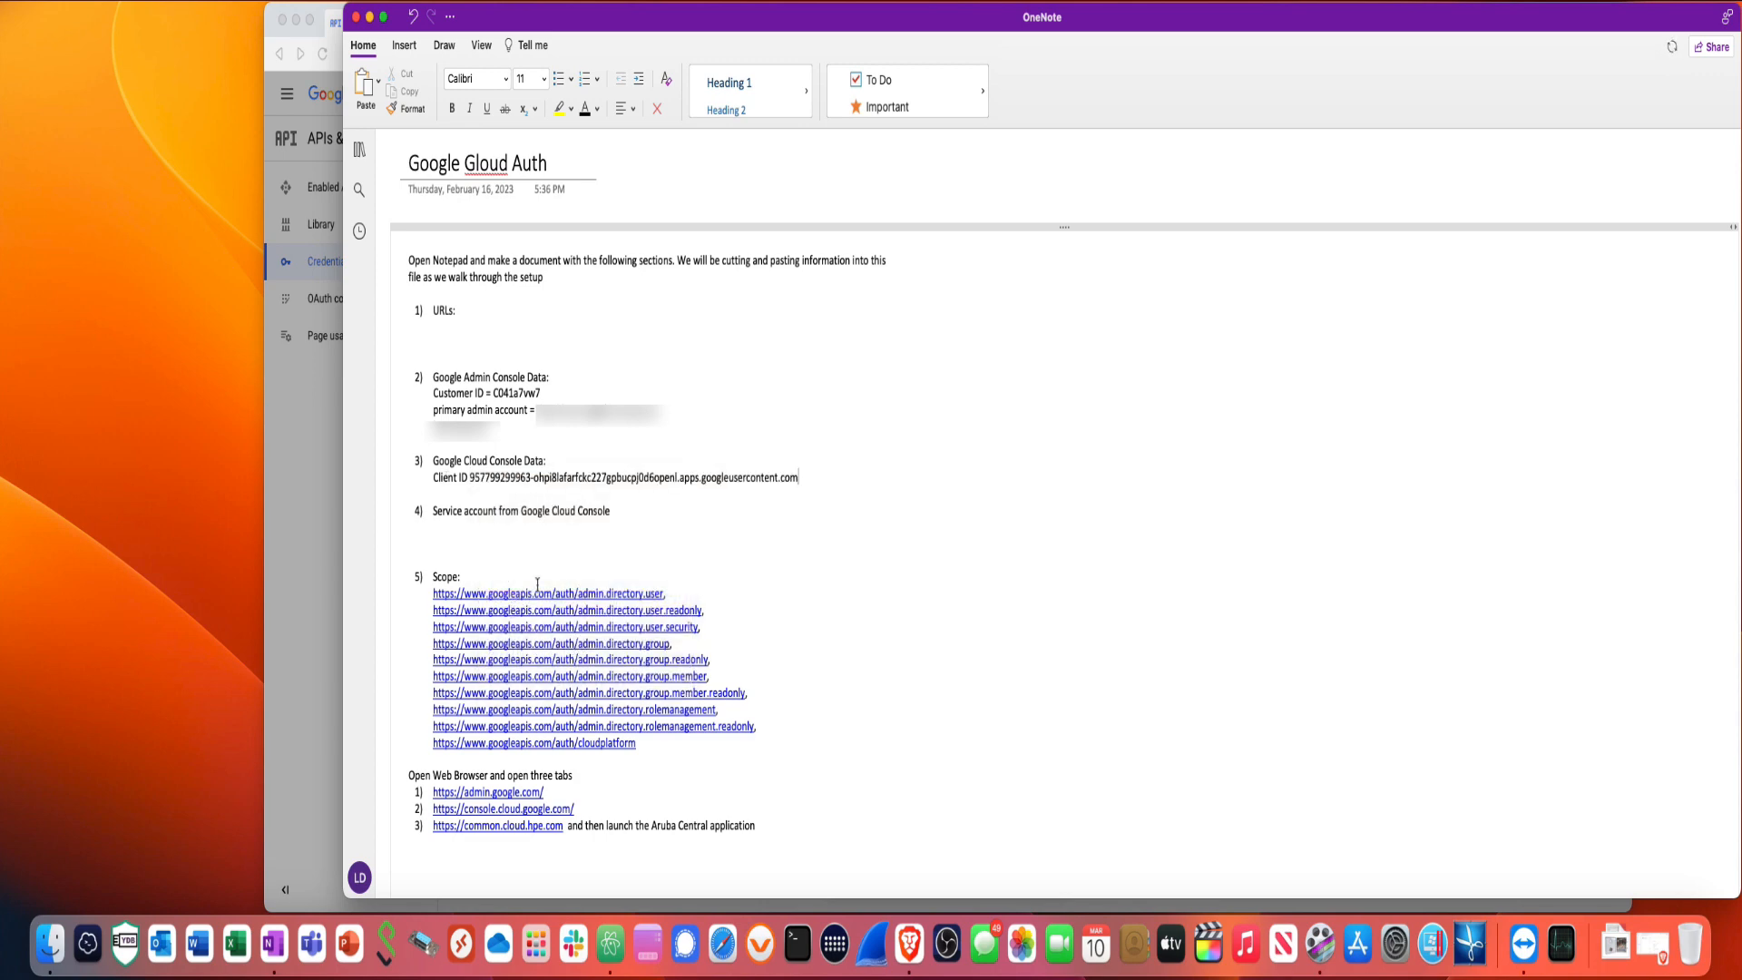
- Copy the client secret from Google's dialog and paste it after the Client Secret label
click(337, 525)
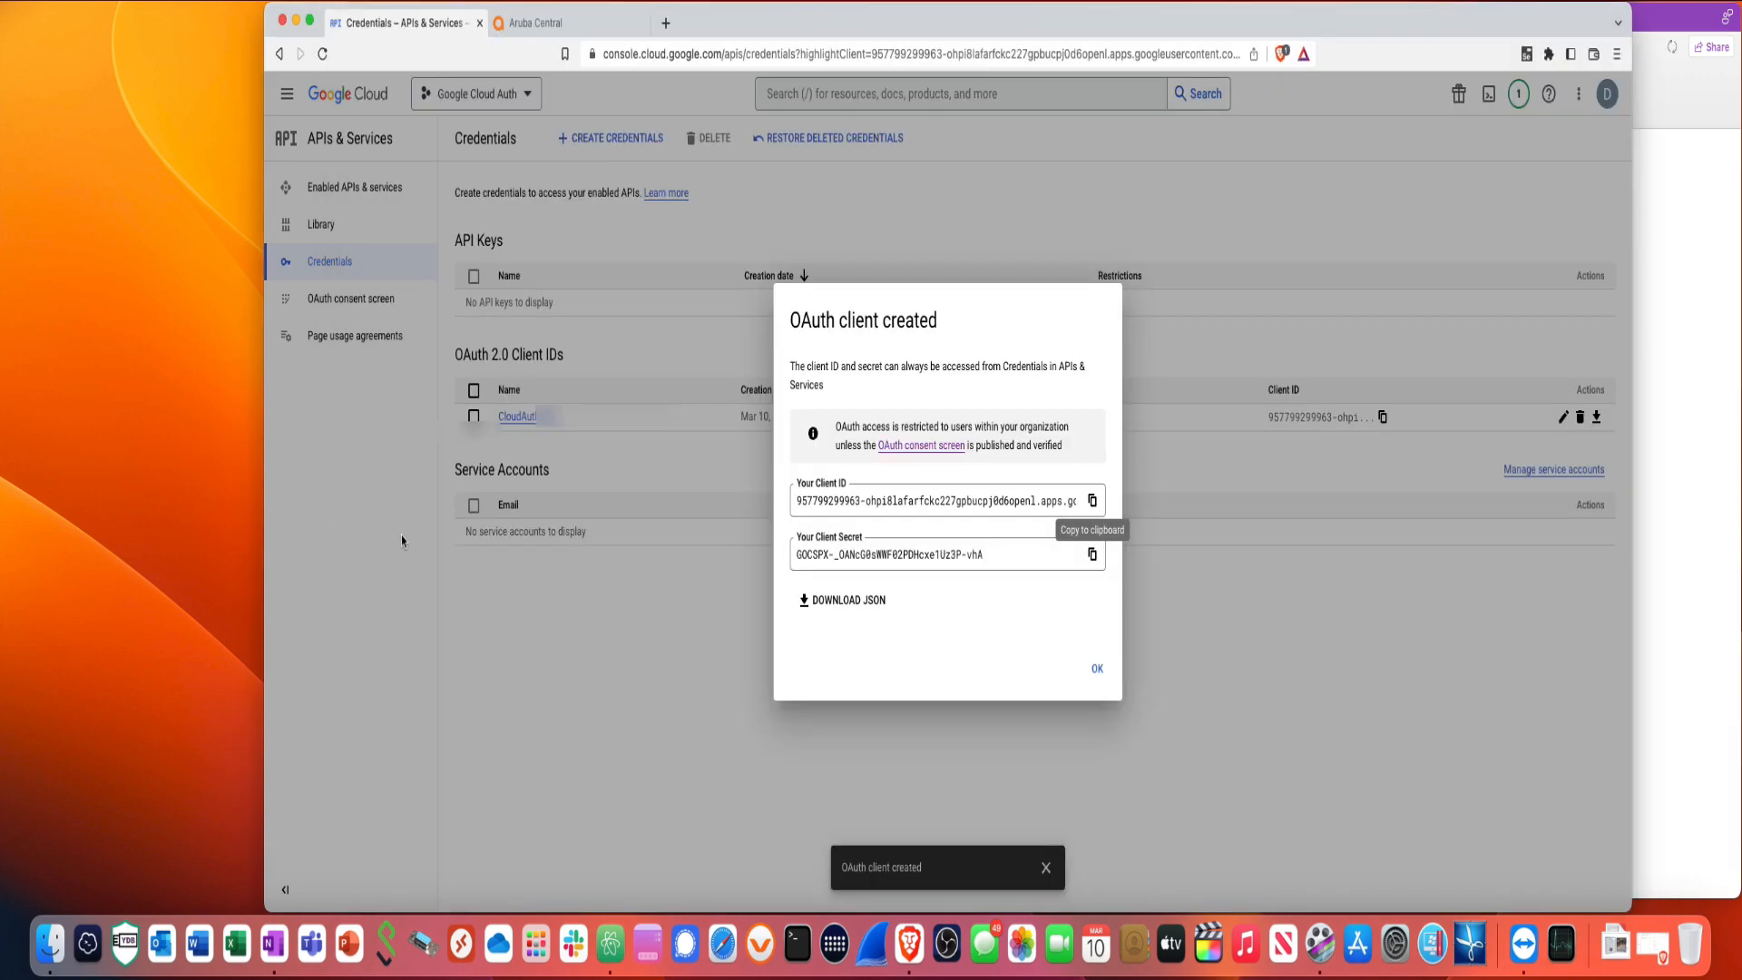
click(1092, 555)
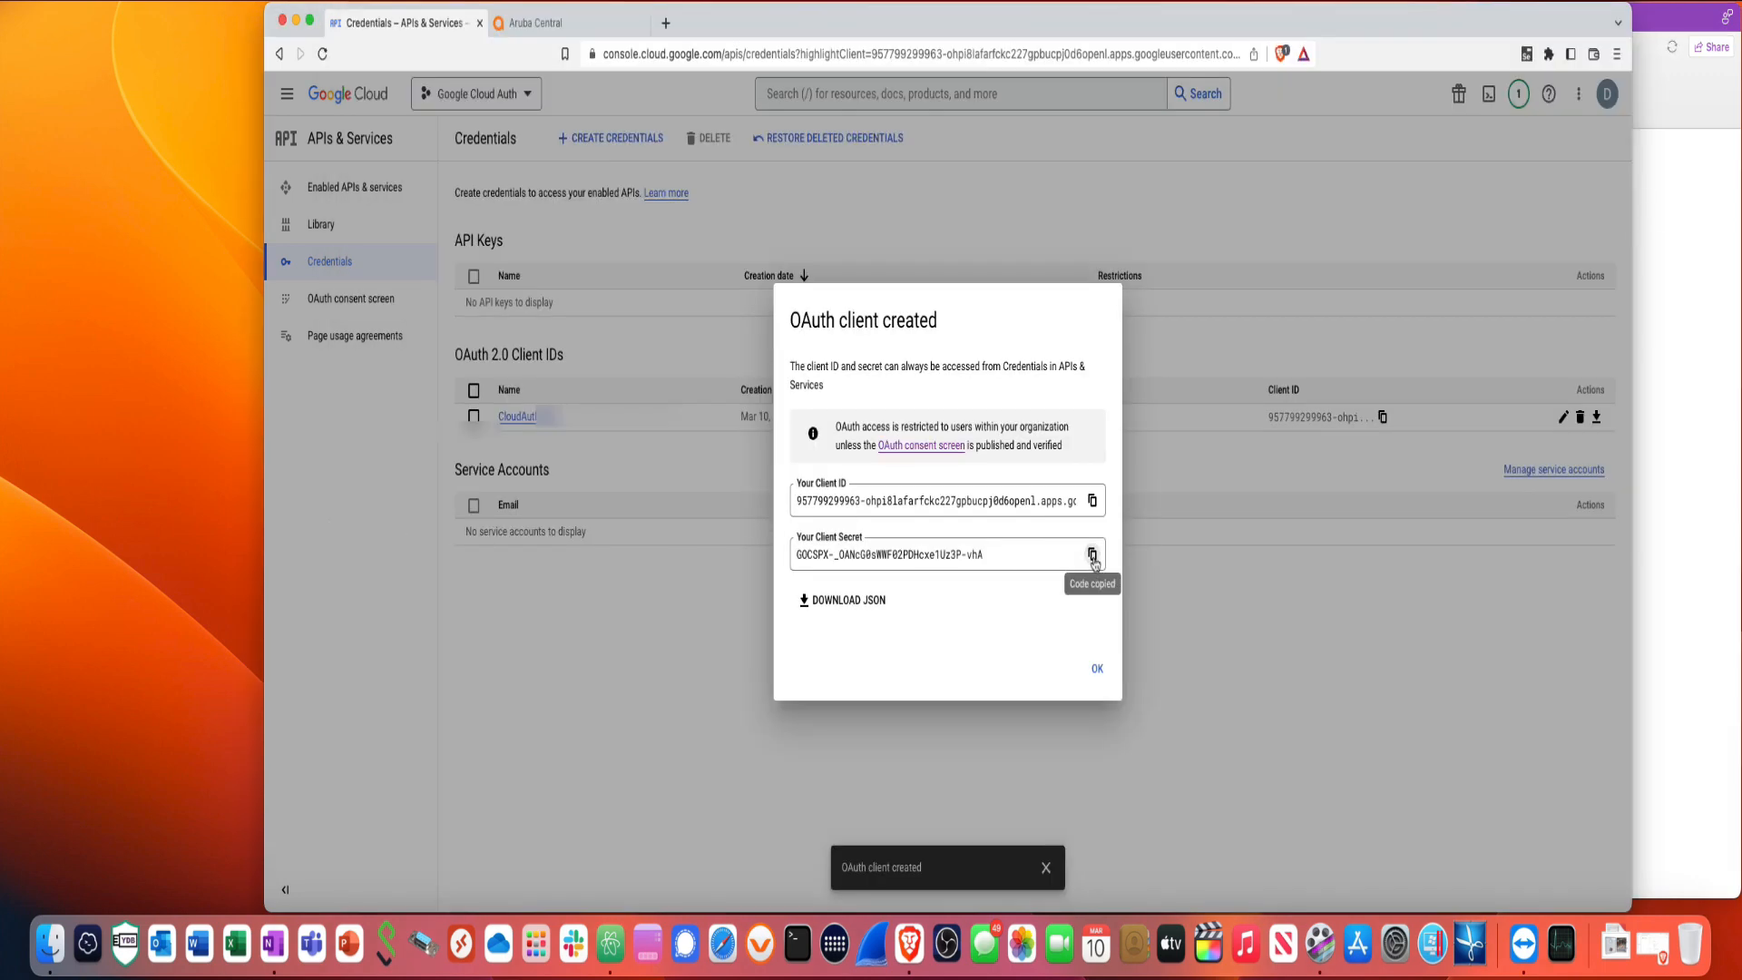
click(1680, 517)
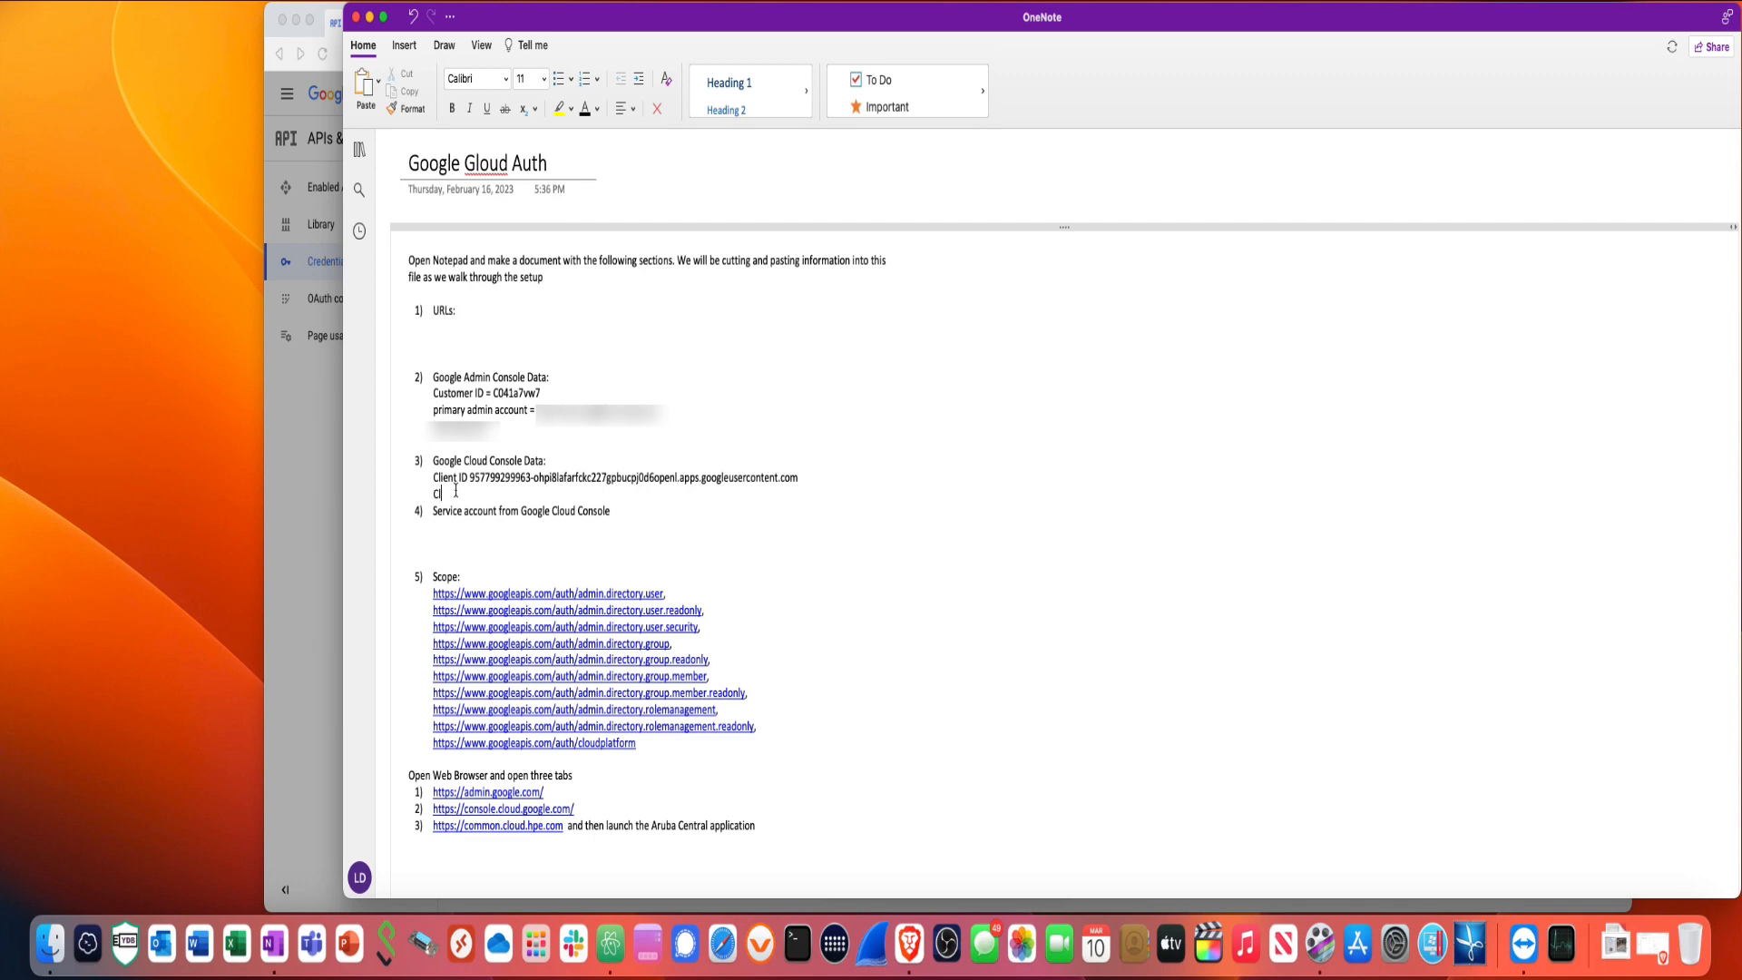
text(ient Secret)
right_click(495, 494)
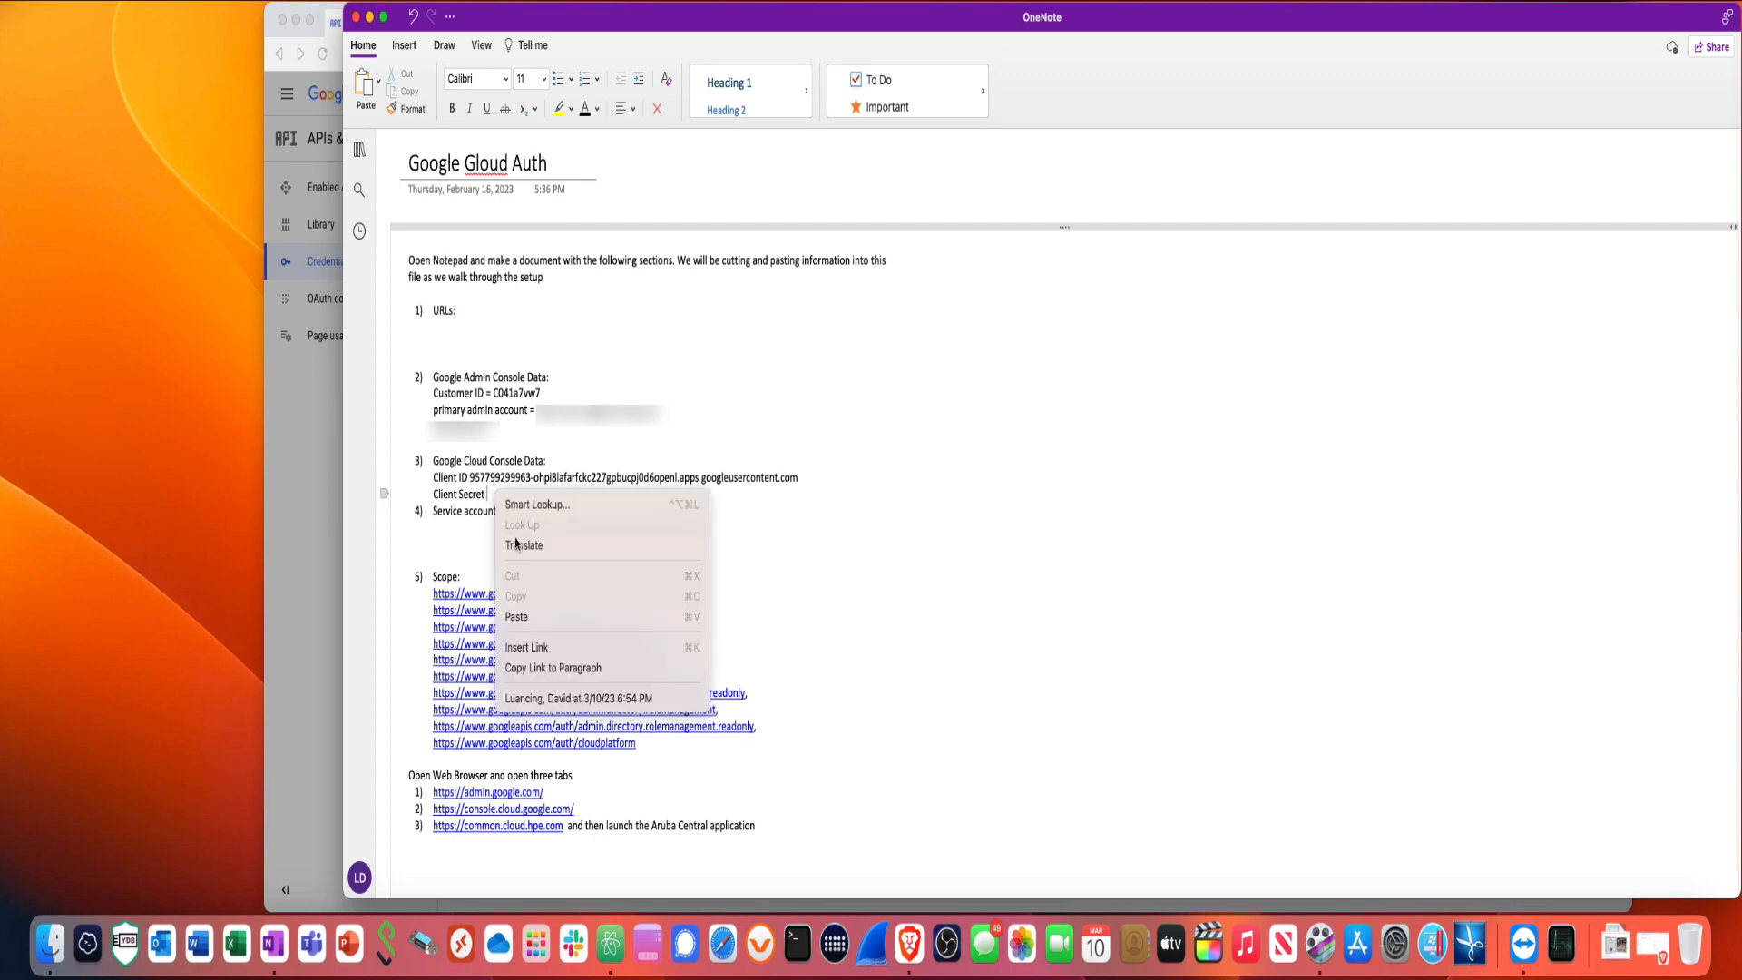
click(517, 617)
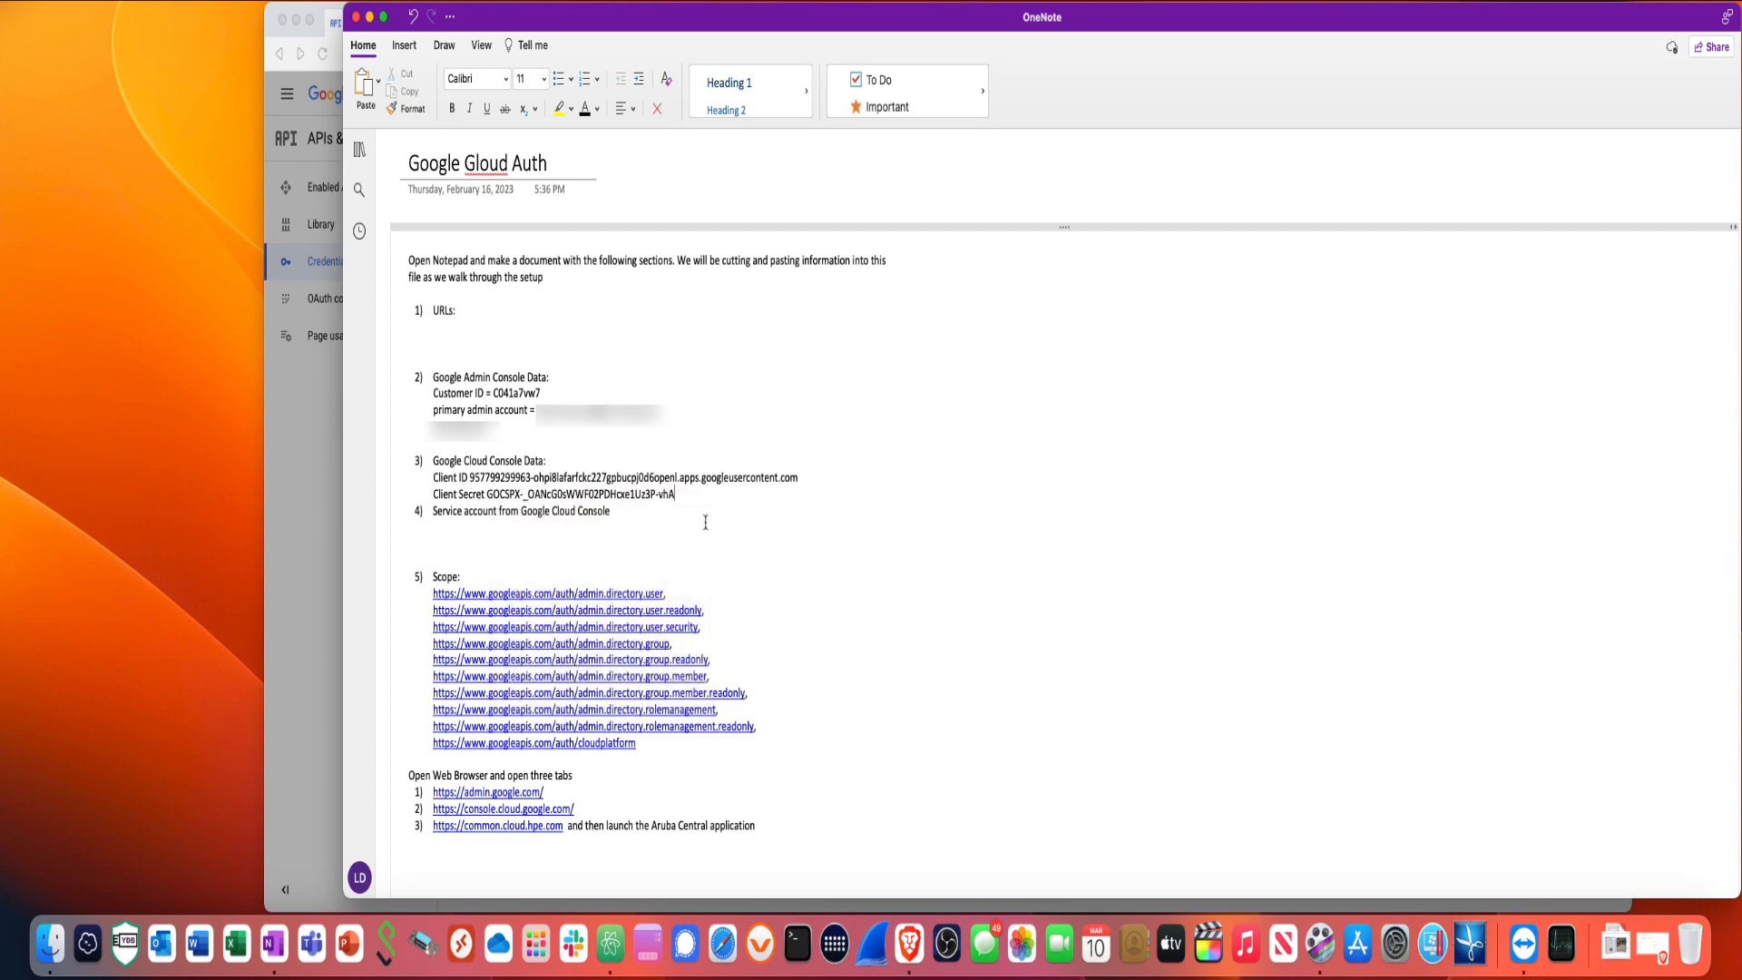
key(Return)
key(Return)
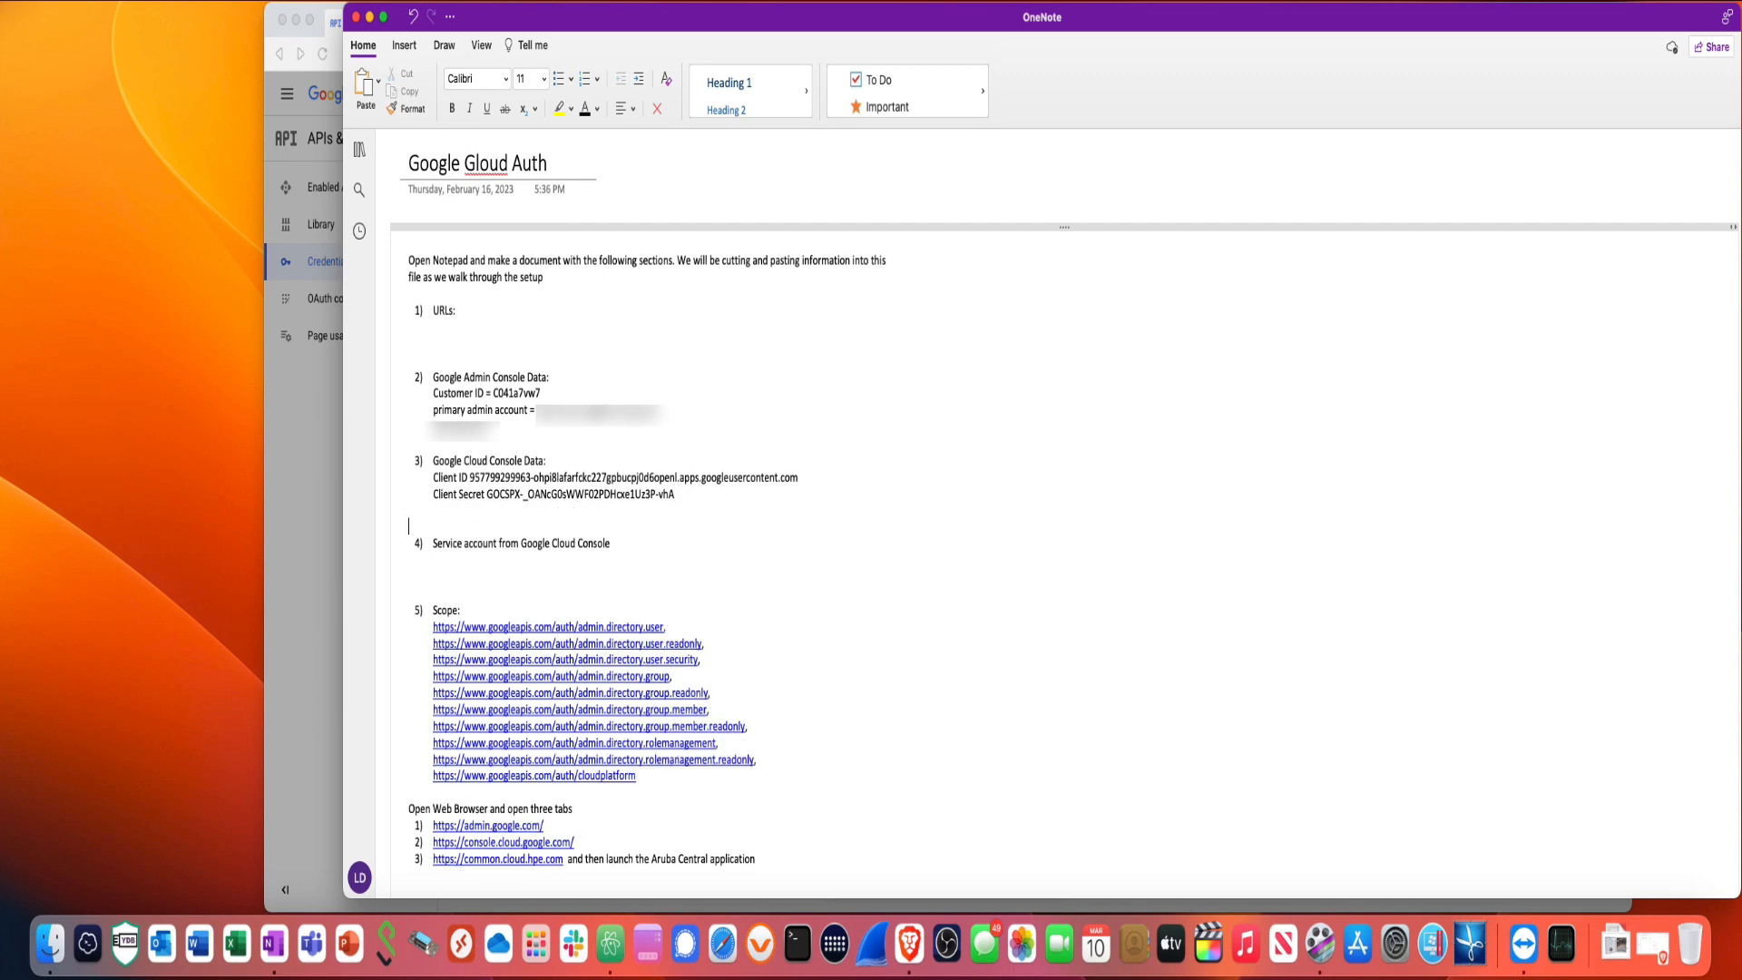
click(322, 519)
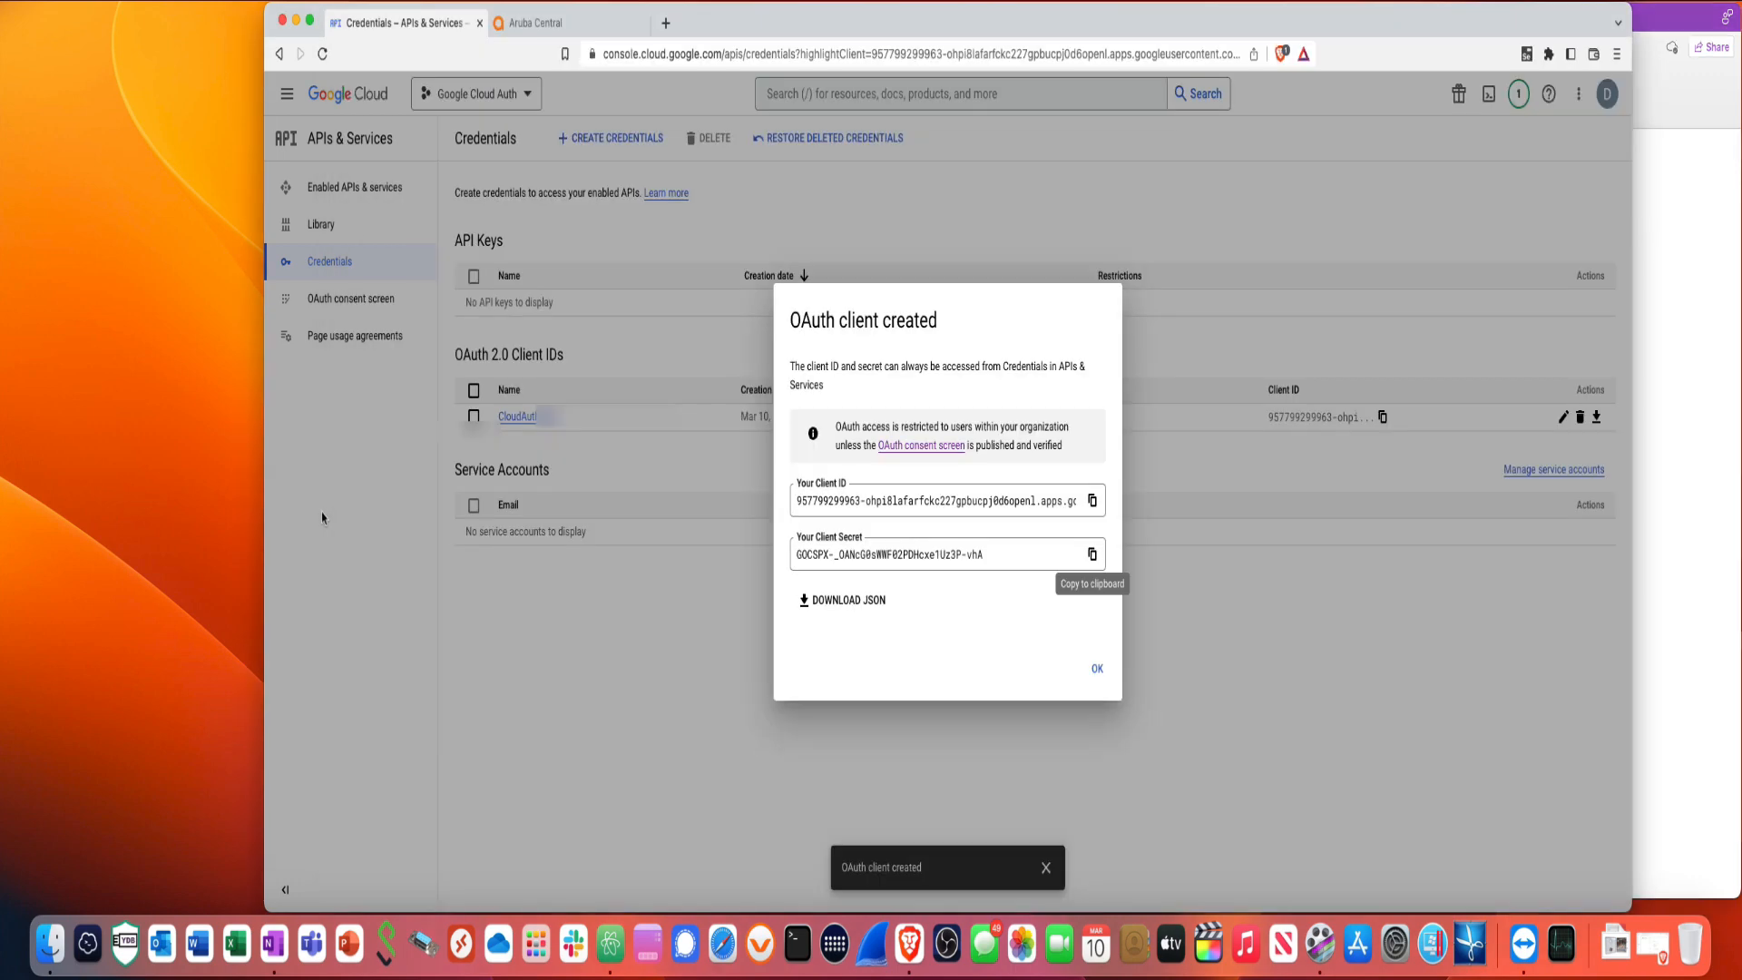
- Create a service account named ServiceCloudAuth without granting roles or user access
click(1097, 671)
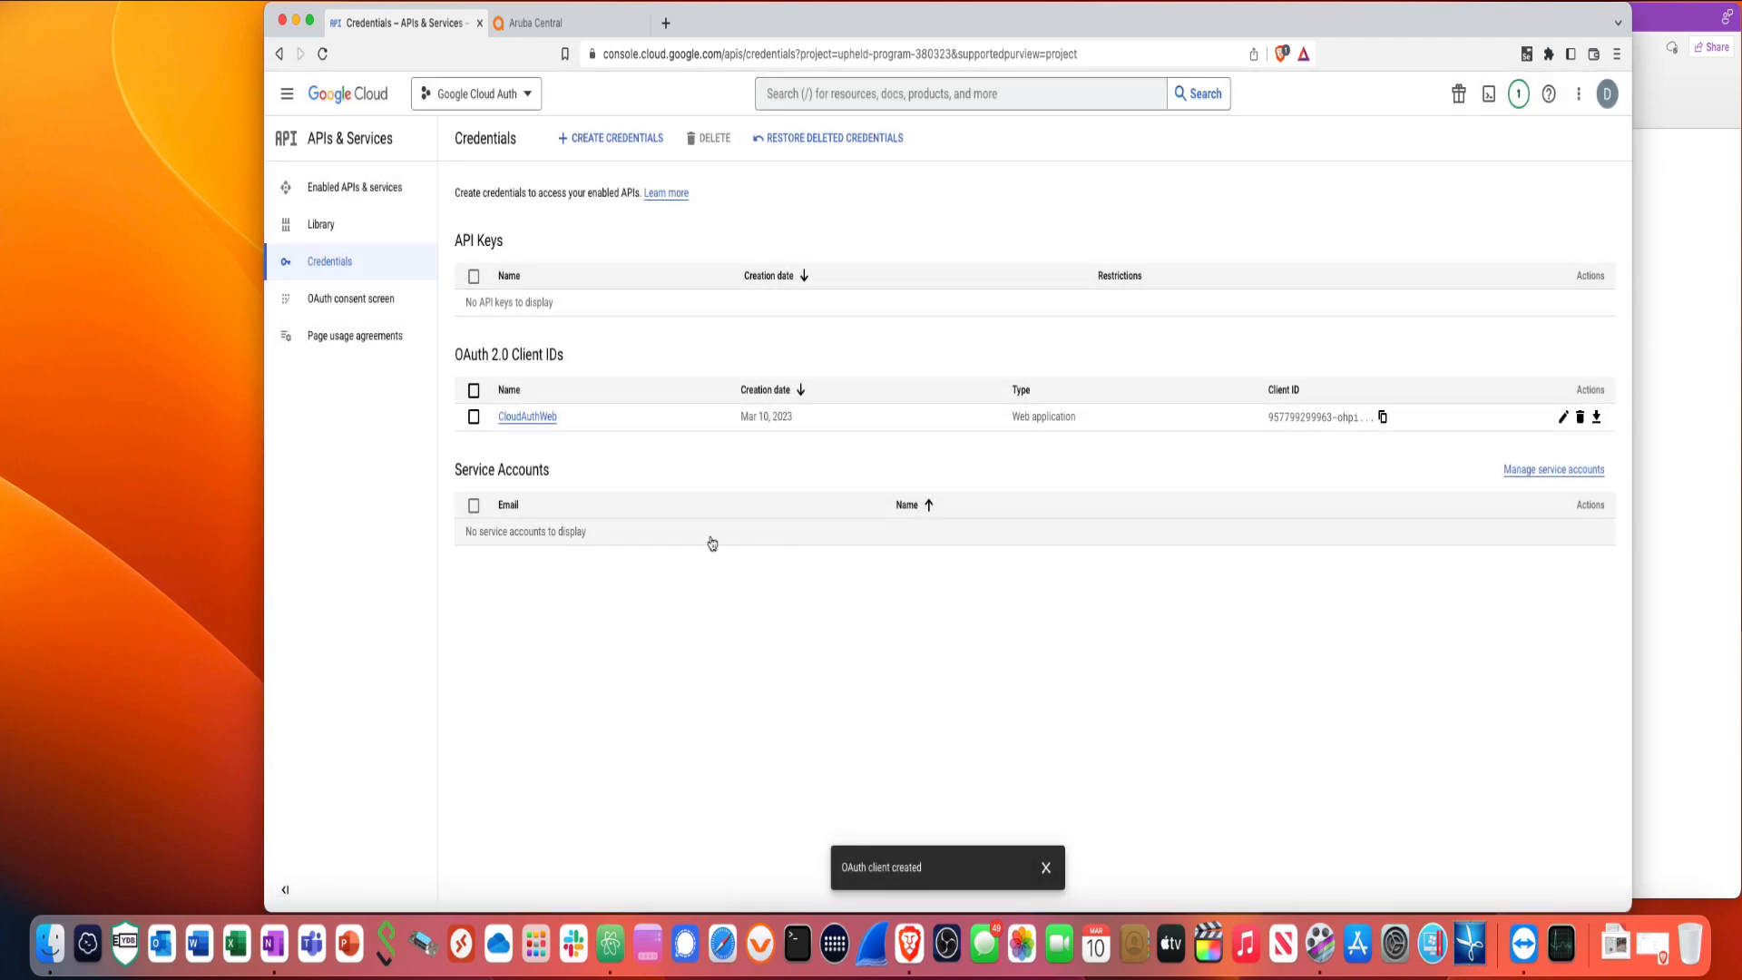
click(606, 155)
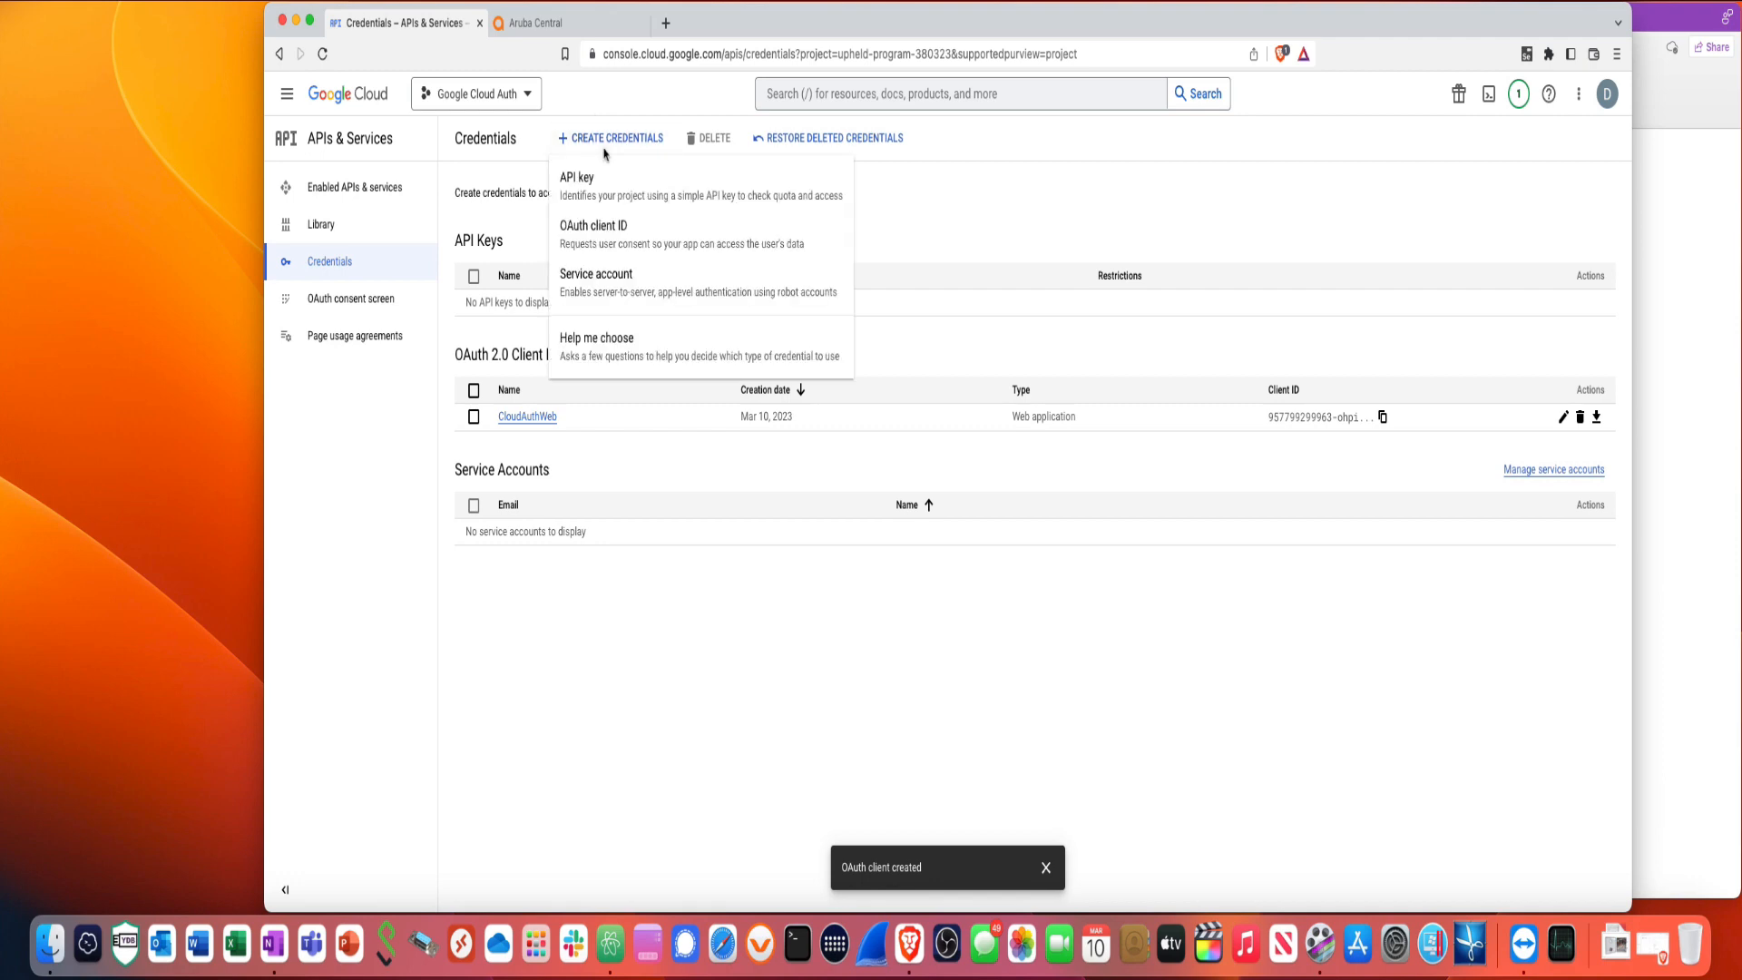
click(595, 287)
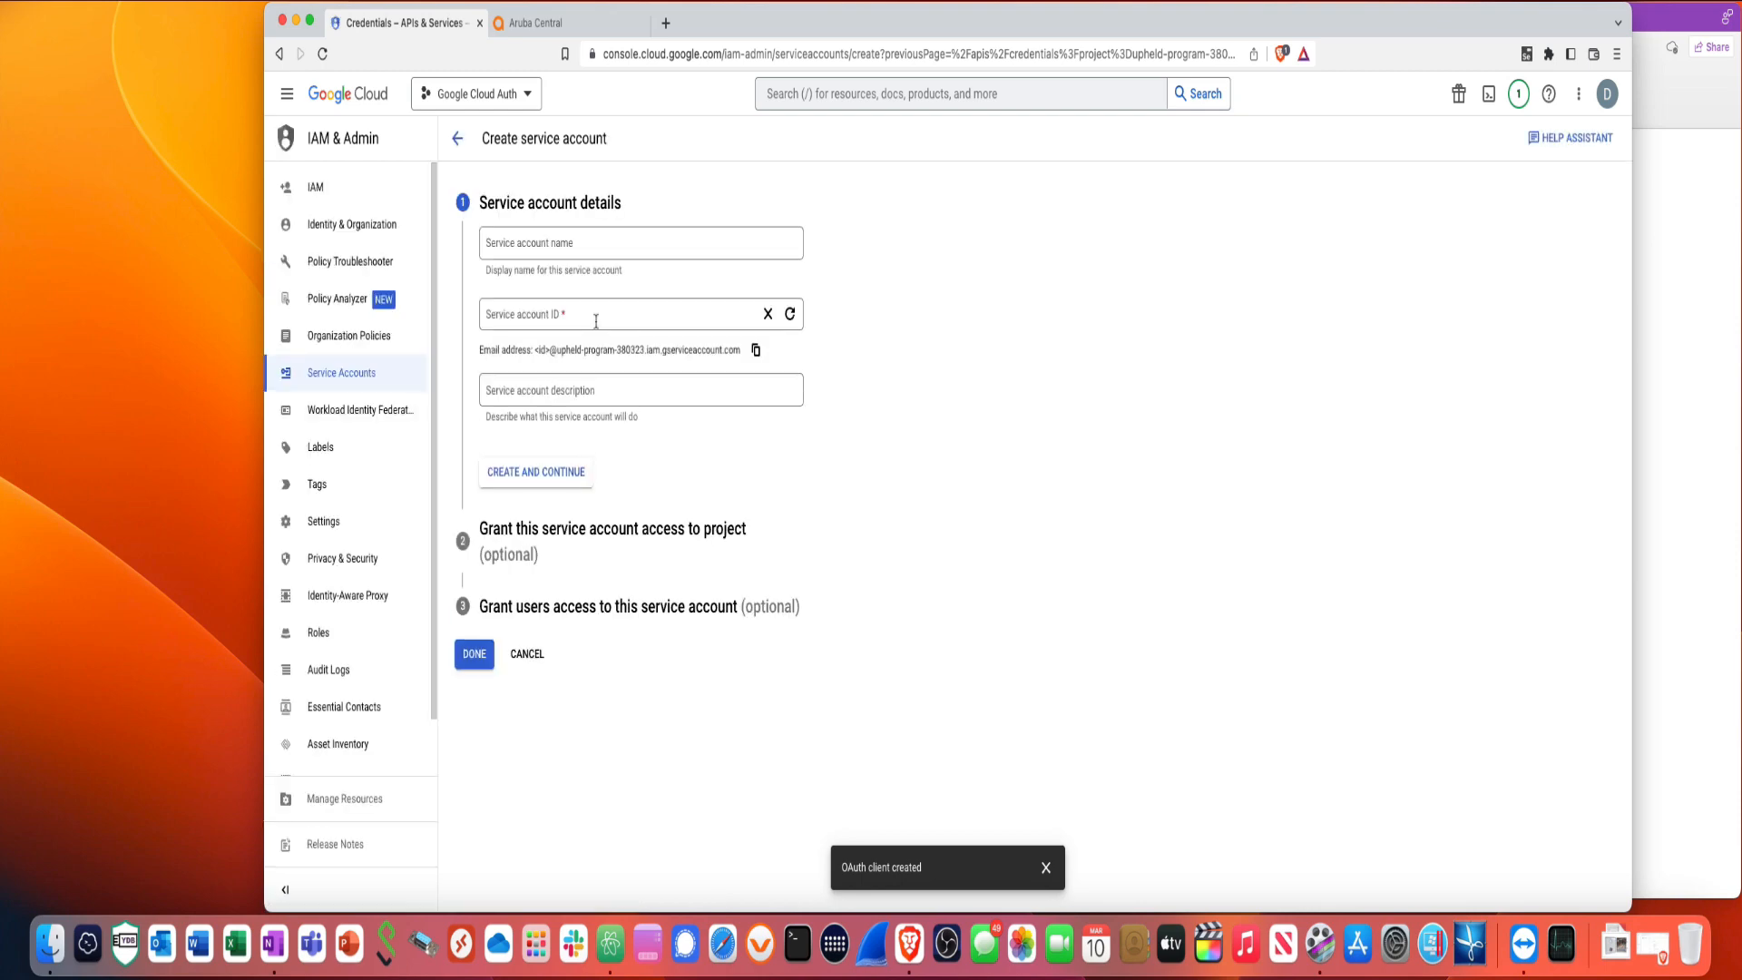
click(557, 255)
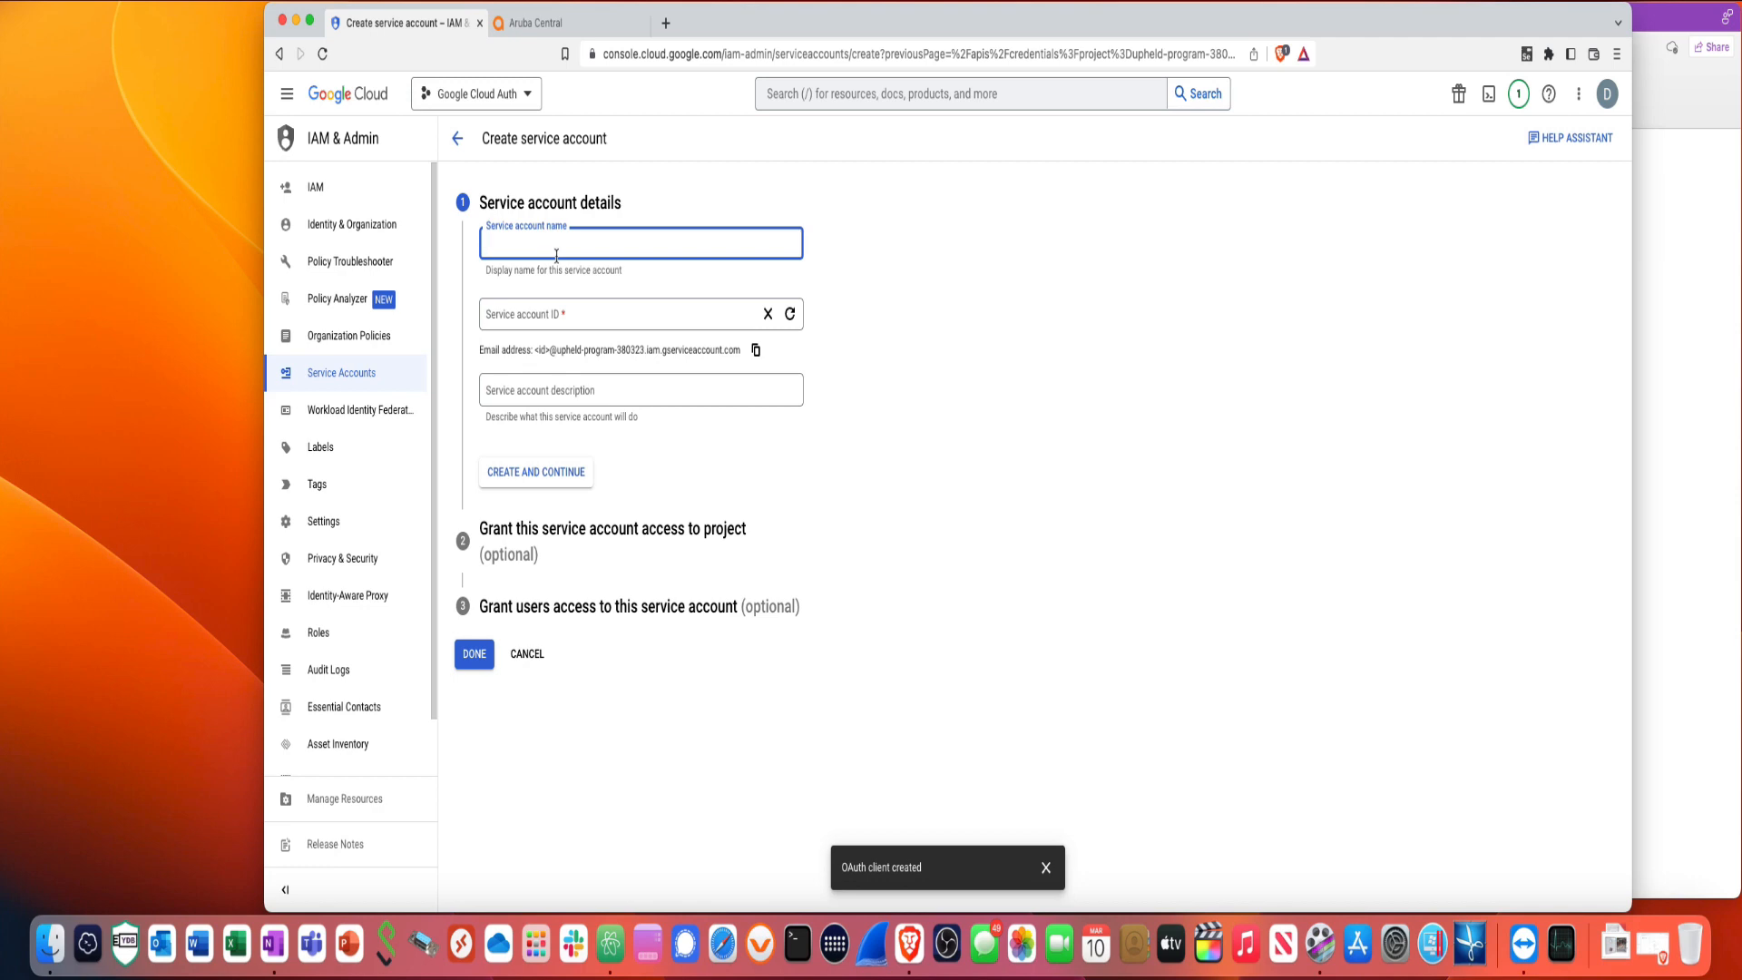
text(Service)
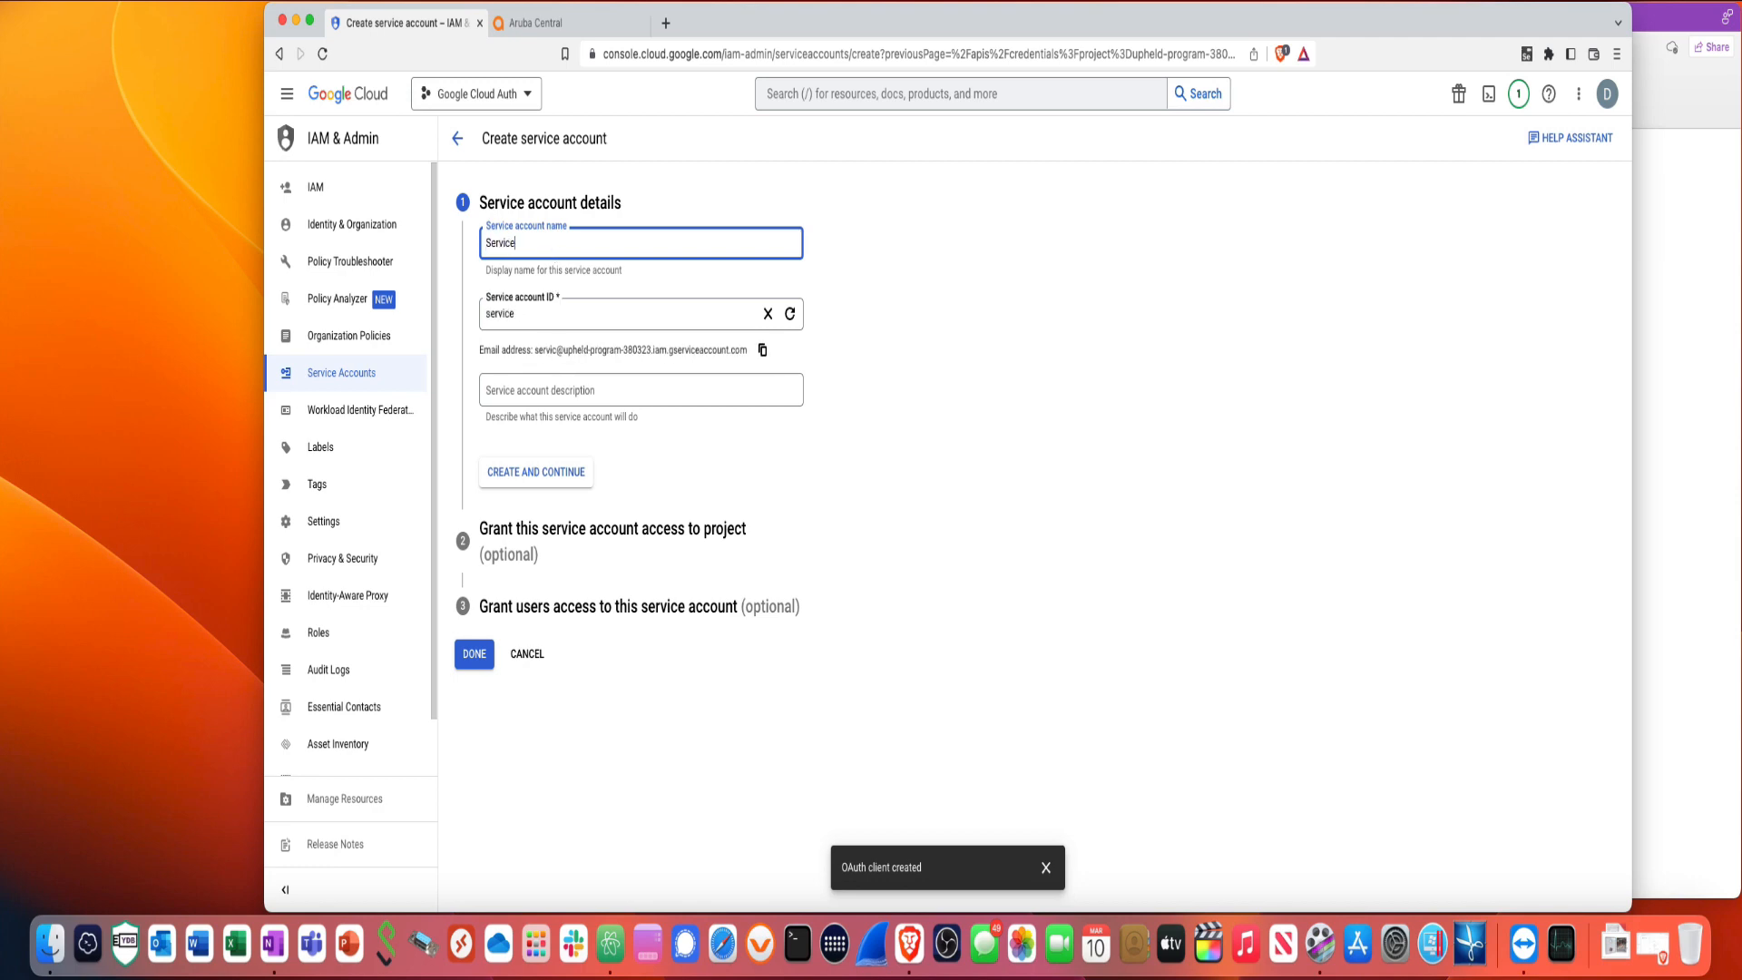
text(CloudA)
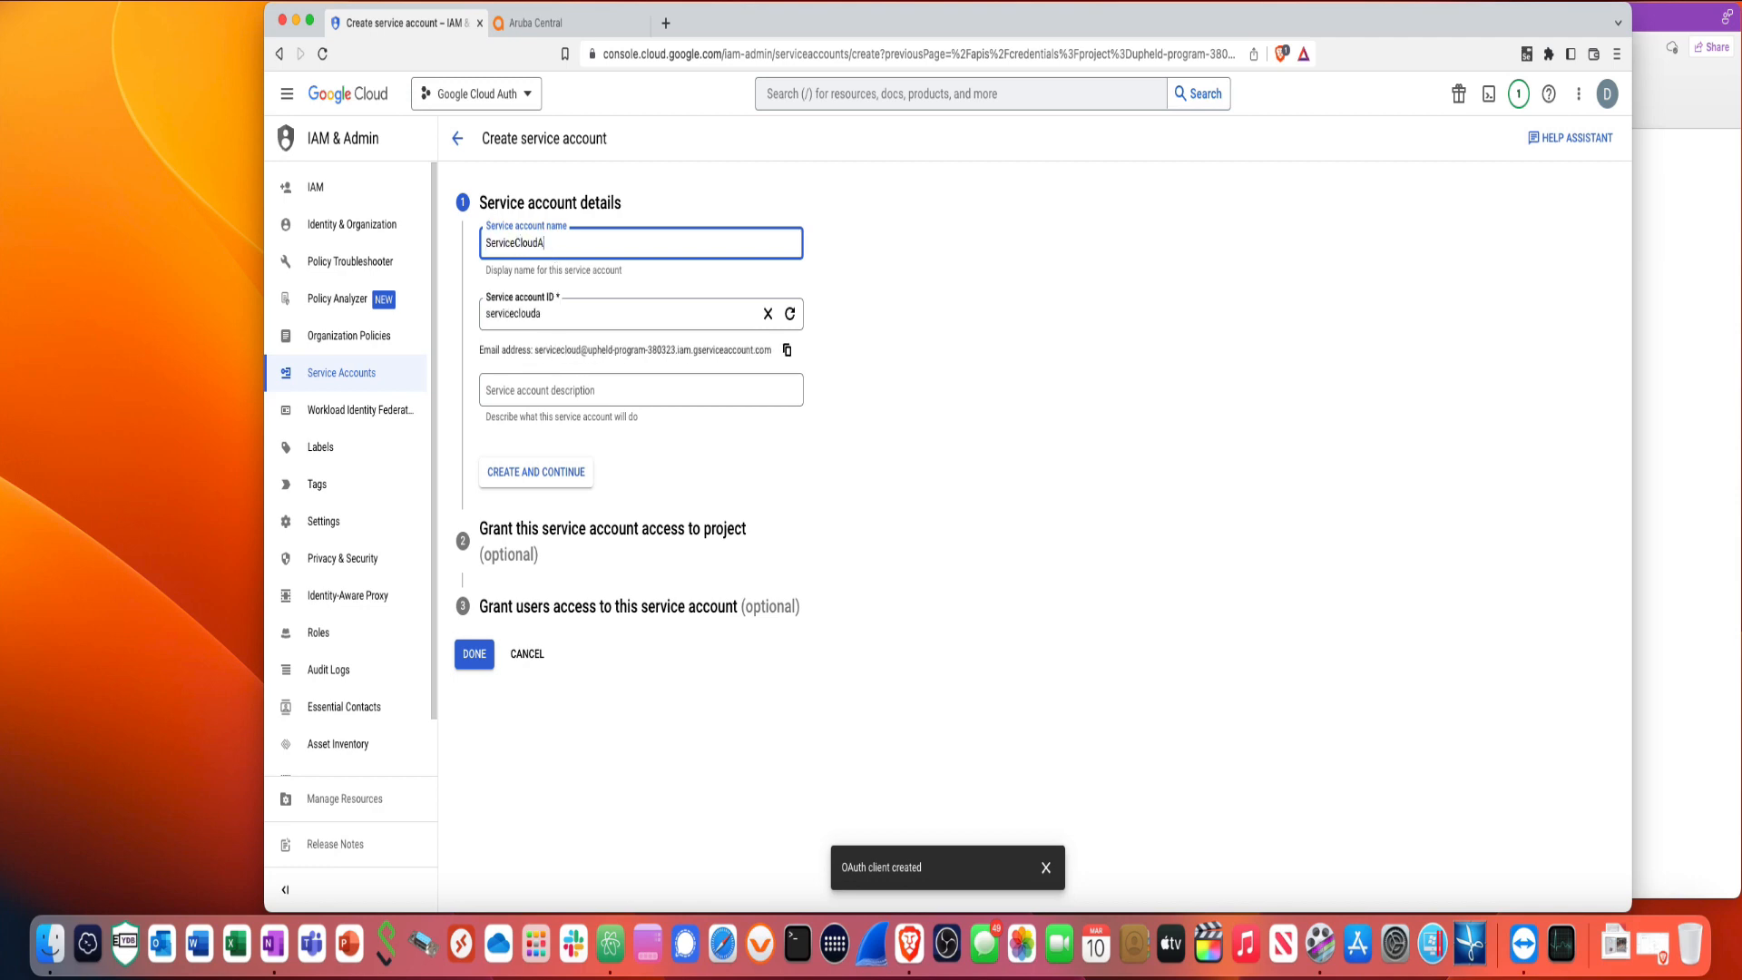
text(uth)
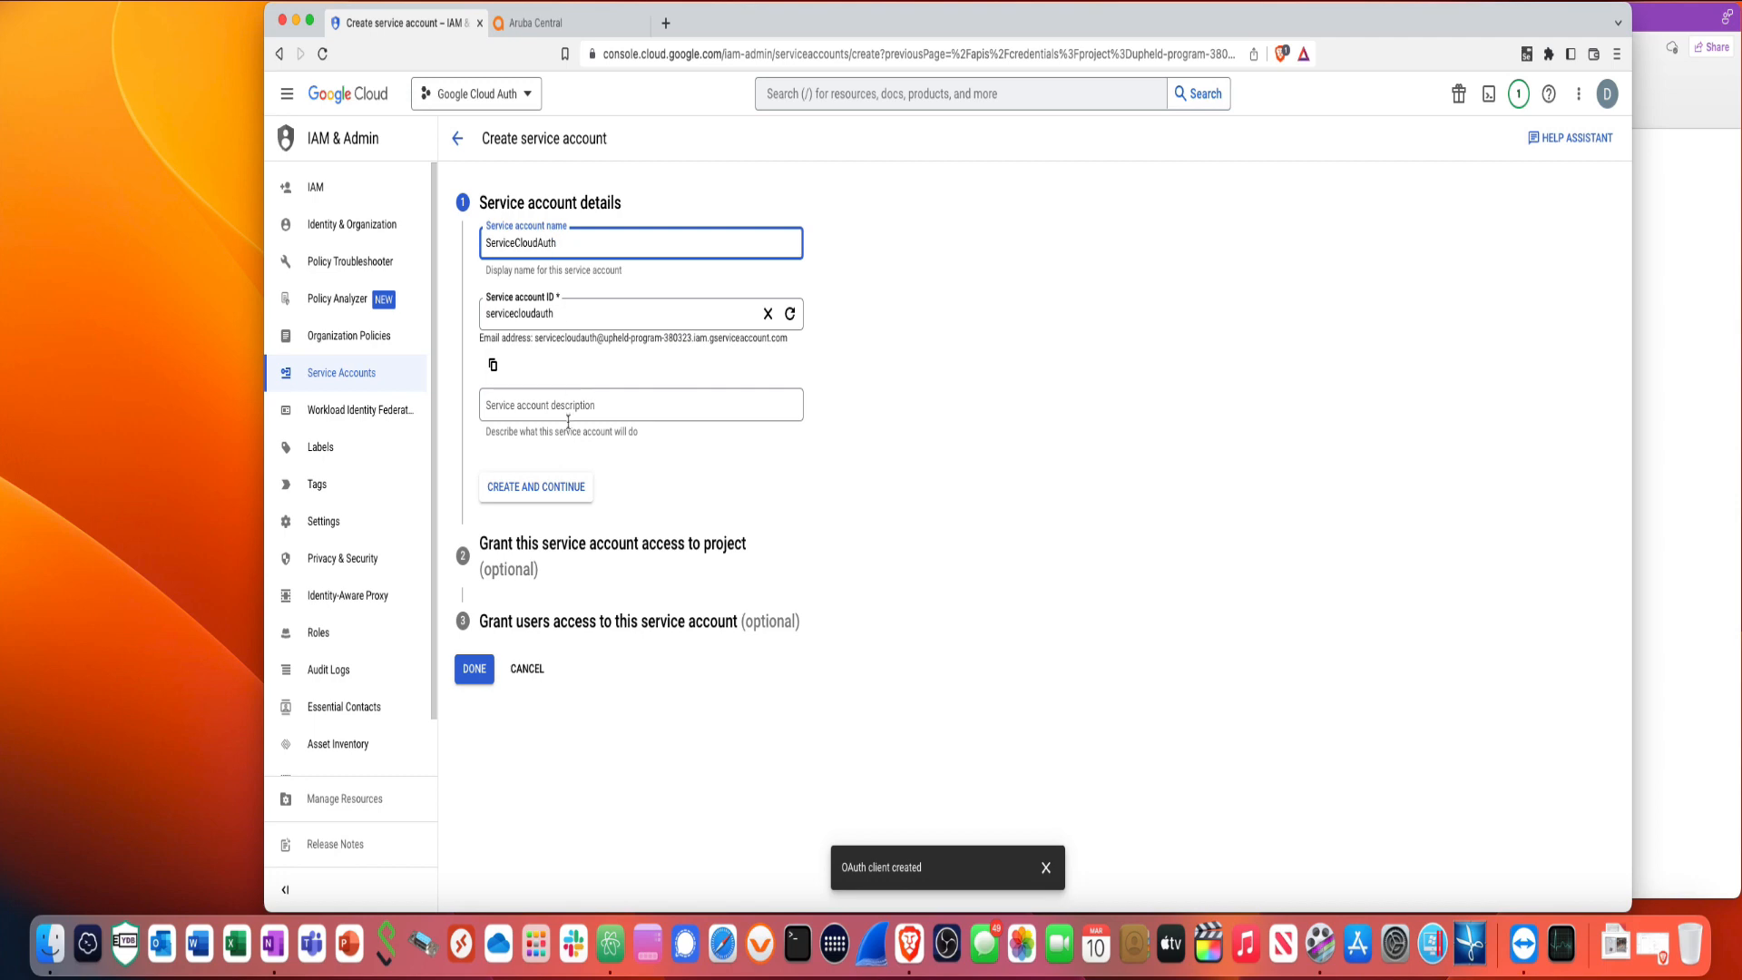
click(554, 494)
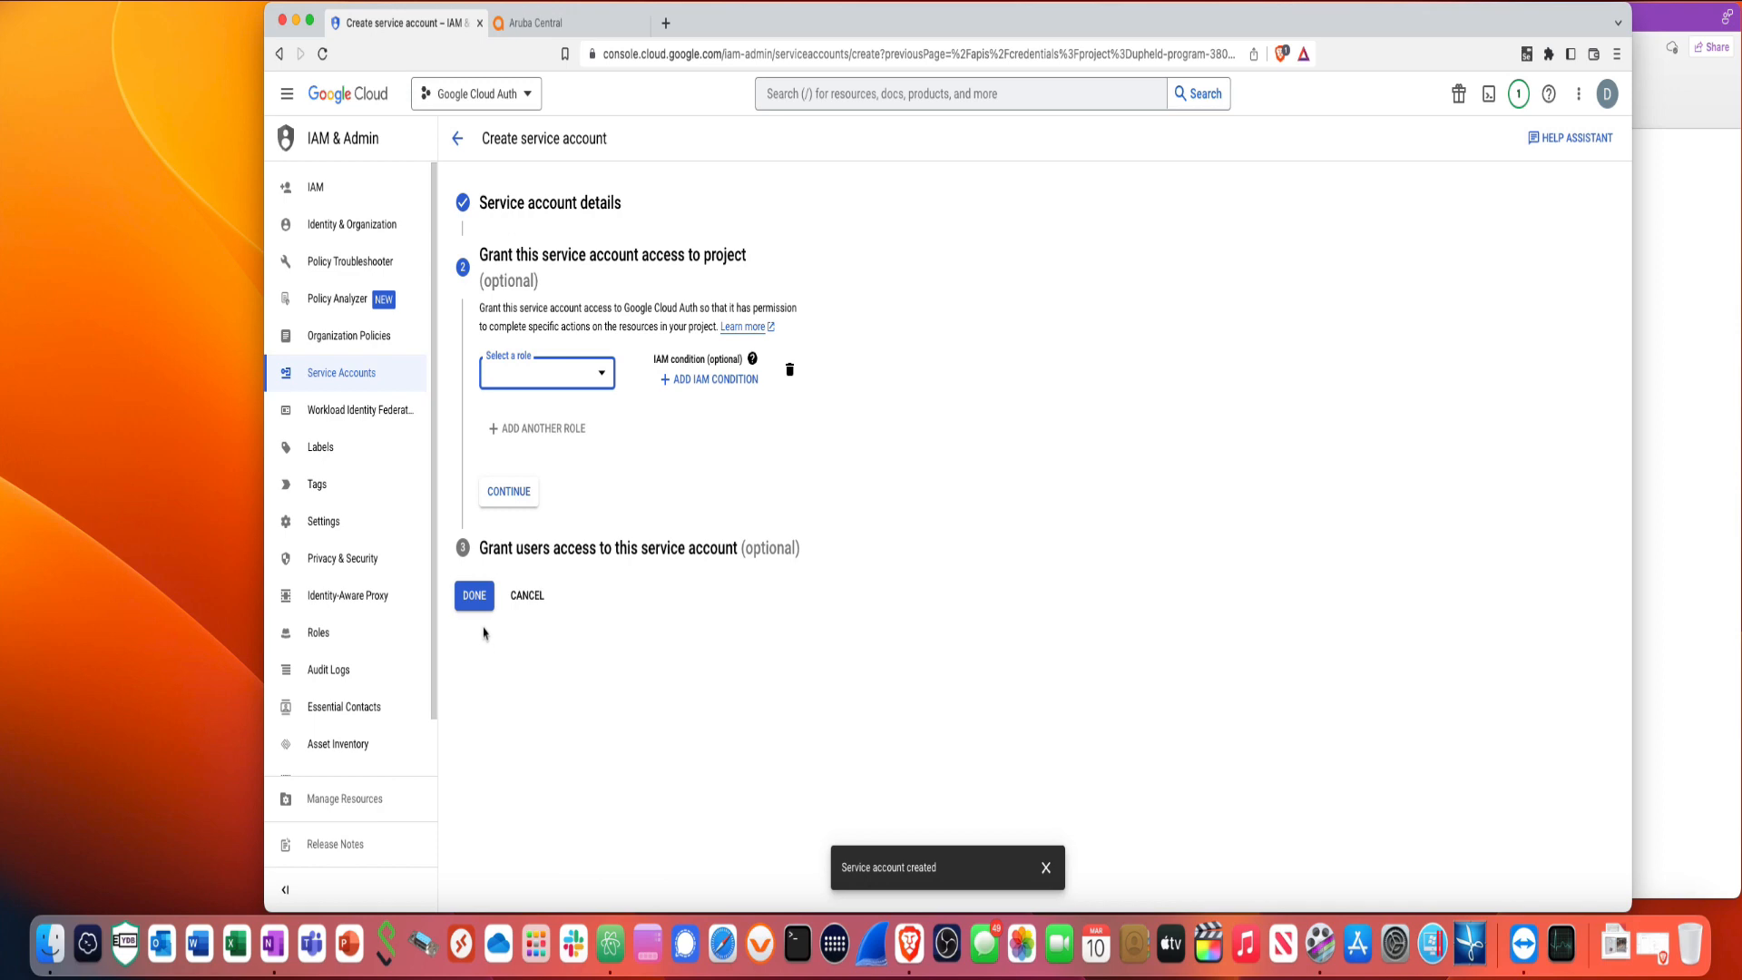
click(473, 596)
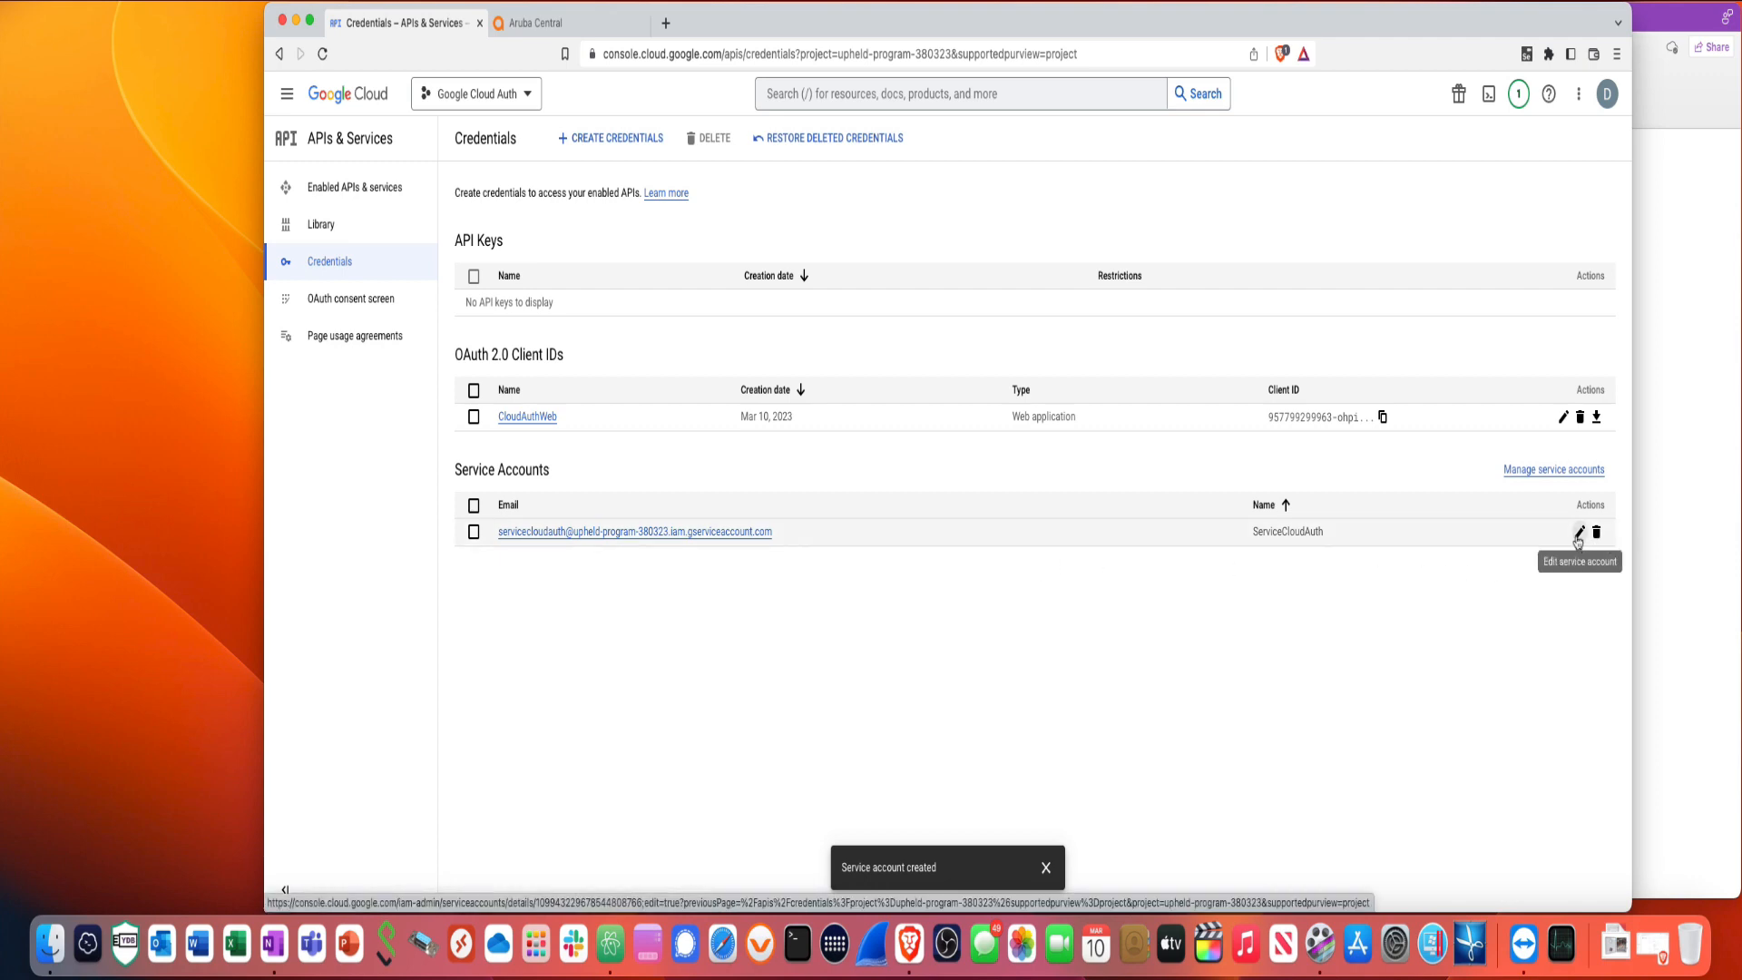
- Copy the Unique ID from ServiceCloudAuth's details page and return to the OneNote notes
click(726, 537)
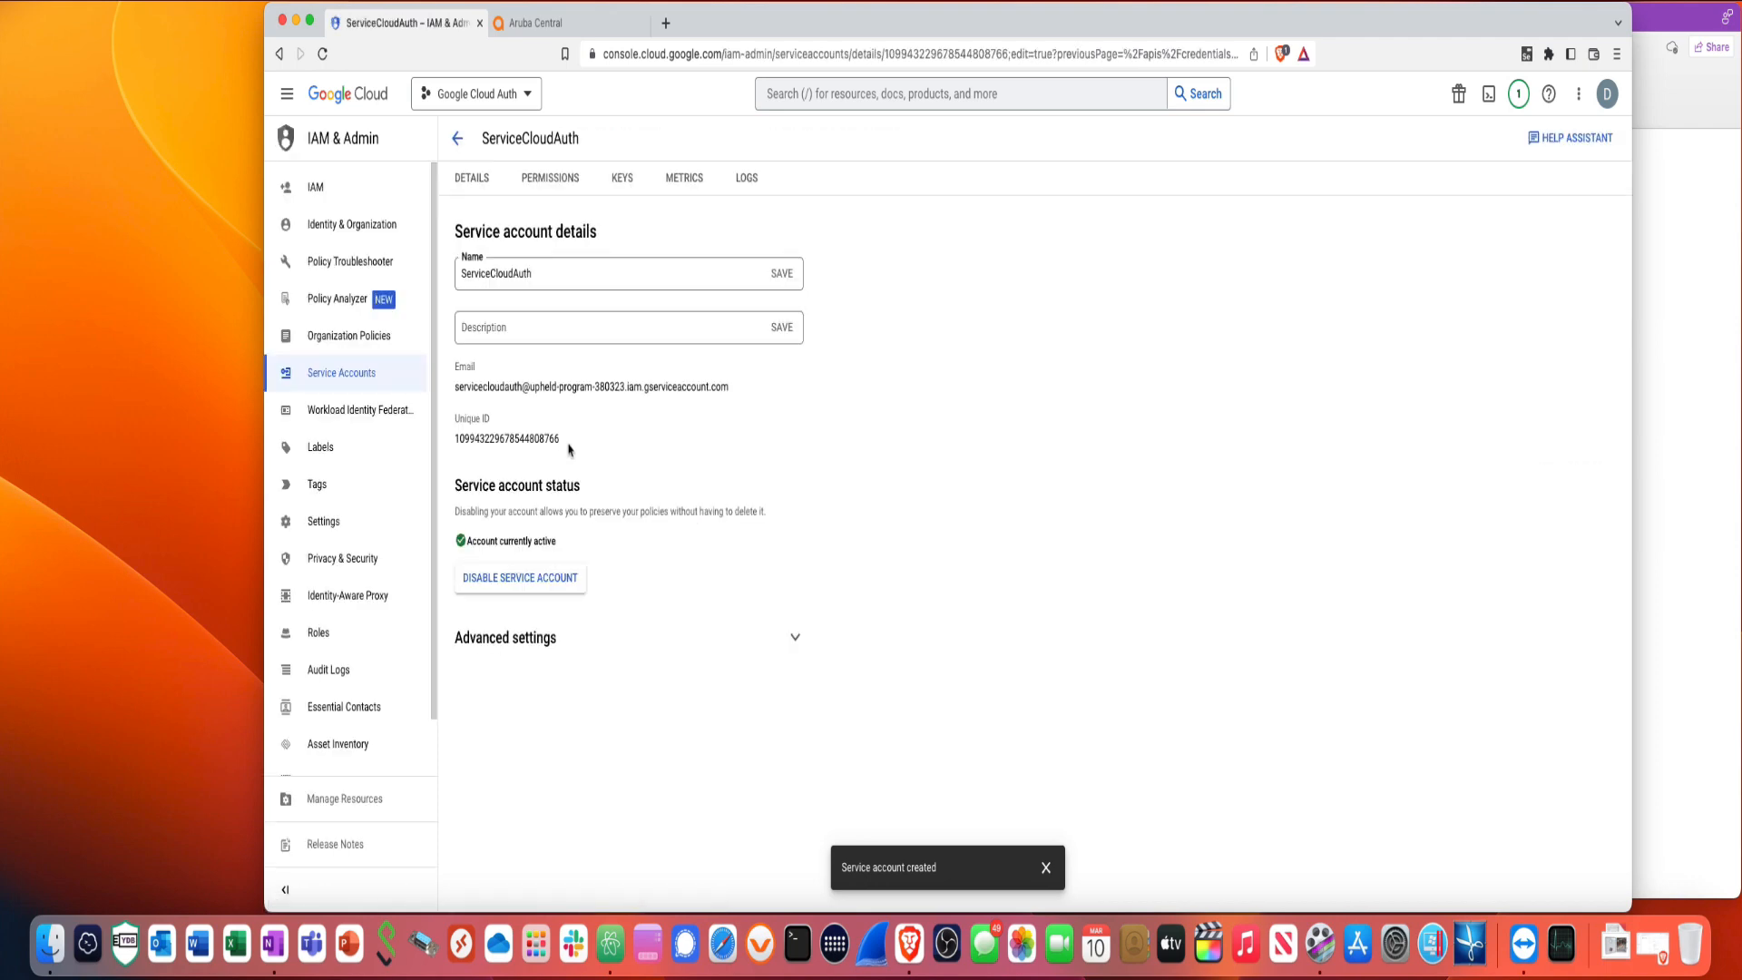
drag(565, 448, 455, 445)
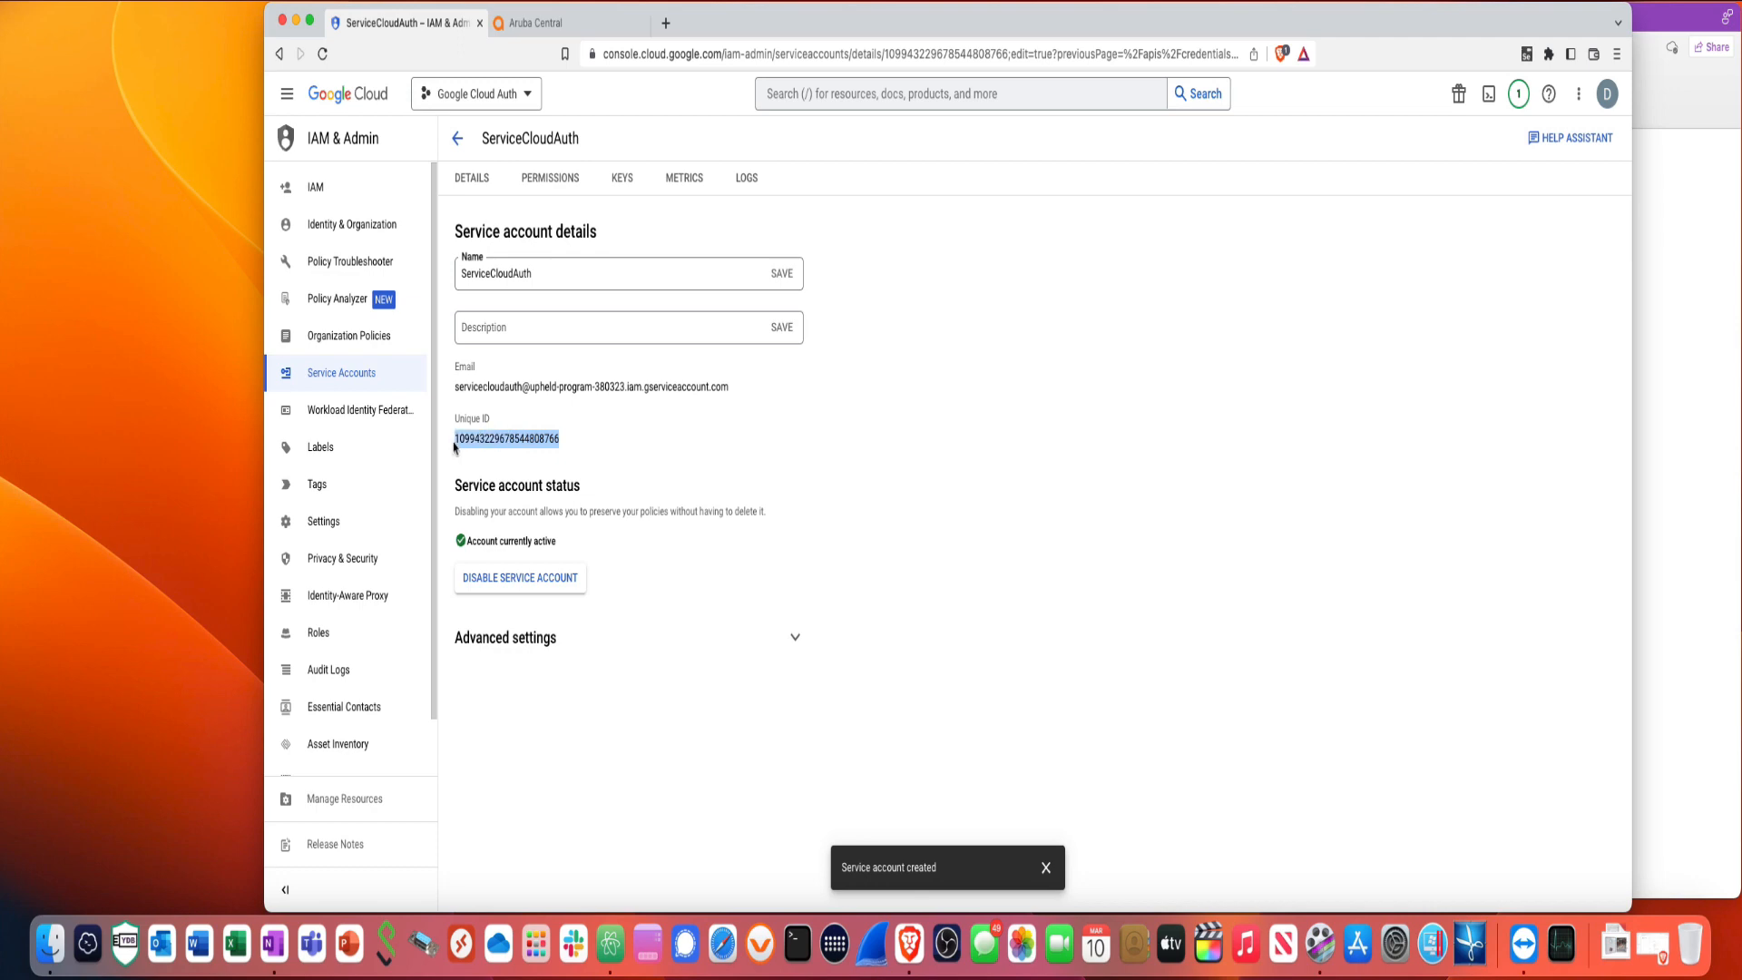
right_click(466, 444)
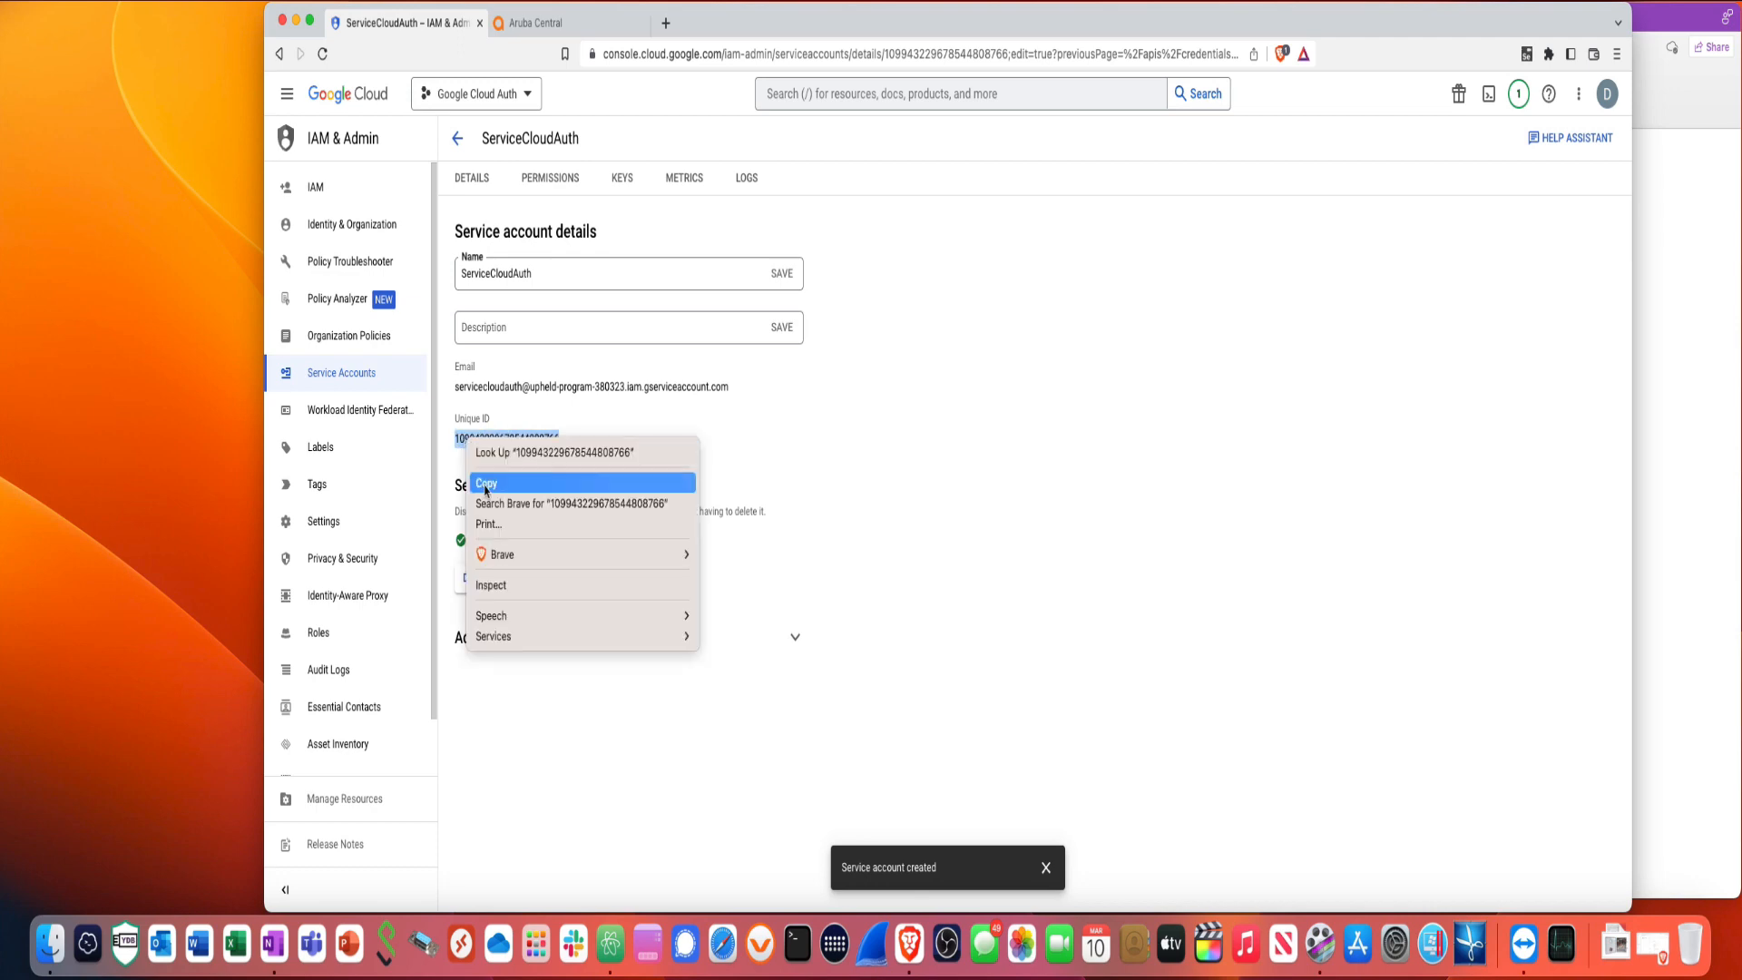
click(478, 478)
click(1650, 514)
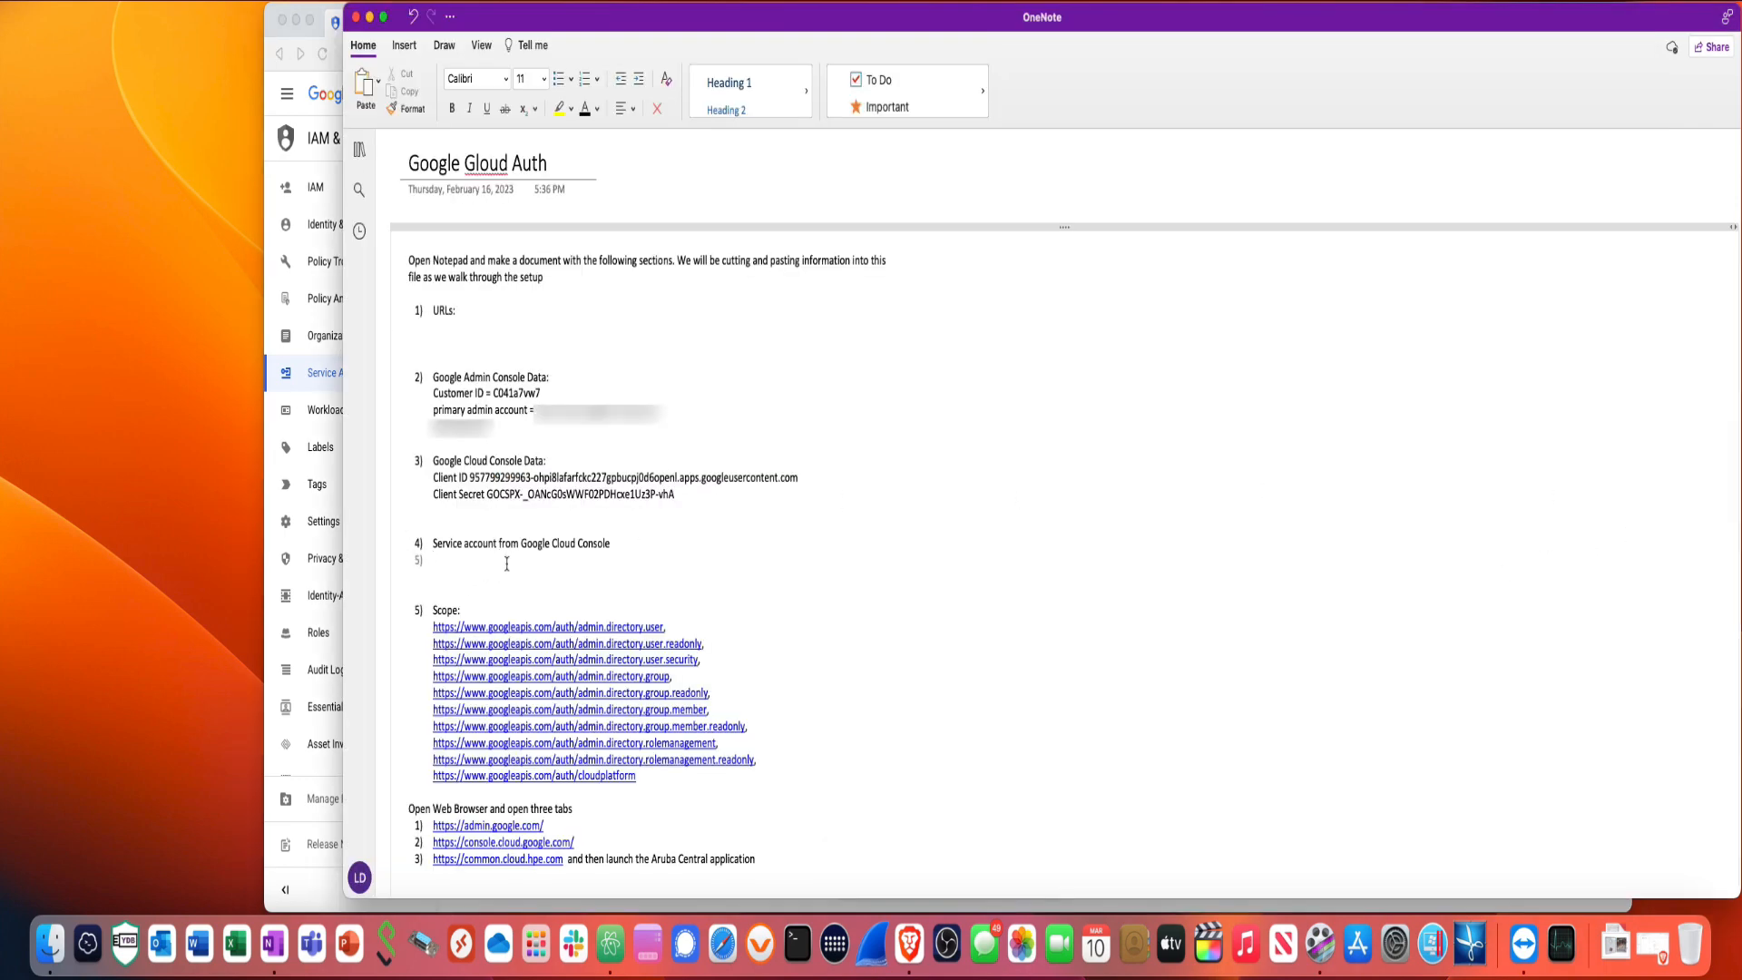
- Add an unnumbered 'Unique ID' line in section 4 holding the pasted service account ID
text(U)
key(BackSpace)
text(Unique ID =)
right_click(508, 563)
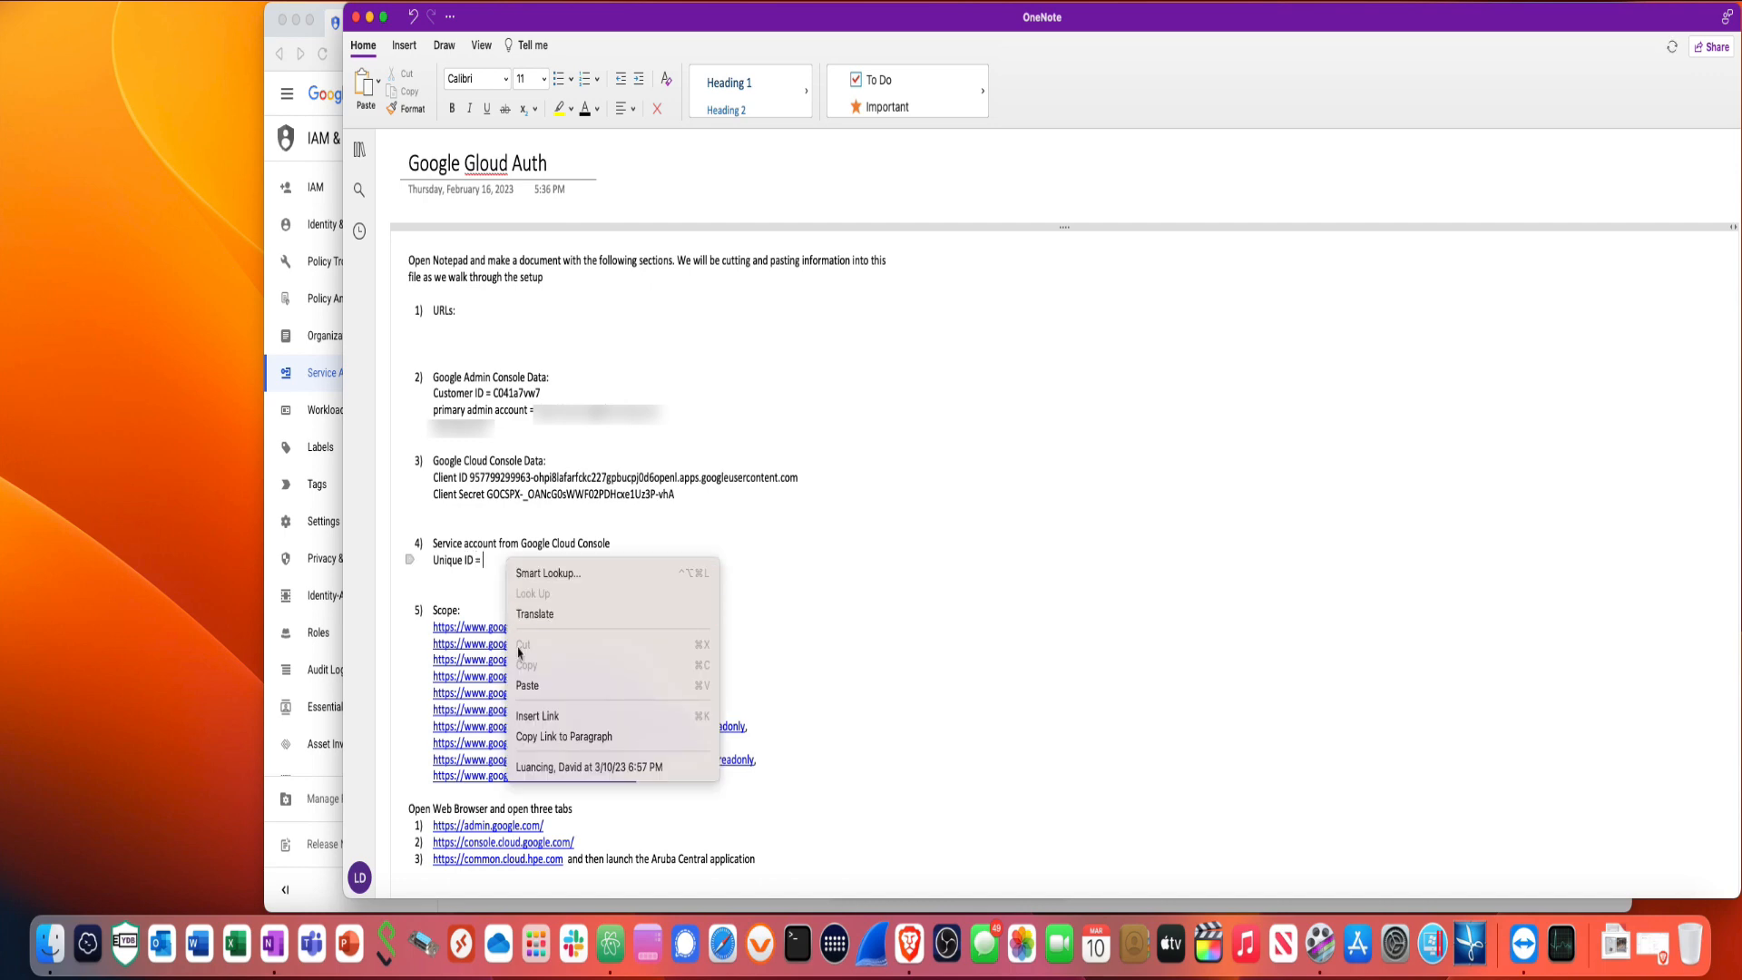
click(533, 687)
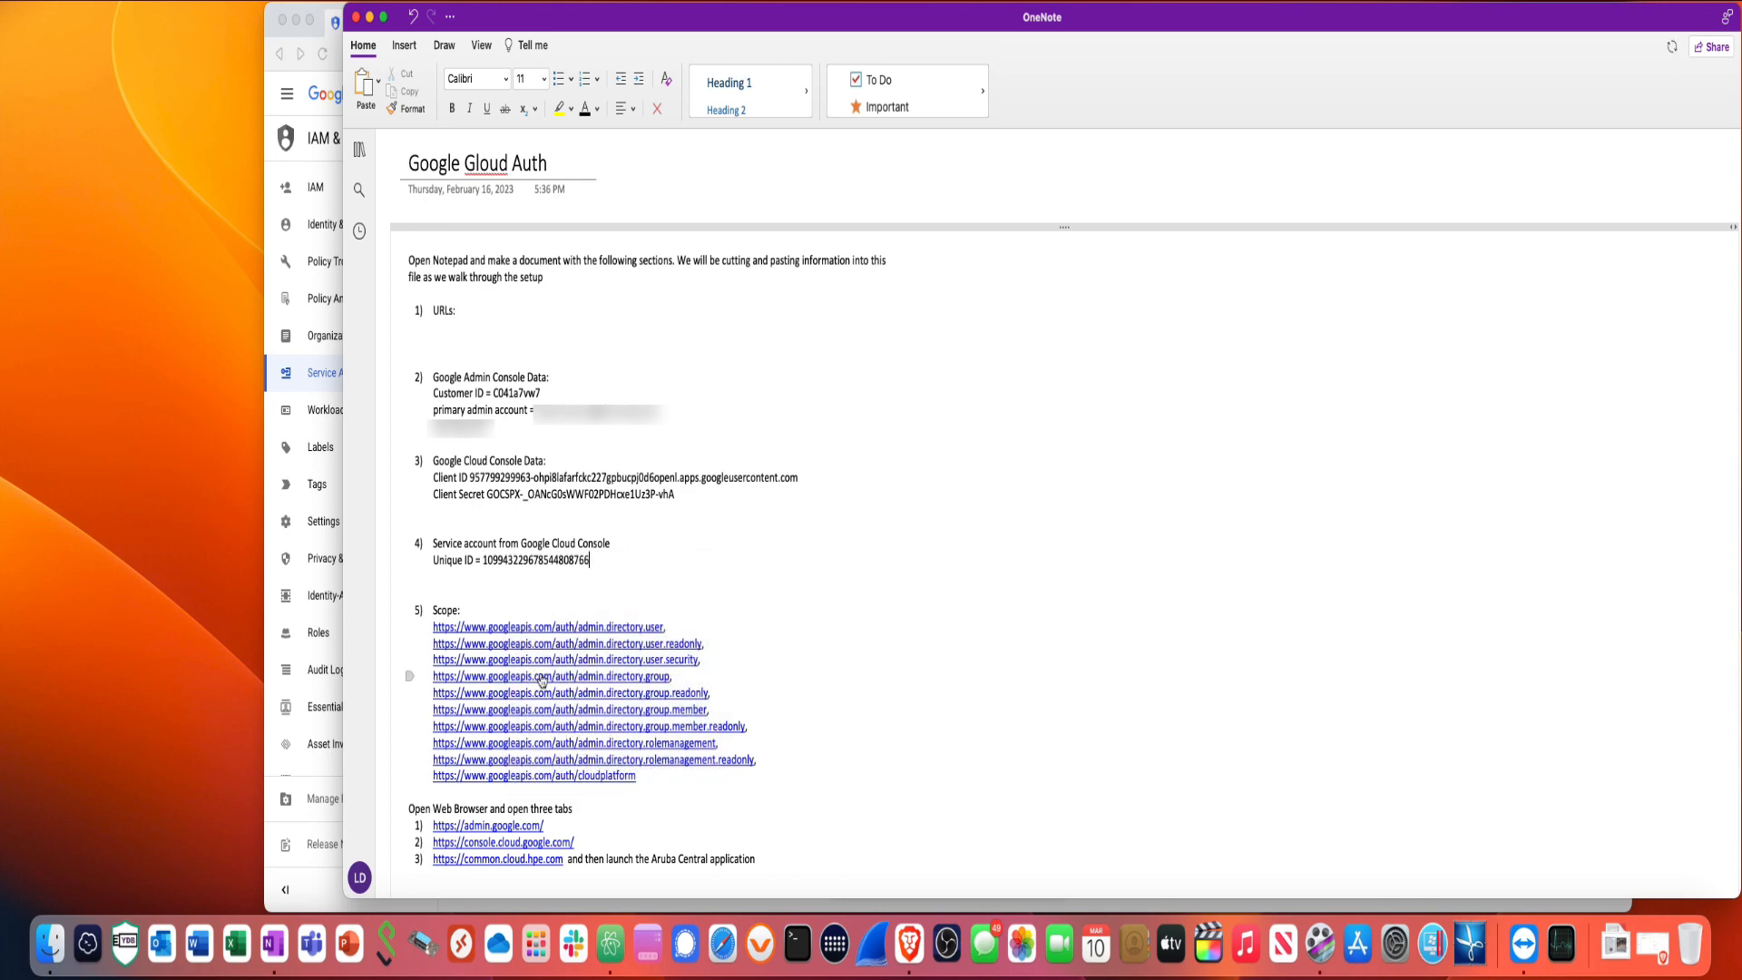
click(300, 785)
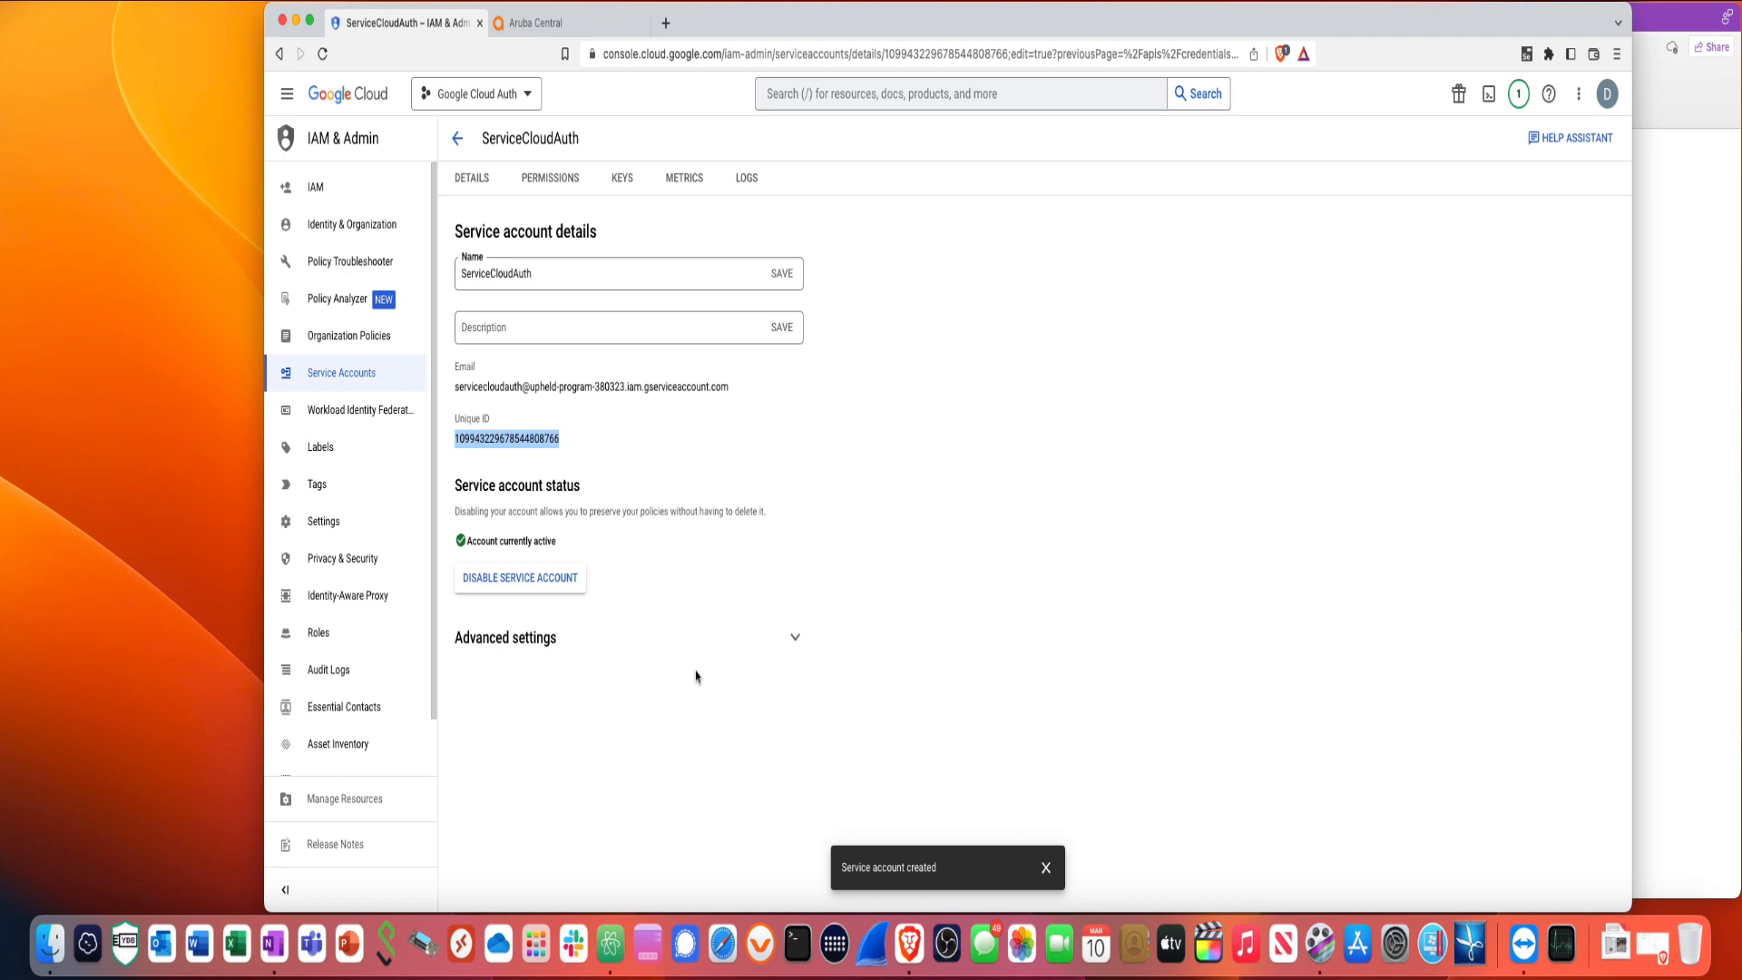
- Create a new JSON private key for ServiceCloudAuth and save the key file to Documents
click(622, 182)
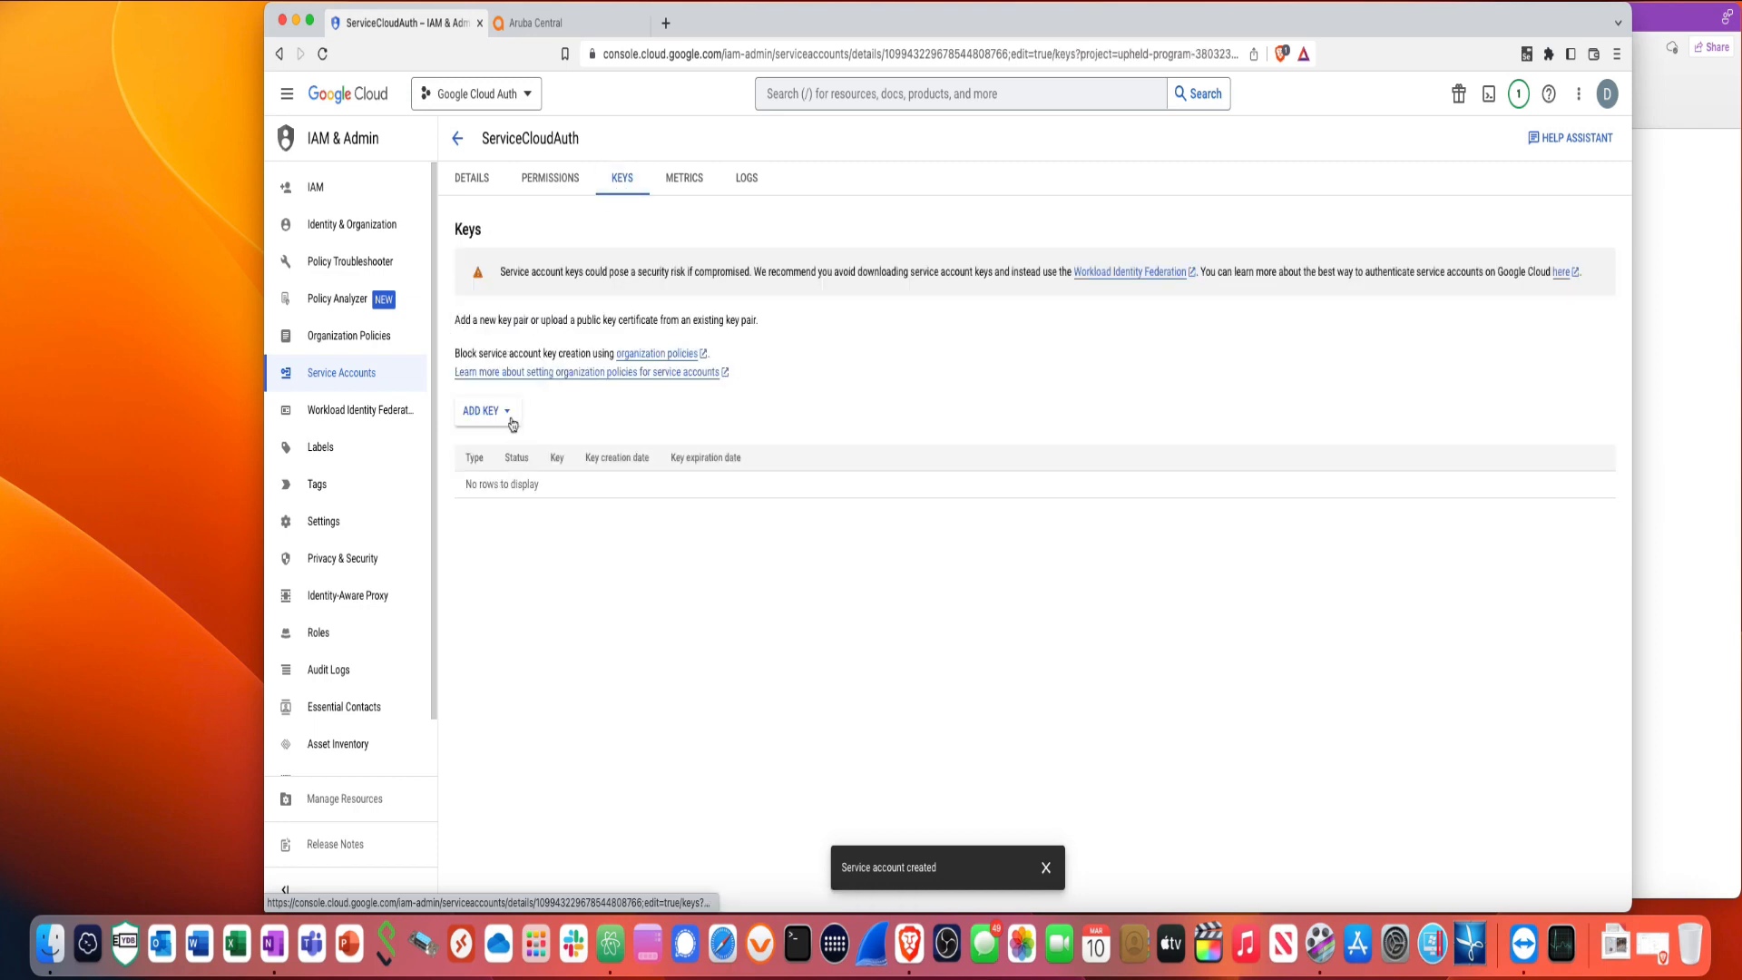
click(508, 415)
click(508, 451)
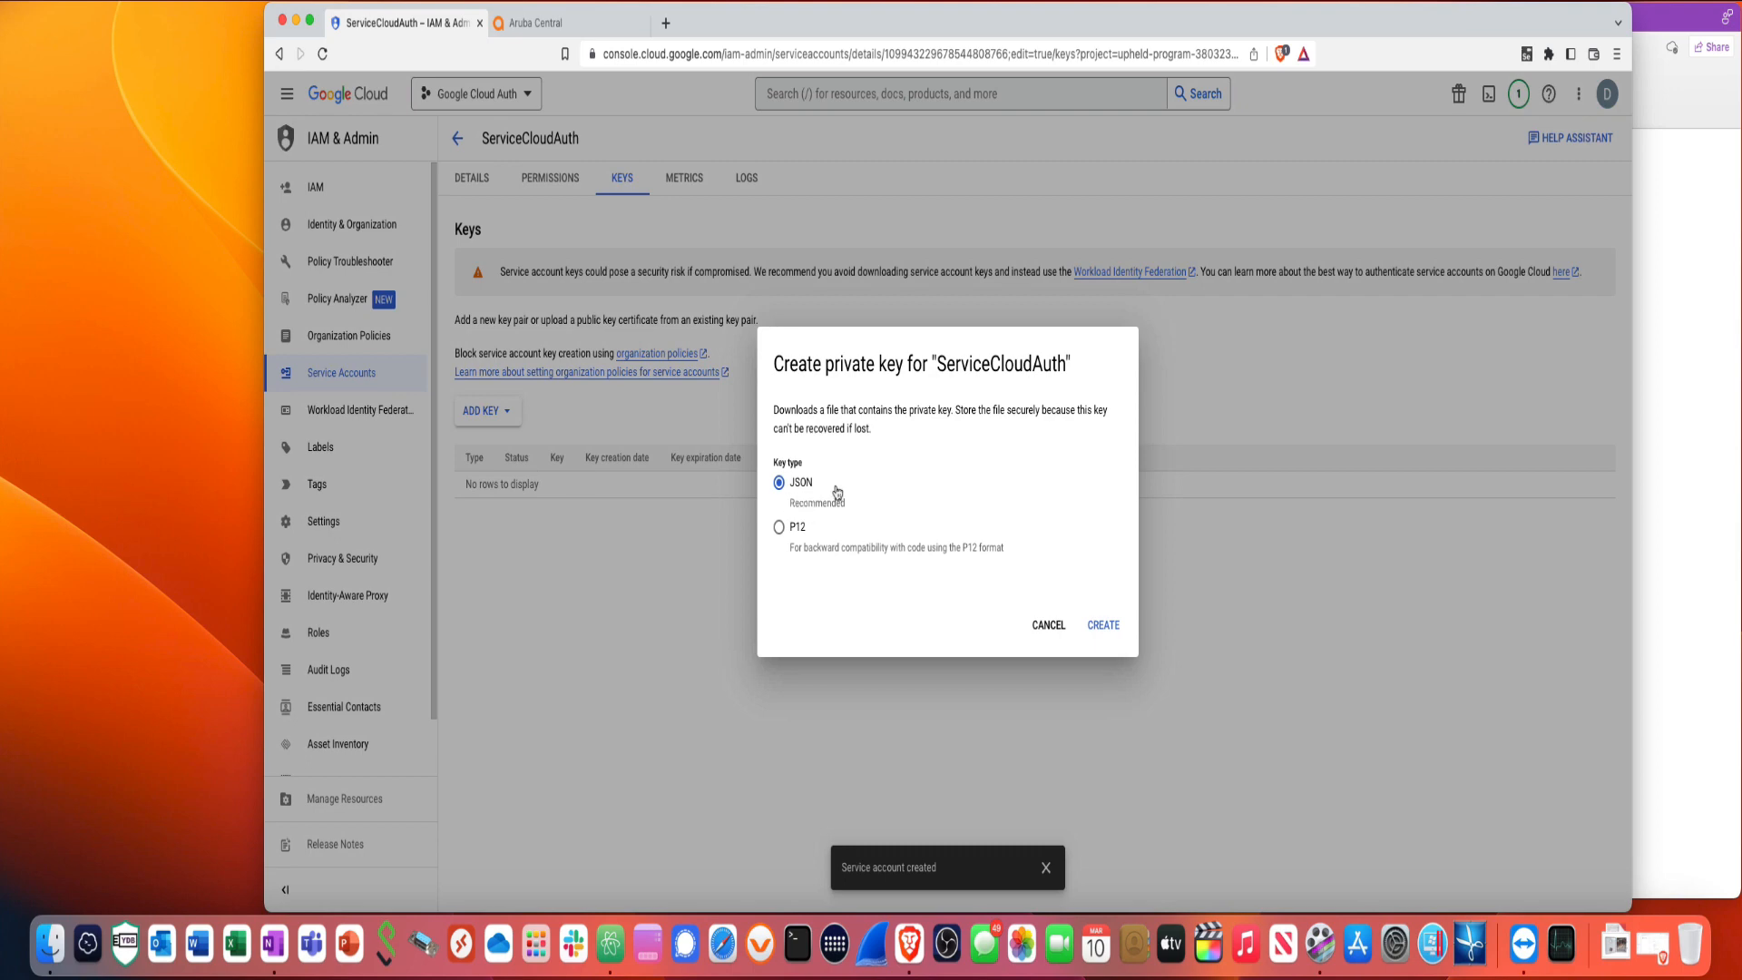
click(1109, 633)
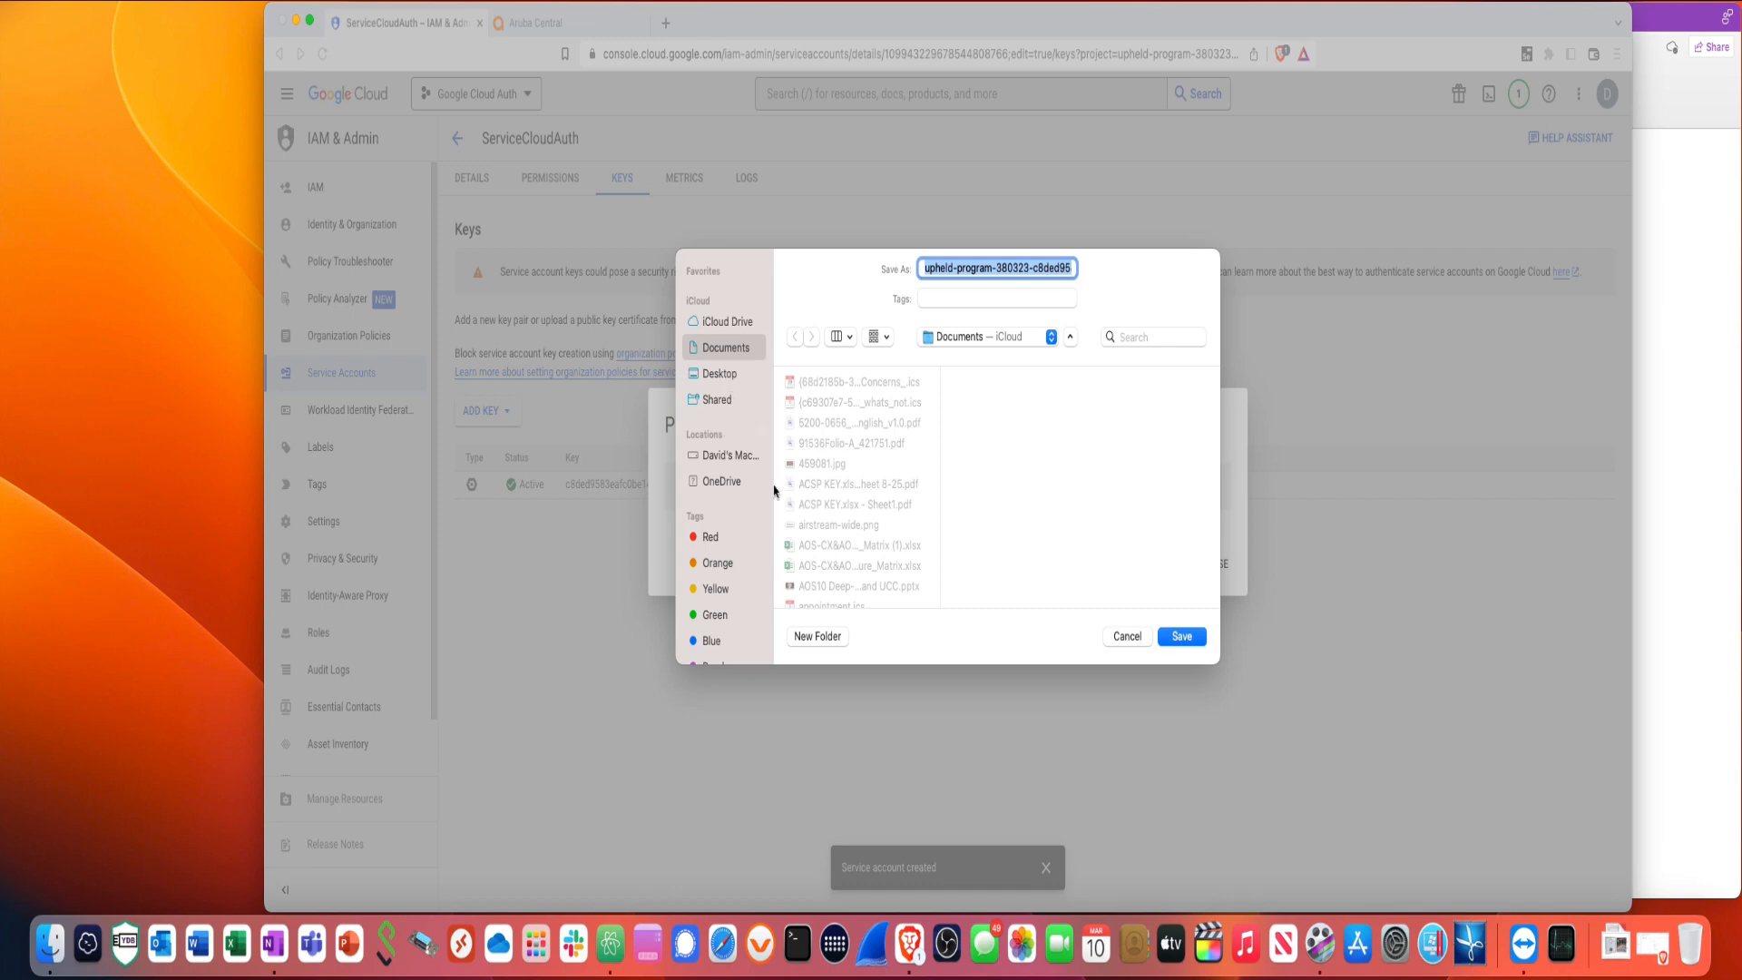
click(1185, 640)
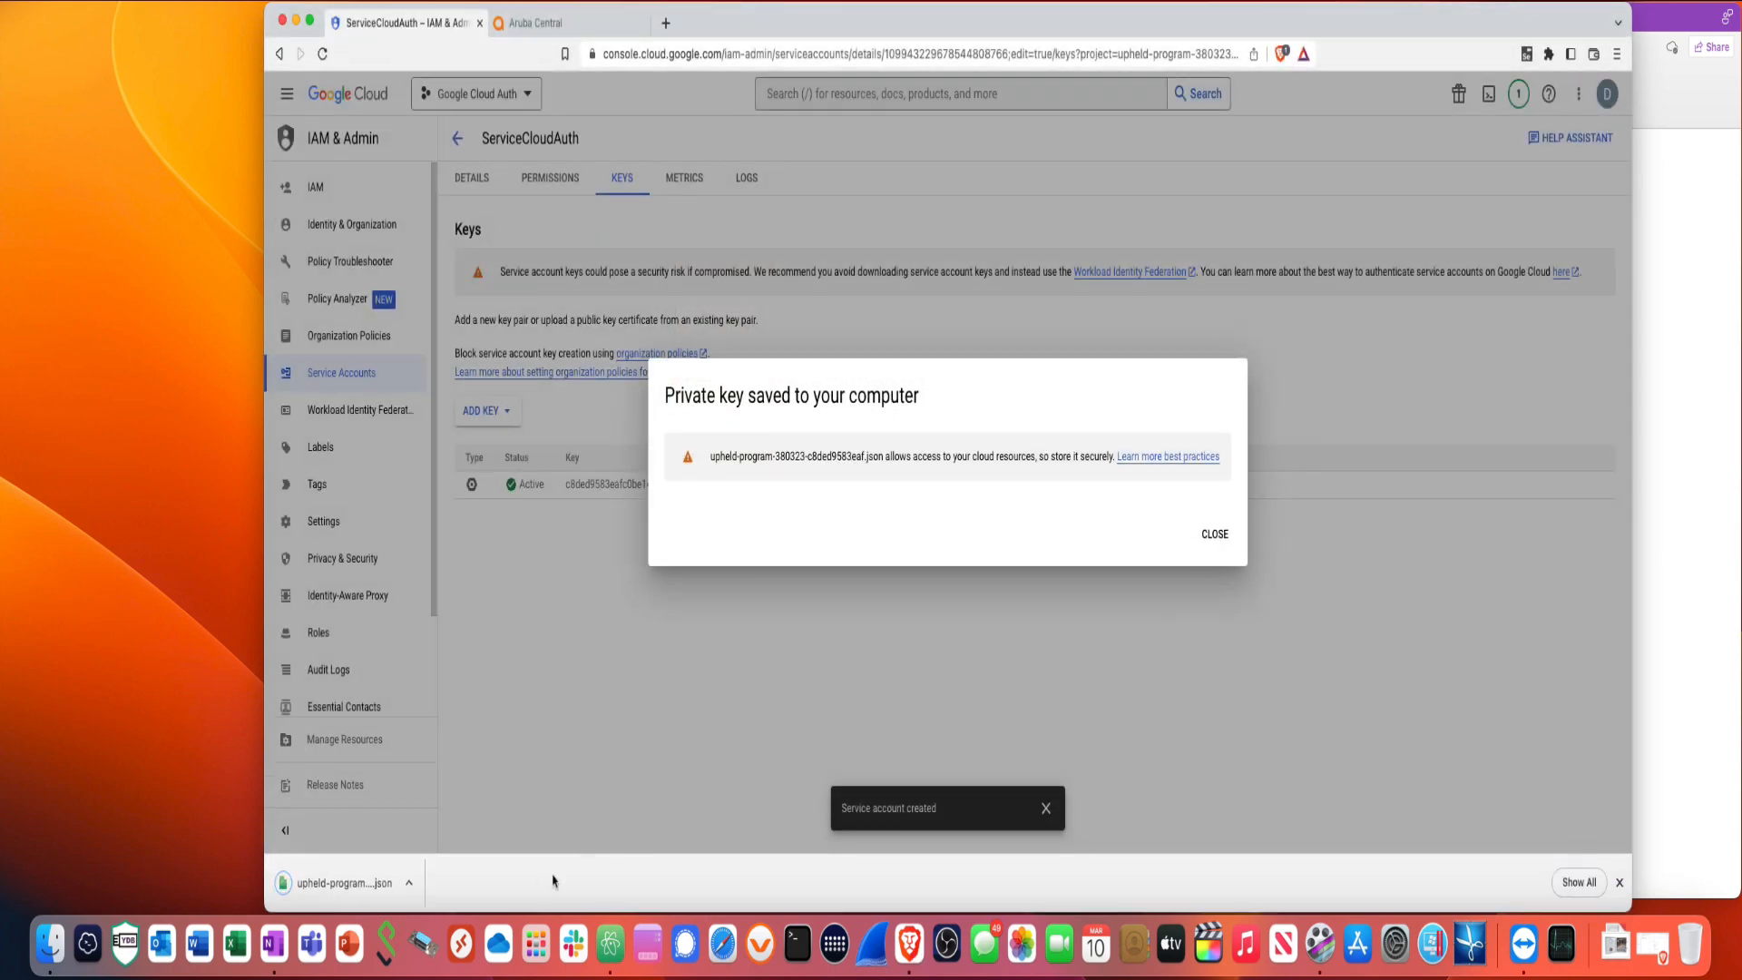
click(1213, 534)
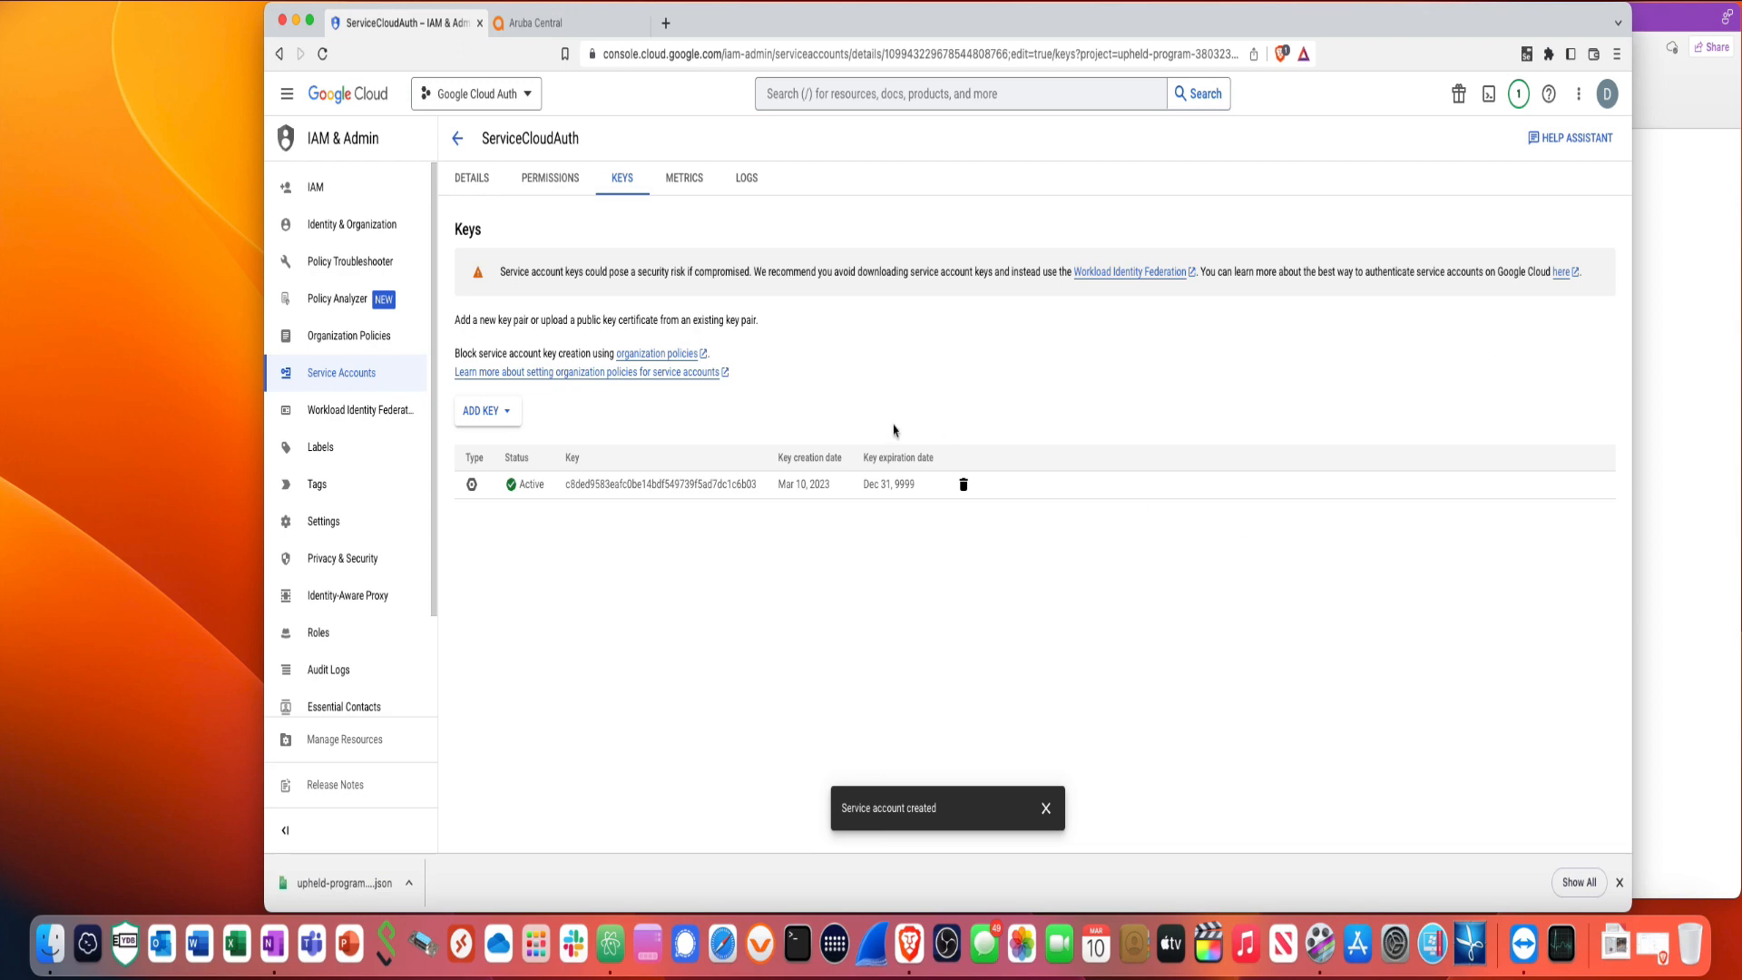
- Go to admin.google.com in a new tab and sign in with the admin password
click(666, 23)
text(admin)
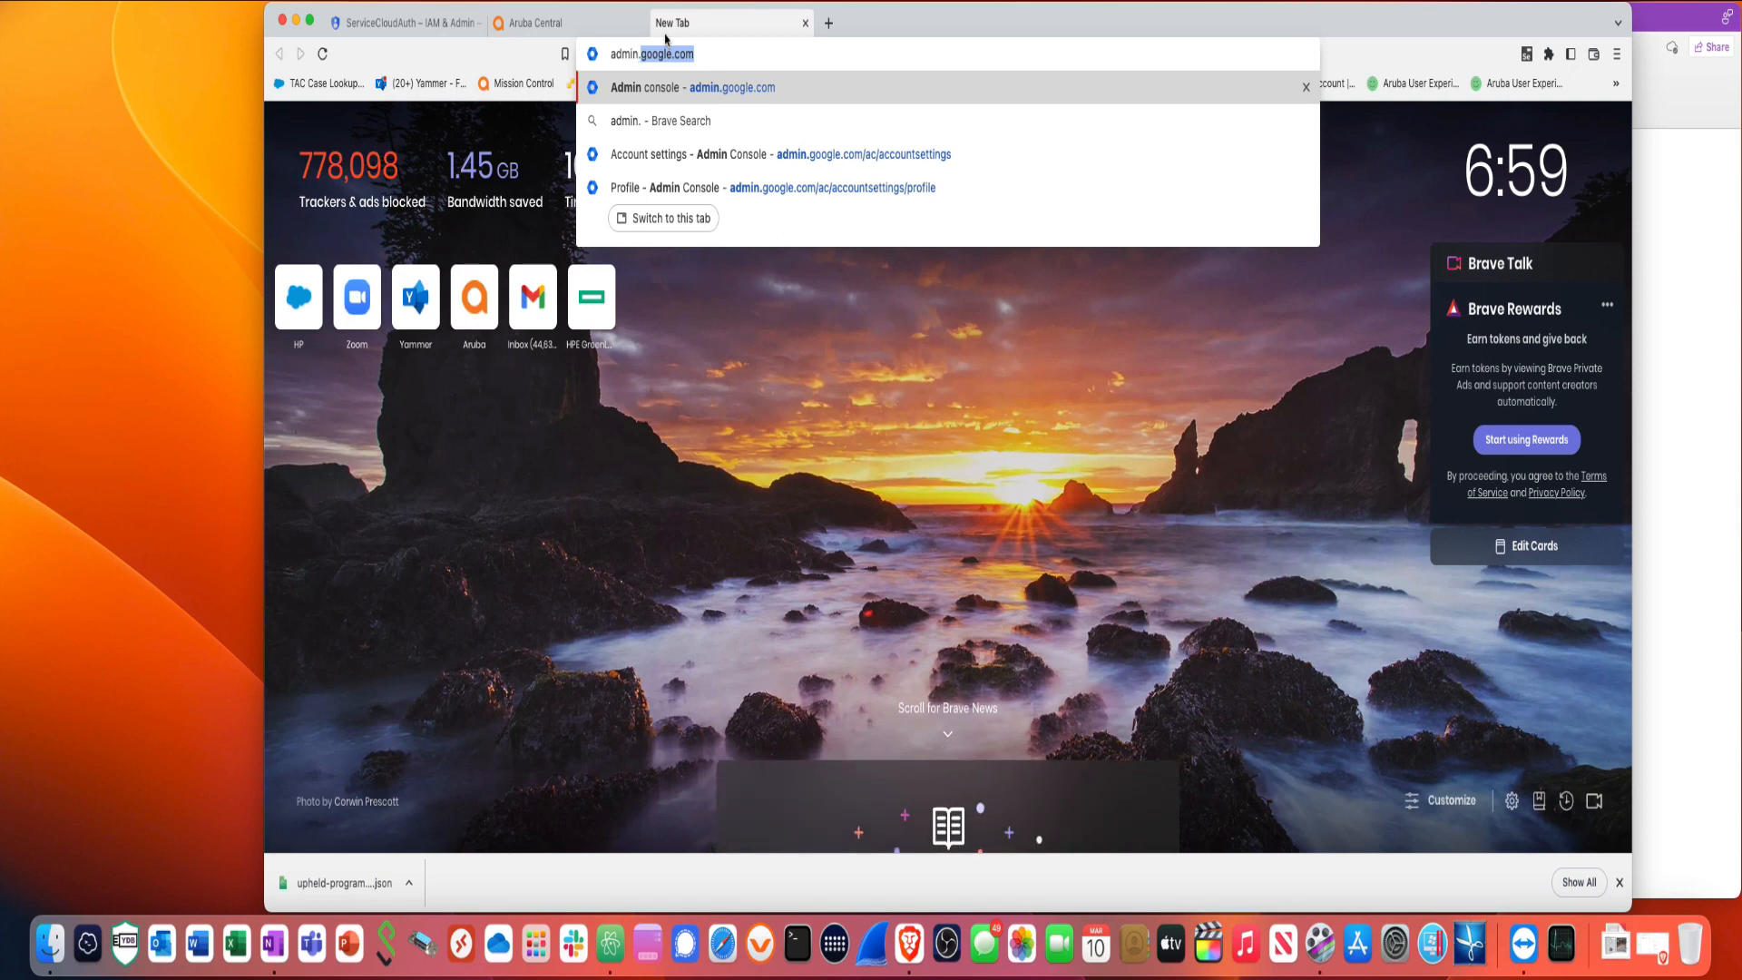
text(.goolg.e)
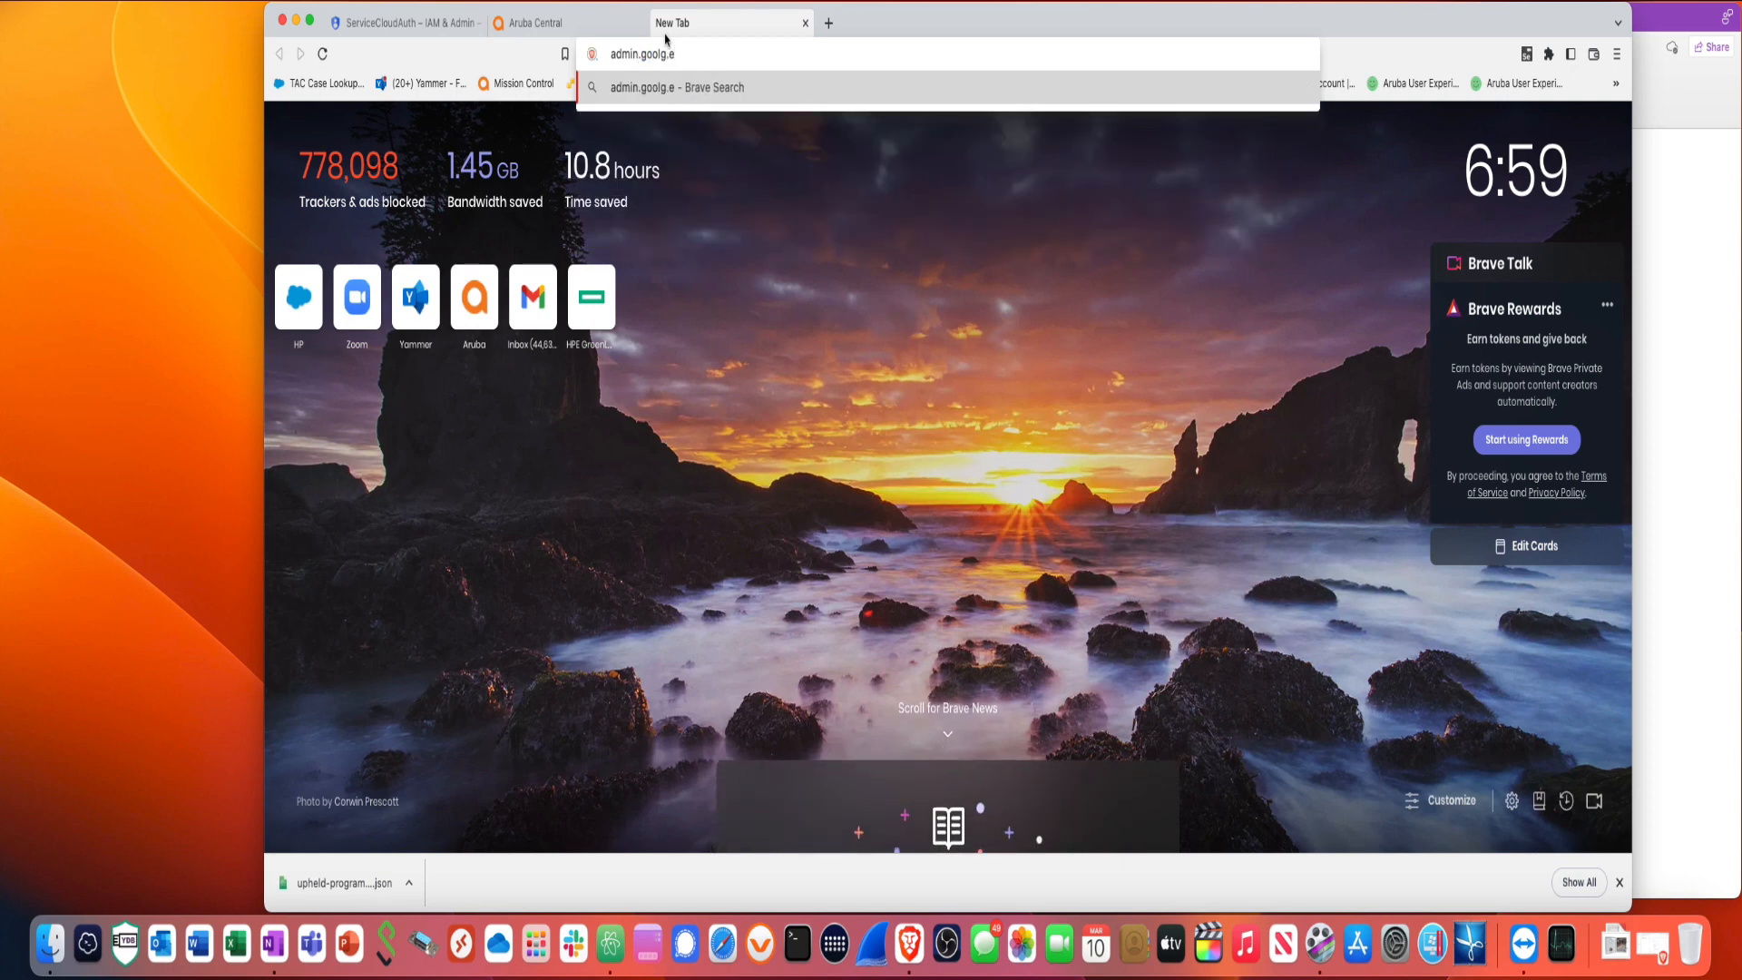
key(BackSpace)
key(BackSpace)
text(e.com)
key(Return)
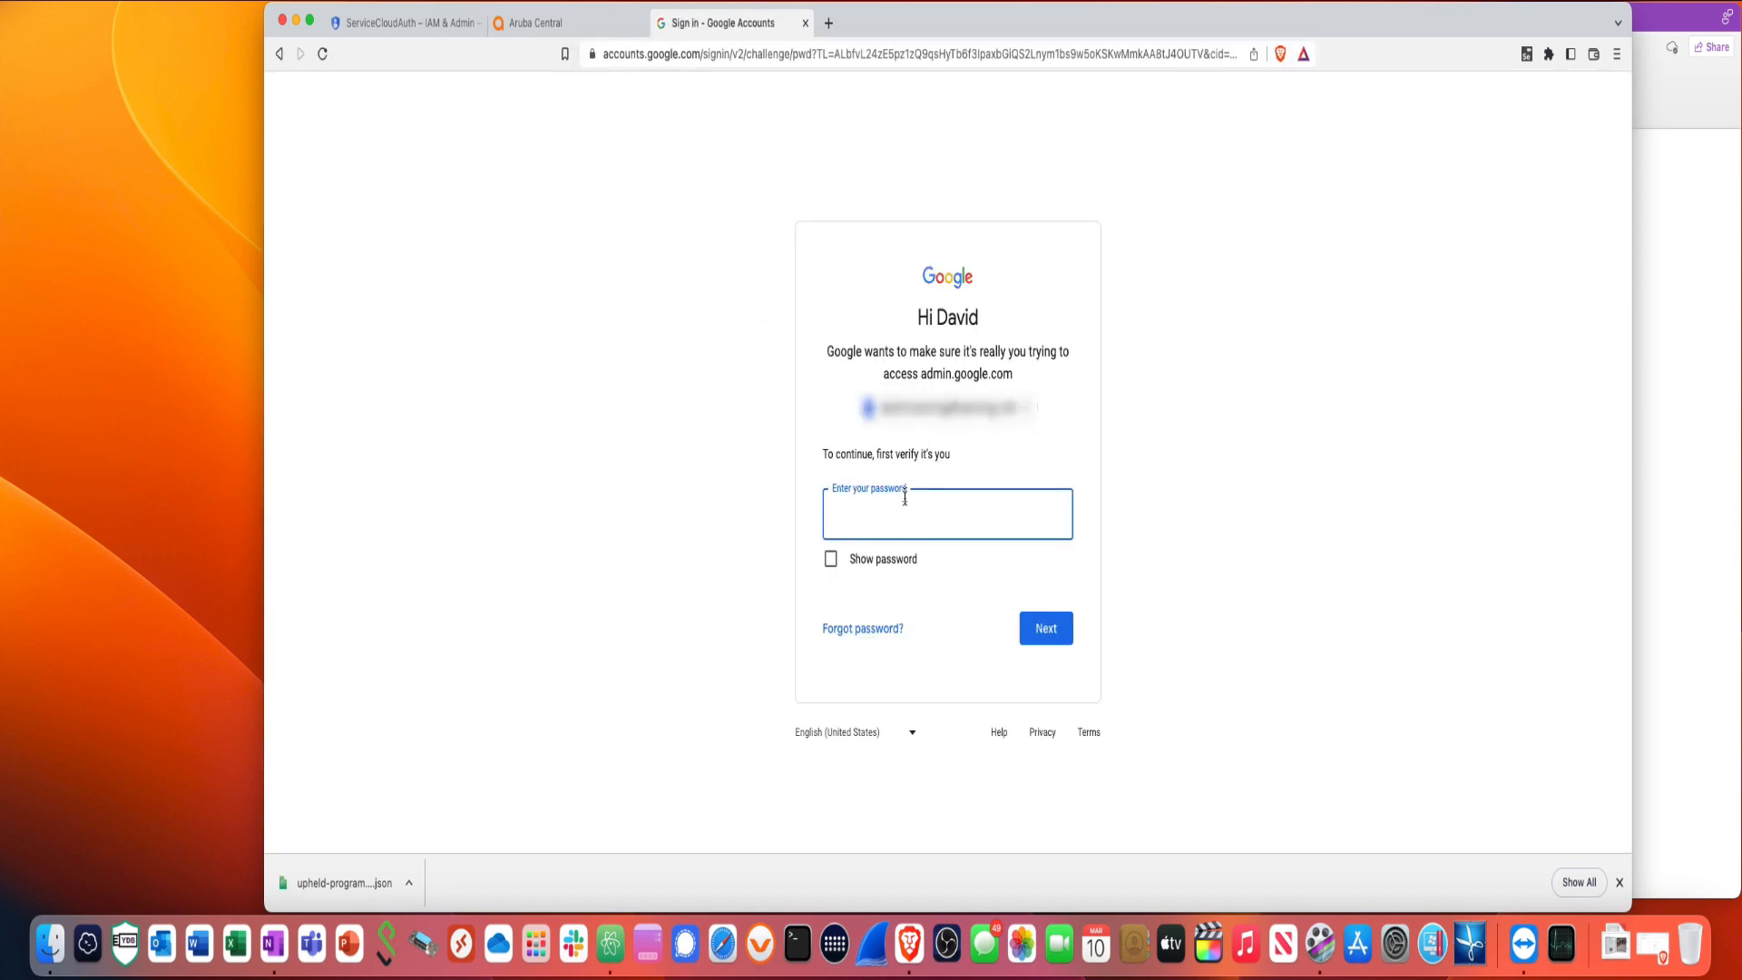
text(•••••••••)
key(Return)
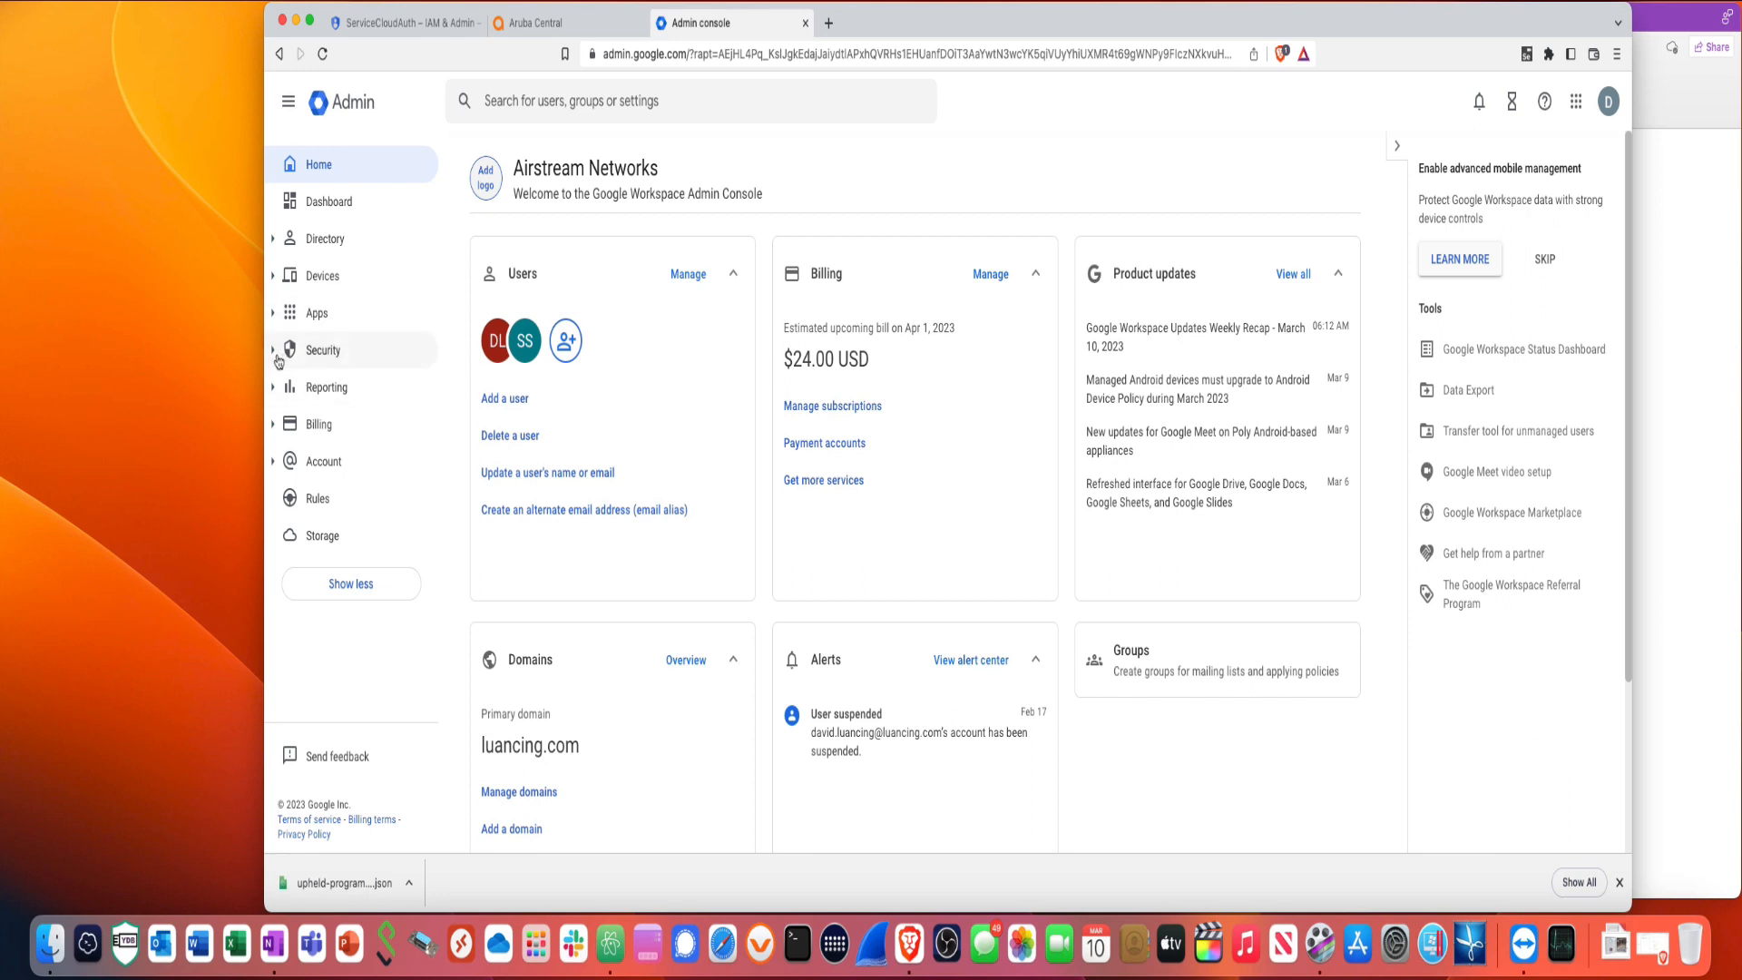
- Under Security > Access and data control > API controls, begin adding a domain-wide delegation client
click(279, 354)
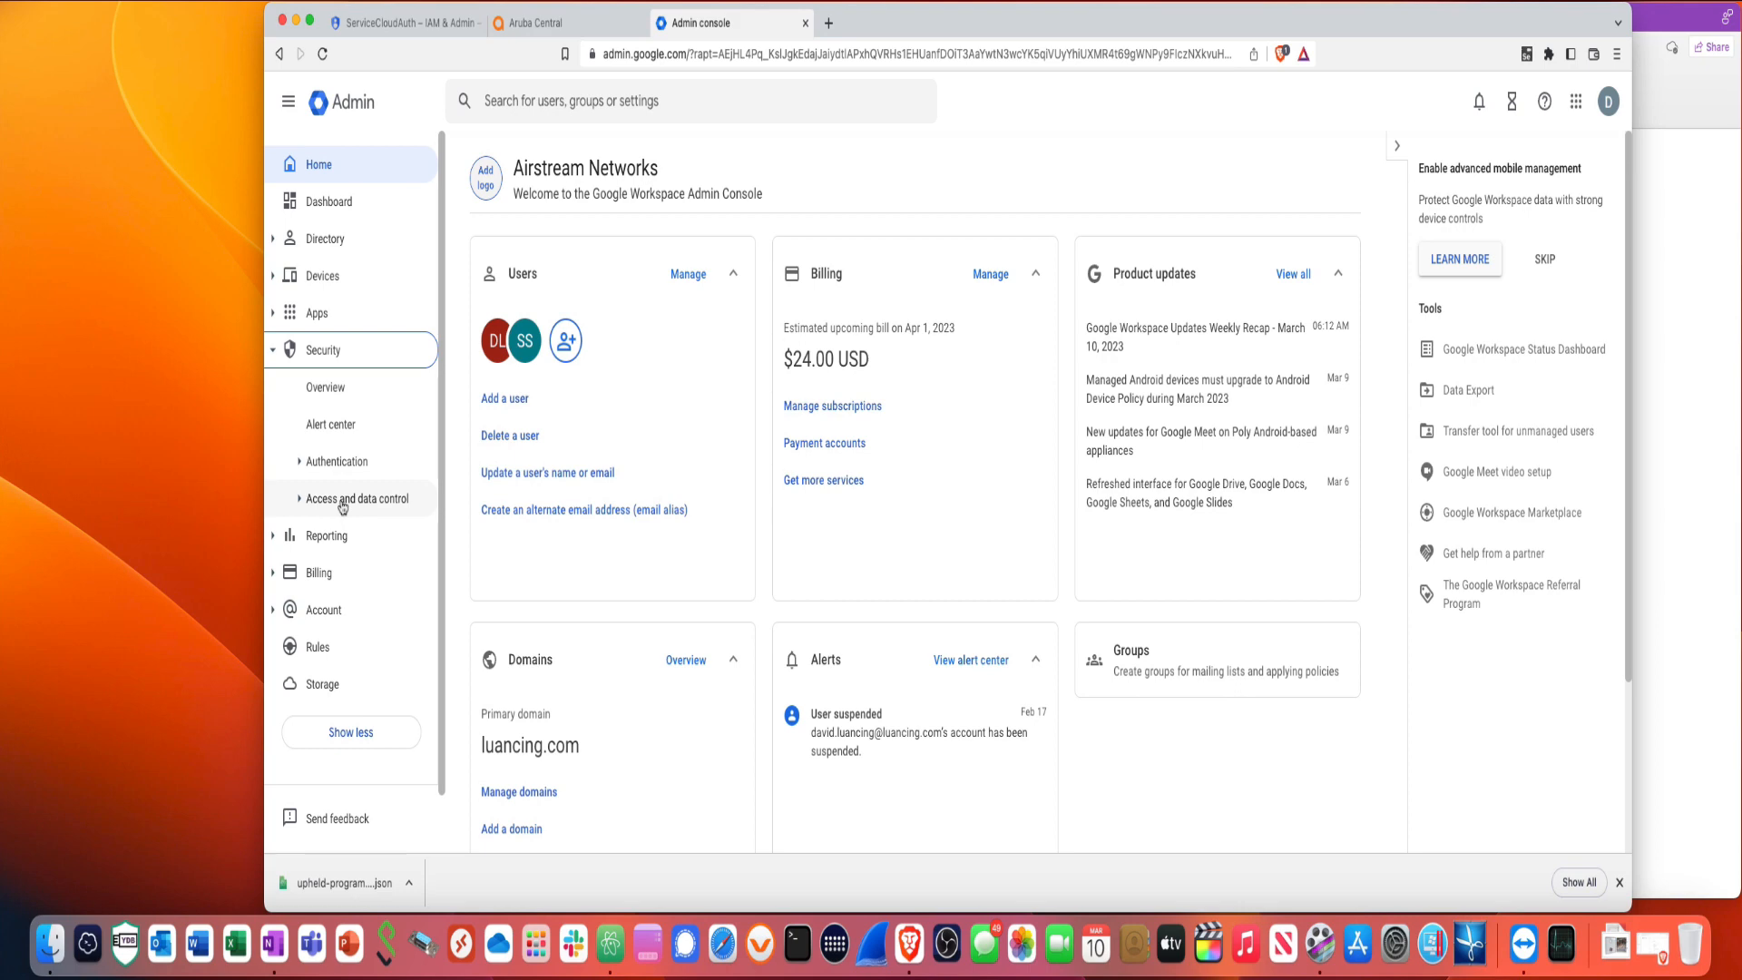
click(343, 501)
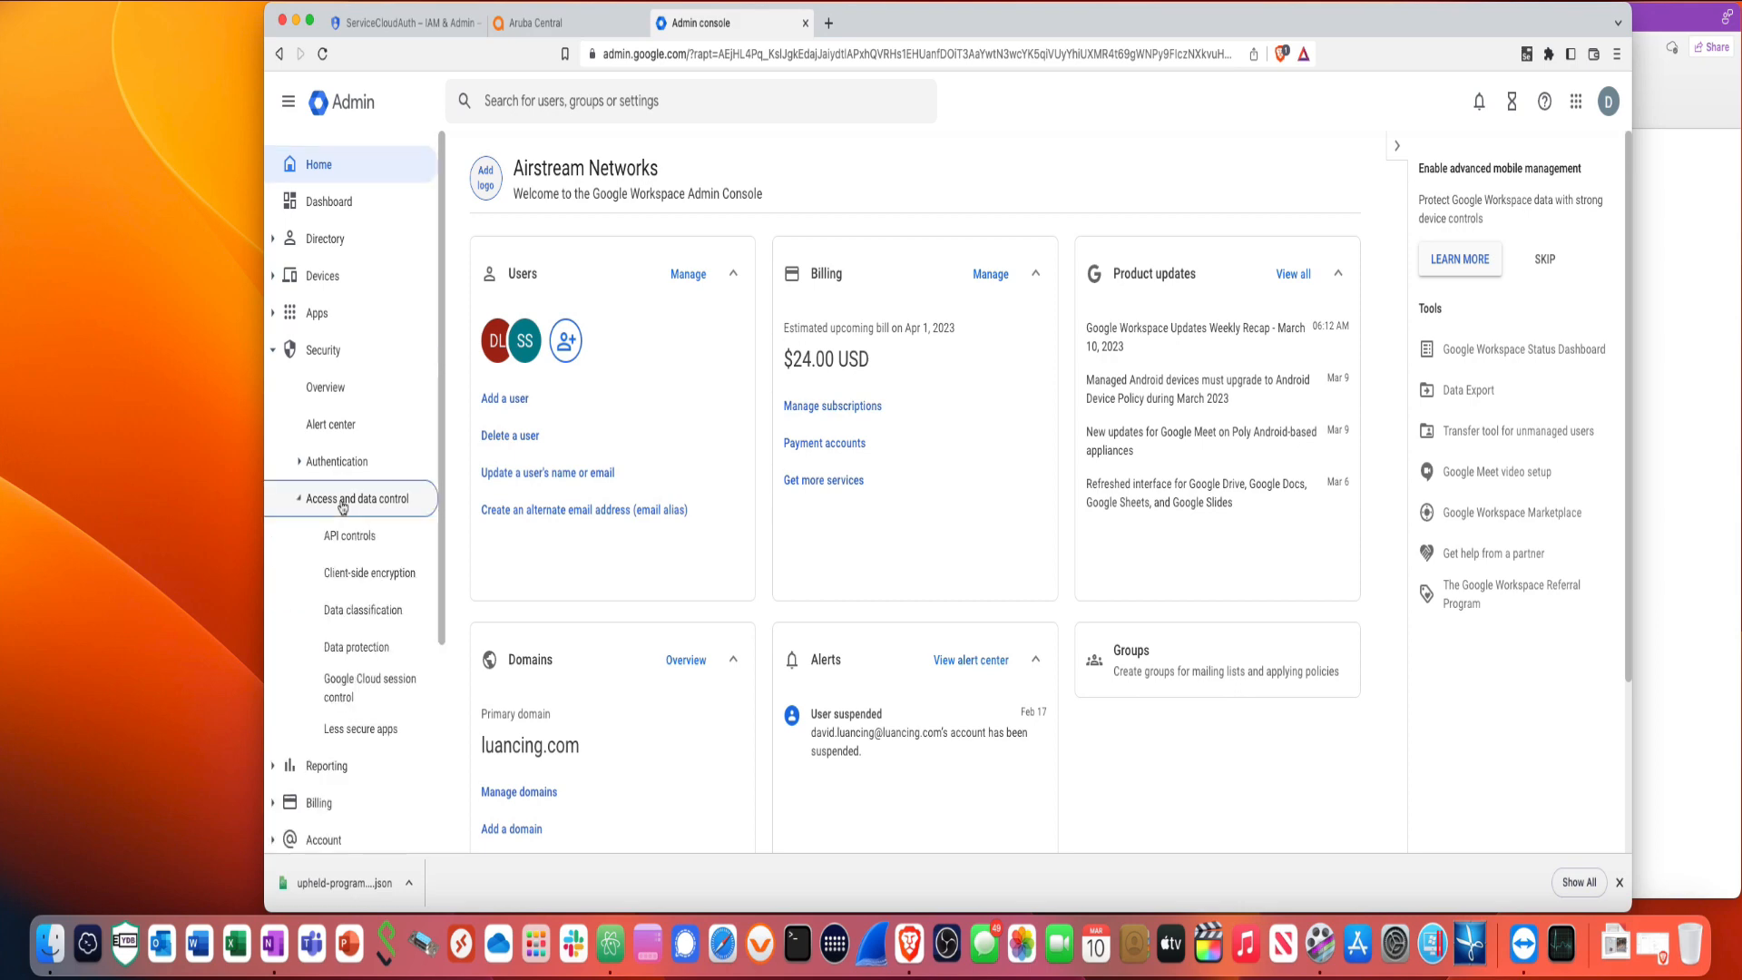
click(349, 537)
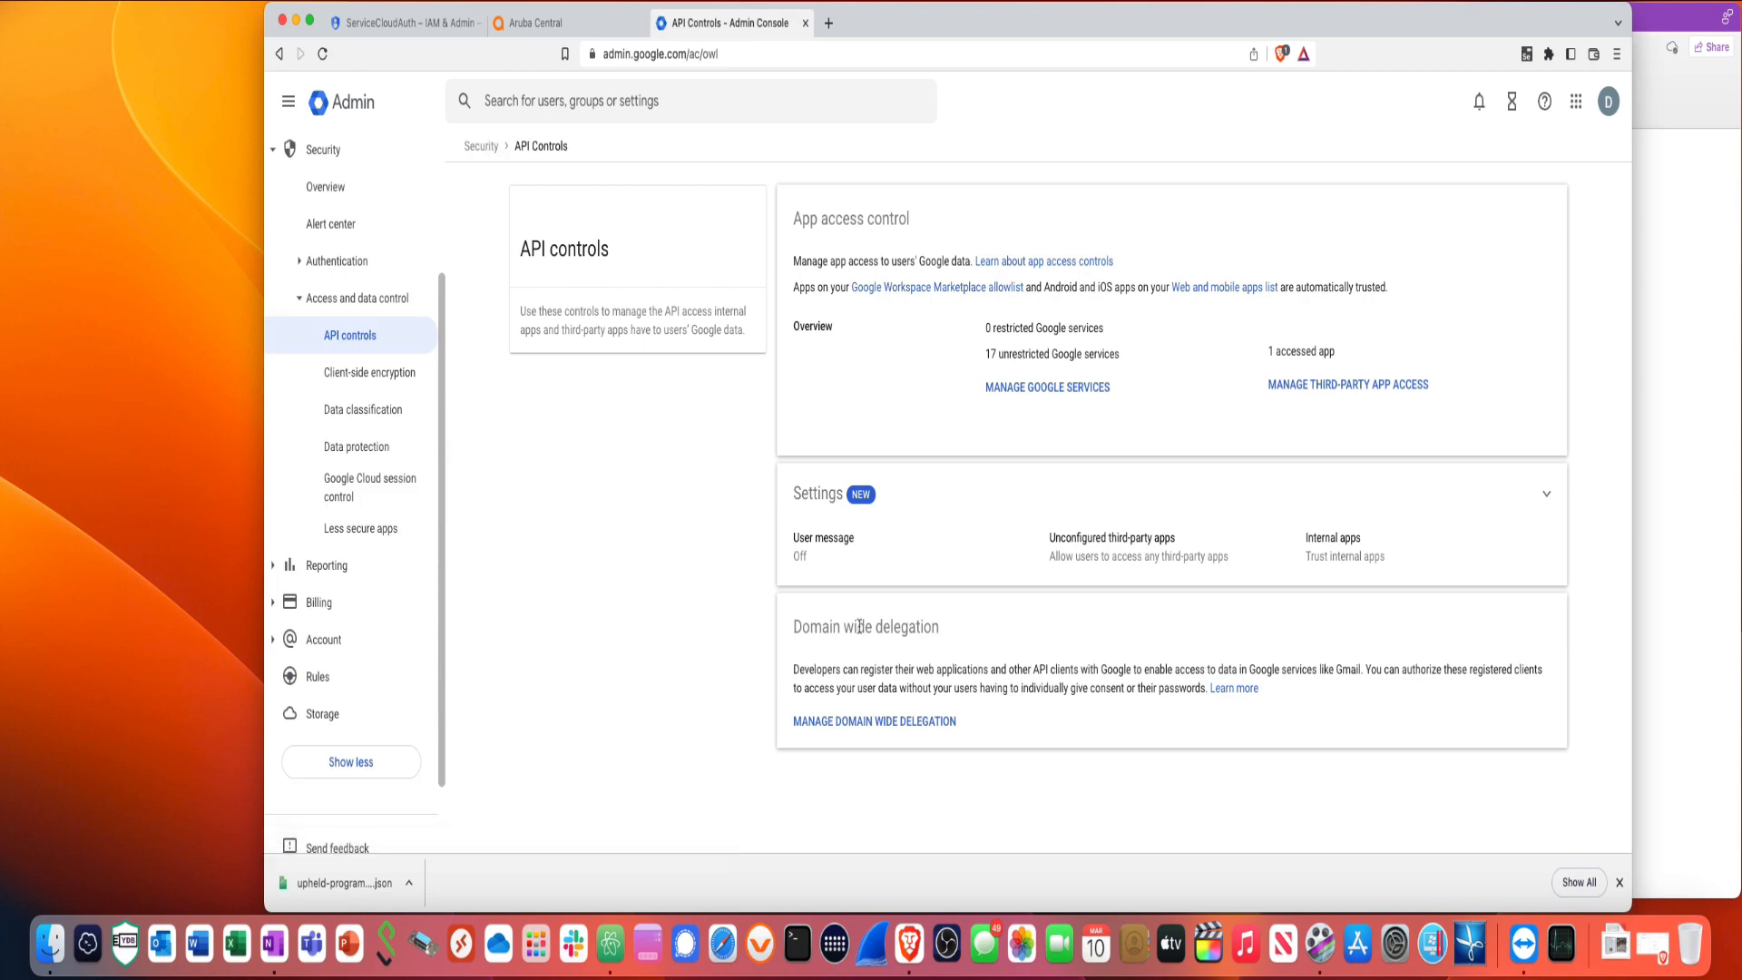
click(843, 730)
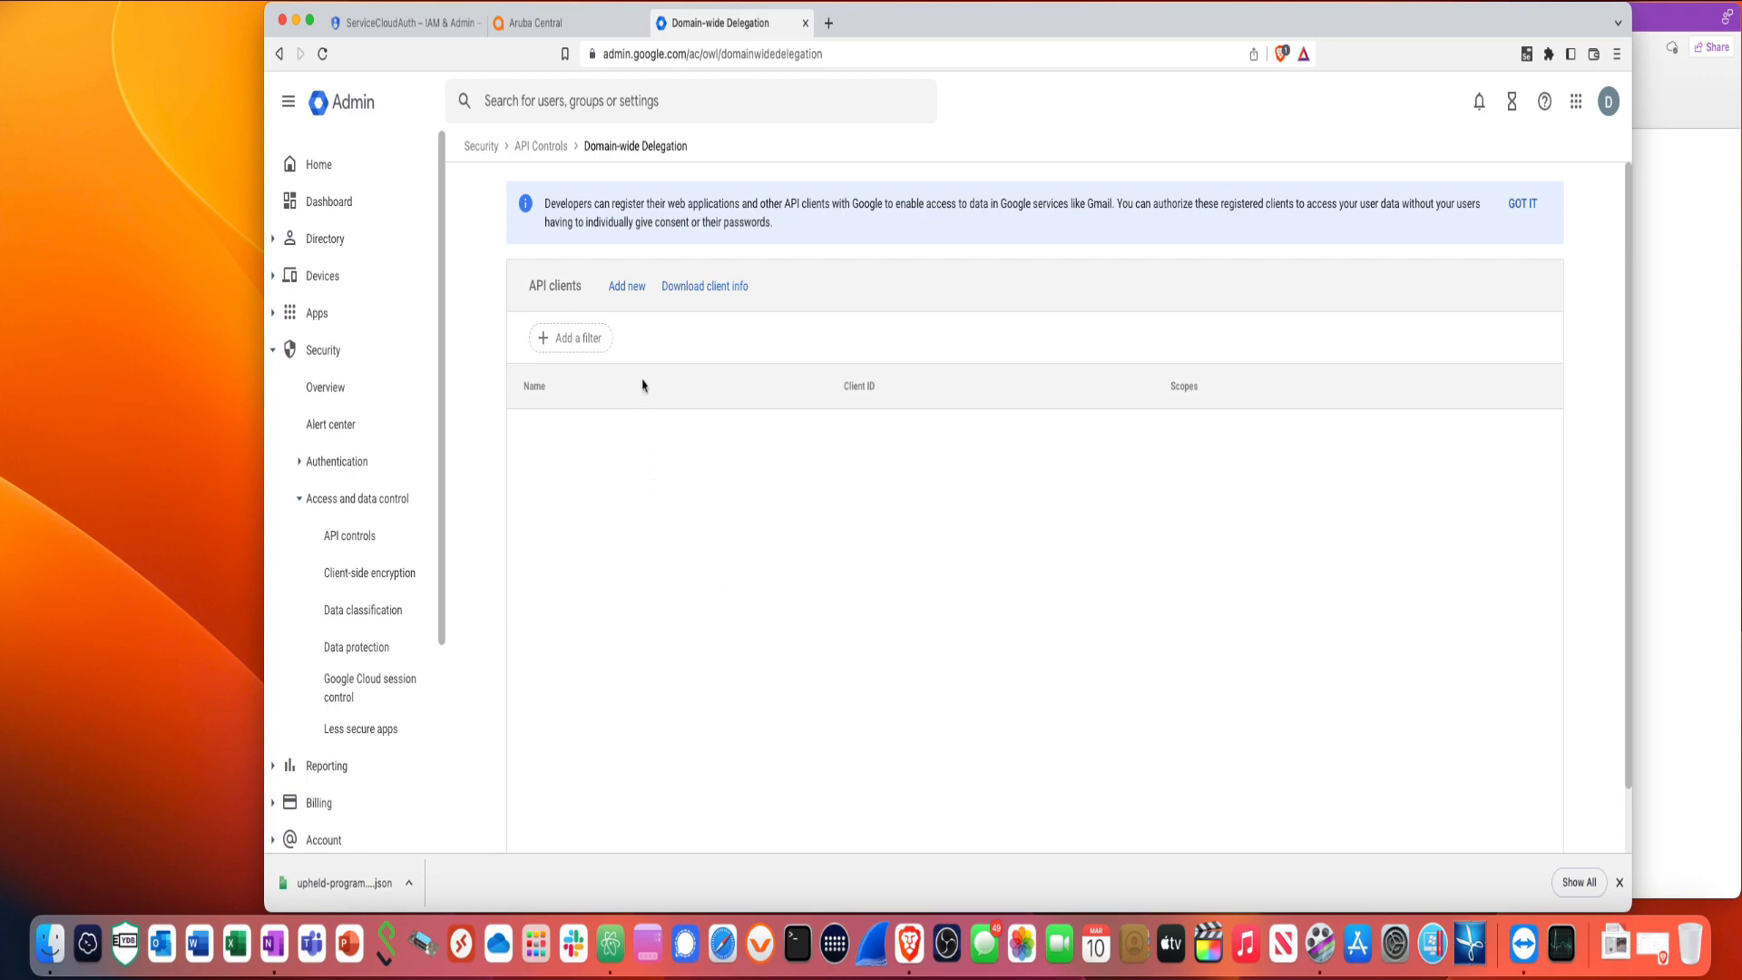
click(627, 287)
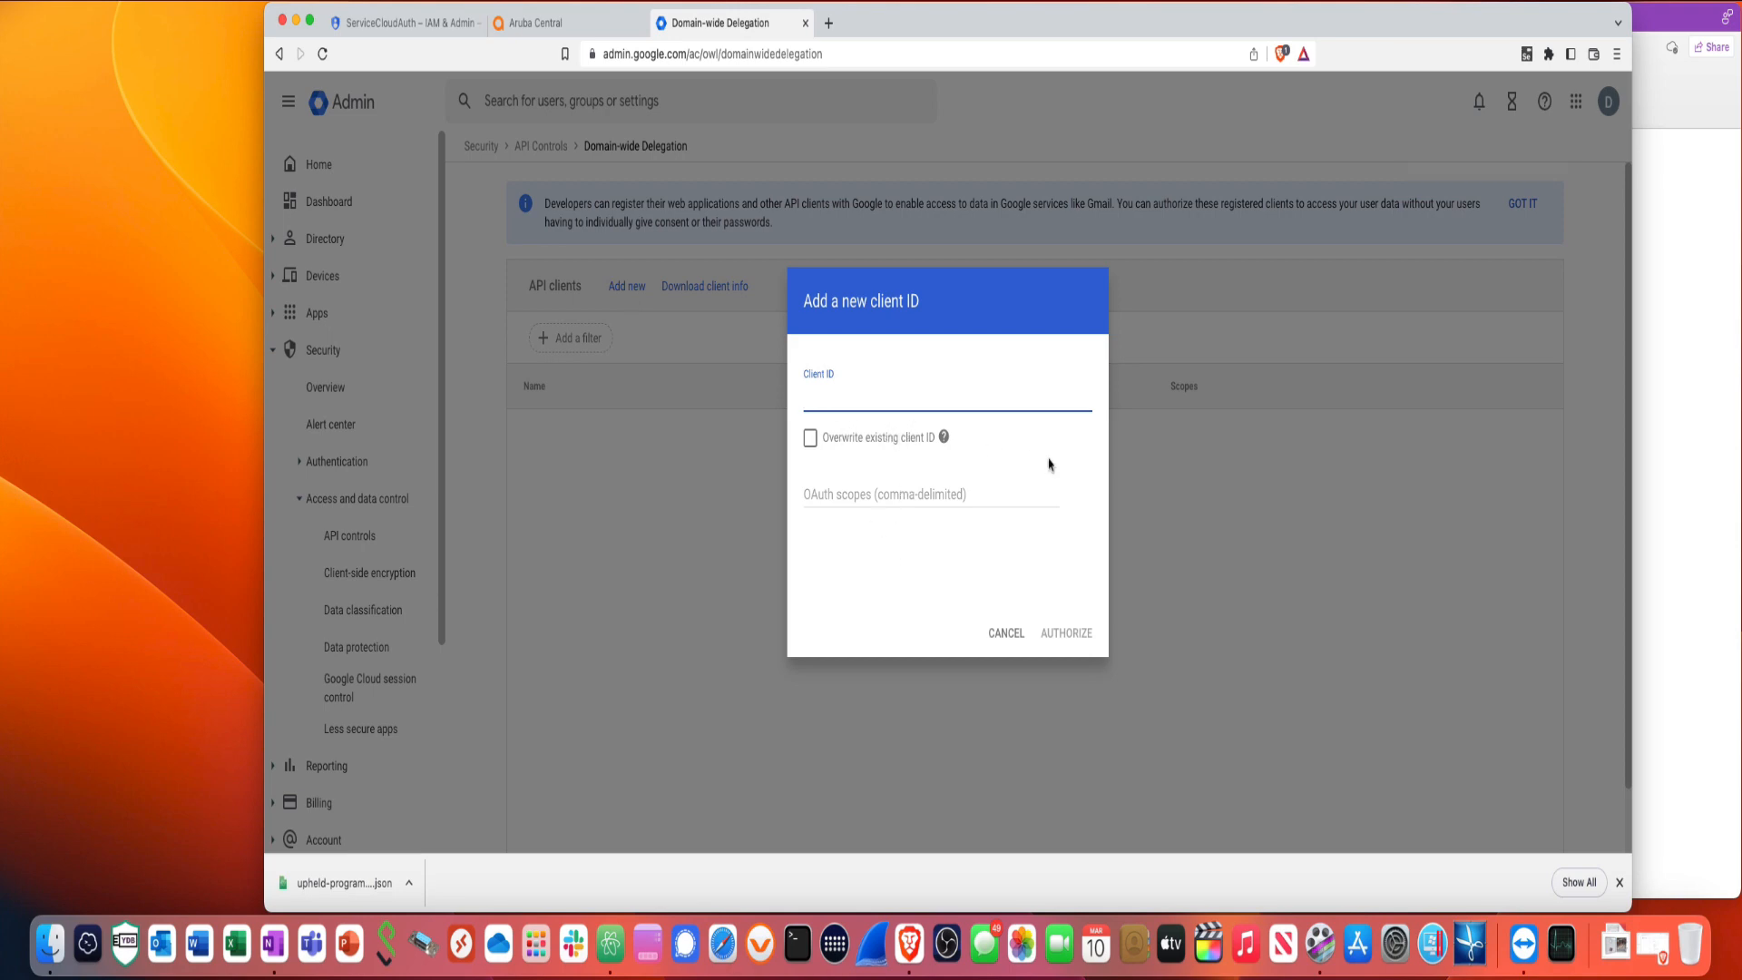
click(1654, 412)
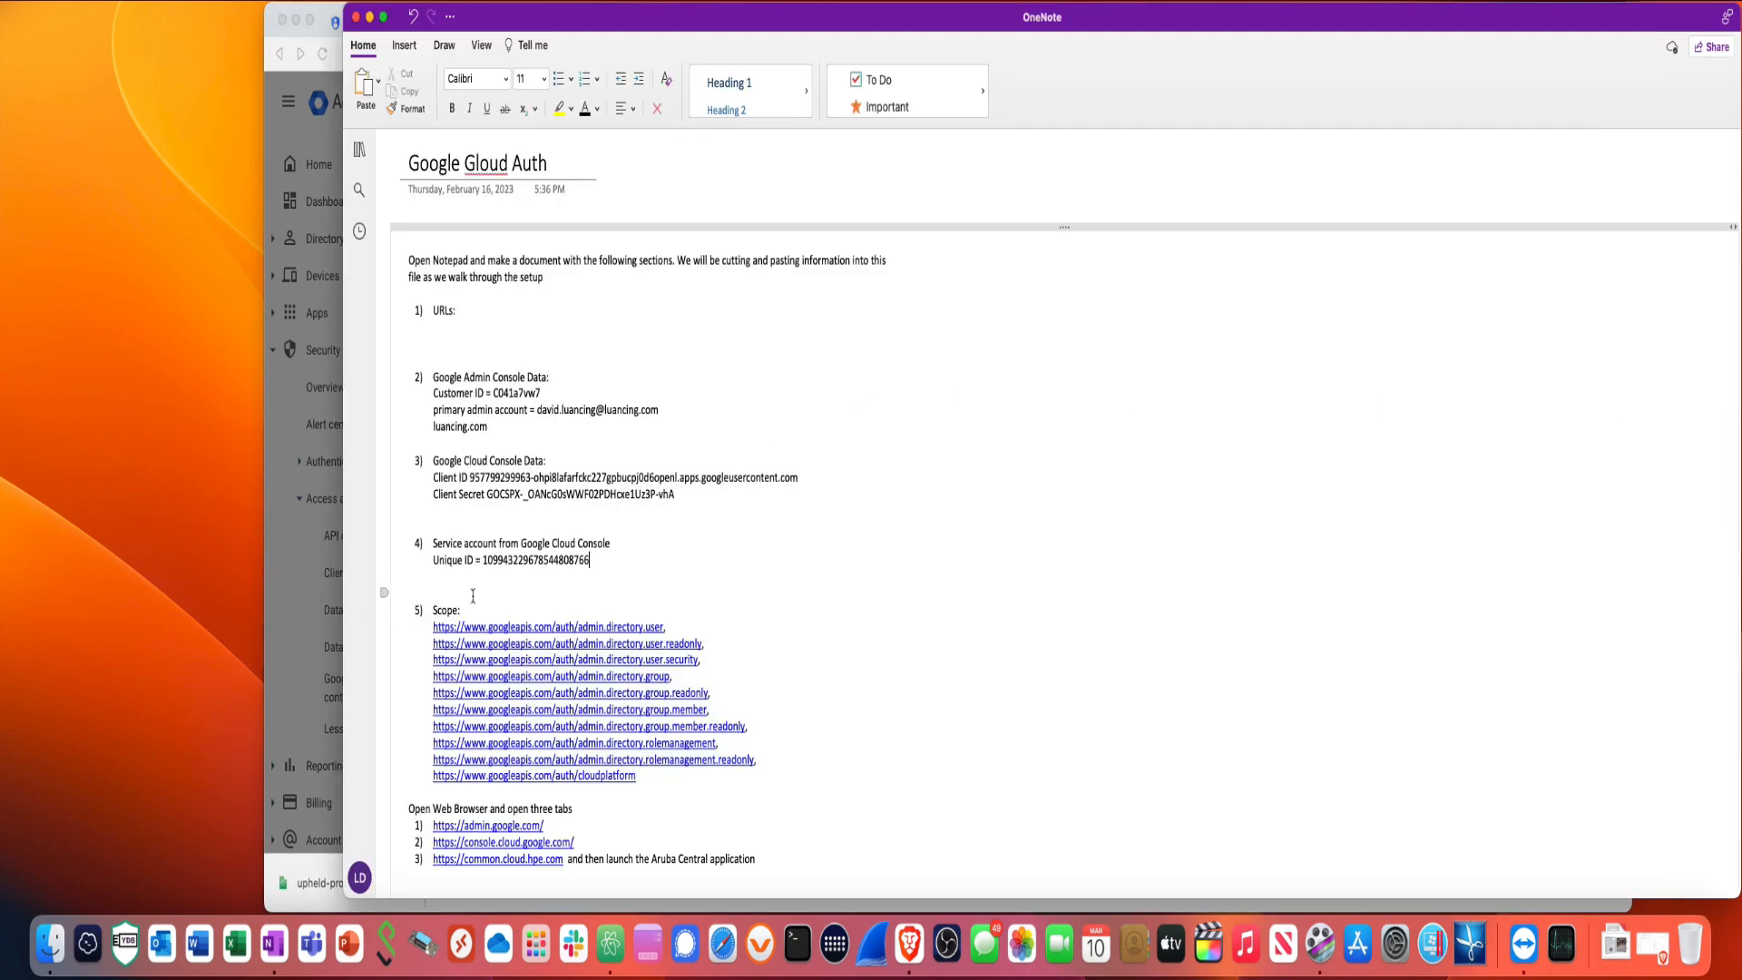
- Copy the recorded service account Unique ID number from the OneNote notes
drag(484, 562, 591, 565)
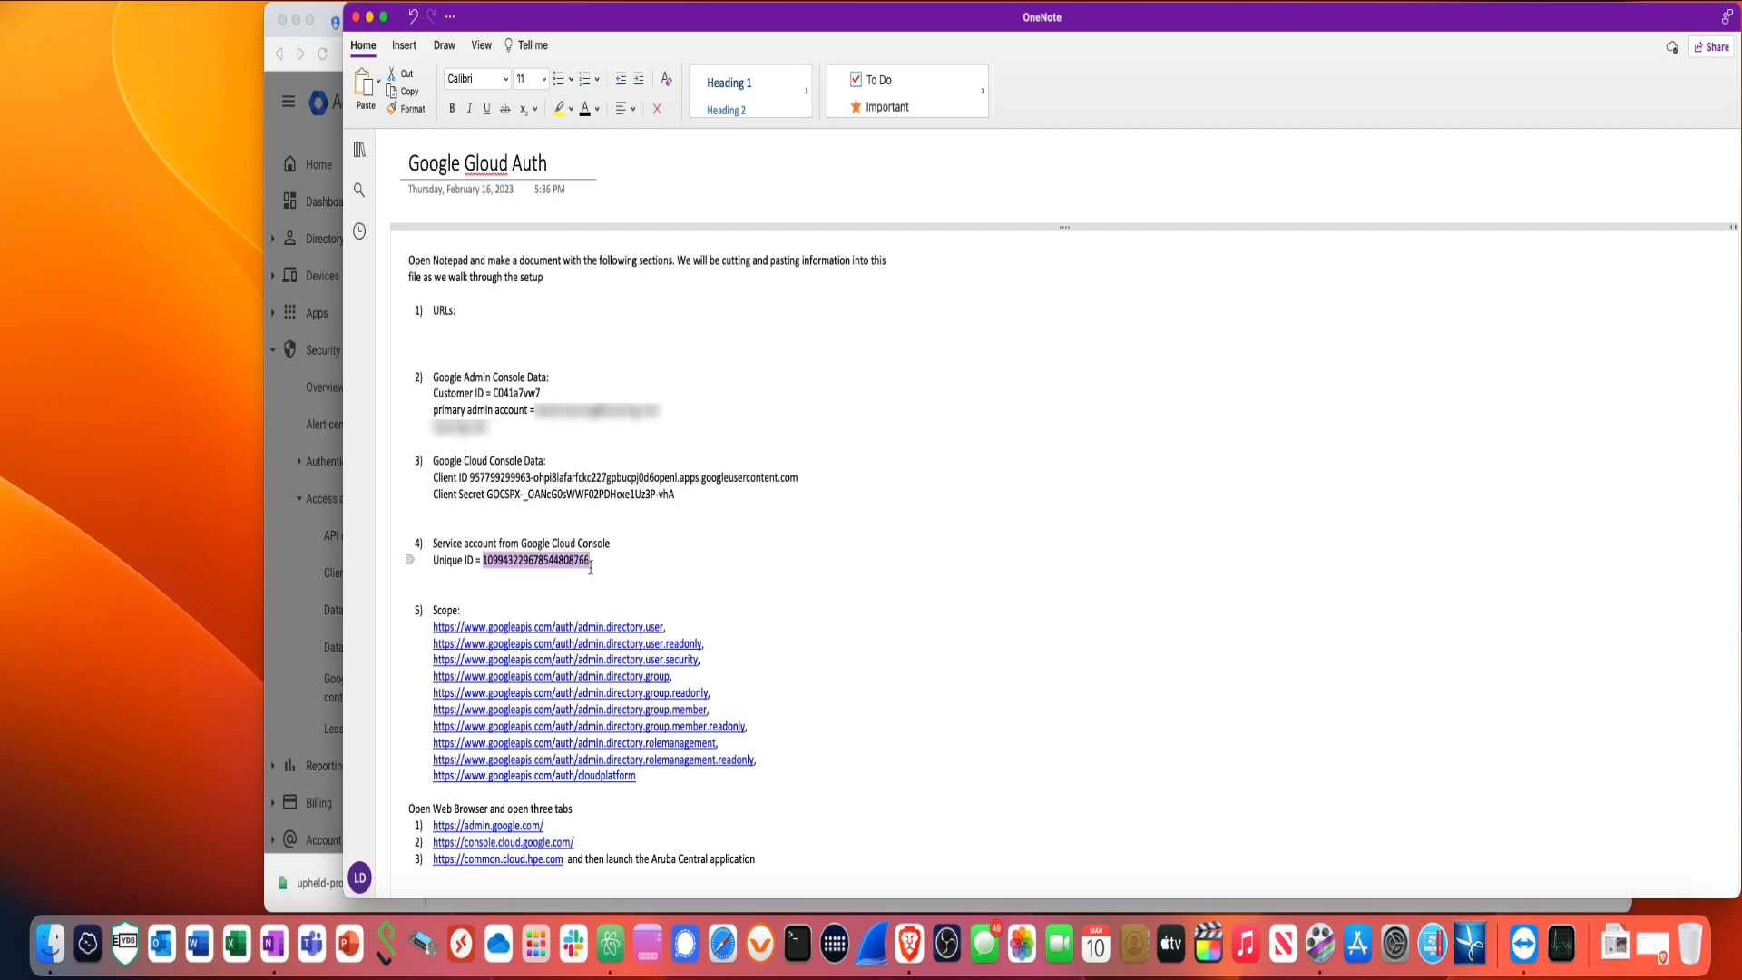
right_click(580, 570)
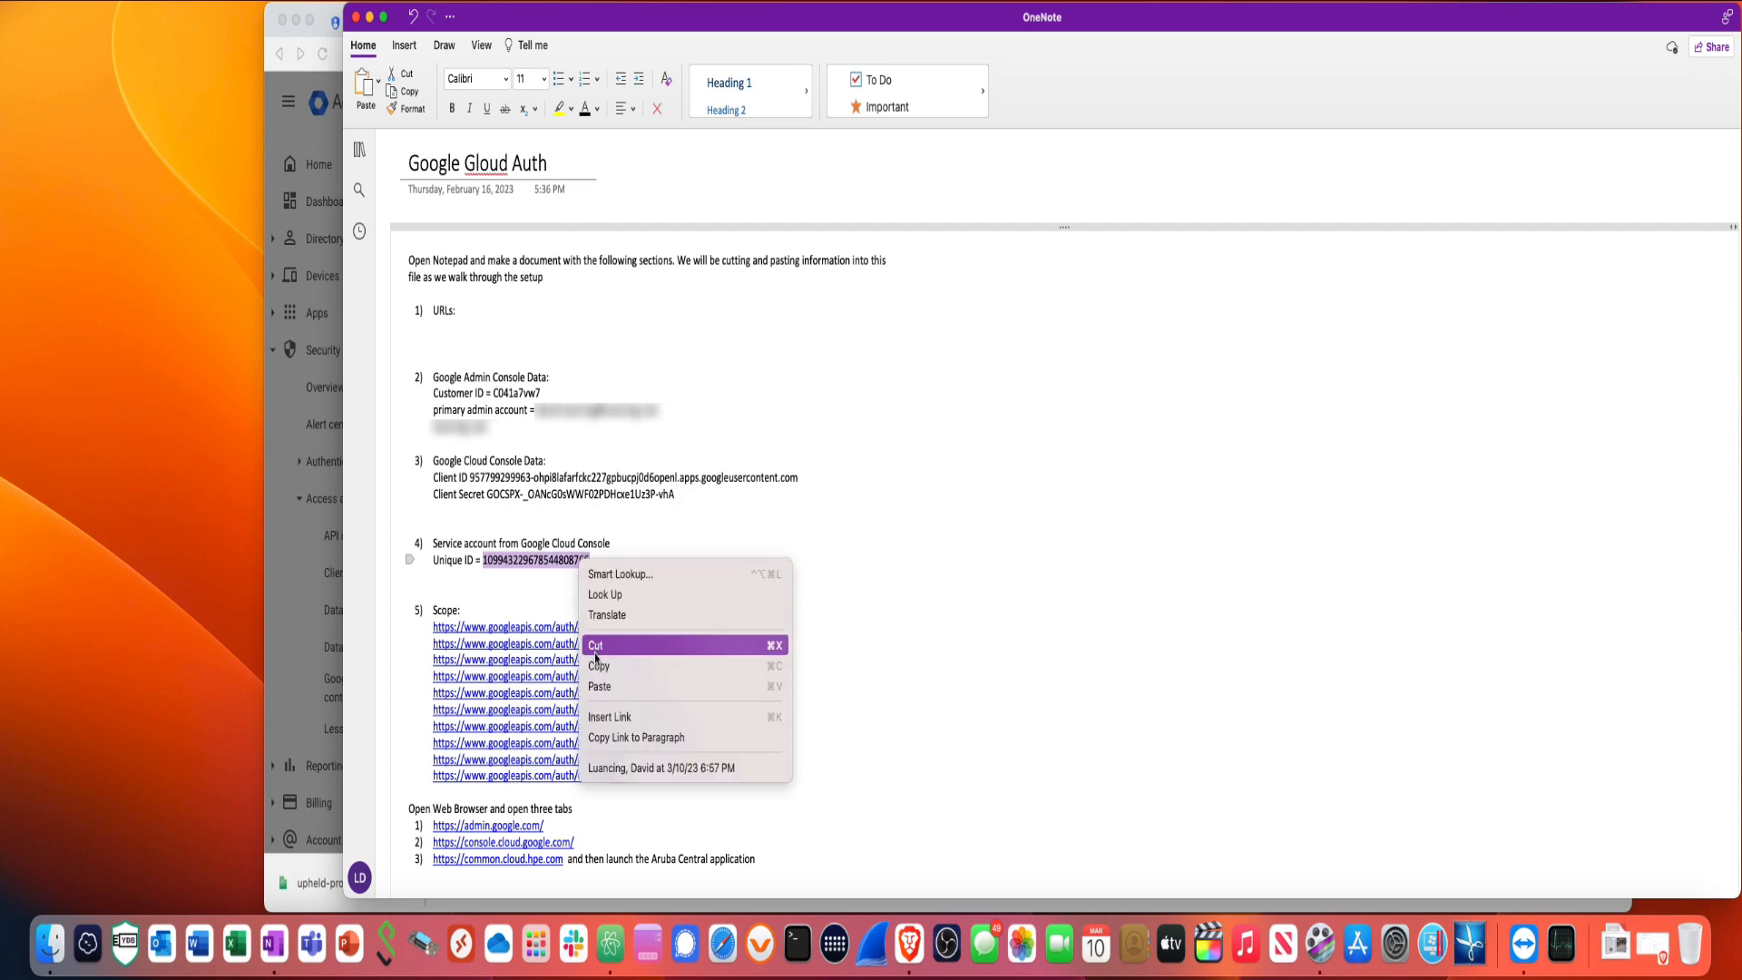
click(598, 672)
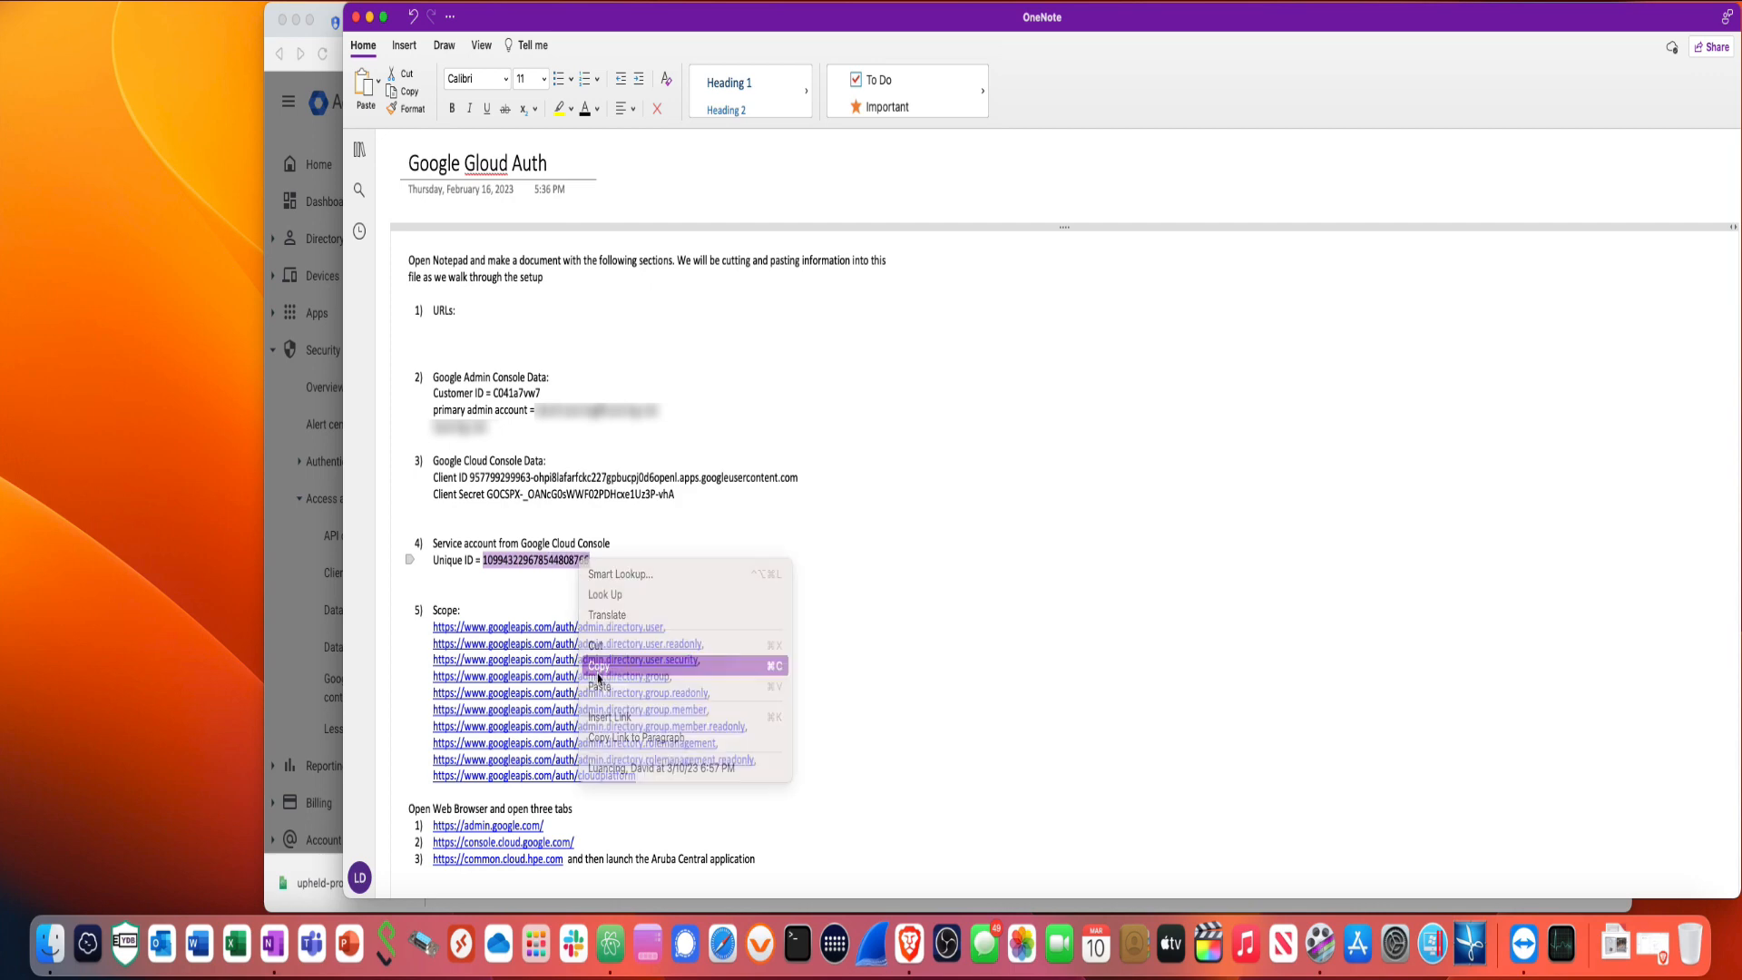
click(313, 597)
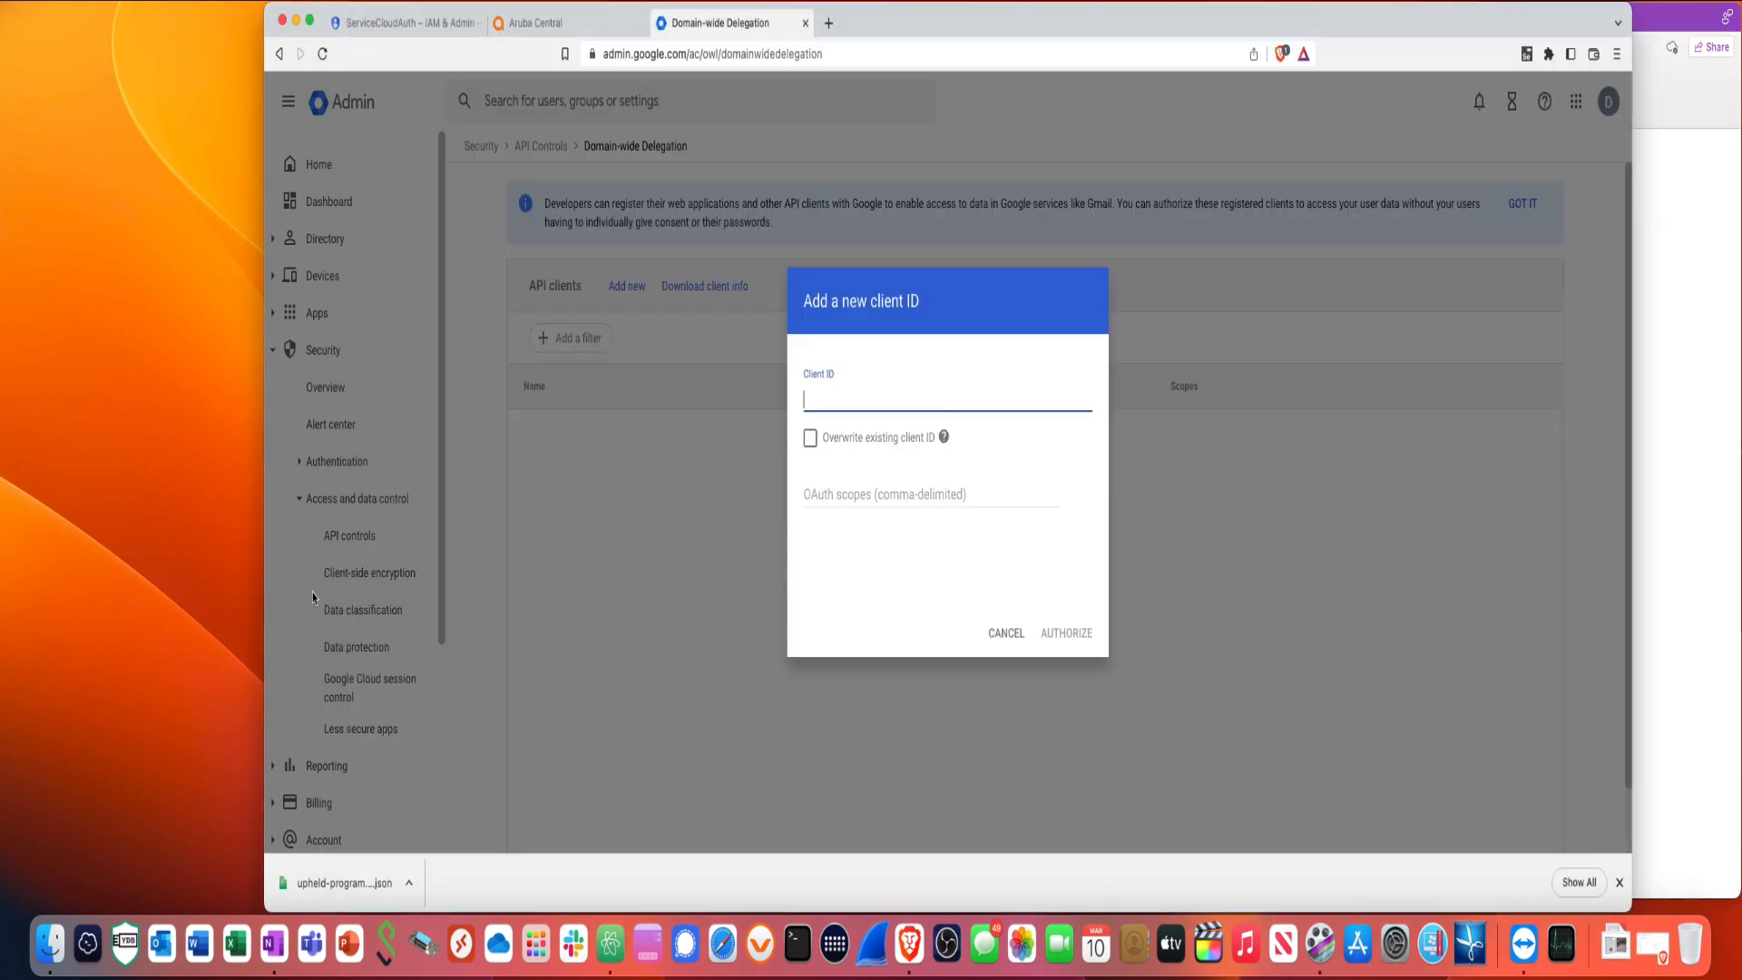
- Paste ServiceCloudAuth's unique ID into the new API client's Client ID field
right_click(815, 405)
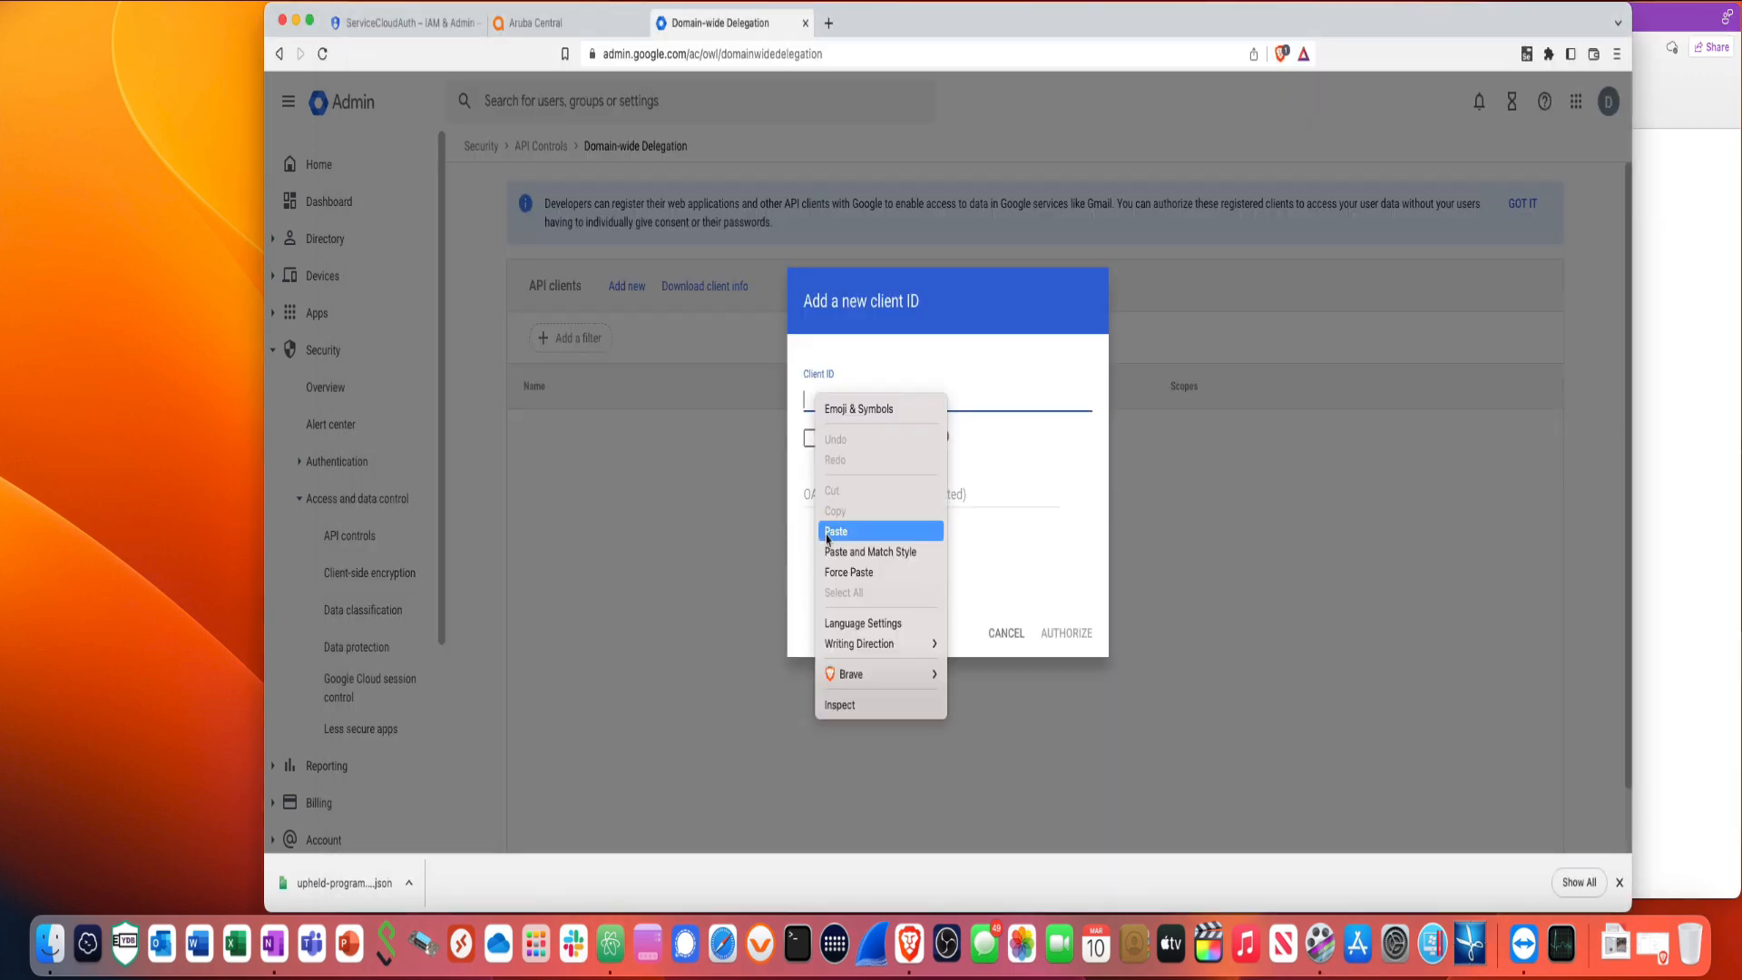
click(836, 532)
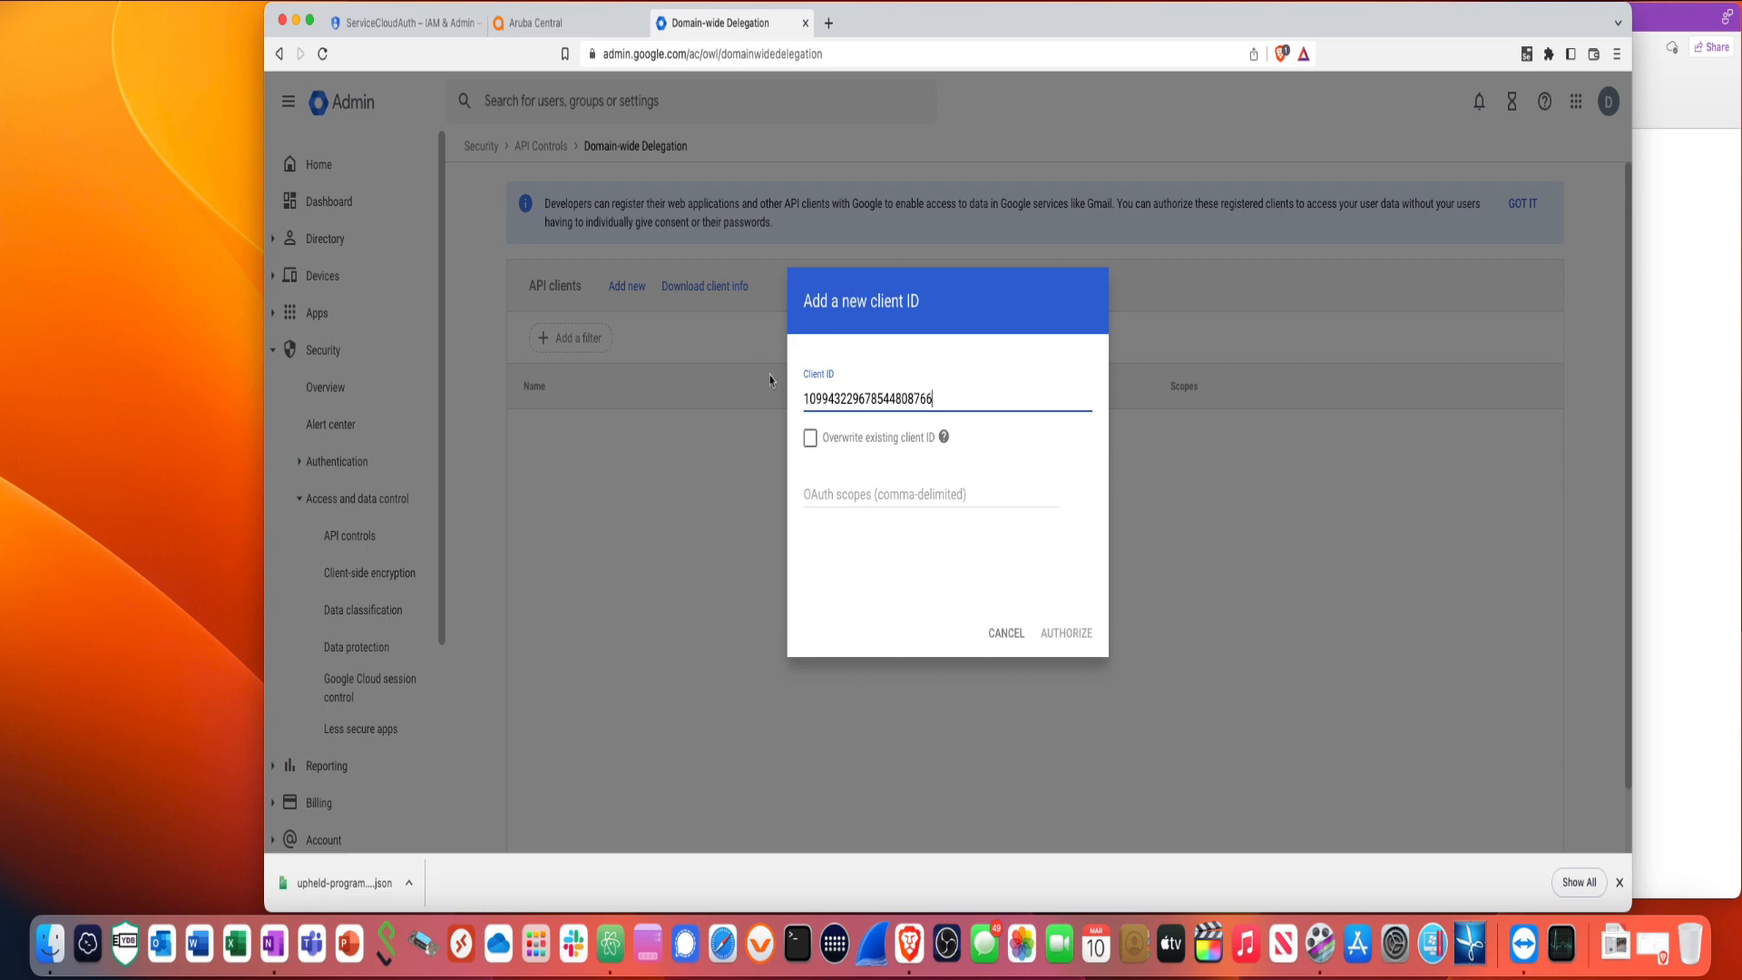
click(585, 32)
right_click(587, 27)
- In a duplicated Aruba Central tab, search 'google cloud auth' and open the Configuring Google Workspace article
mouse_move(609, 107)
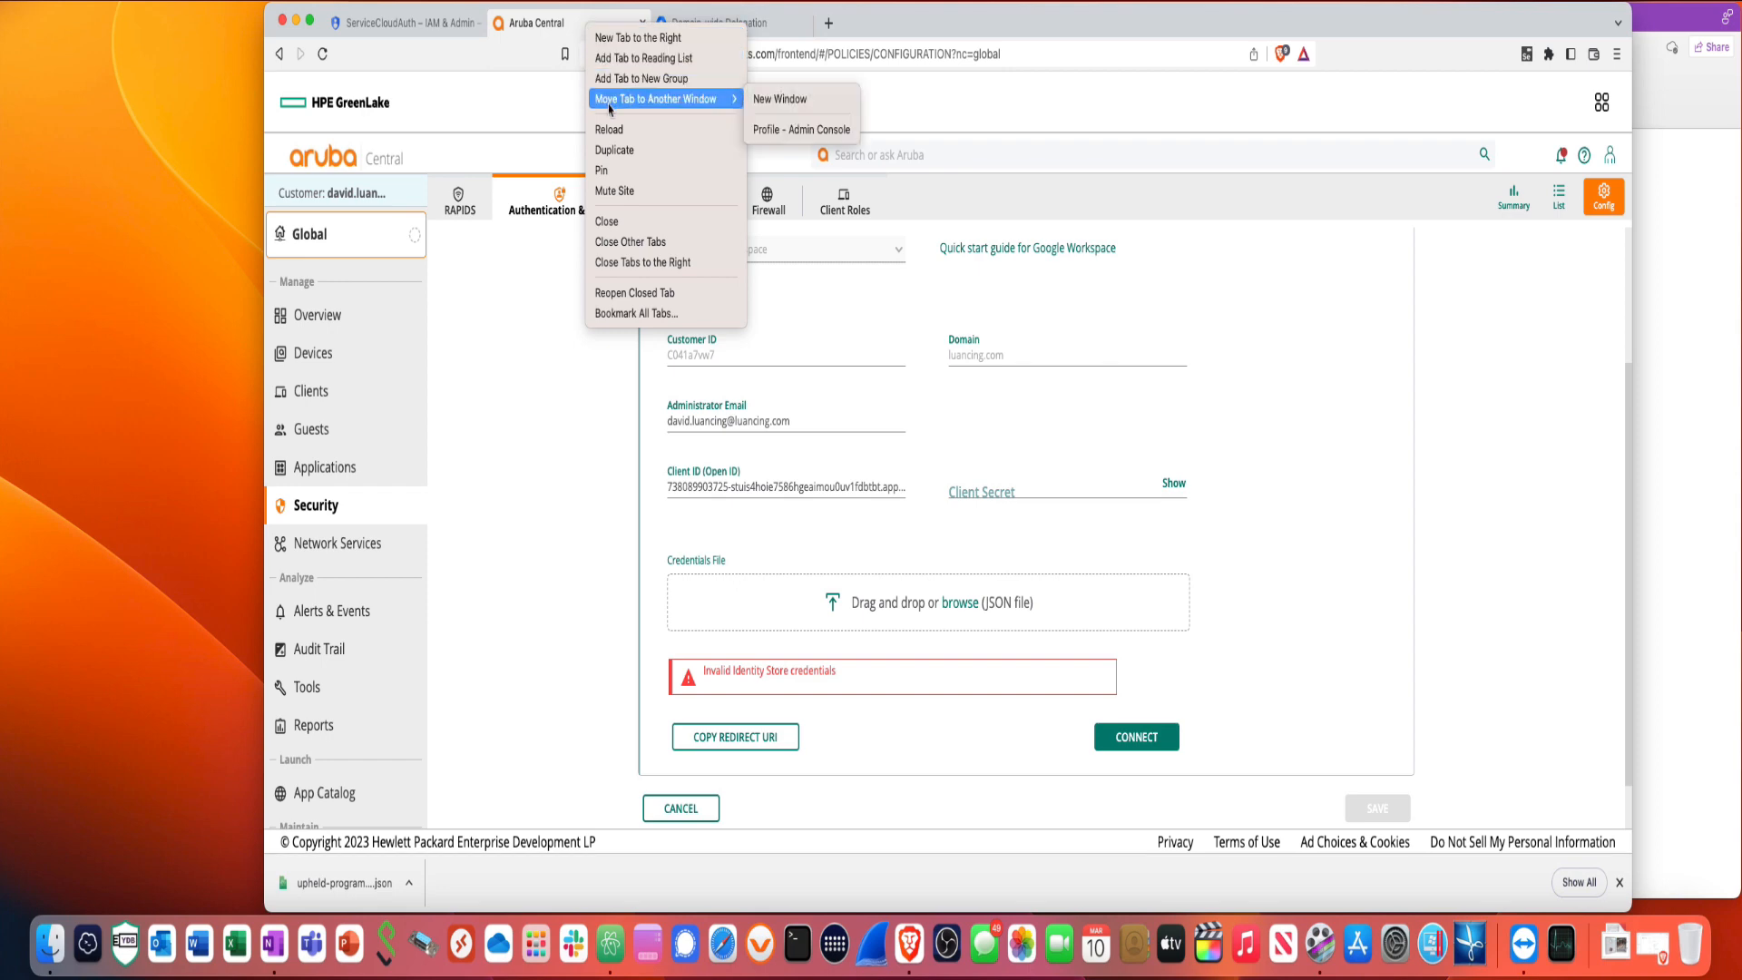
click(616, 152)
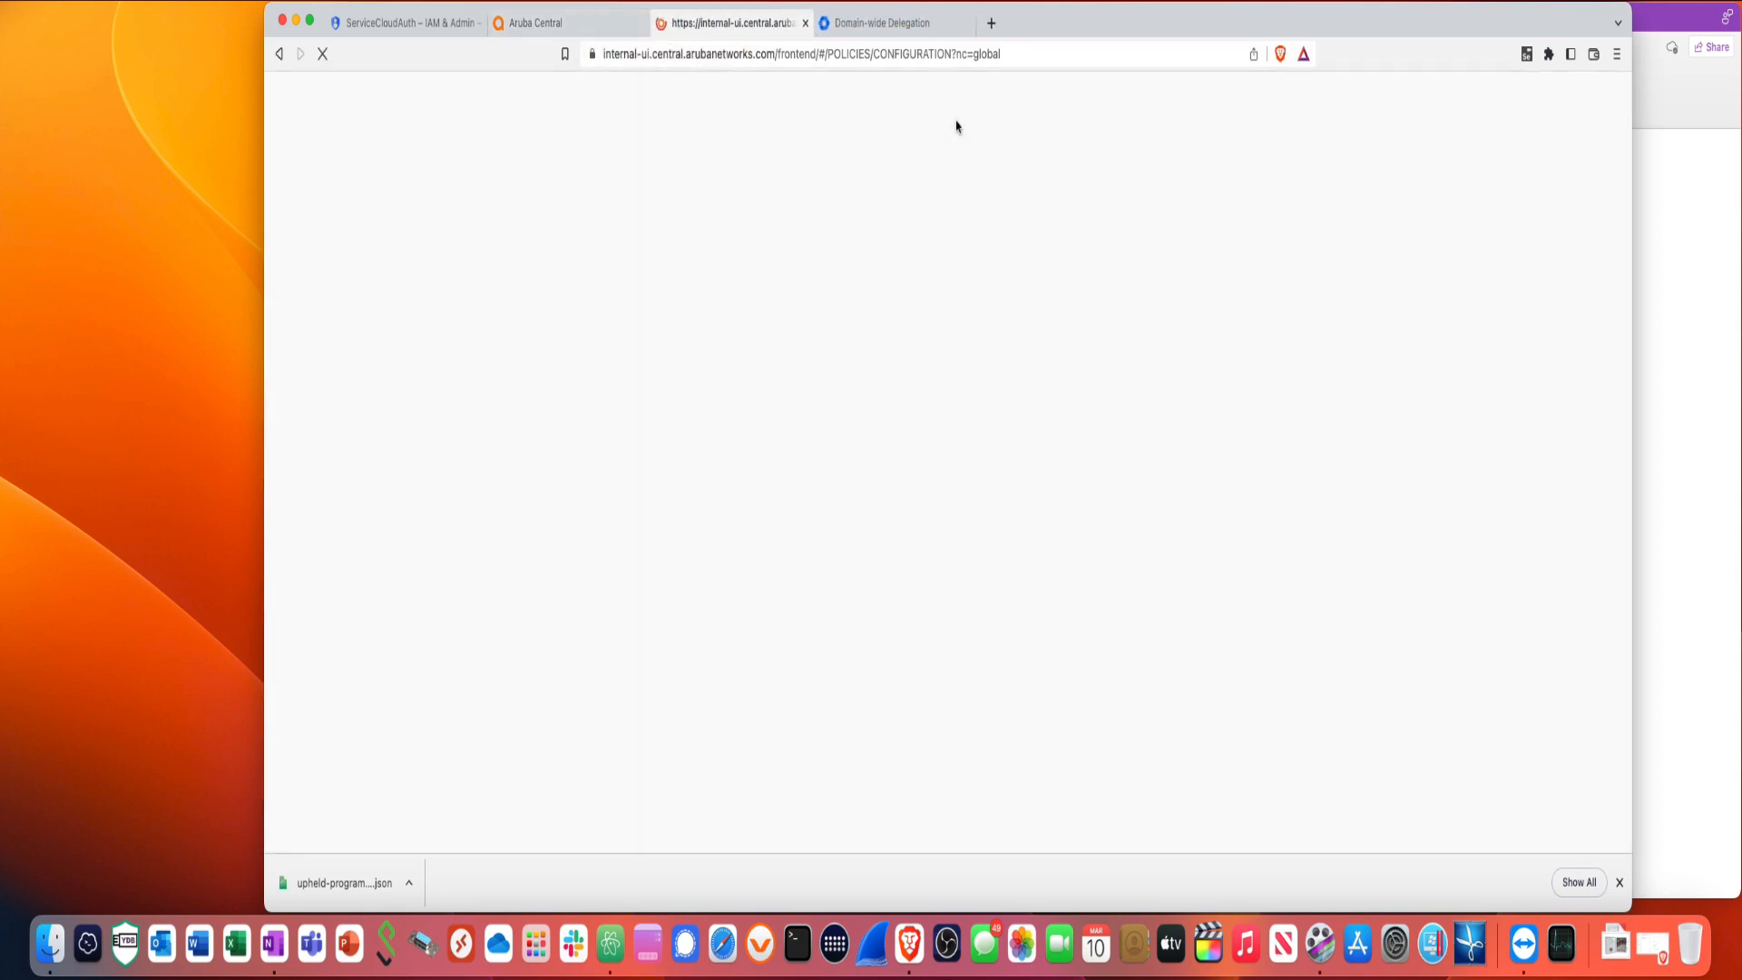
click(894, 161)
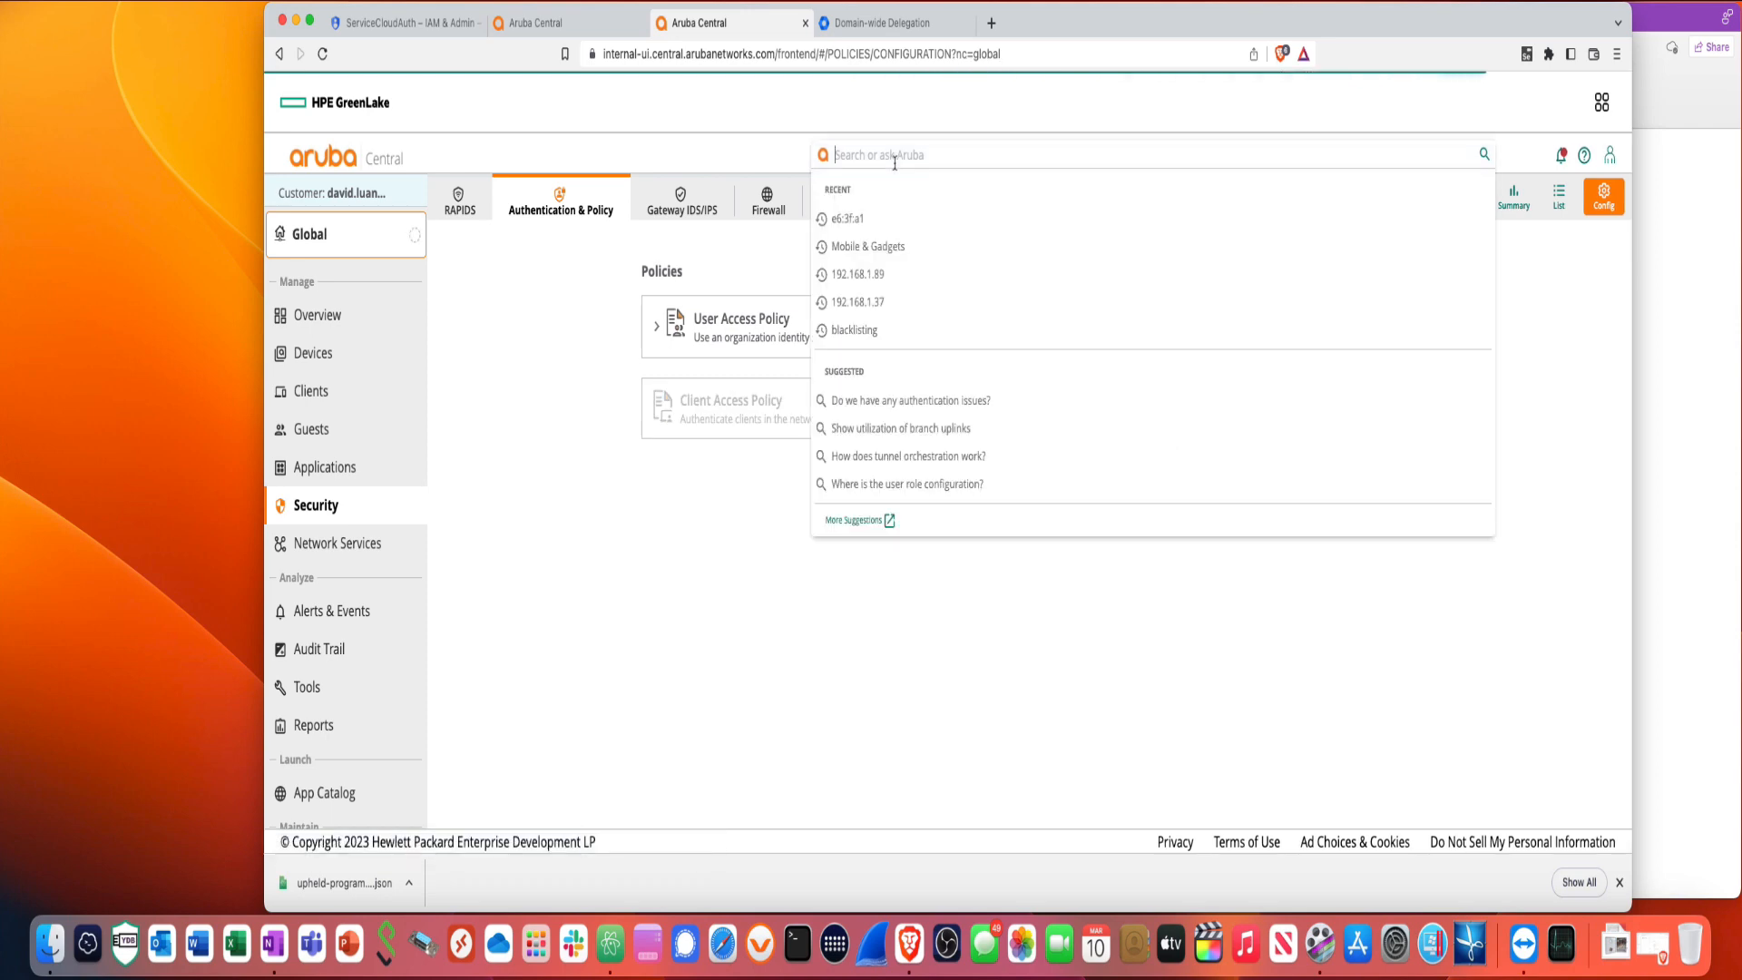
text(cloud)
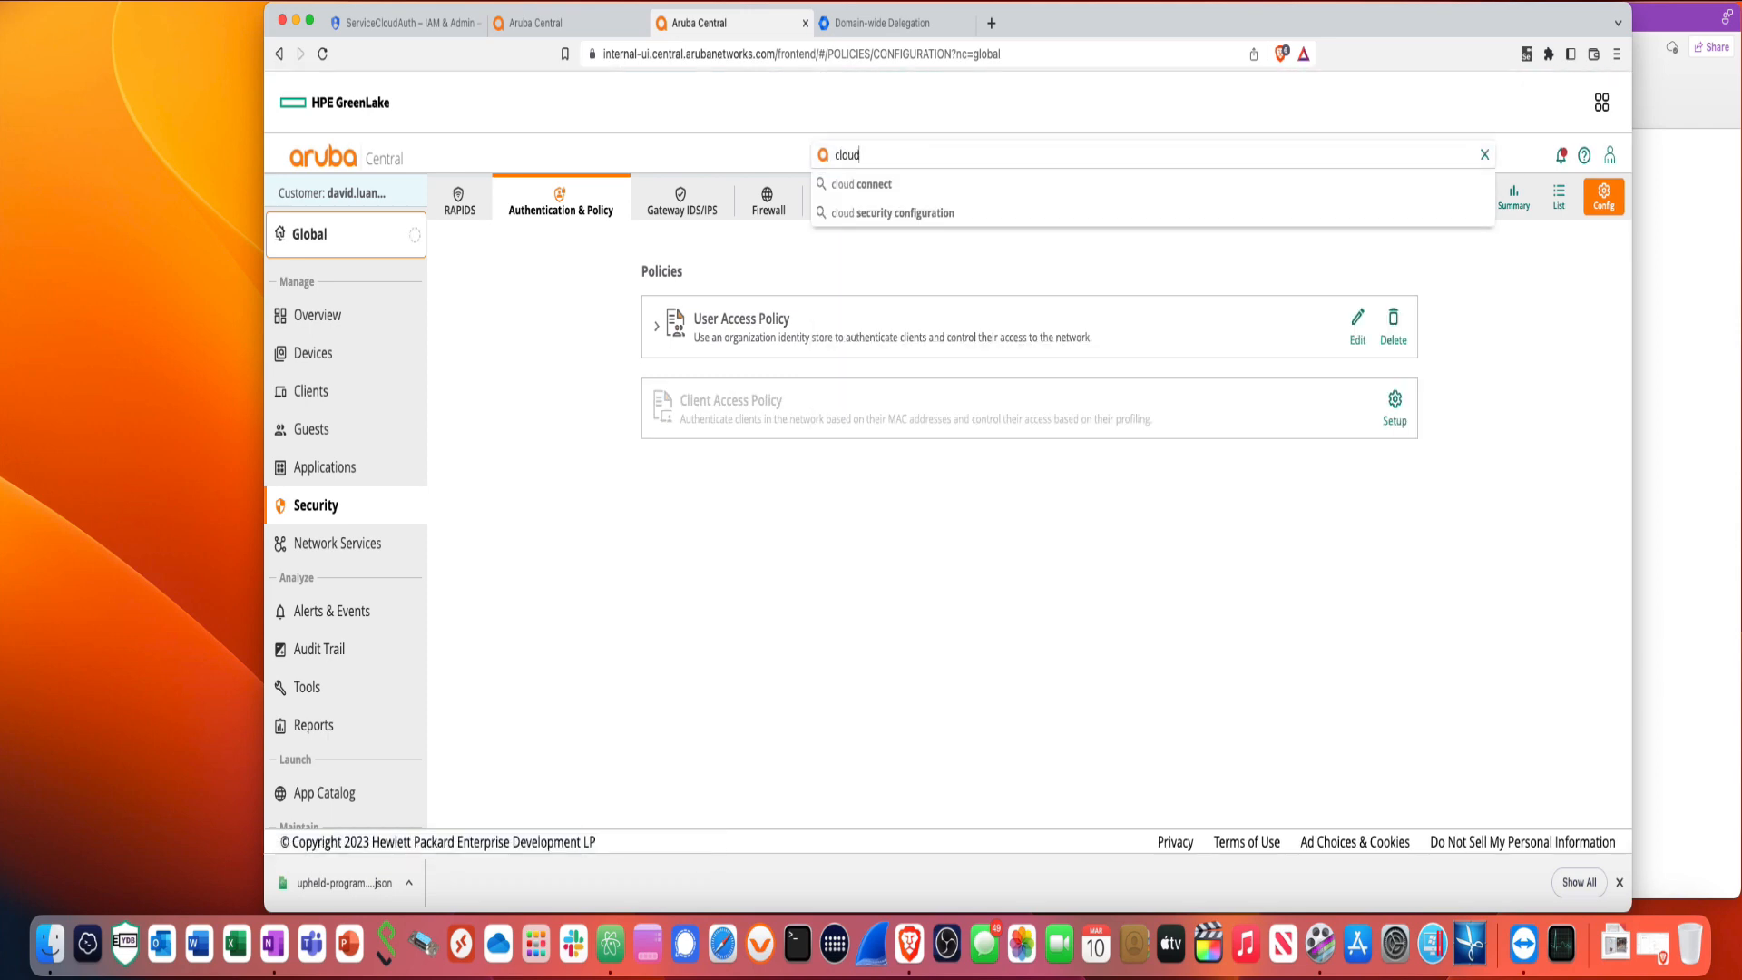
key(BackSpace)
key(BackSpace)
key(BackSpace)
key(BackSpace)
key(BackSpace)
text(g)
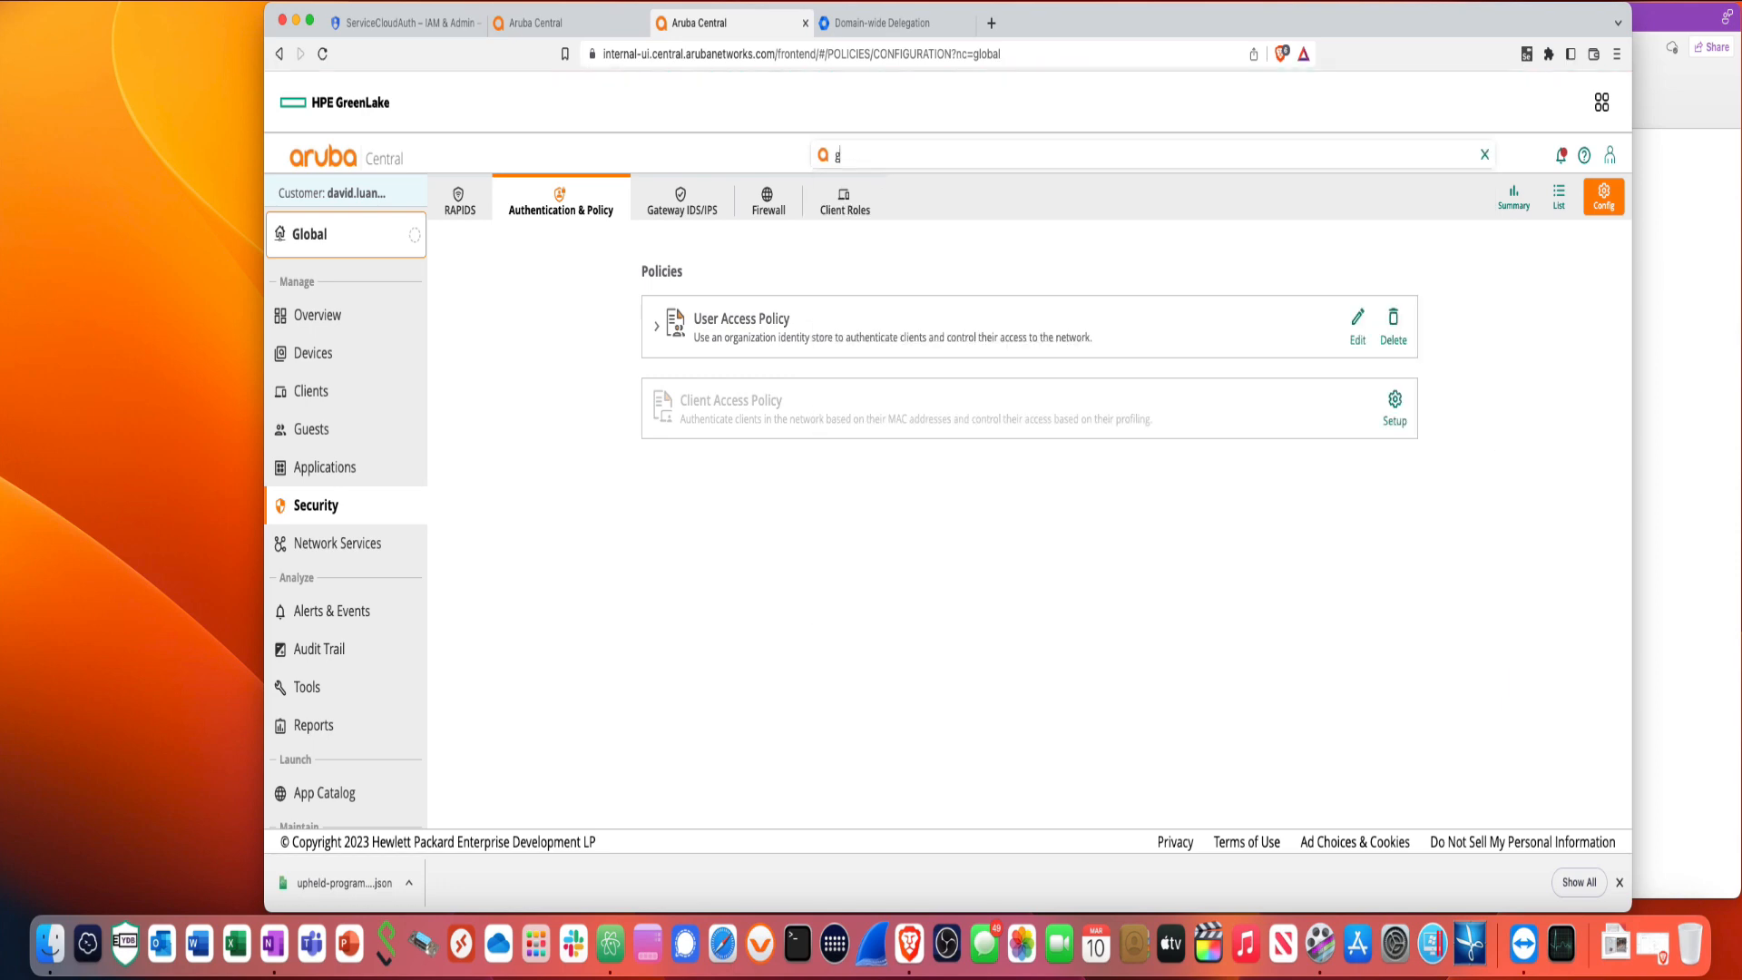
text(oogle cloud)
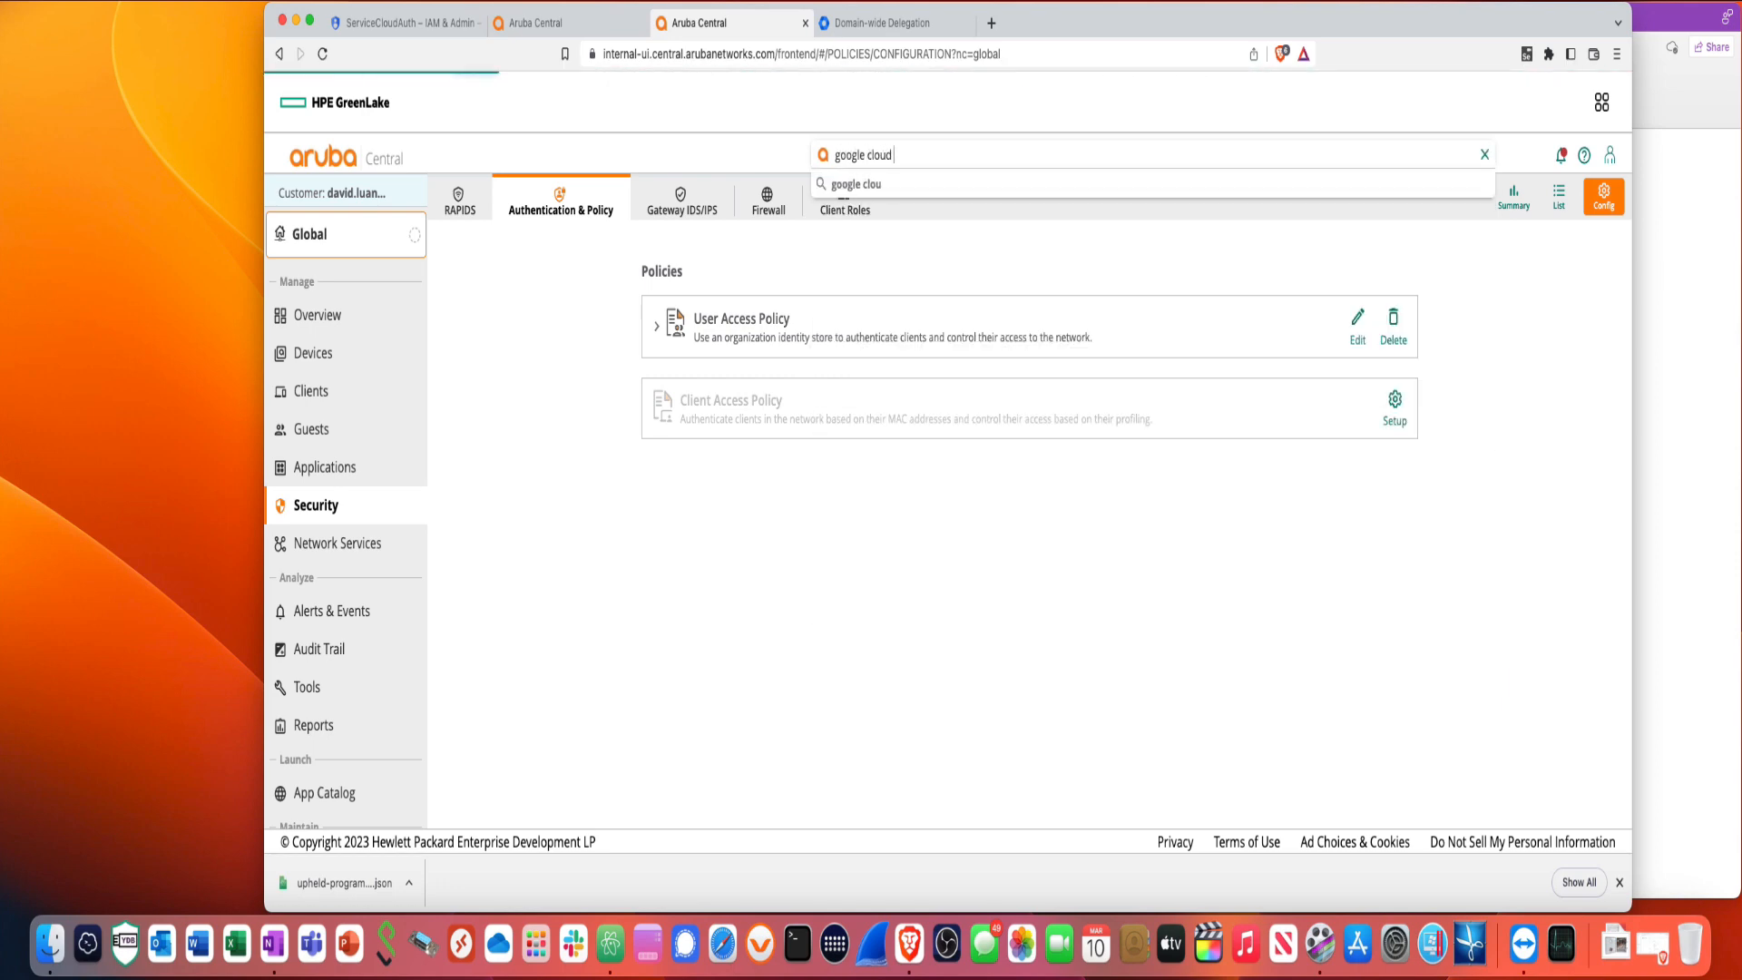
text( auth)
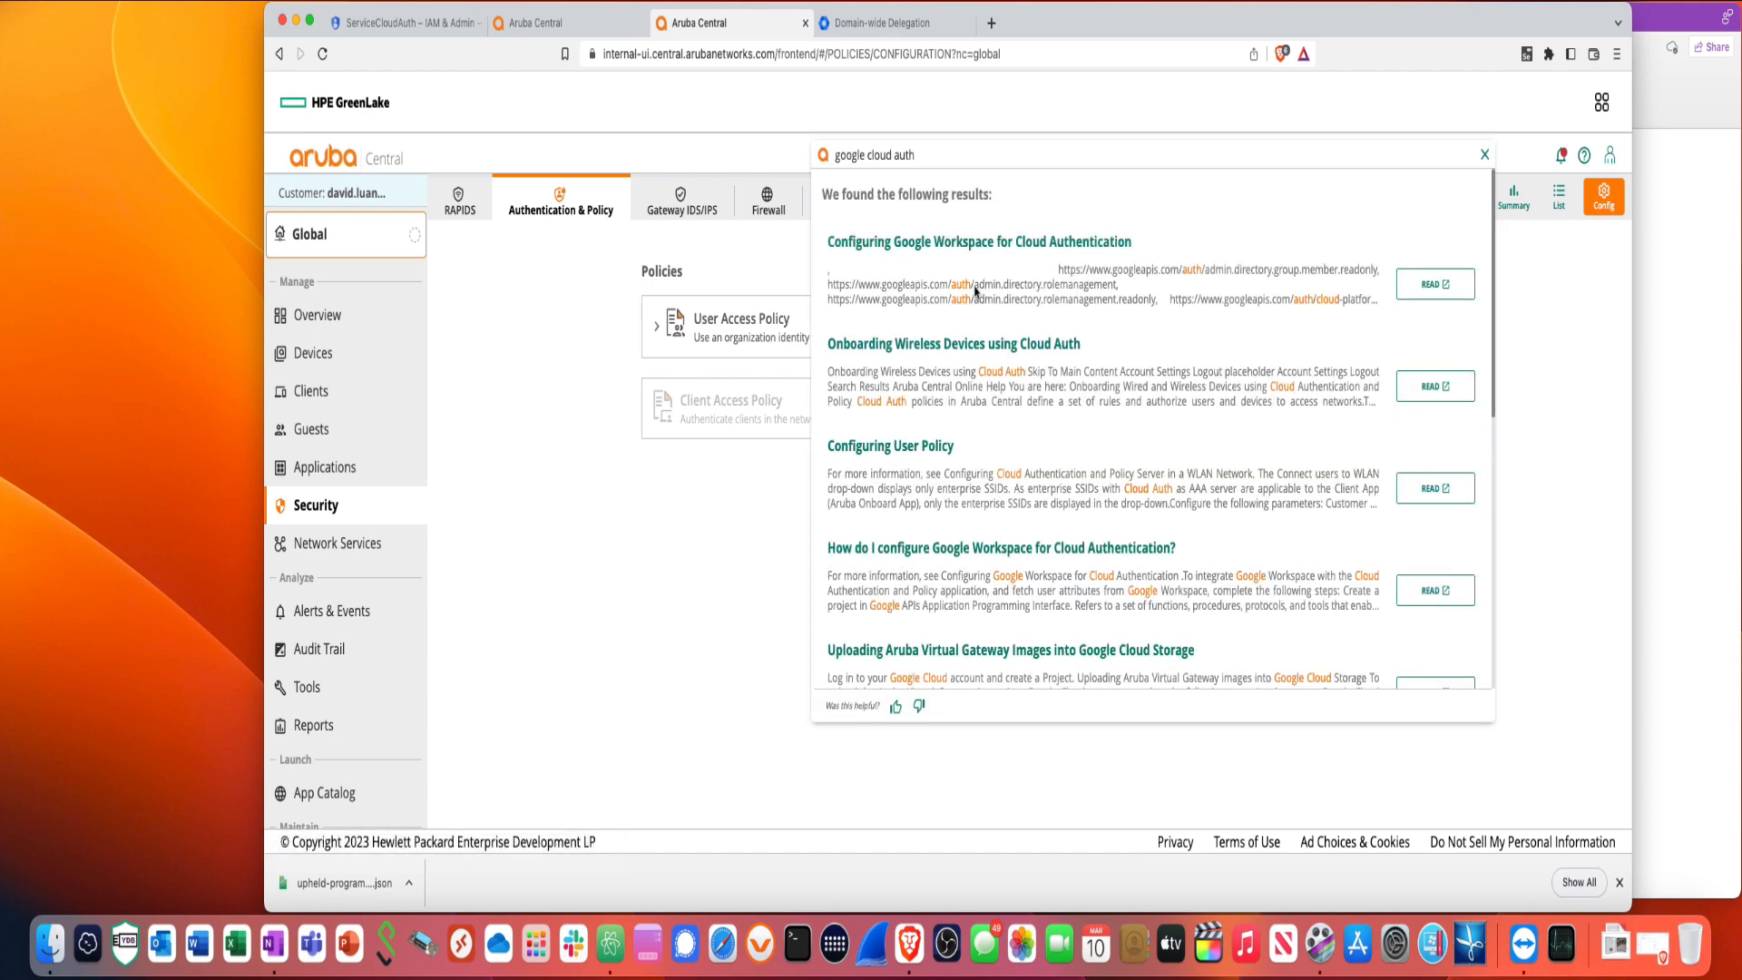
click(1411, 287)
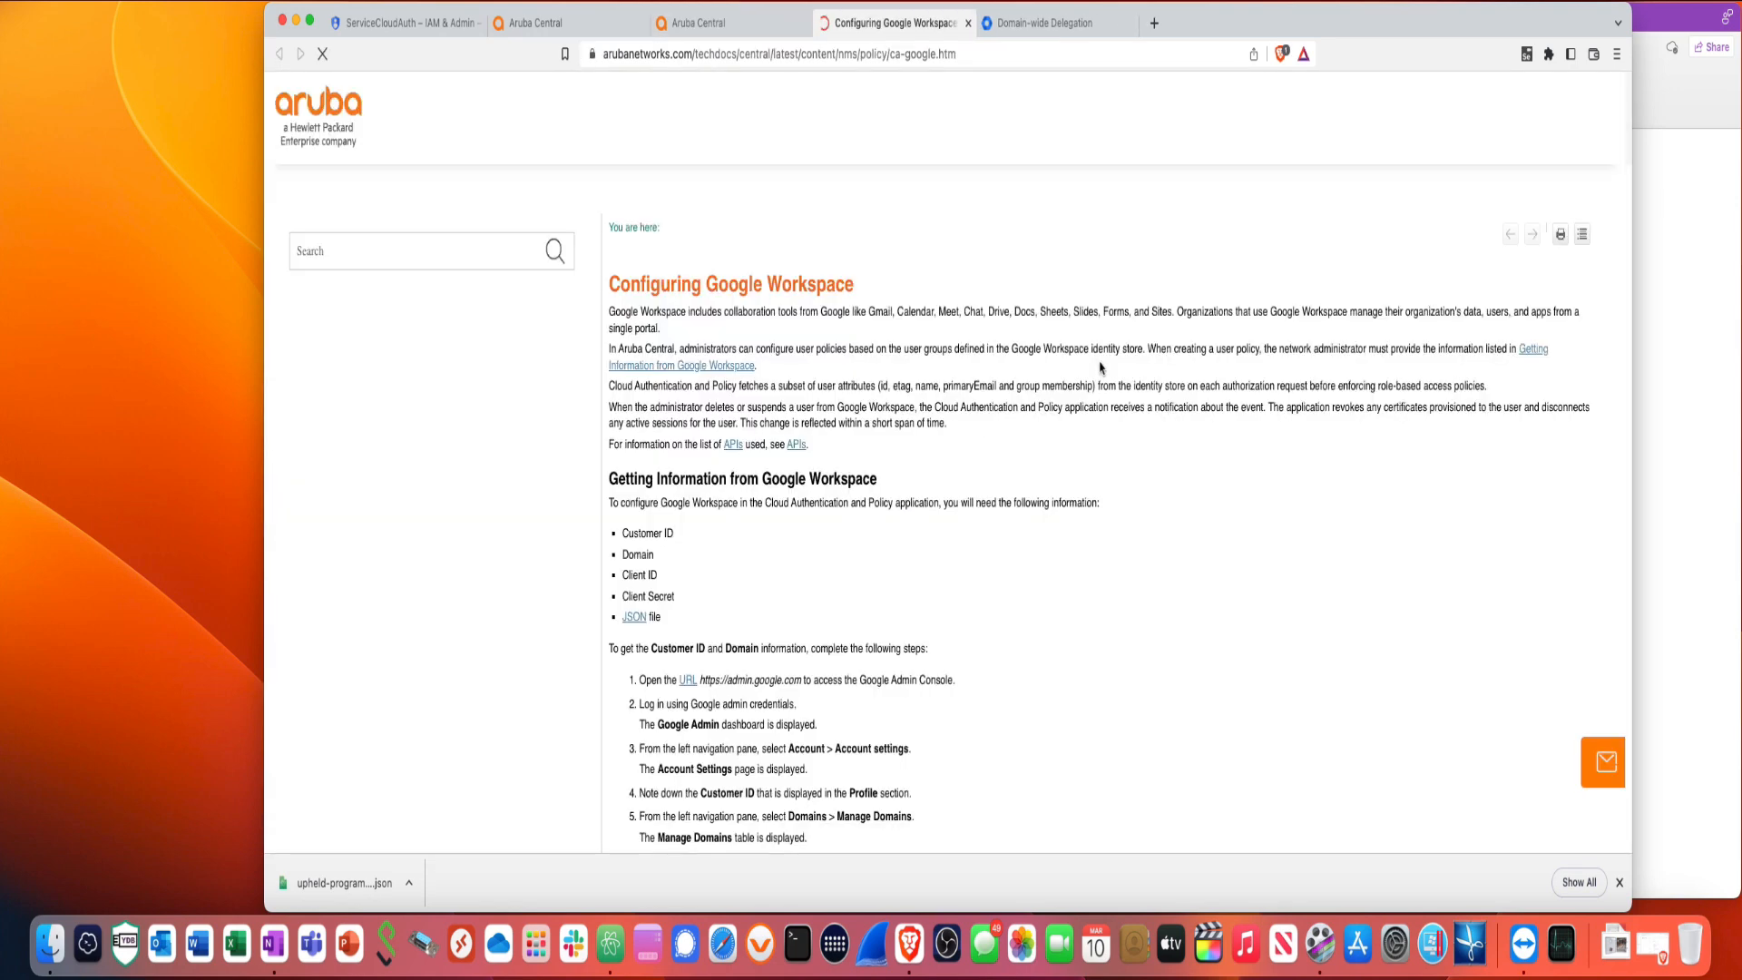
scroll(1037, 570, down, 5)
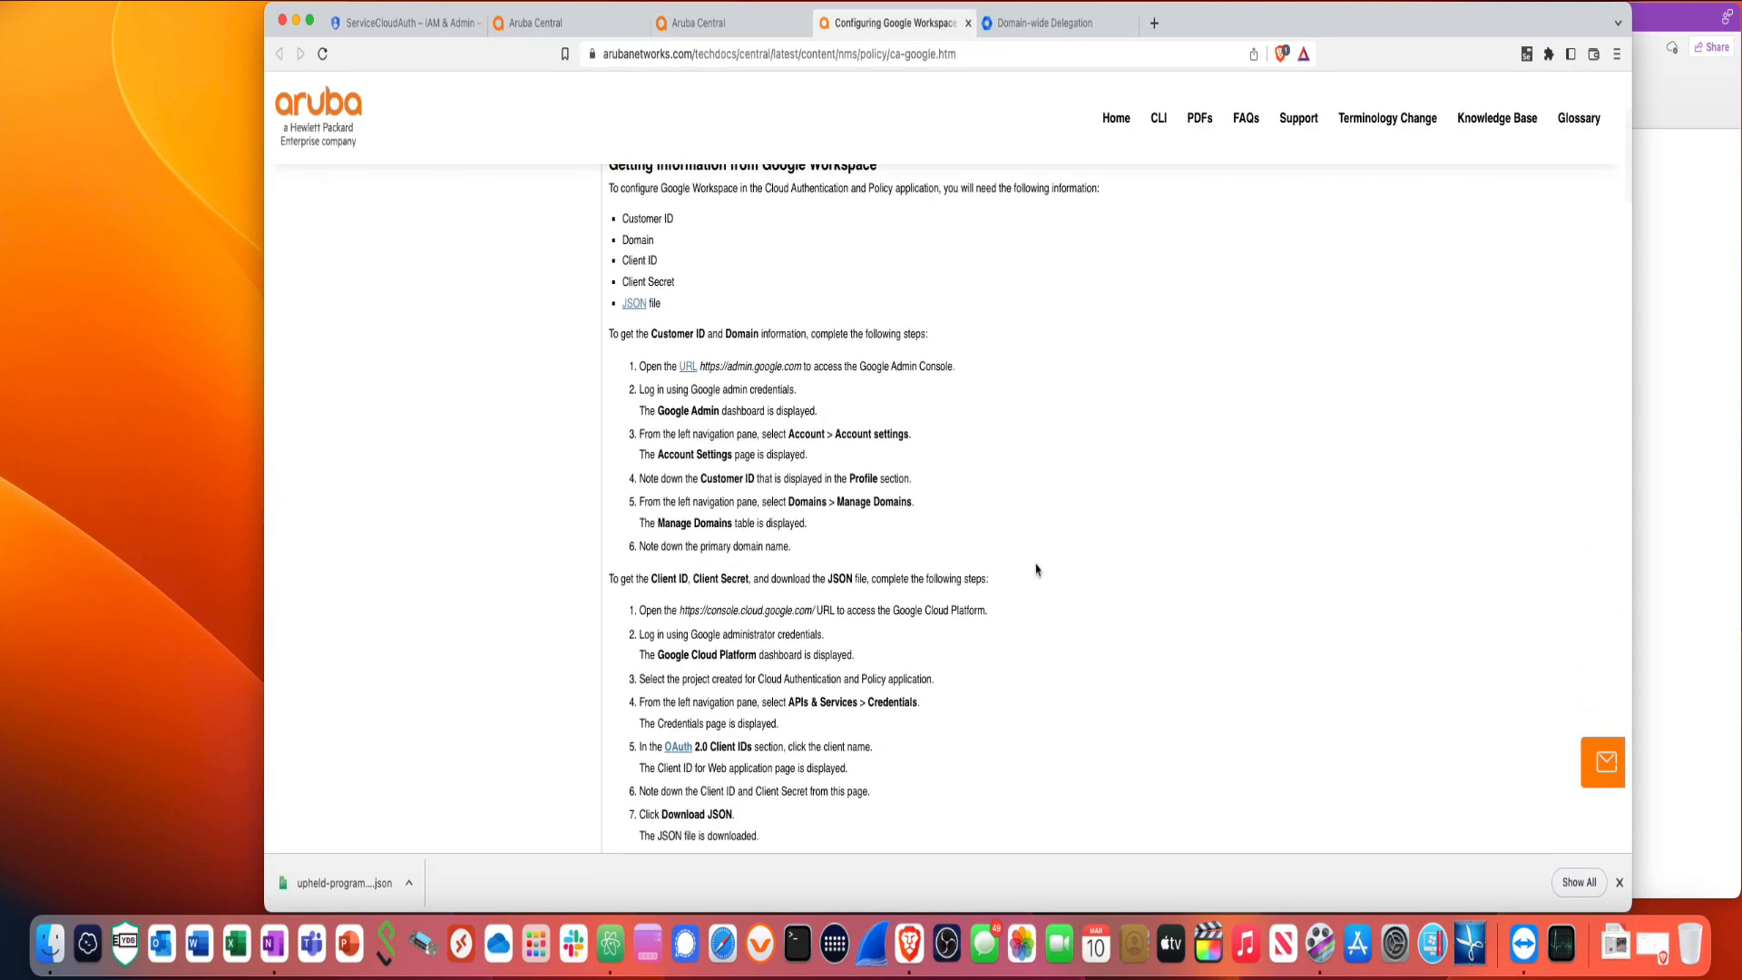
scroll(1038, 570, down, 10)
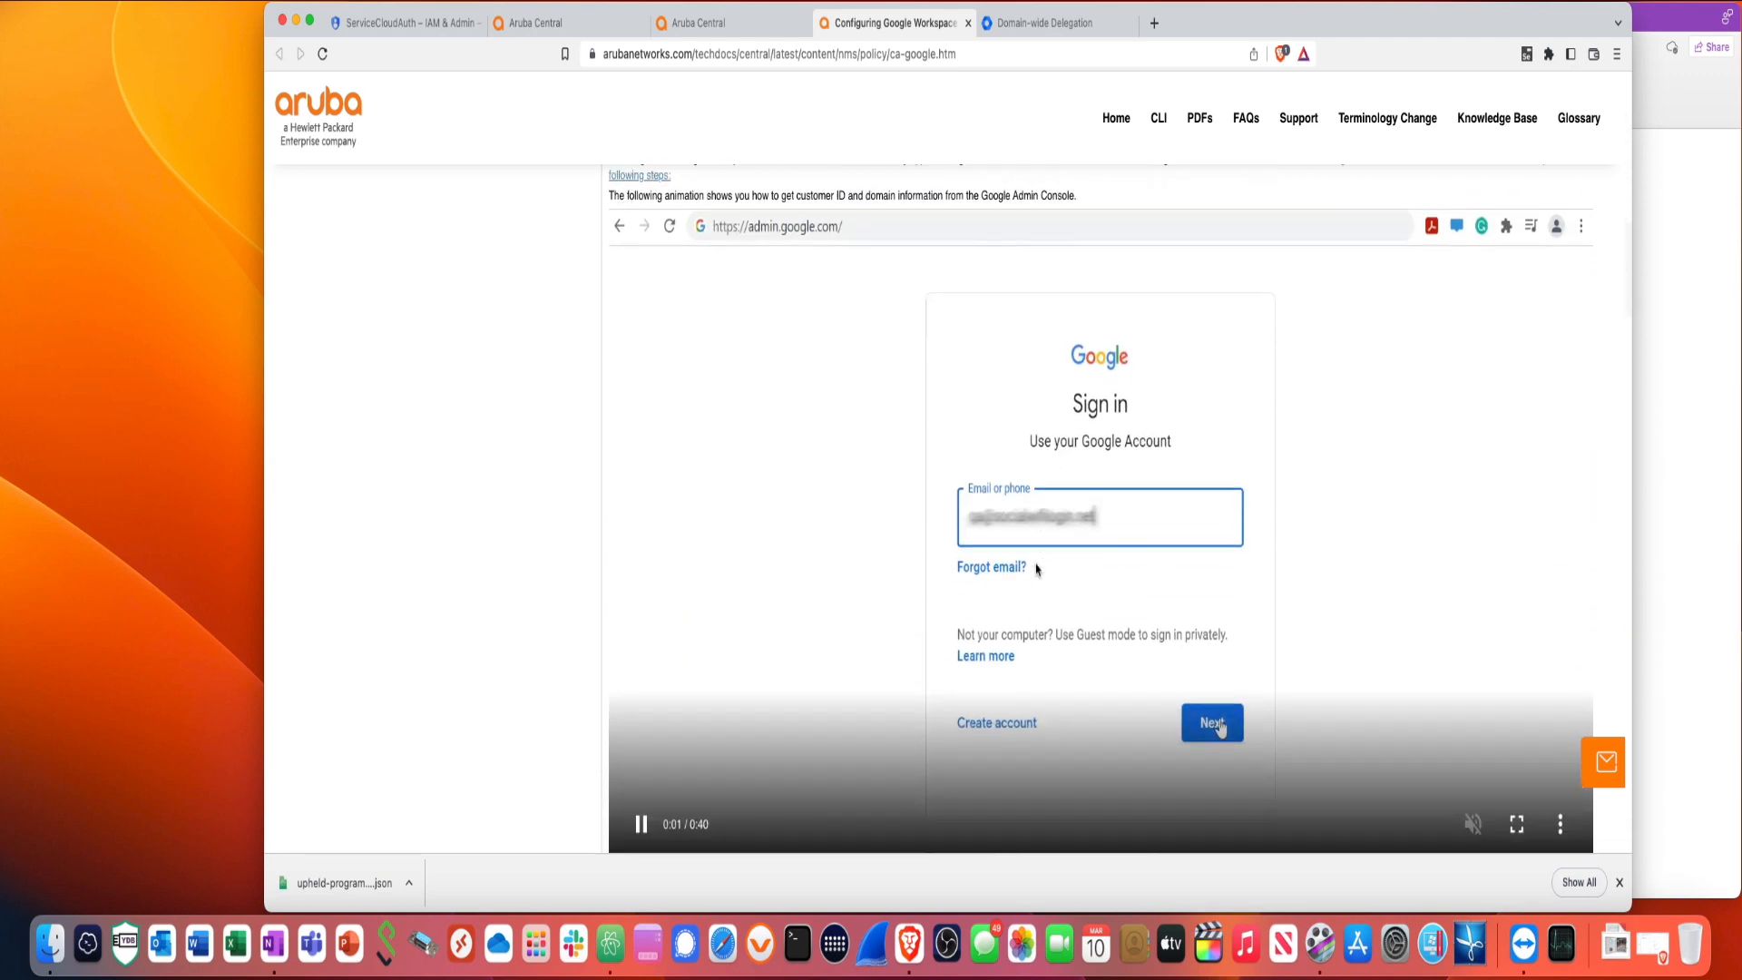
- Copy the admin.directory.user.readonly scope URL from the 'Providing Access to Google Workspace Instance' section
scroll(1036, 563, down, 3)
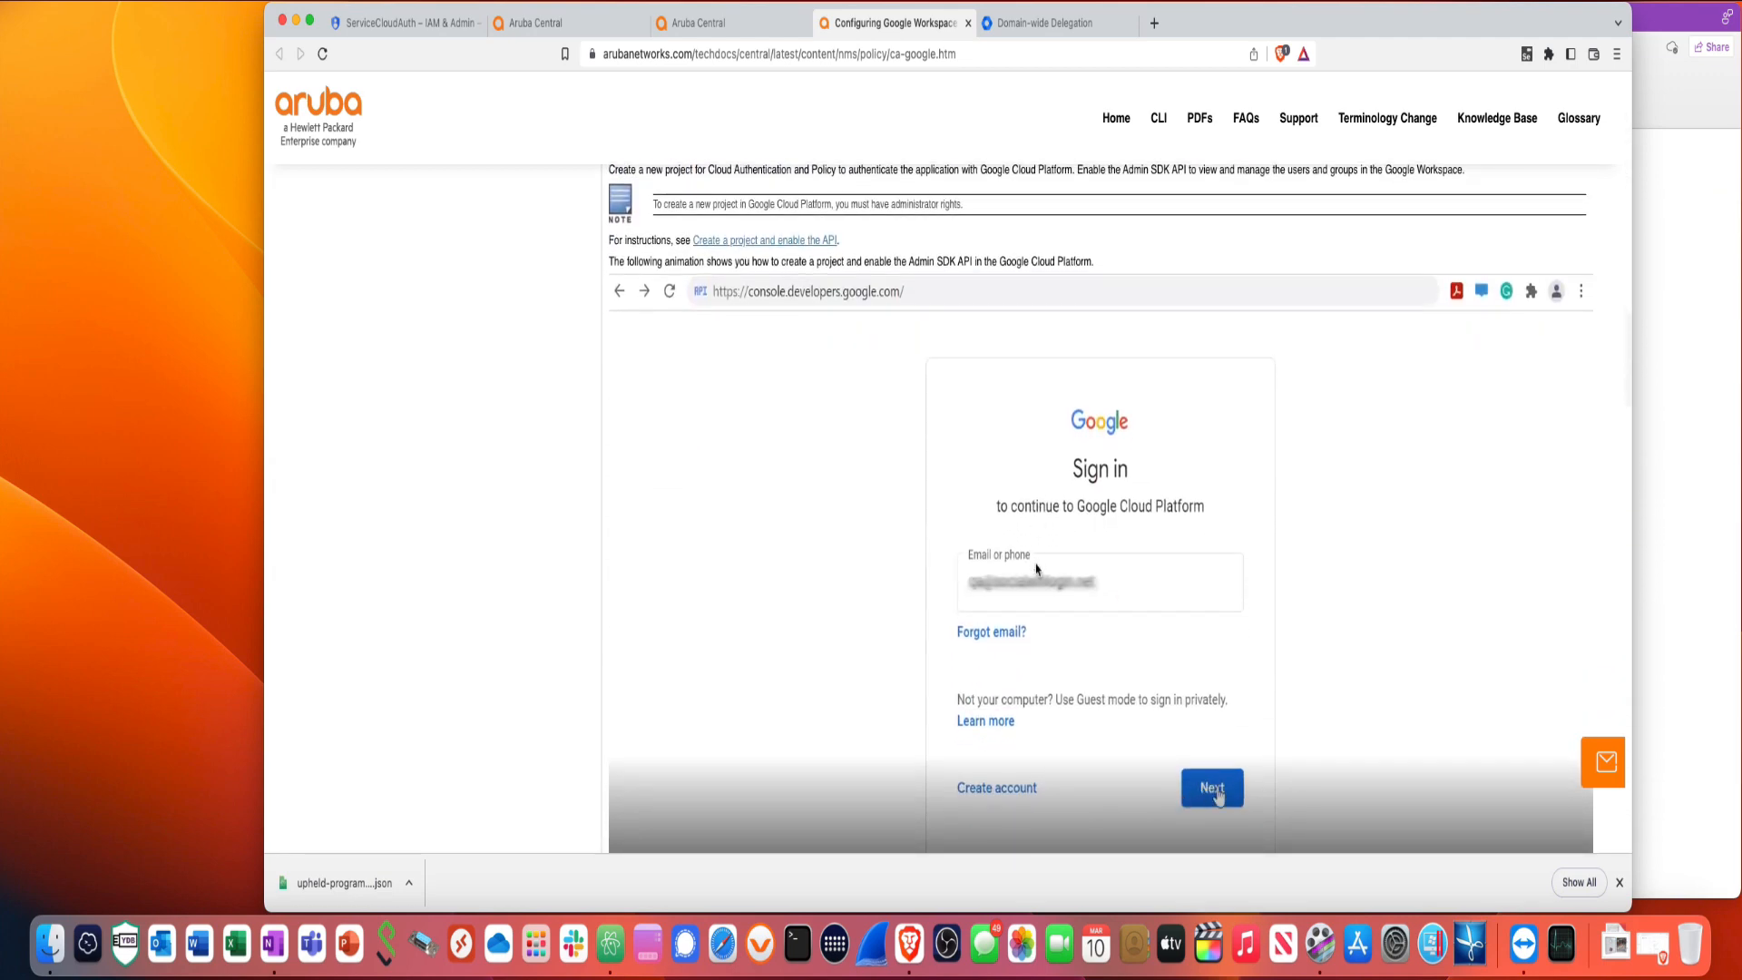
scroll(1037, 570, down, 6)
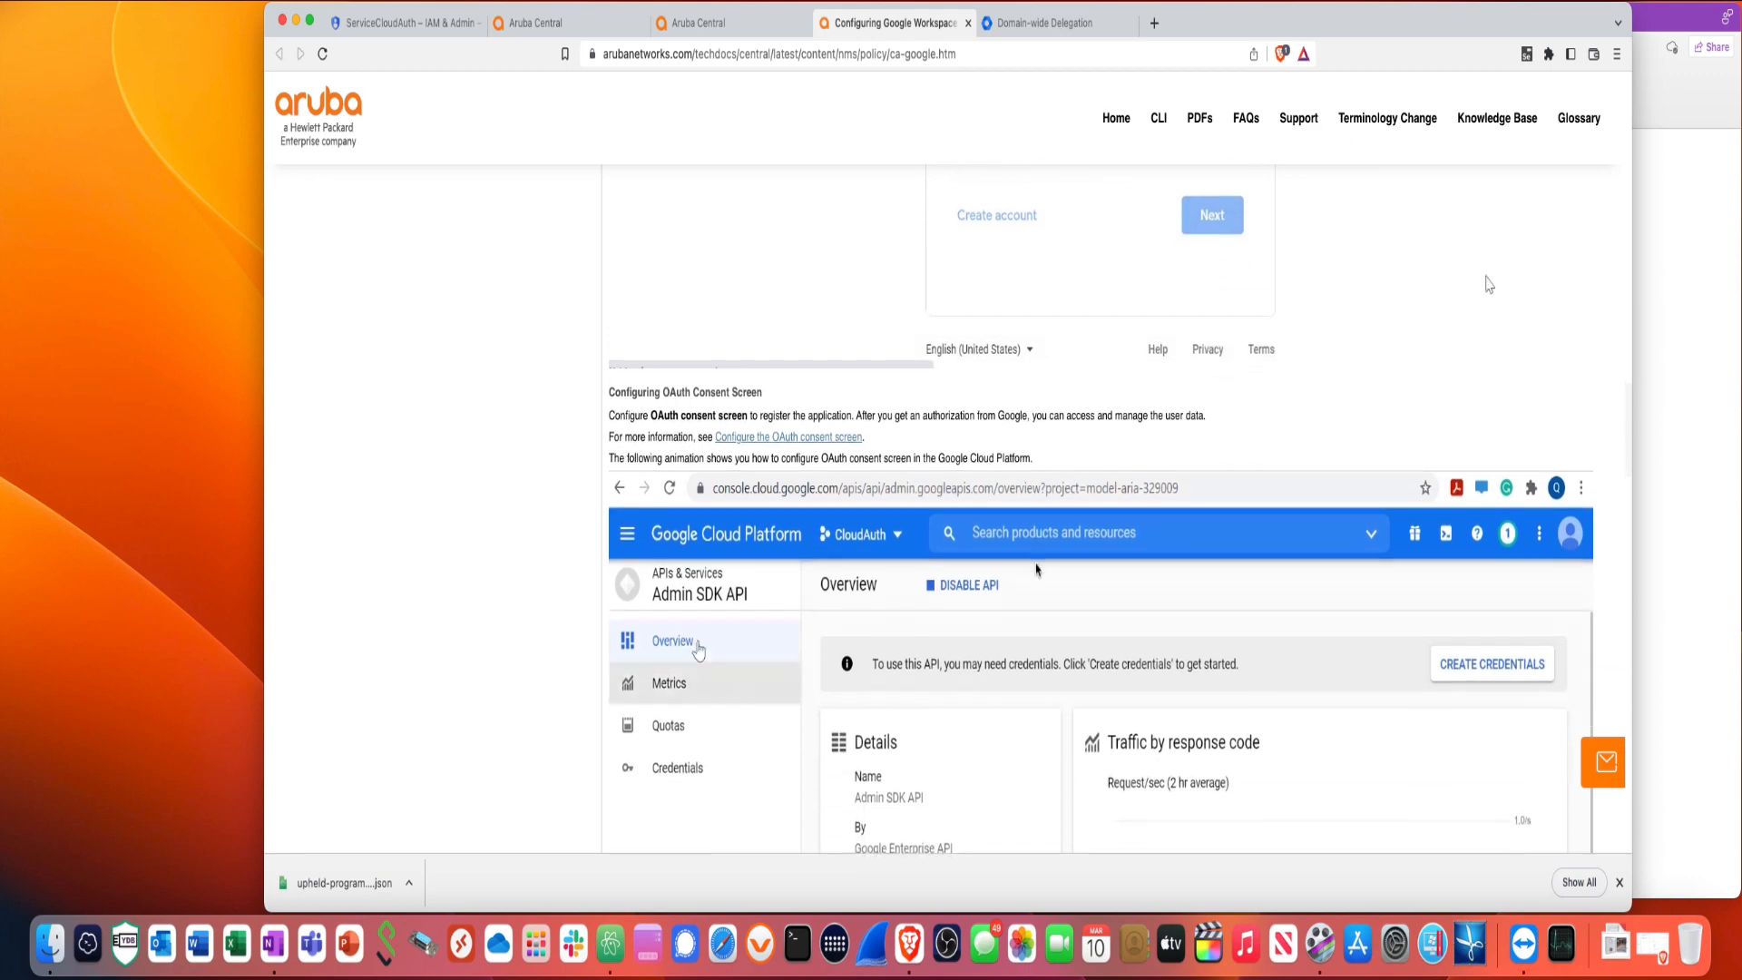
scroll(1037, 570, down, 7)
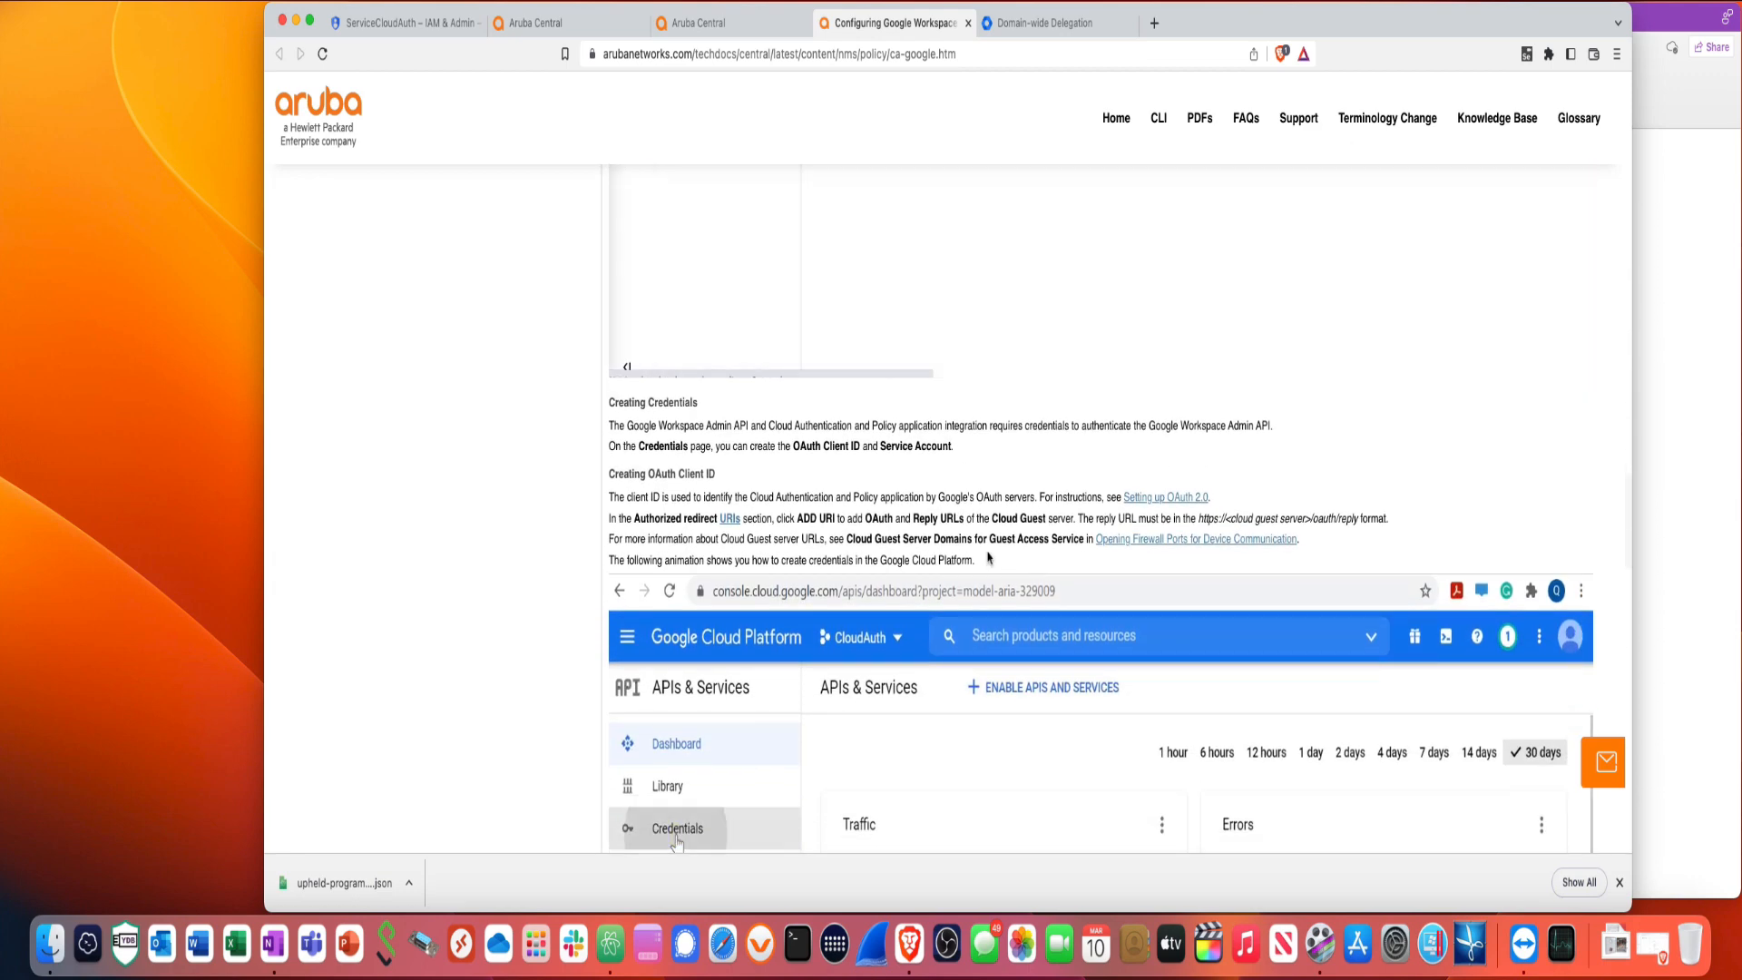
scroll(983, 589, down, 10)
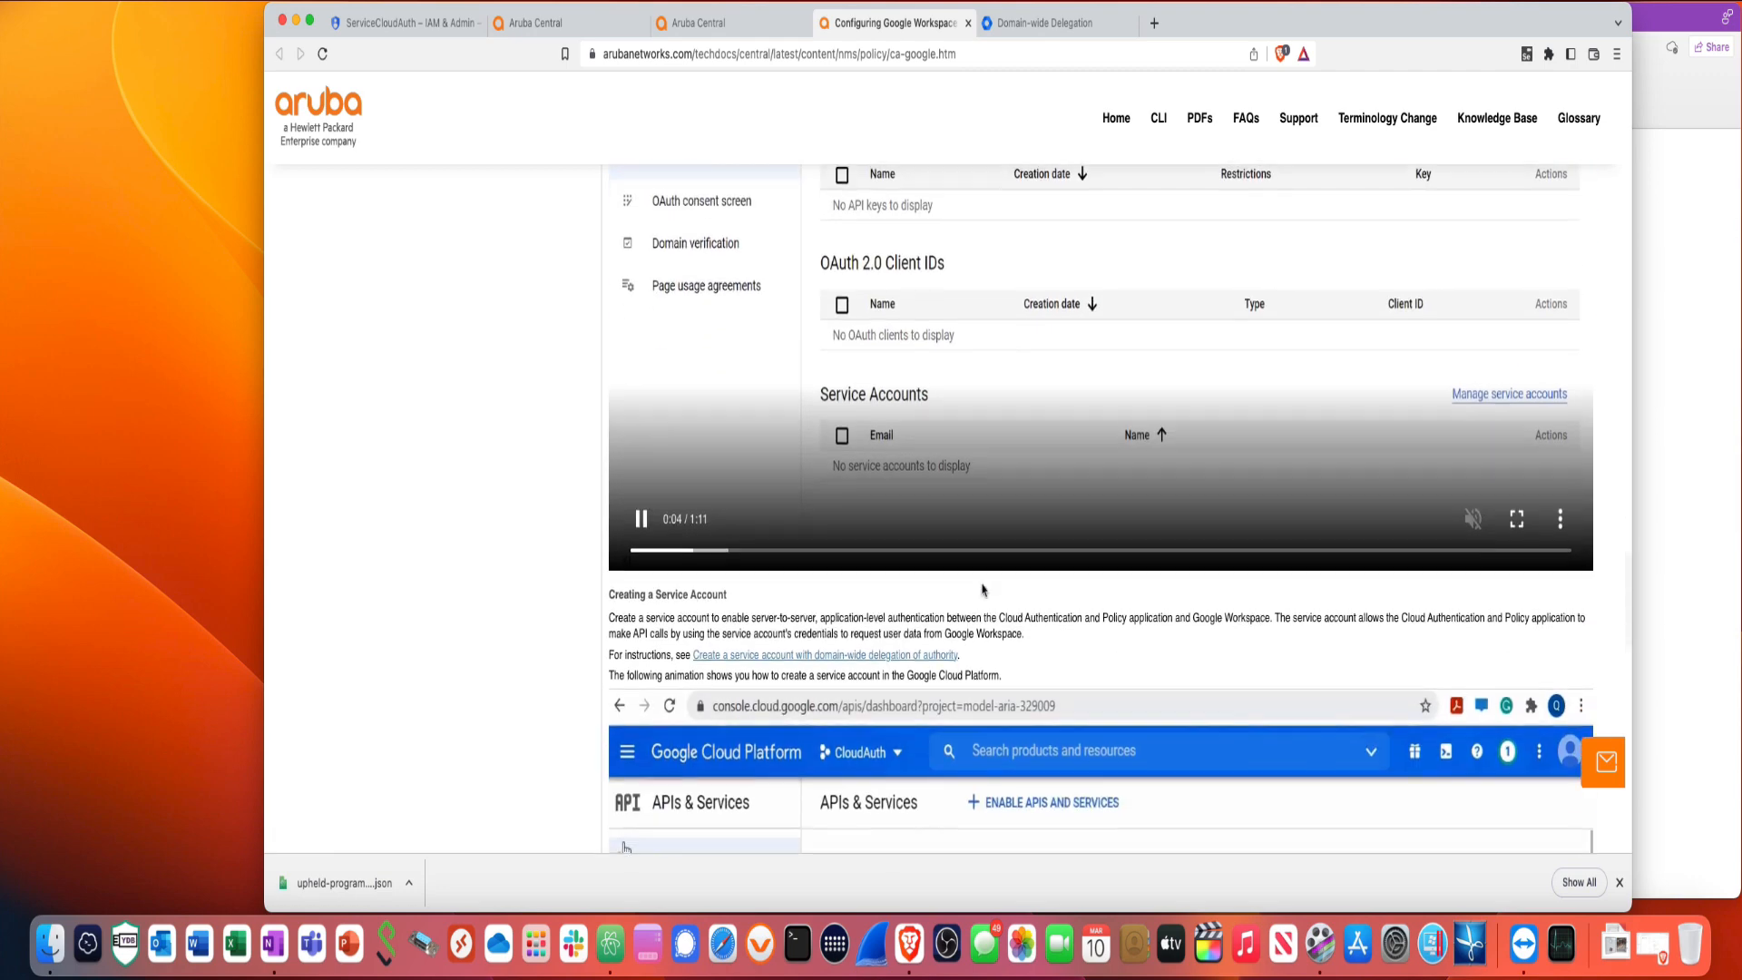
scroll(983, 585, down, 8)
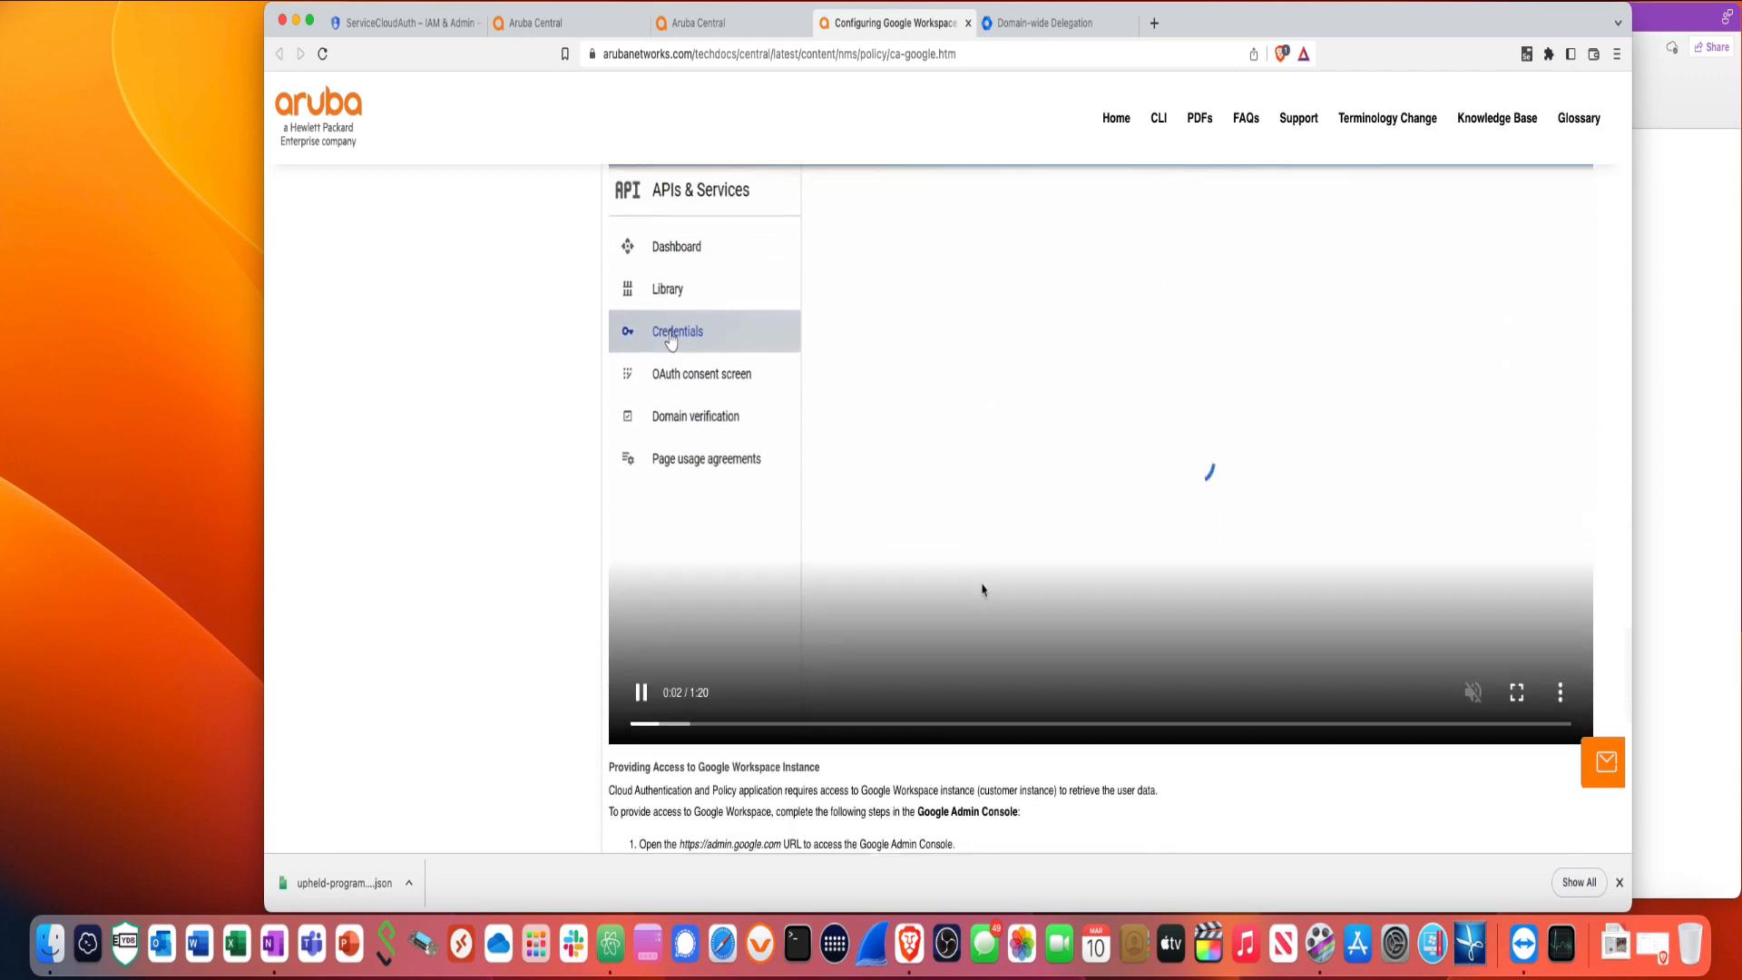
scroll(983, 590, down, 3)
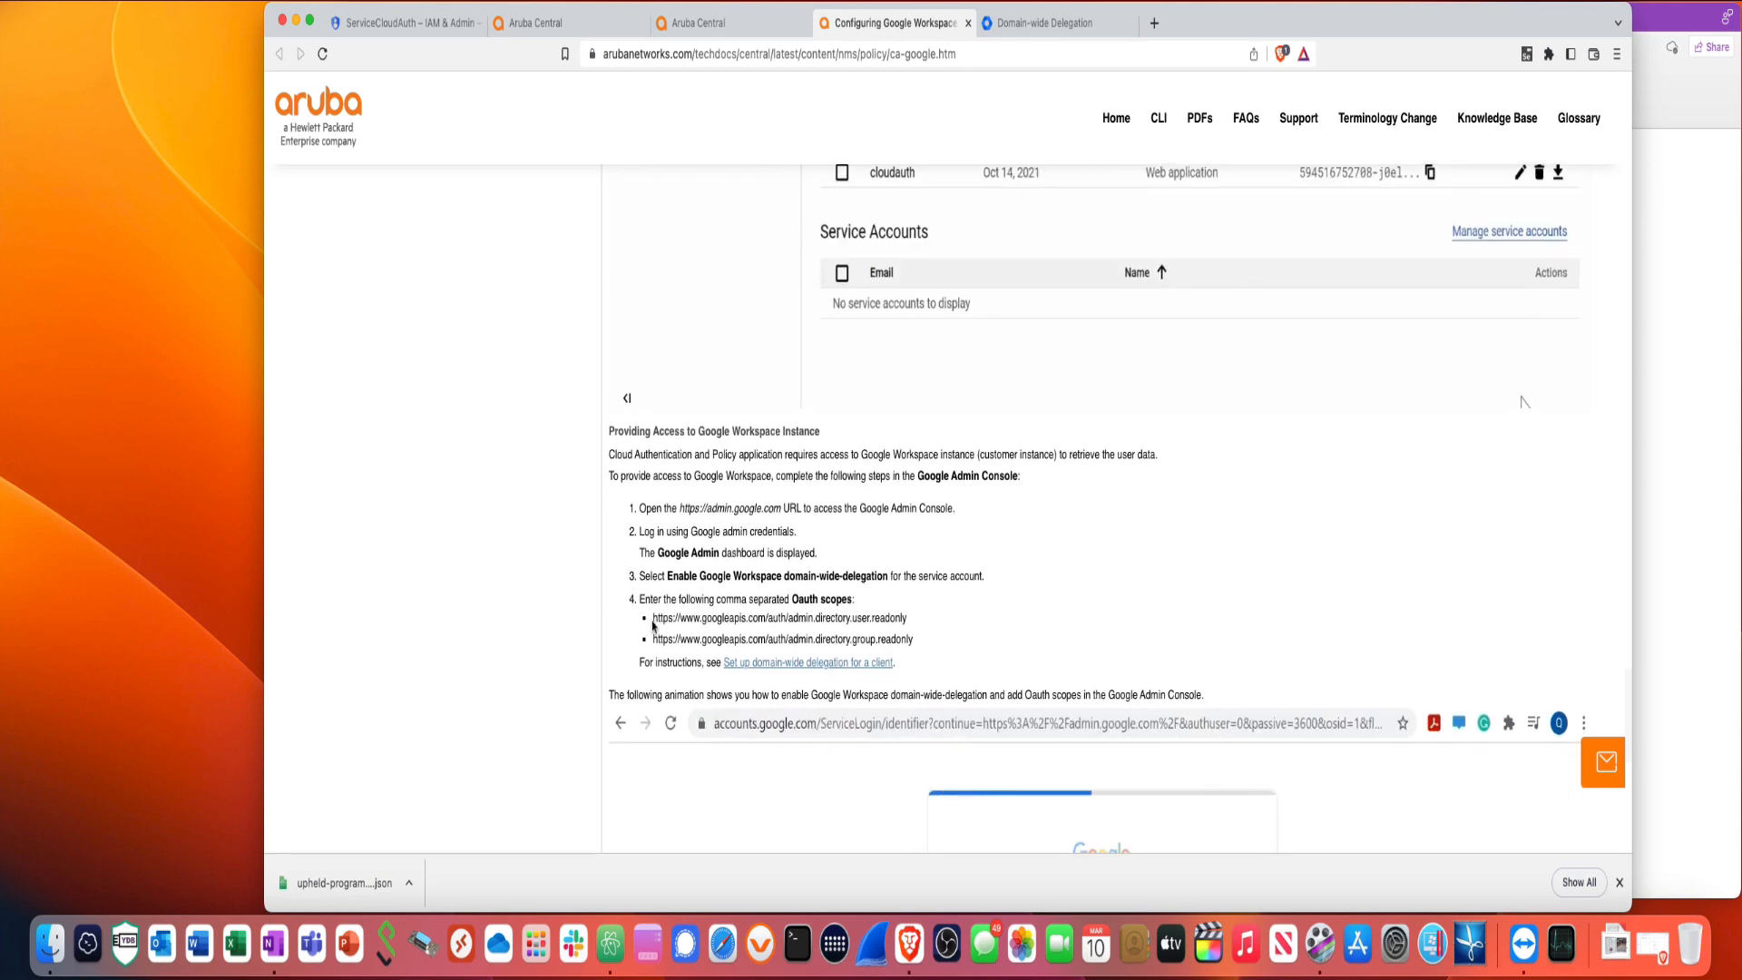
drag(654, 619, 905, 621)
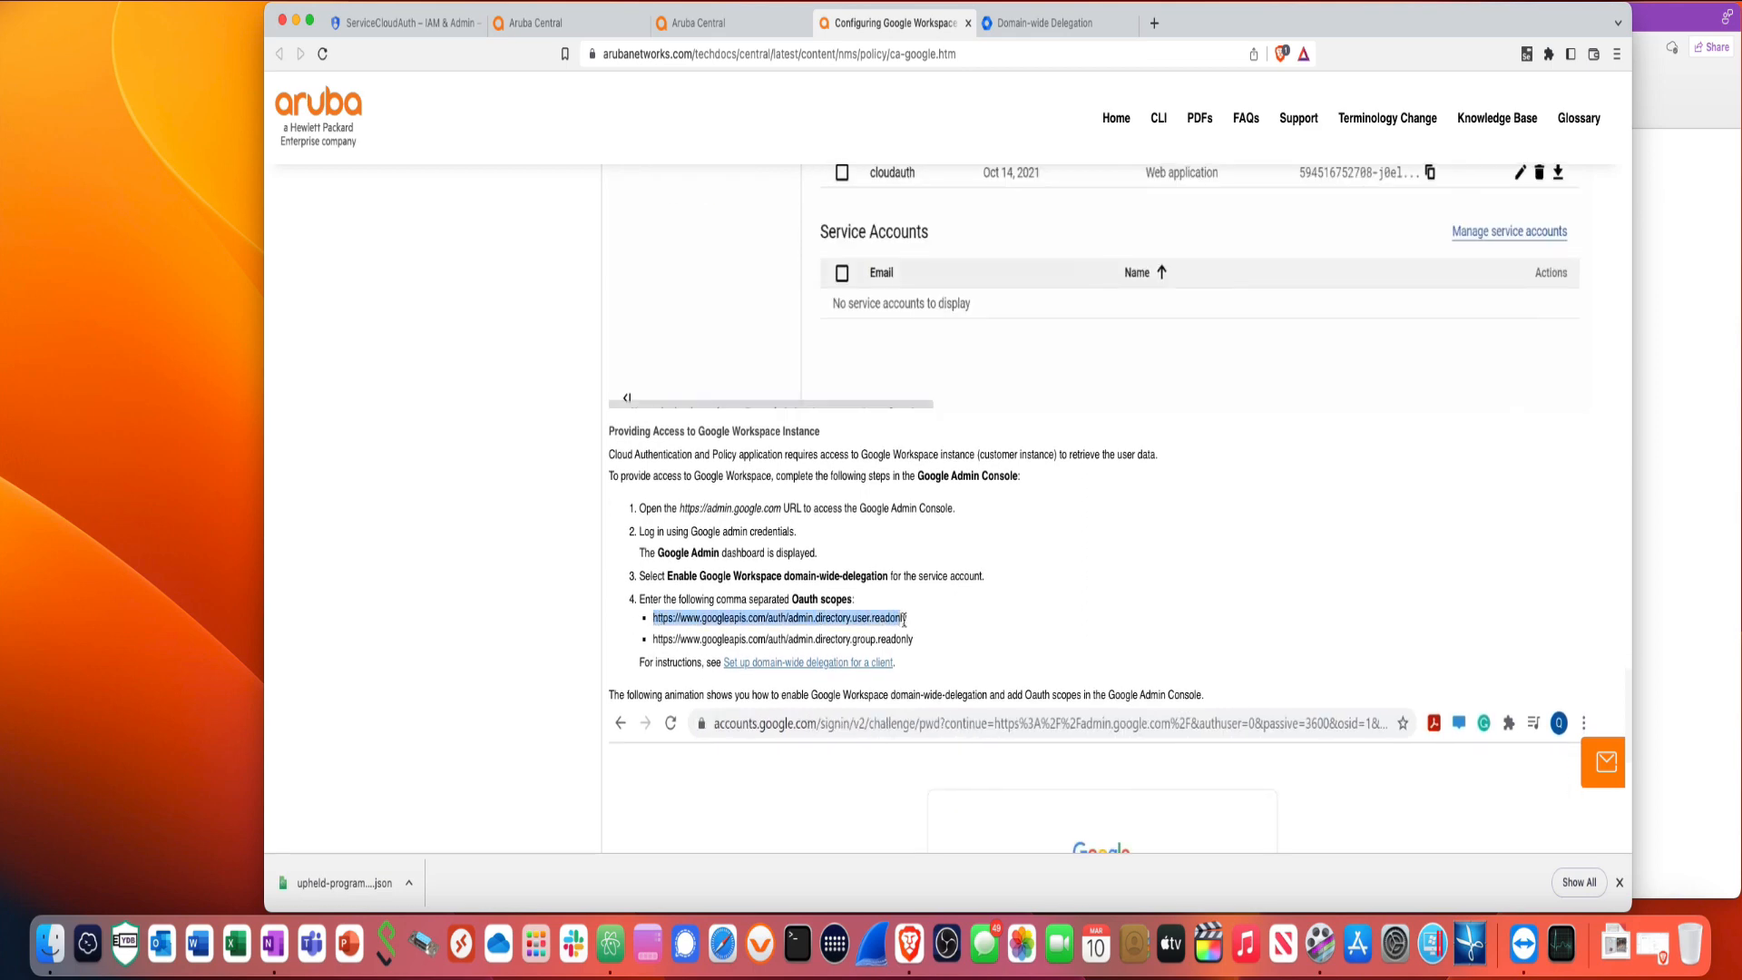
right_click(905, 621)
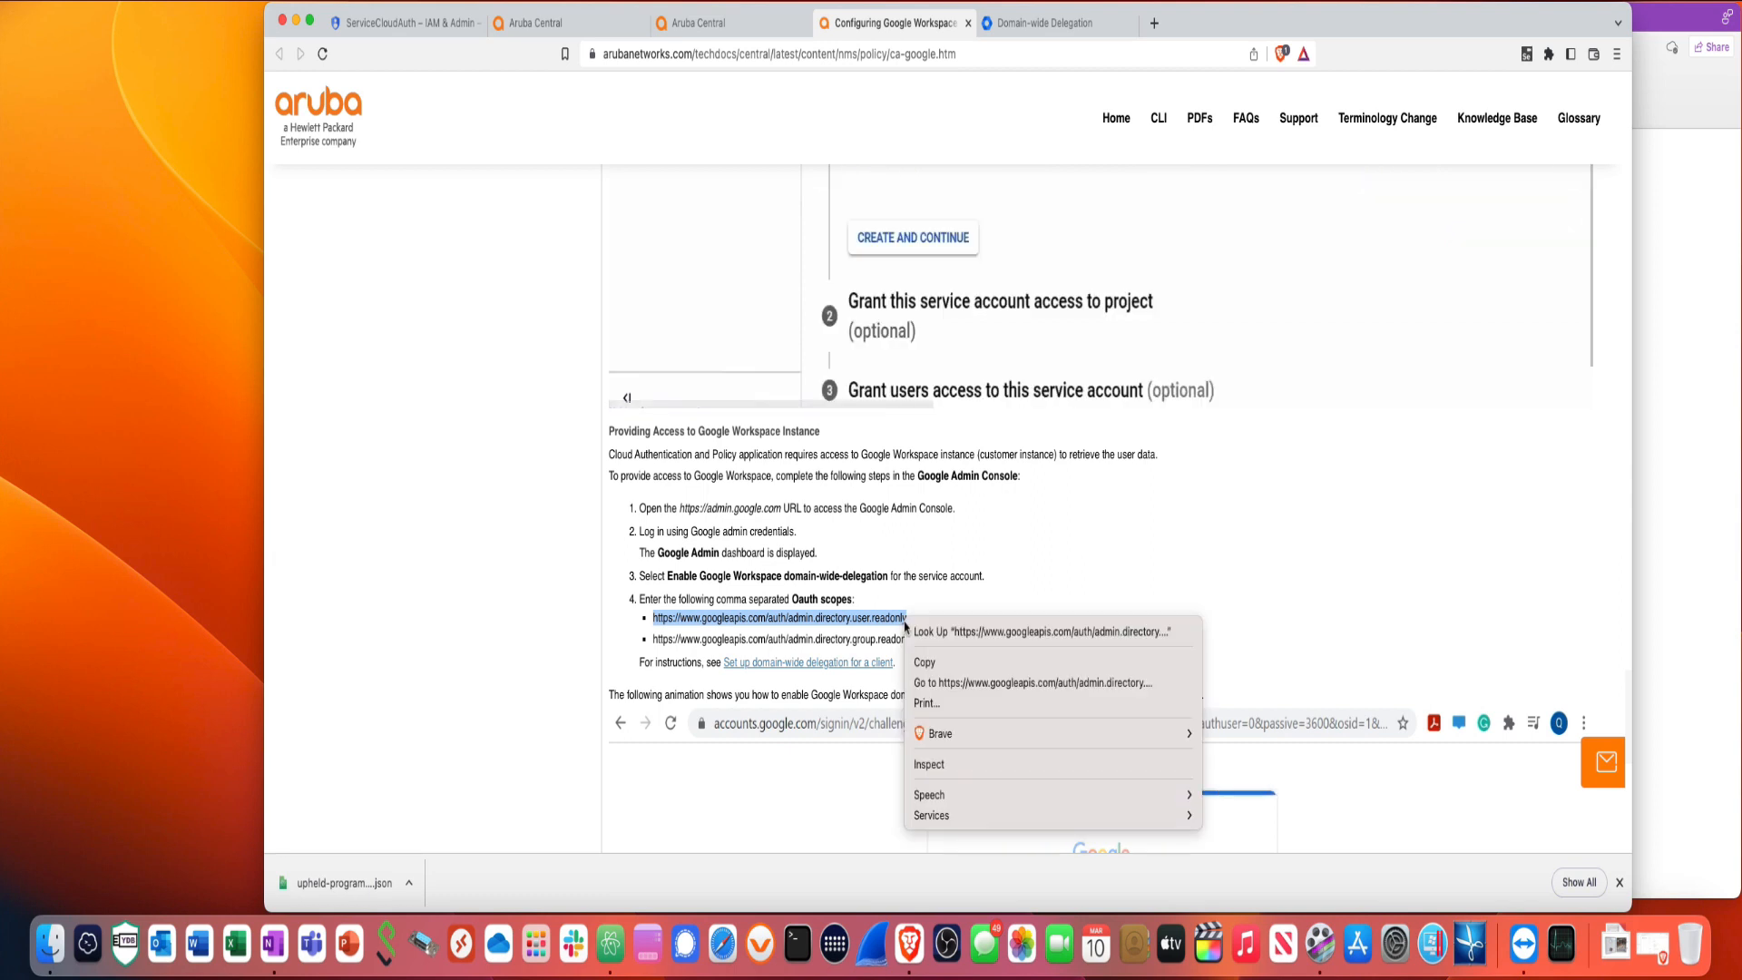
click(930, 663)
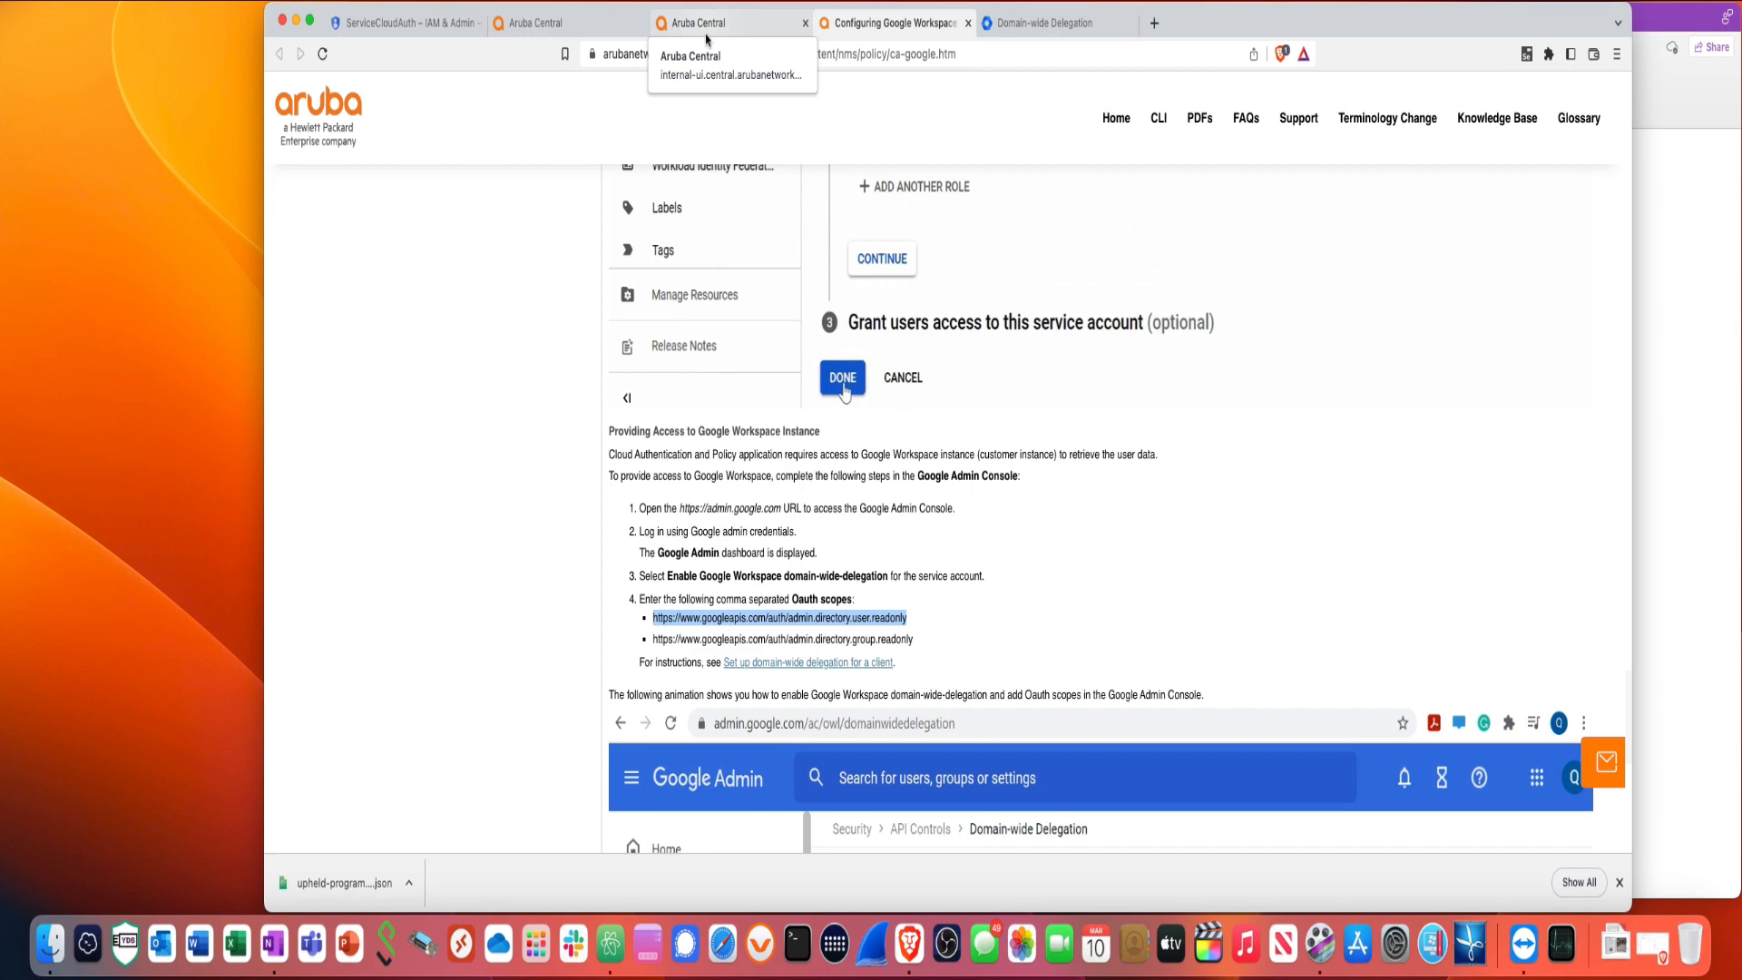
- Paste the user.readonly scope URL into the new client ID's OAuth scopes field
click(1057, 27)
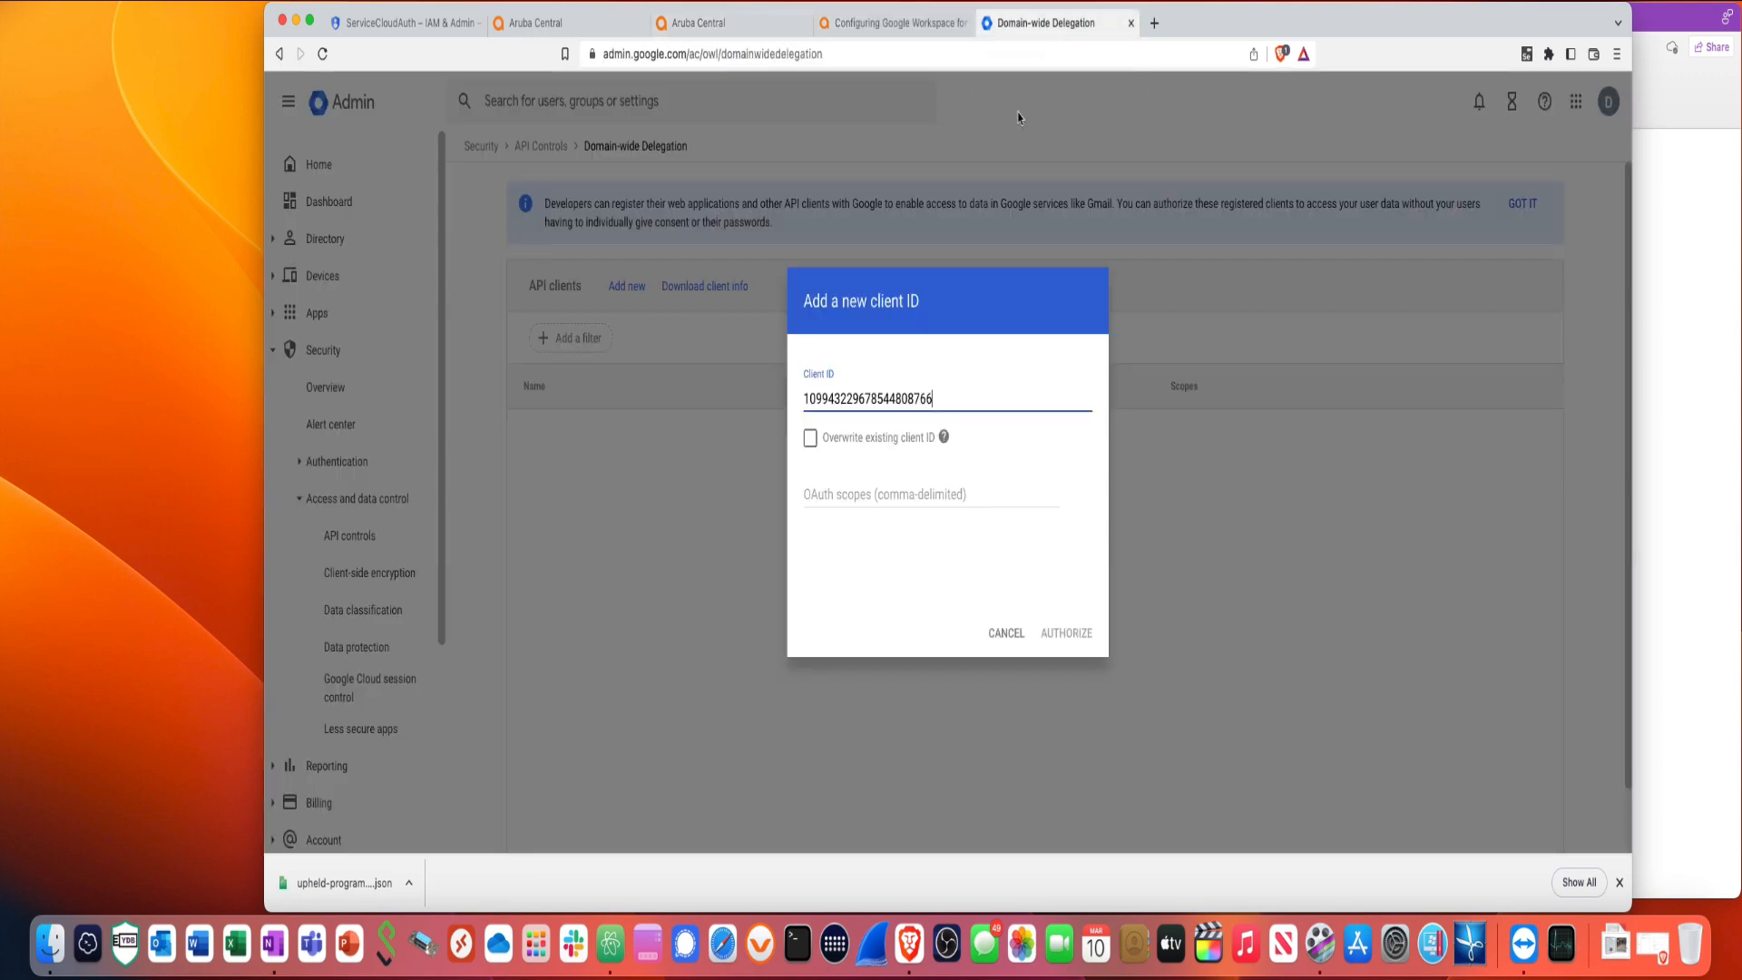
click(847, 500)
right_click(847, 497)
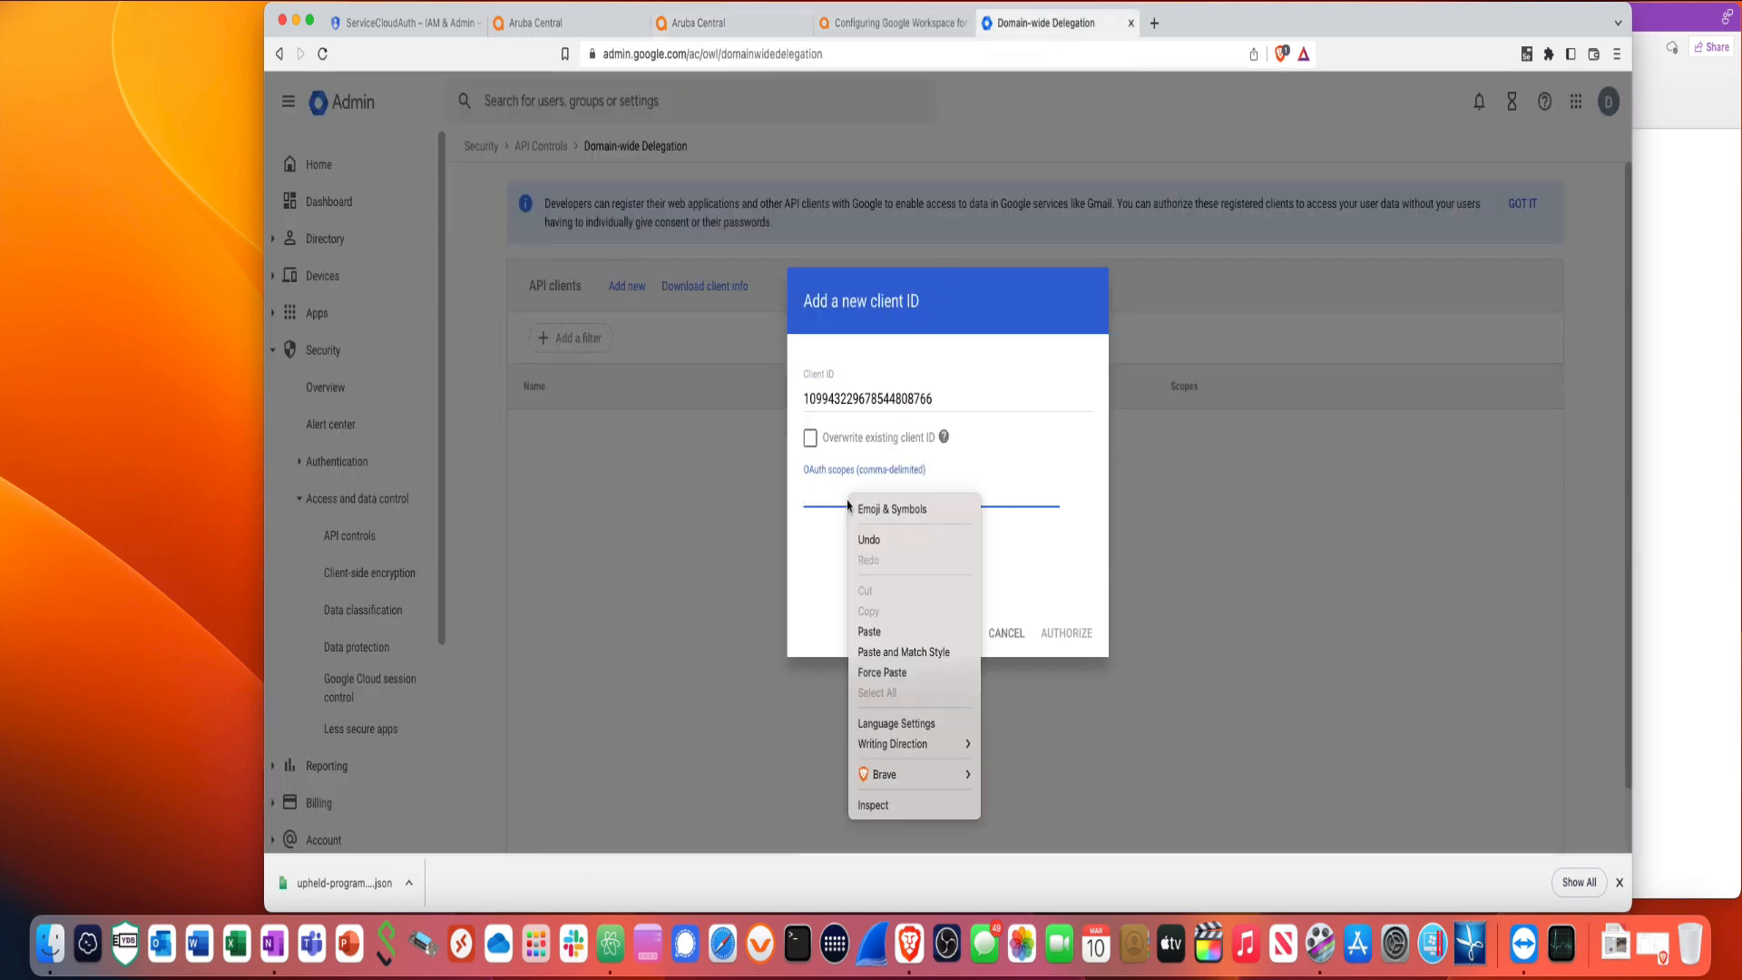
click(870, 631)
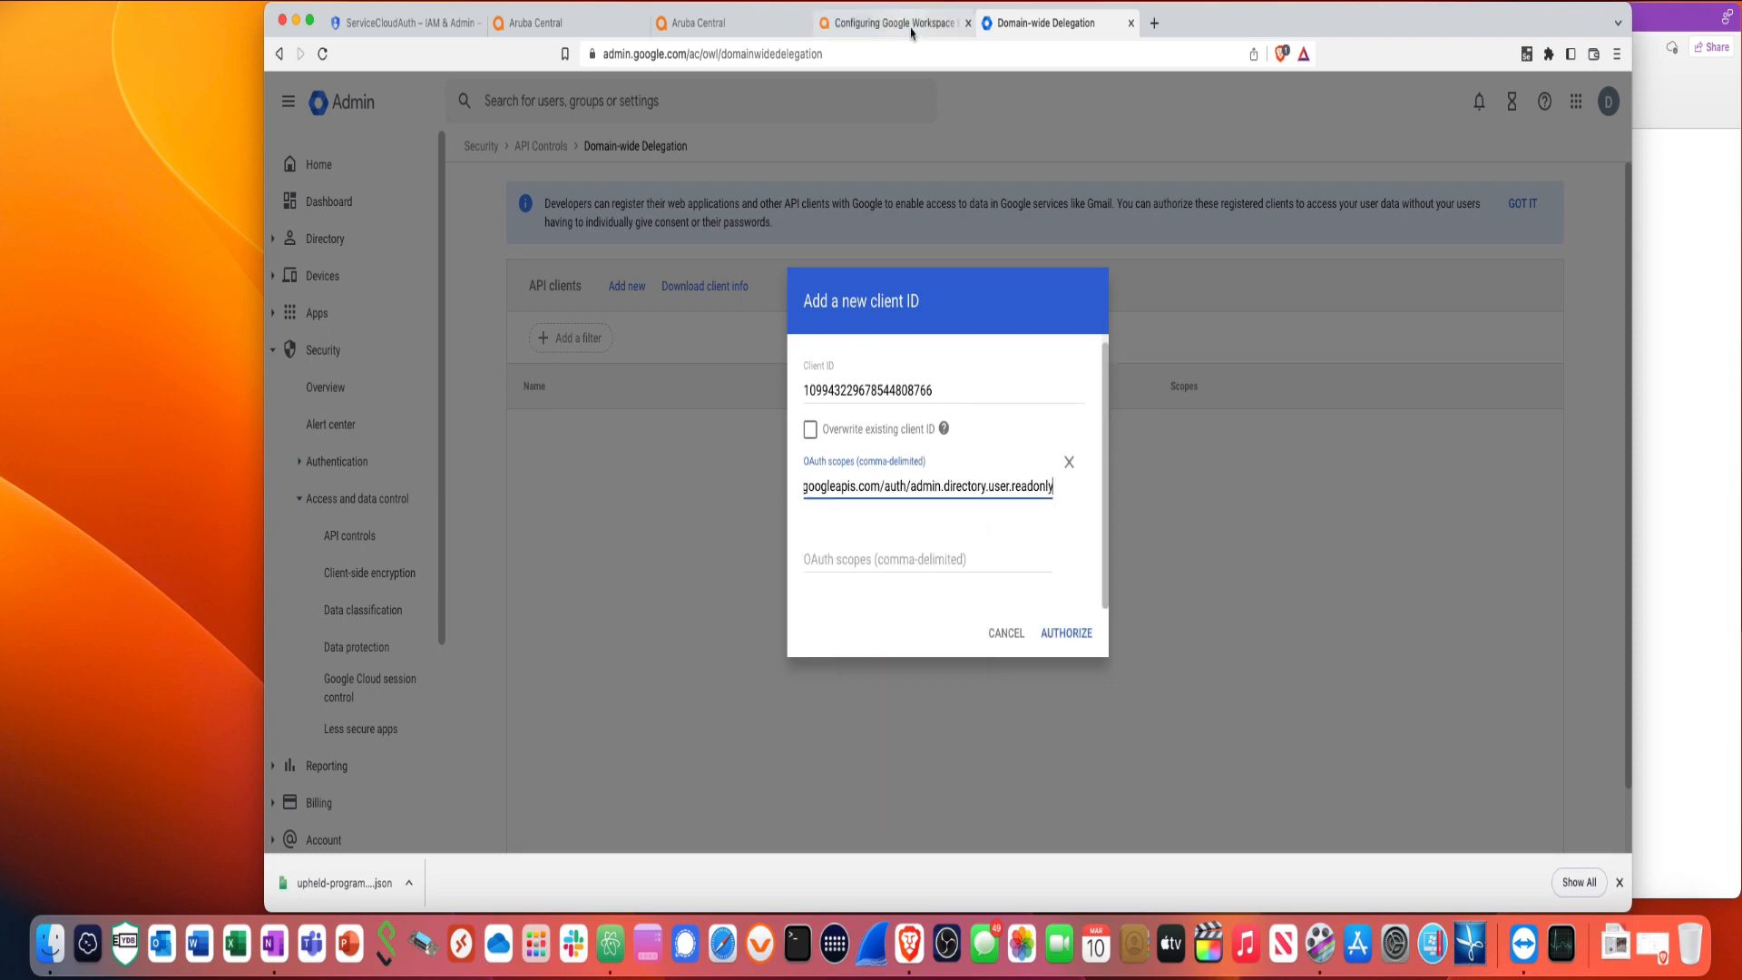
- Copy the group.readonly scope URL from the Google Workspace docs article
click(776, 24)
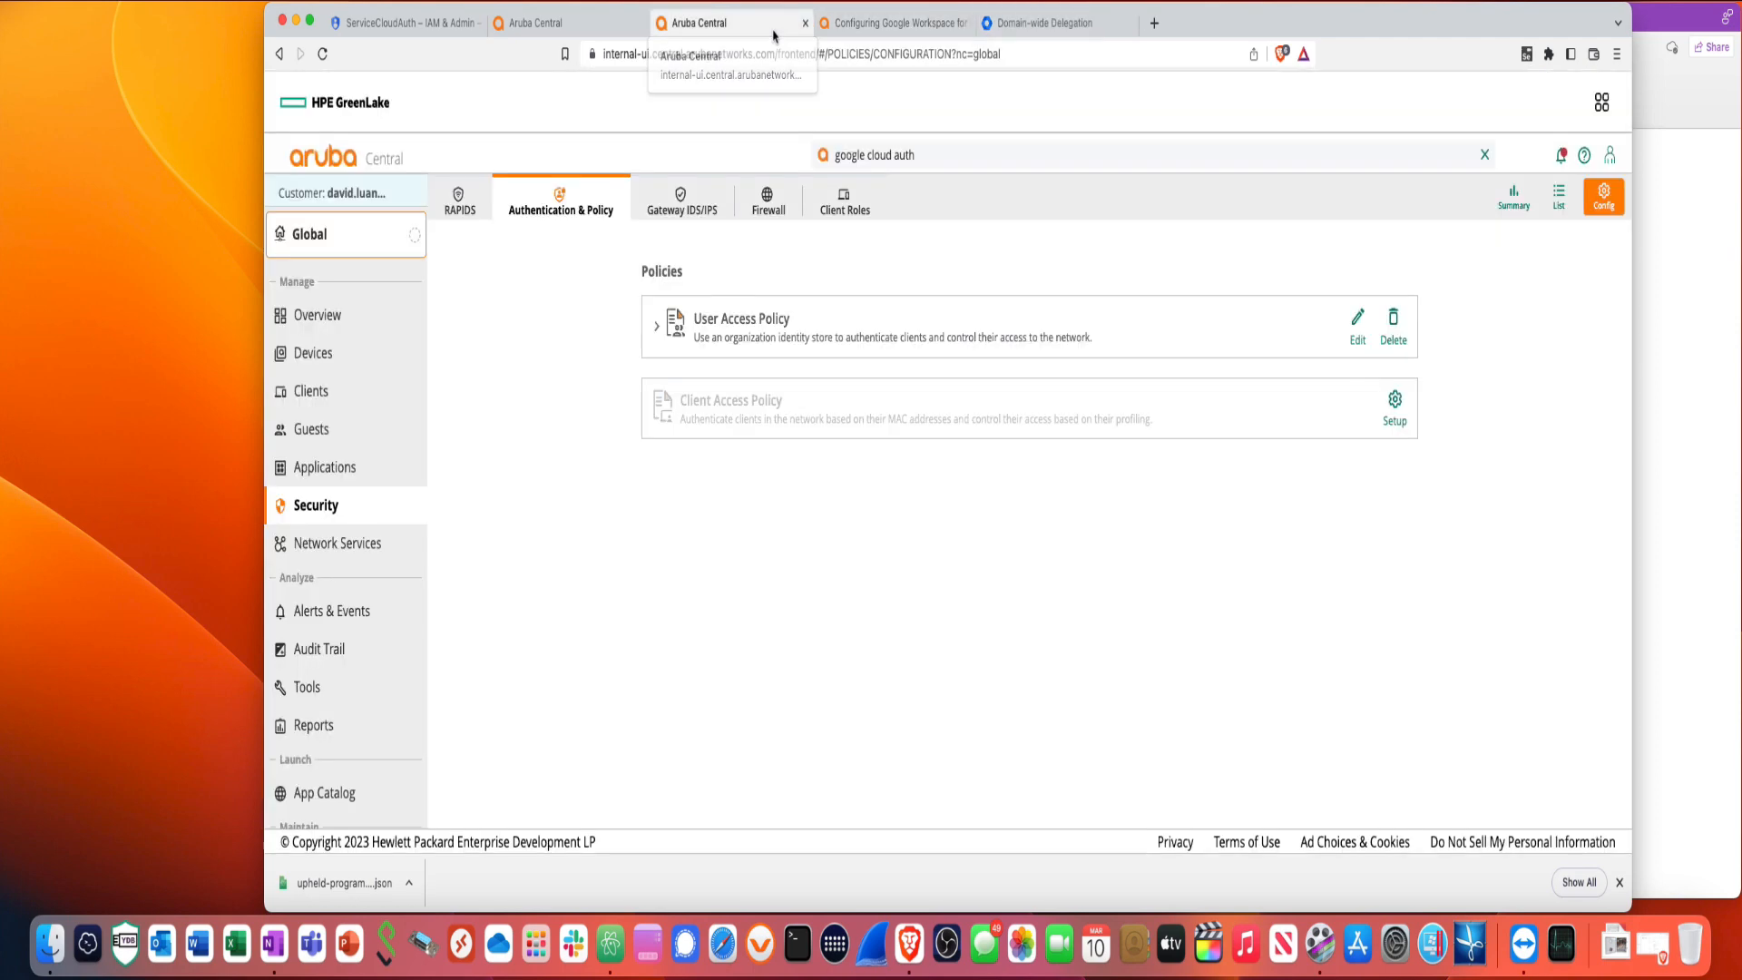
click(891, 23)
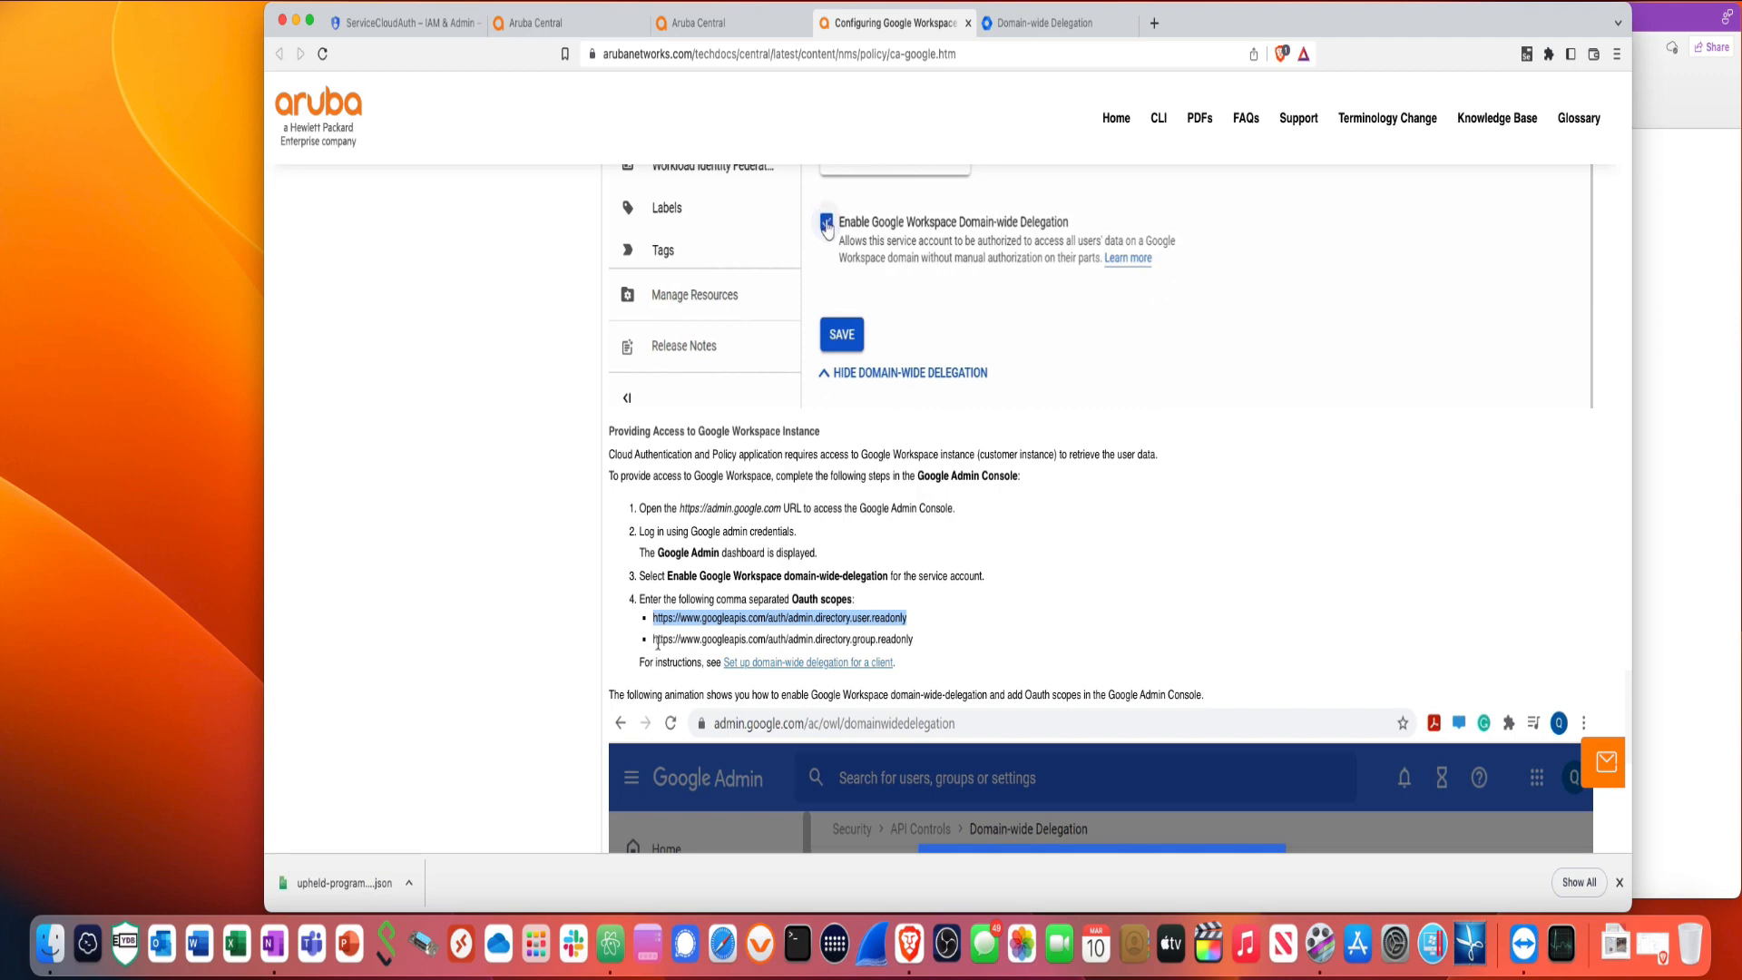
drag(655, 643, 902, 646)
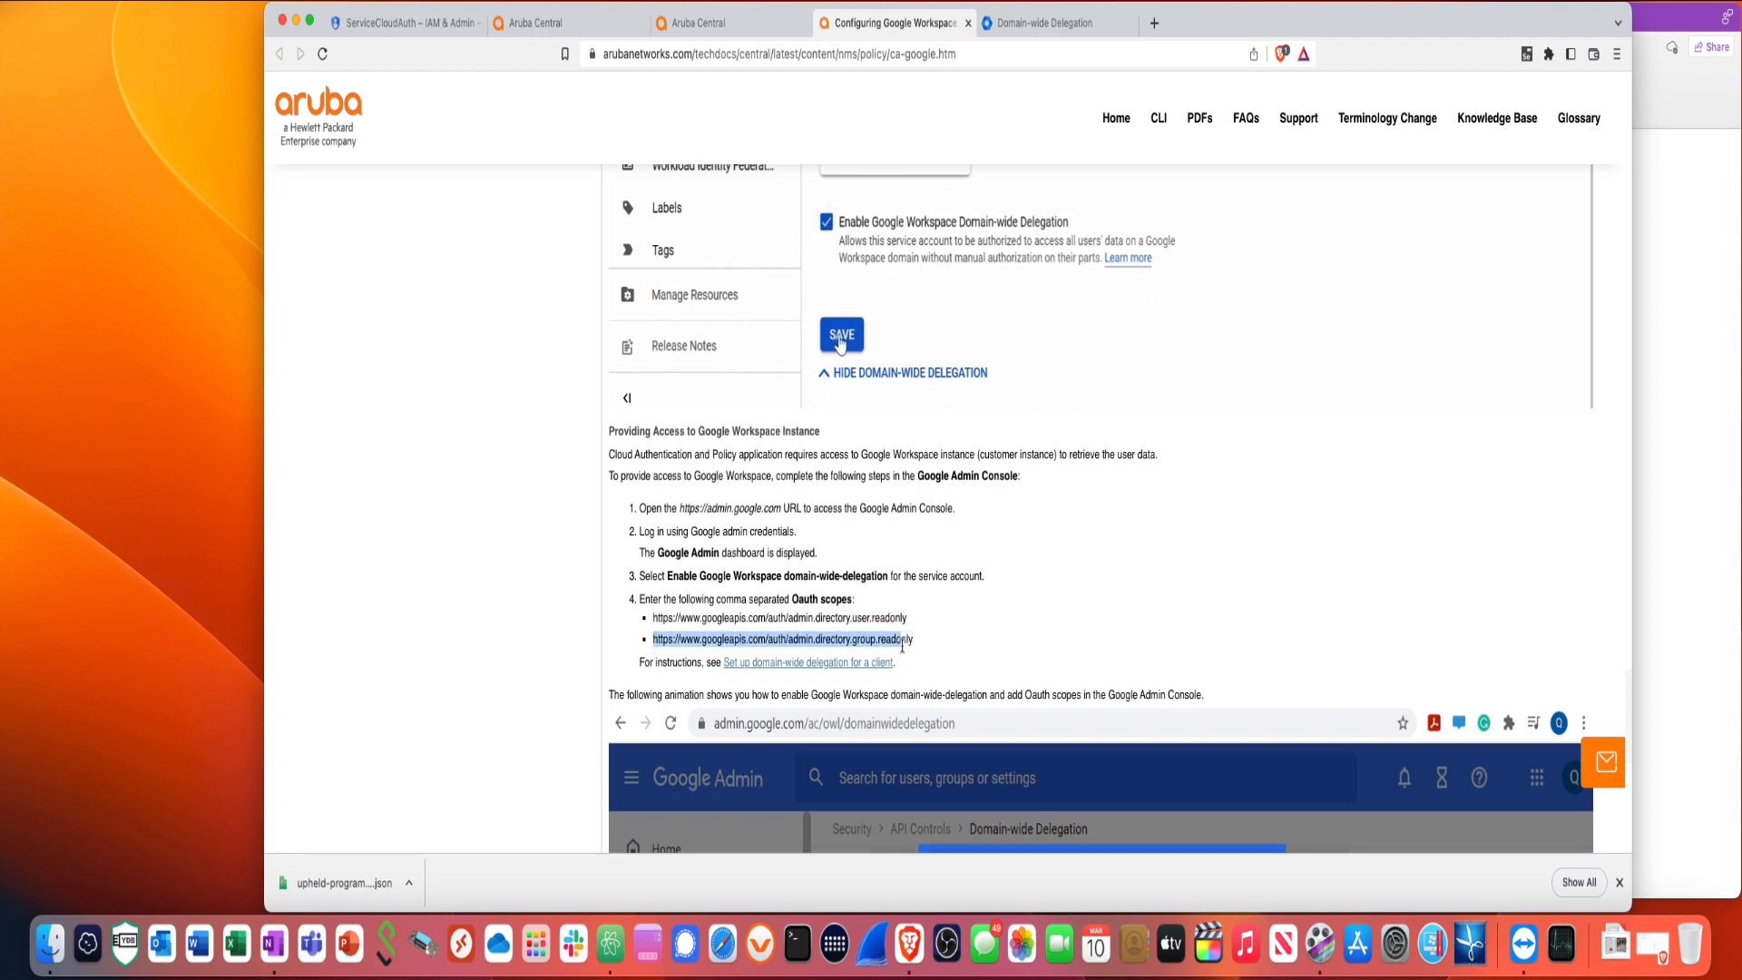
right_click(911, 646)
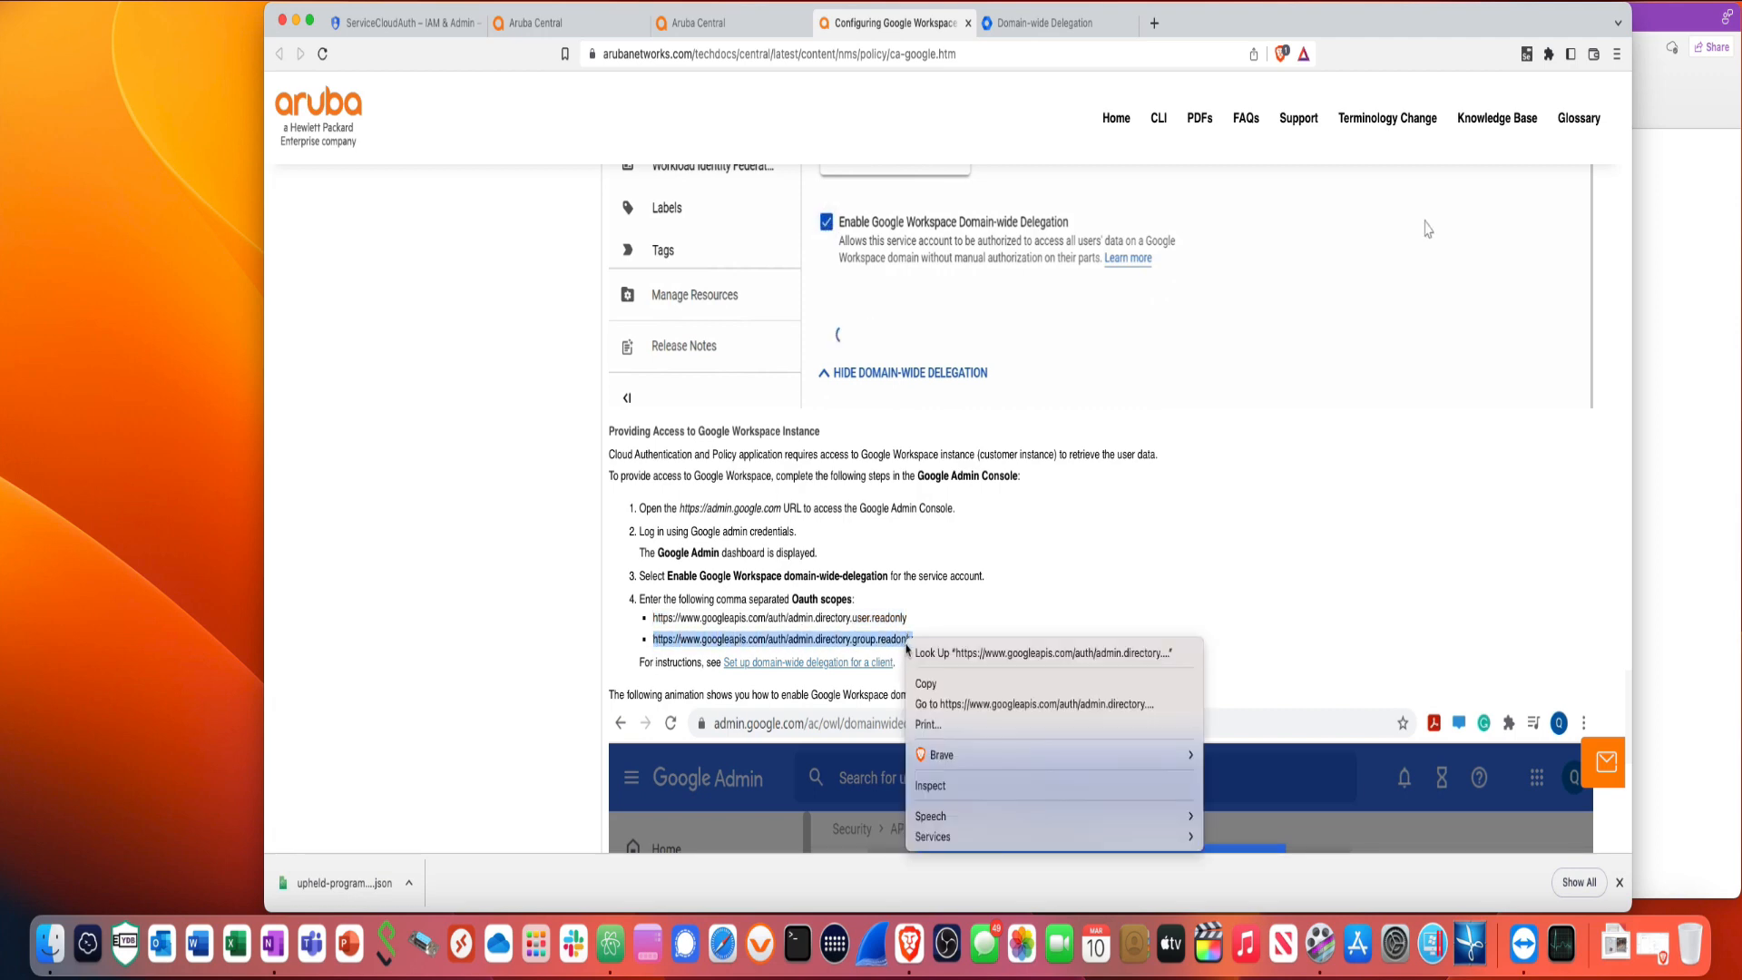
click(921, 686)
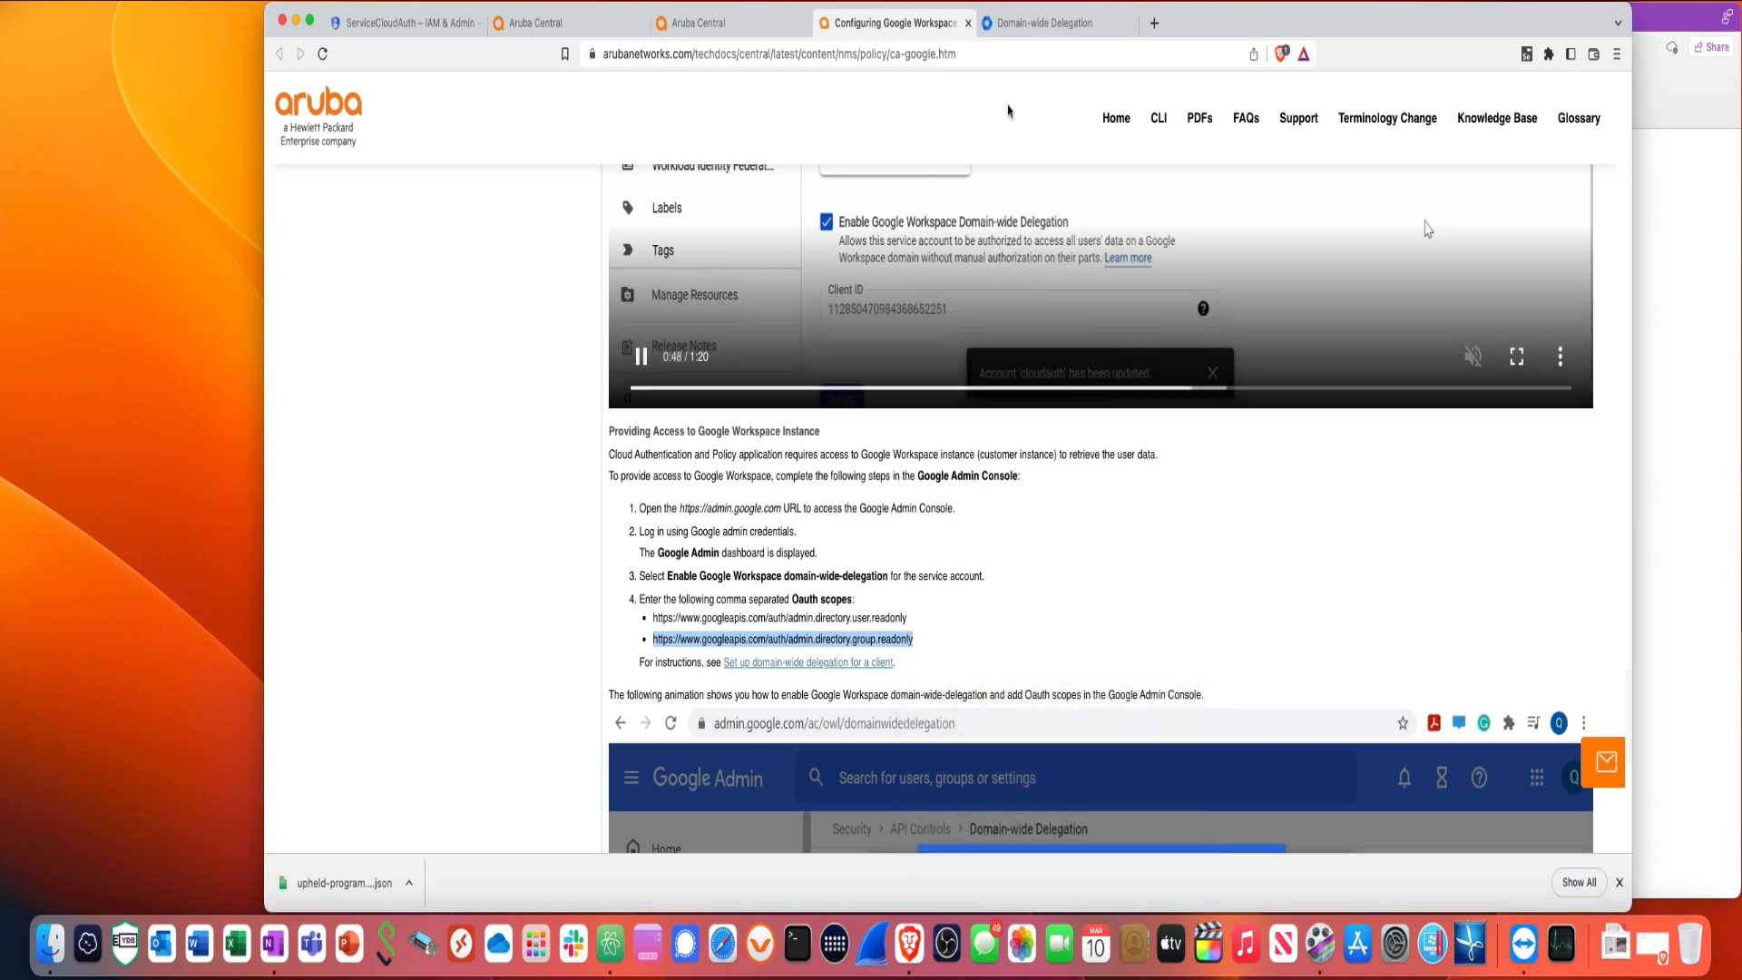
- Paste the group.readonly scope into the second scopes field and authorize the client
click(1042, 24)
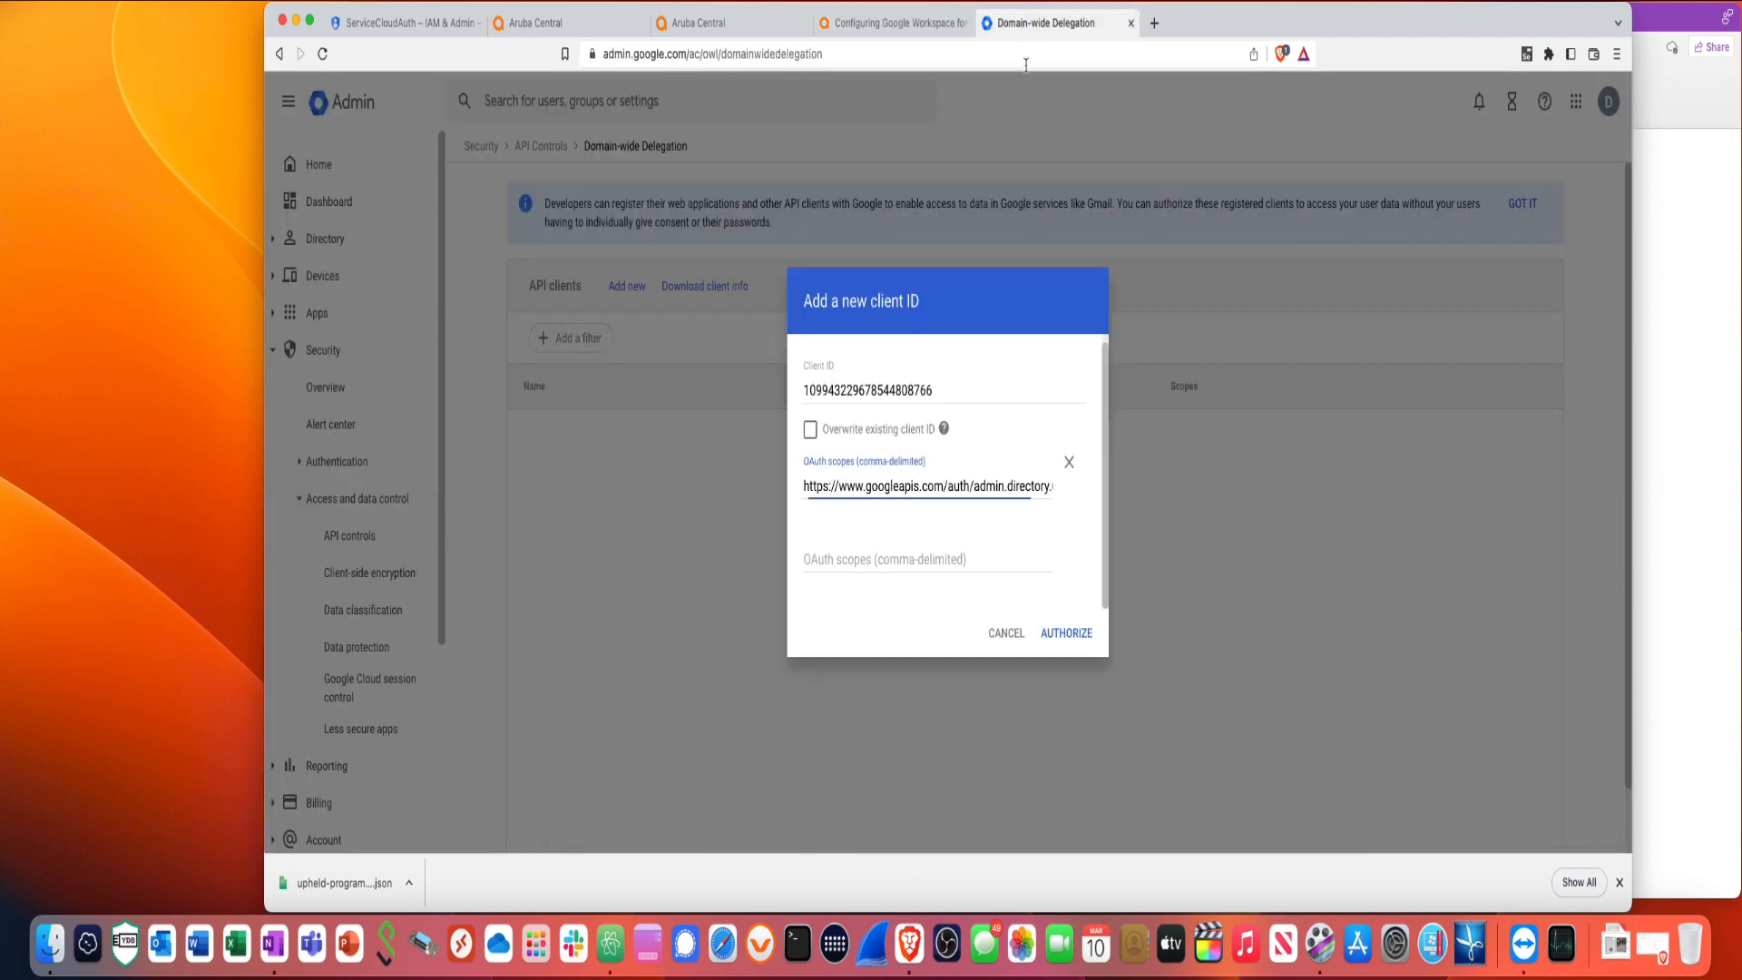
click(873, 558)
right_click(873, 560)
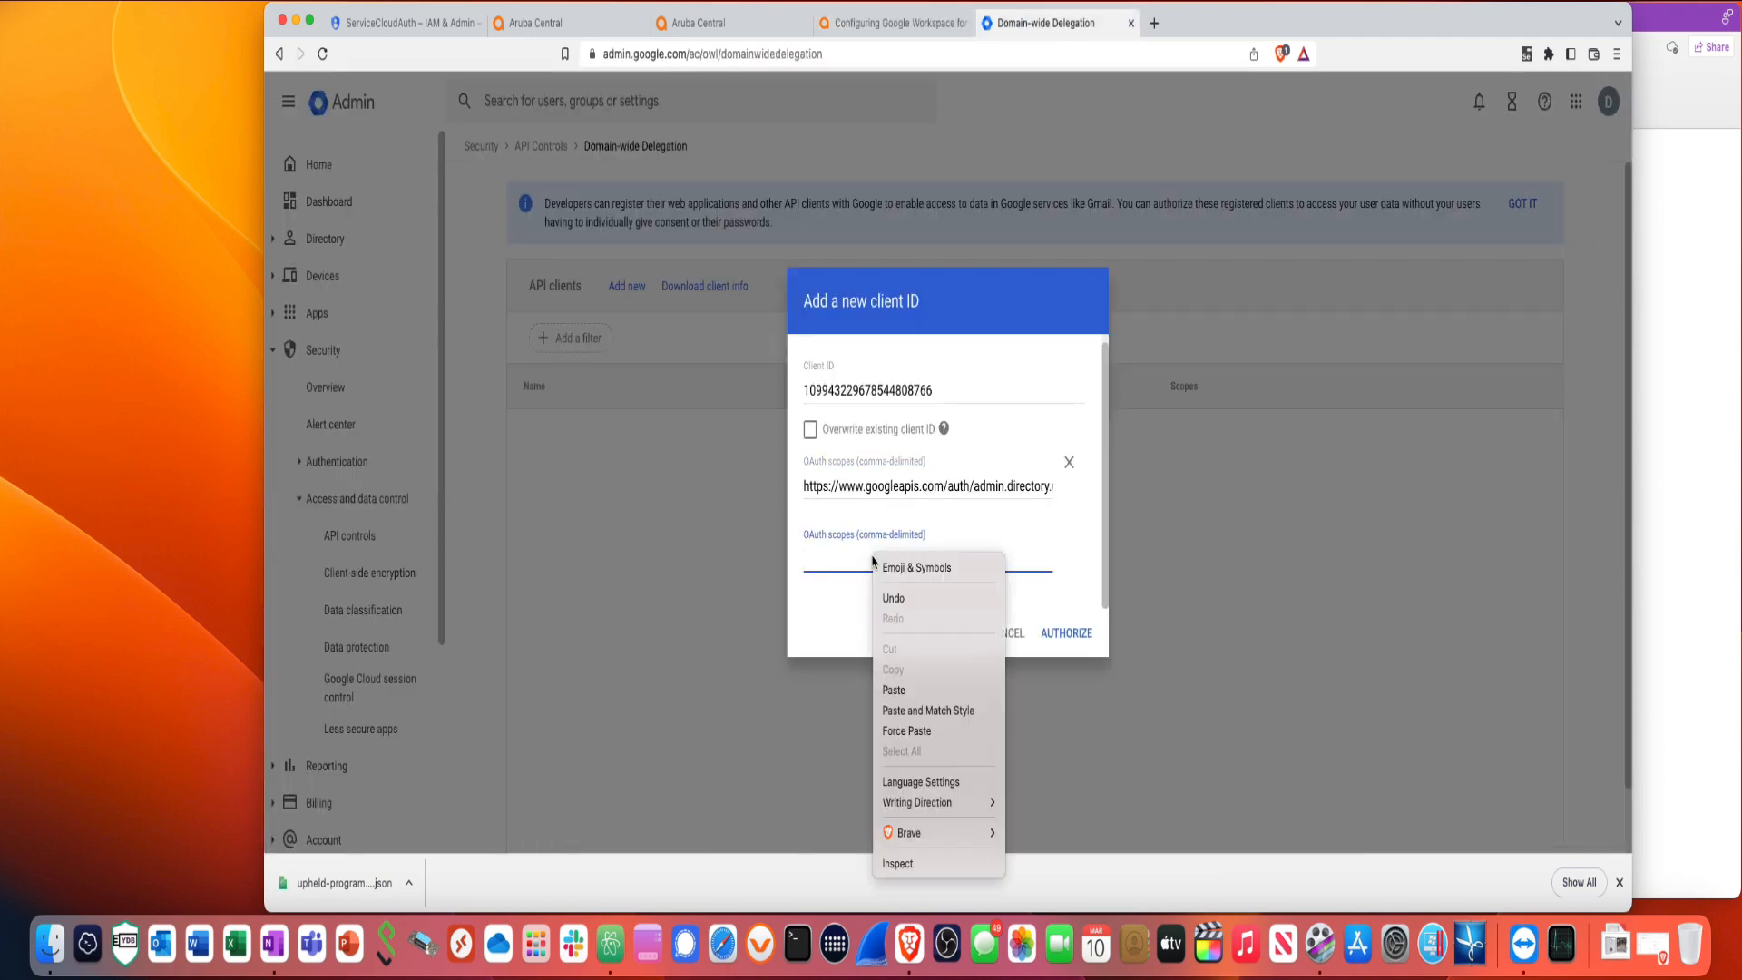
click(905, 689)
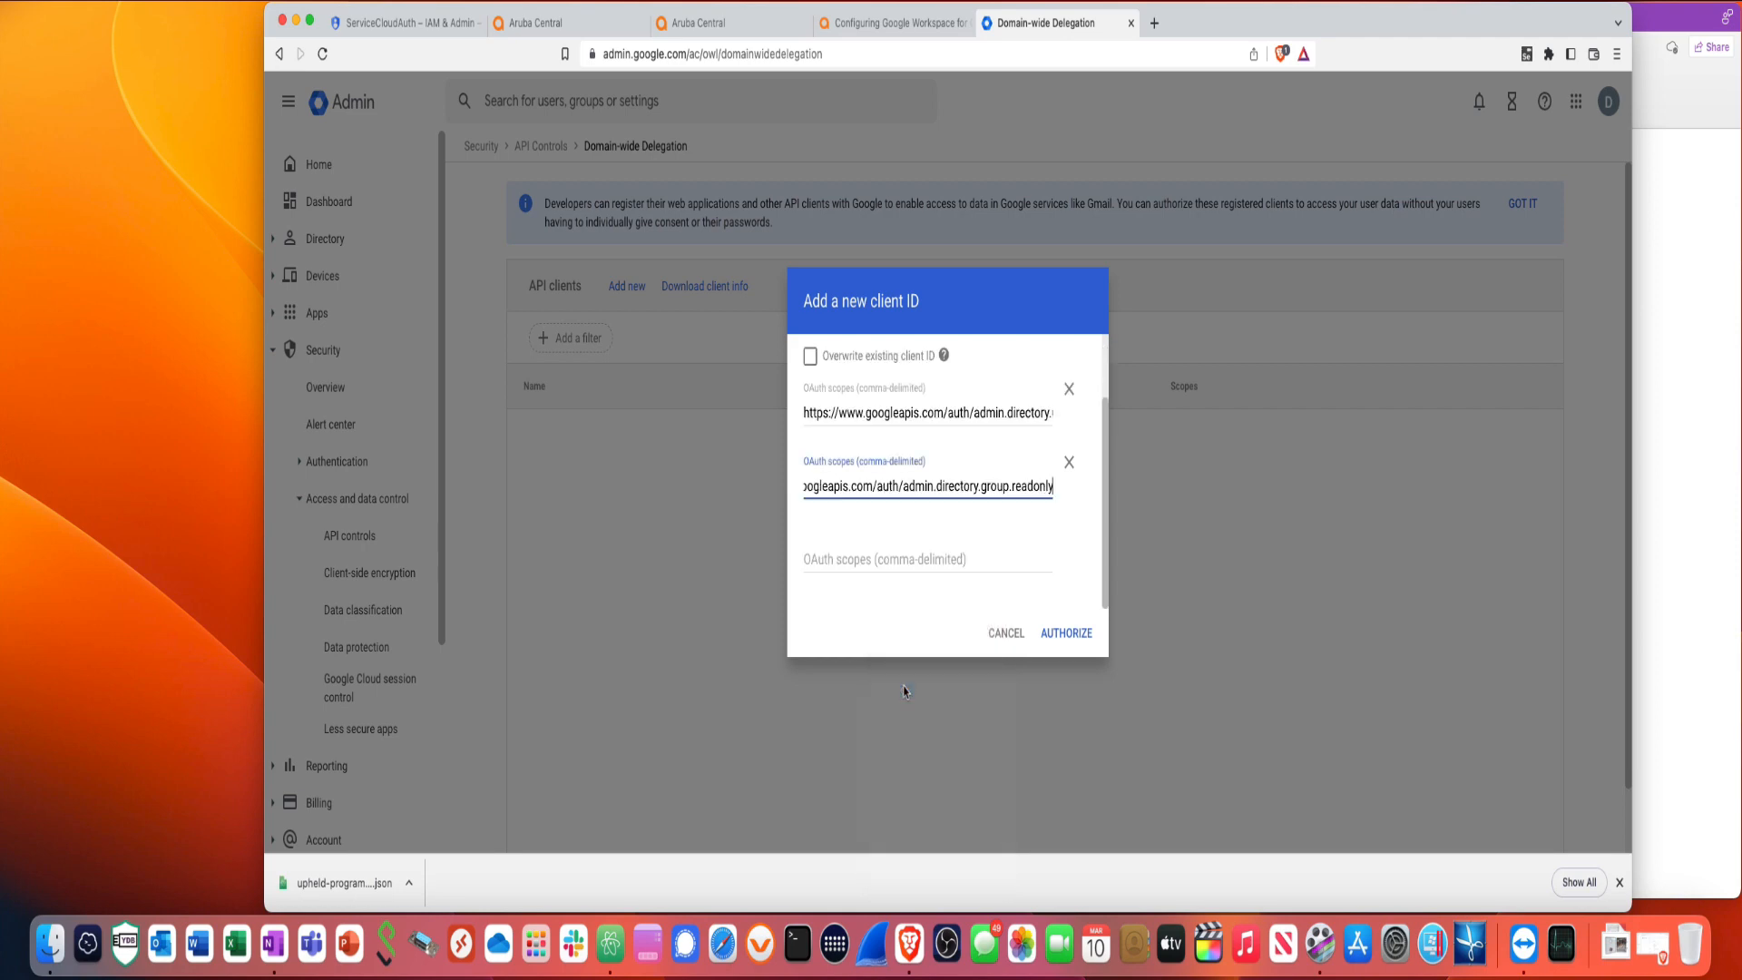
click(1073, 643)
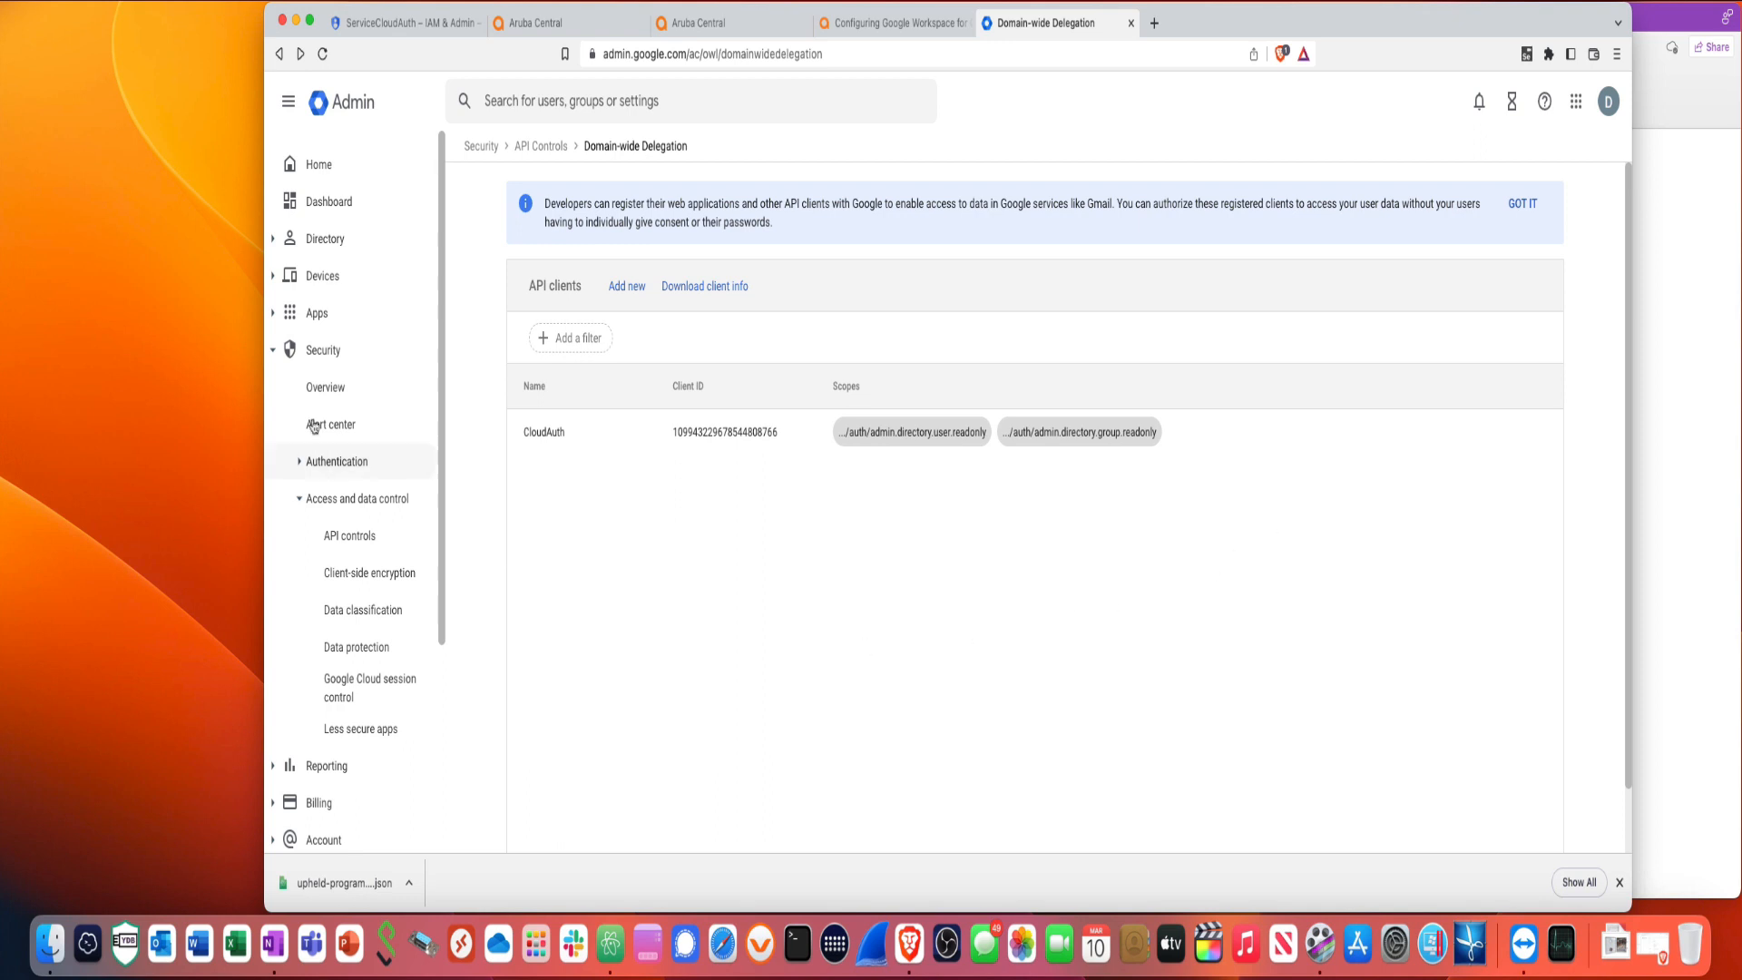
- Create the luancing.com organizational unit from Directory's Organizational units page
click(326, 241)
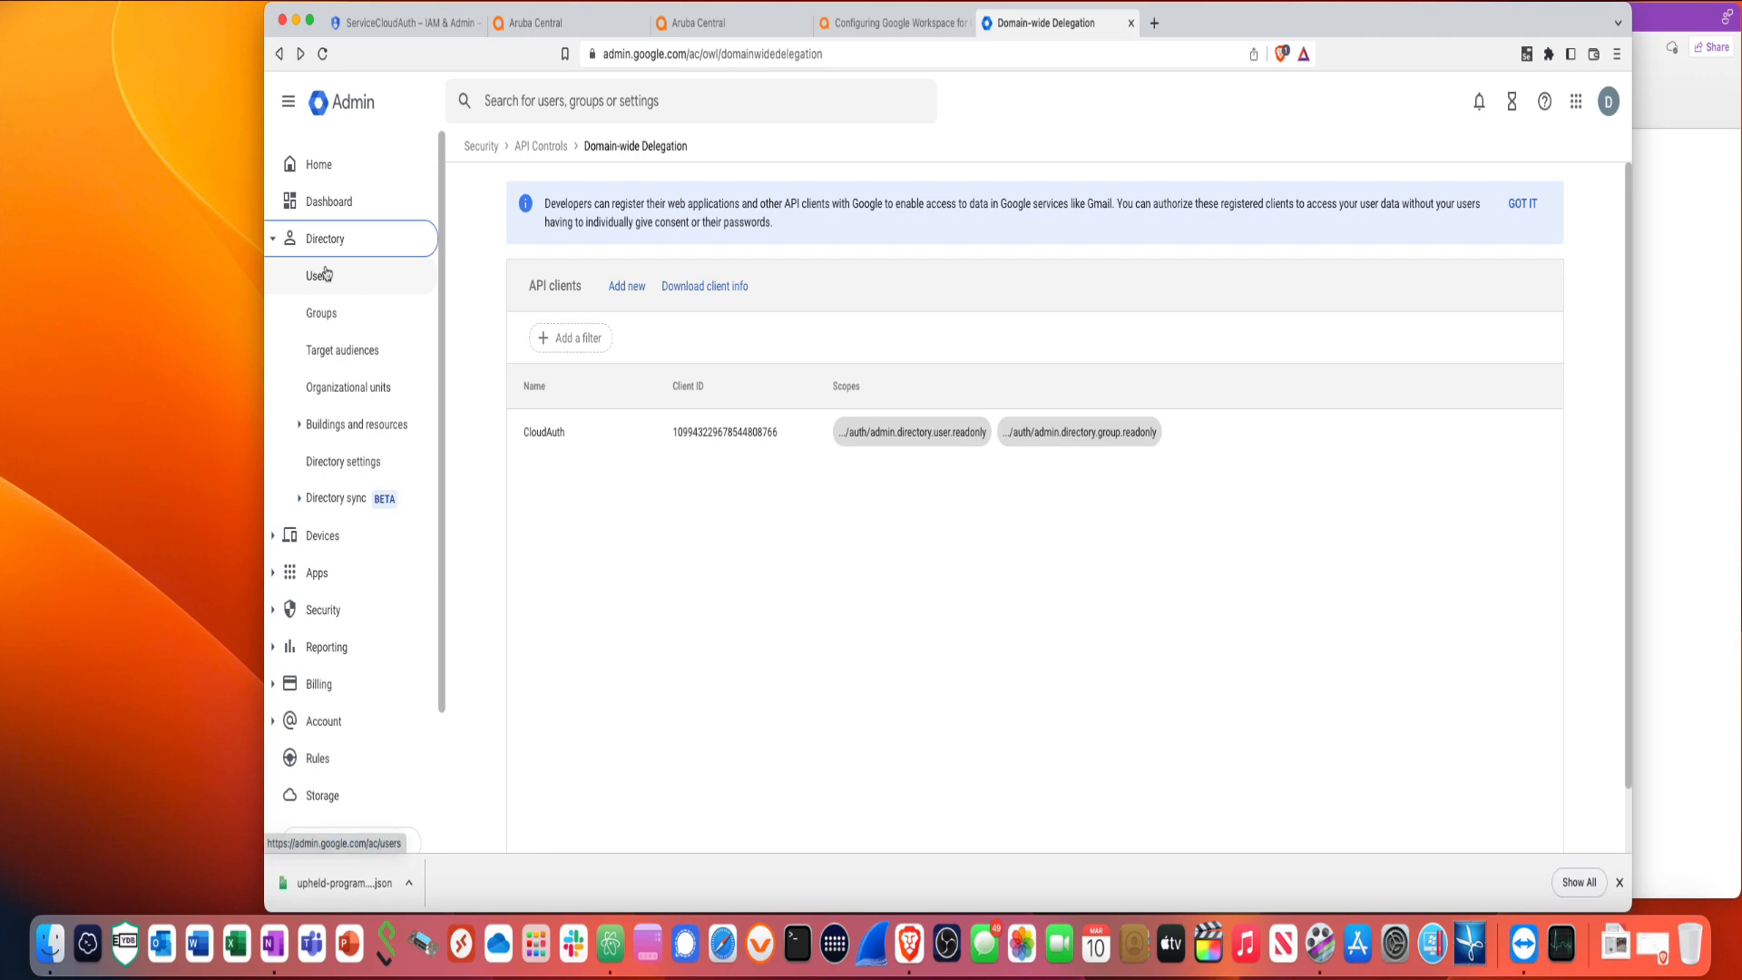
click(352, 390)
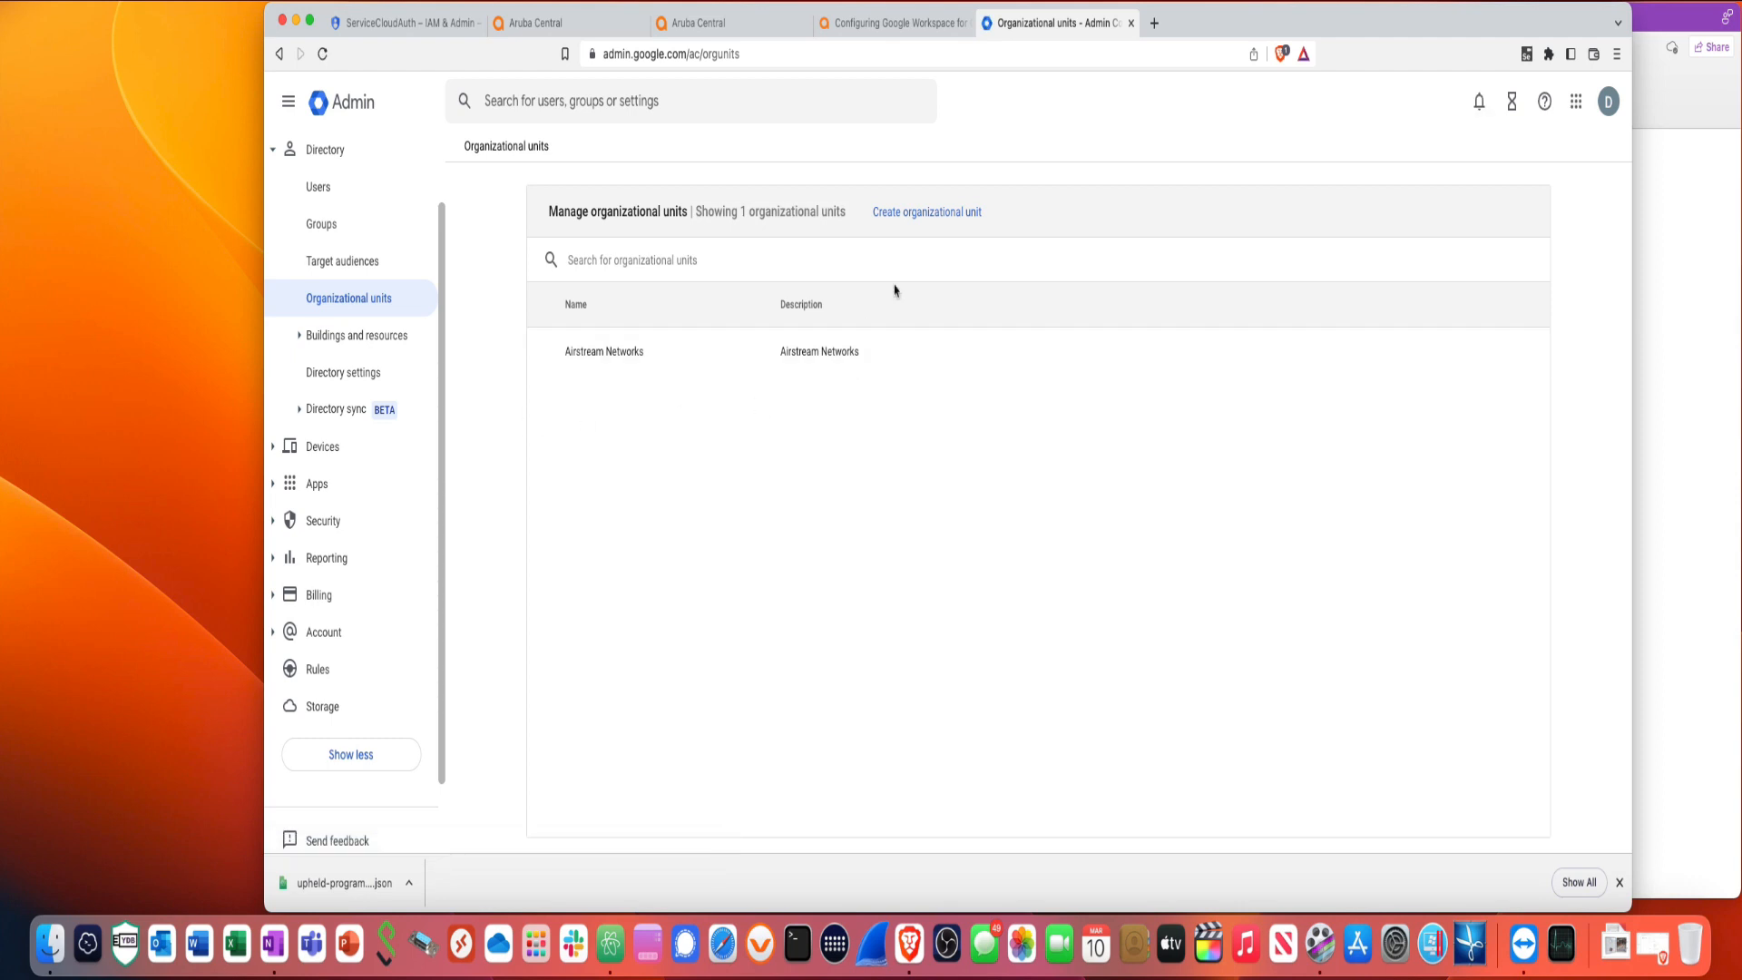
click(902, 217)
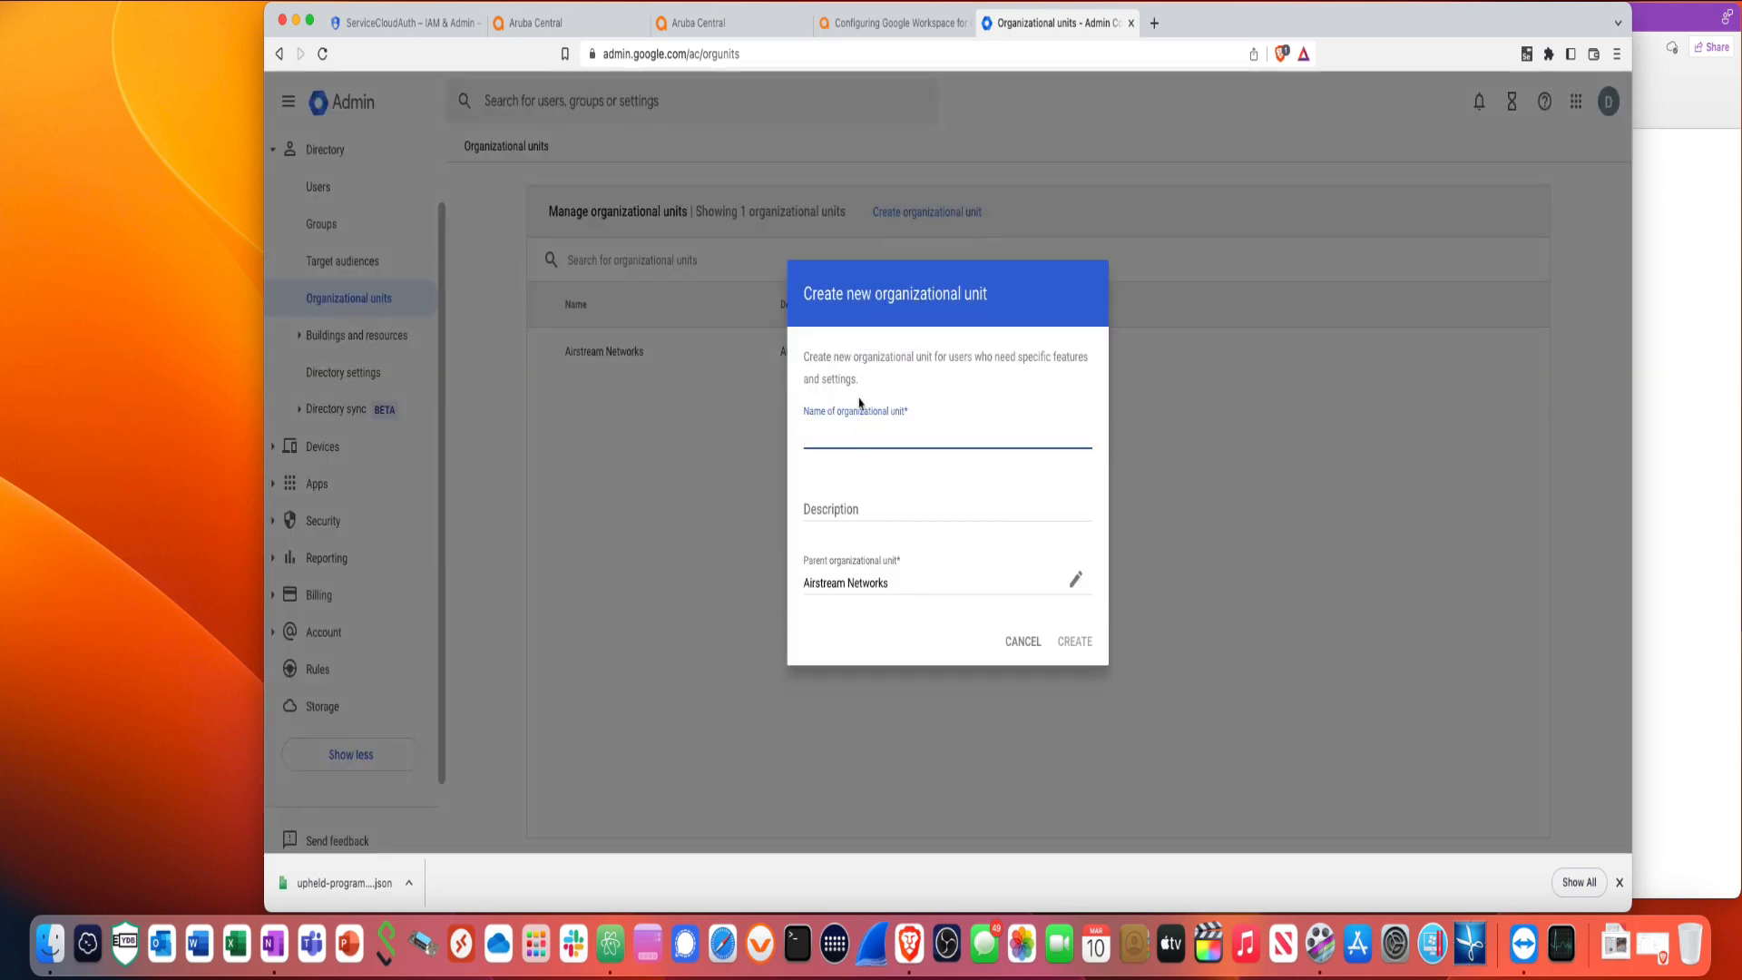
key(super+v)
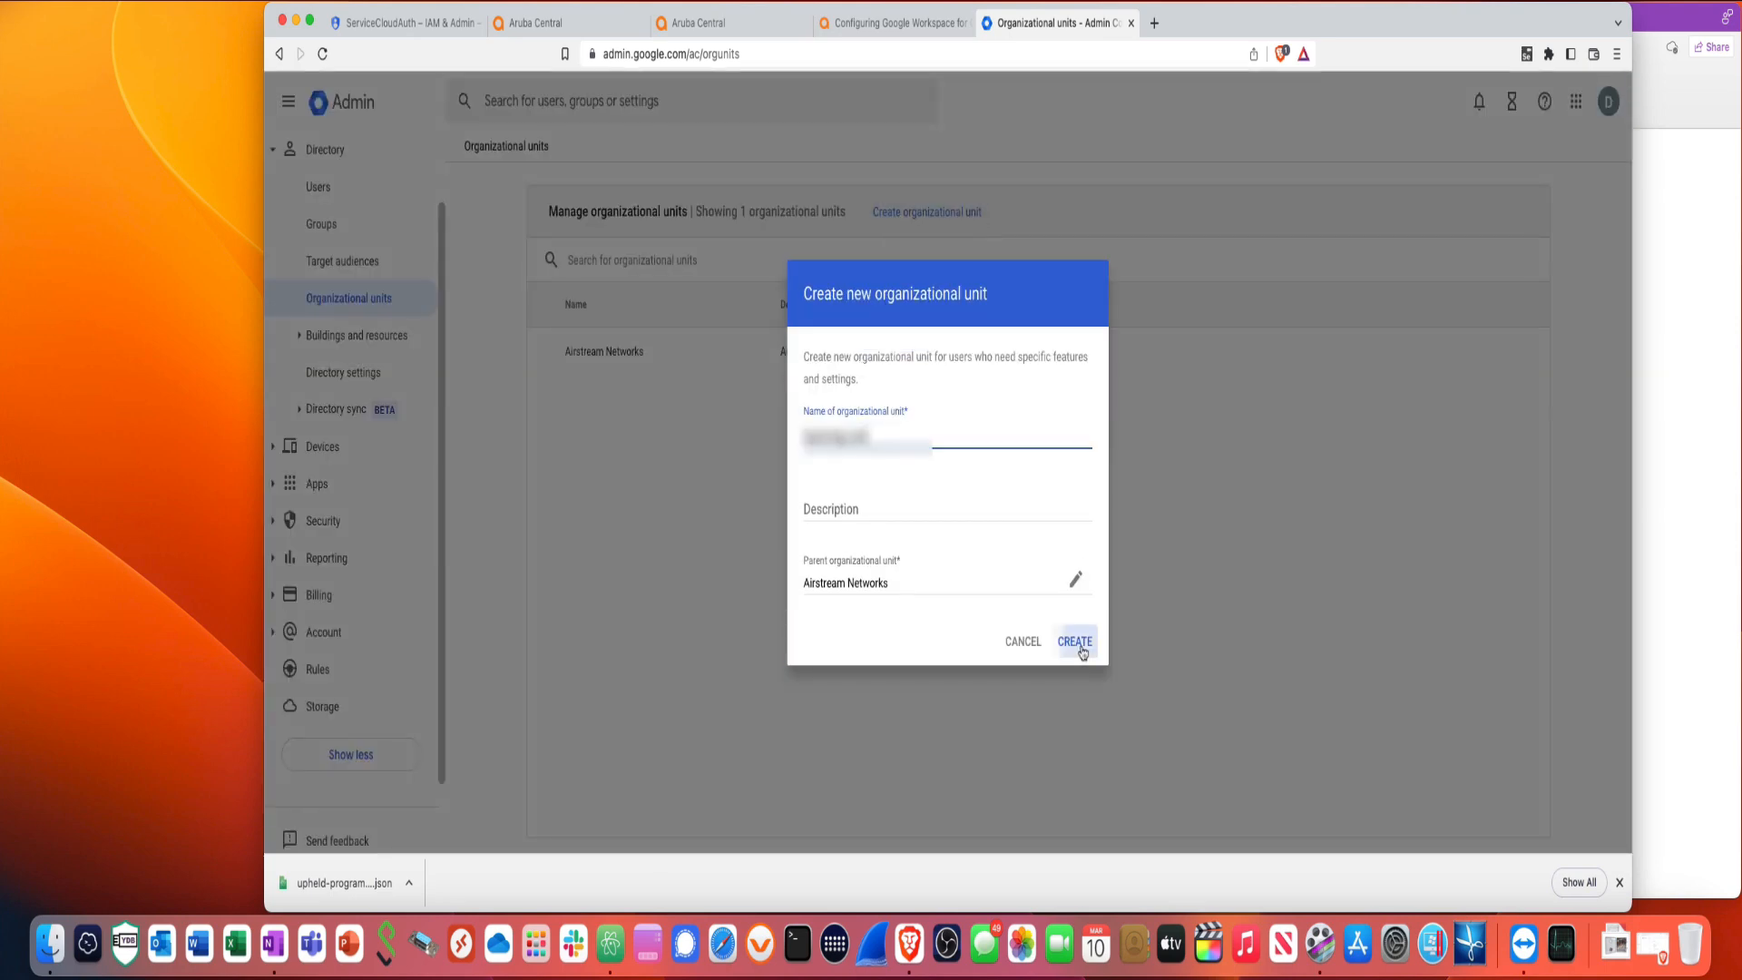
click(1076, 641)
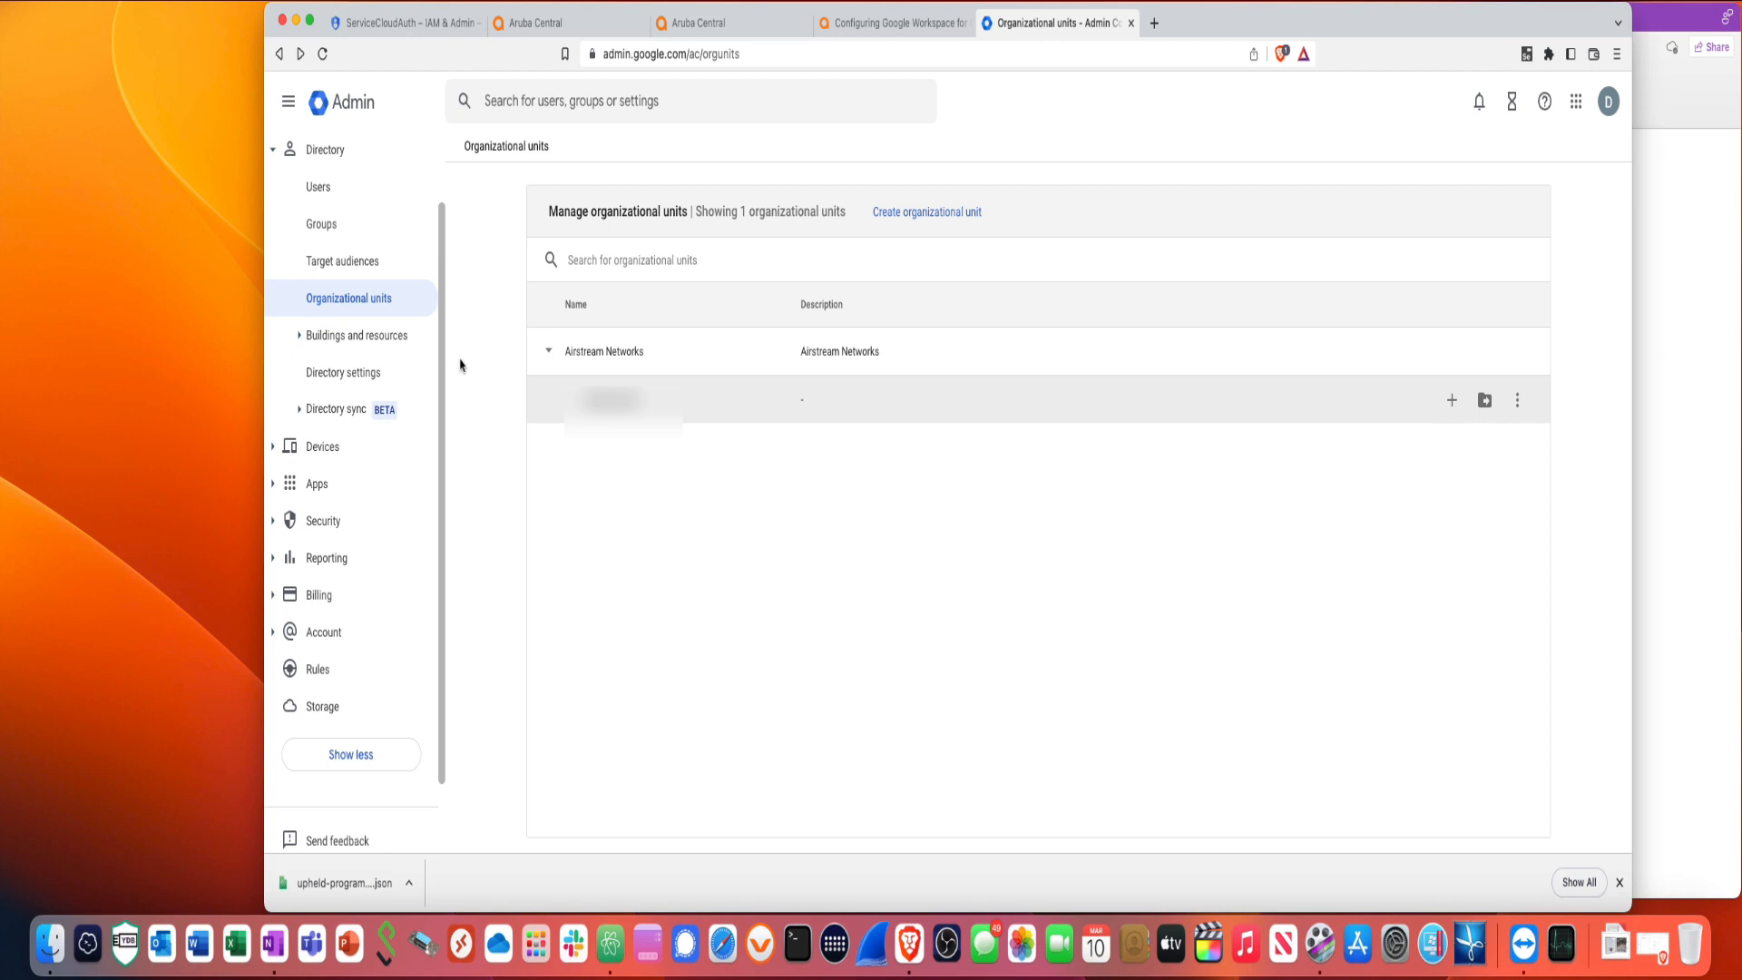
click(333, 235)
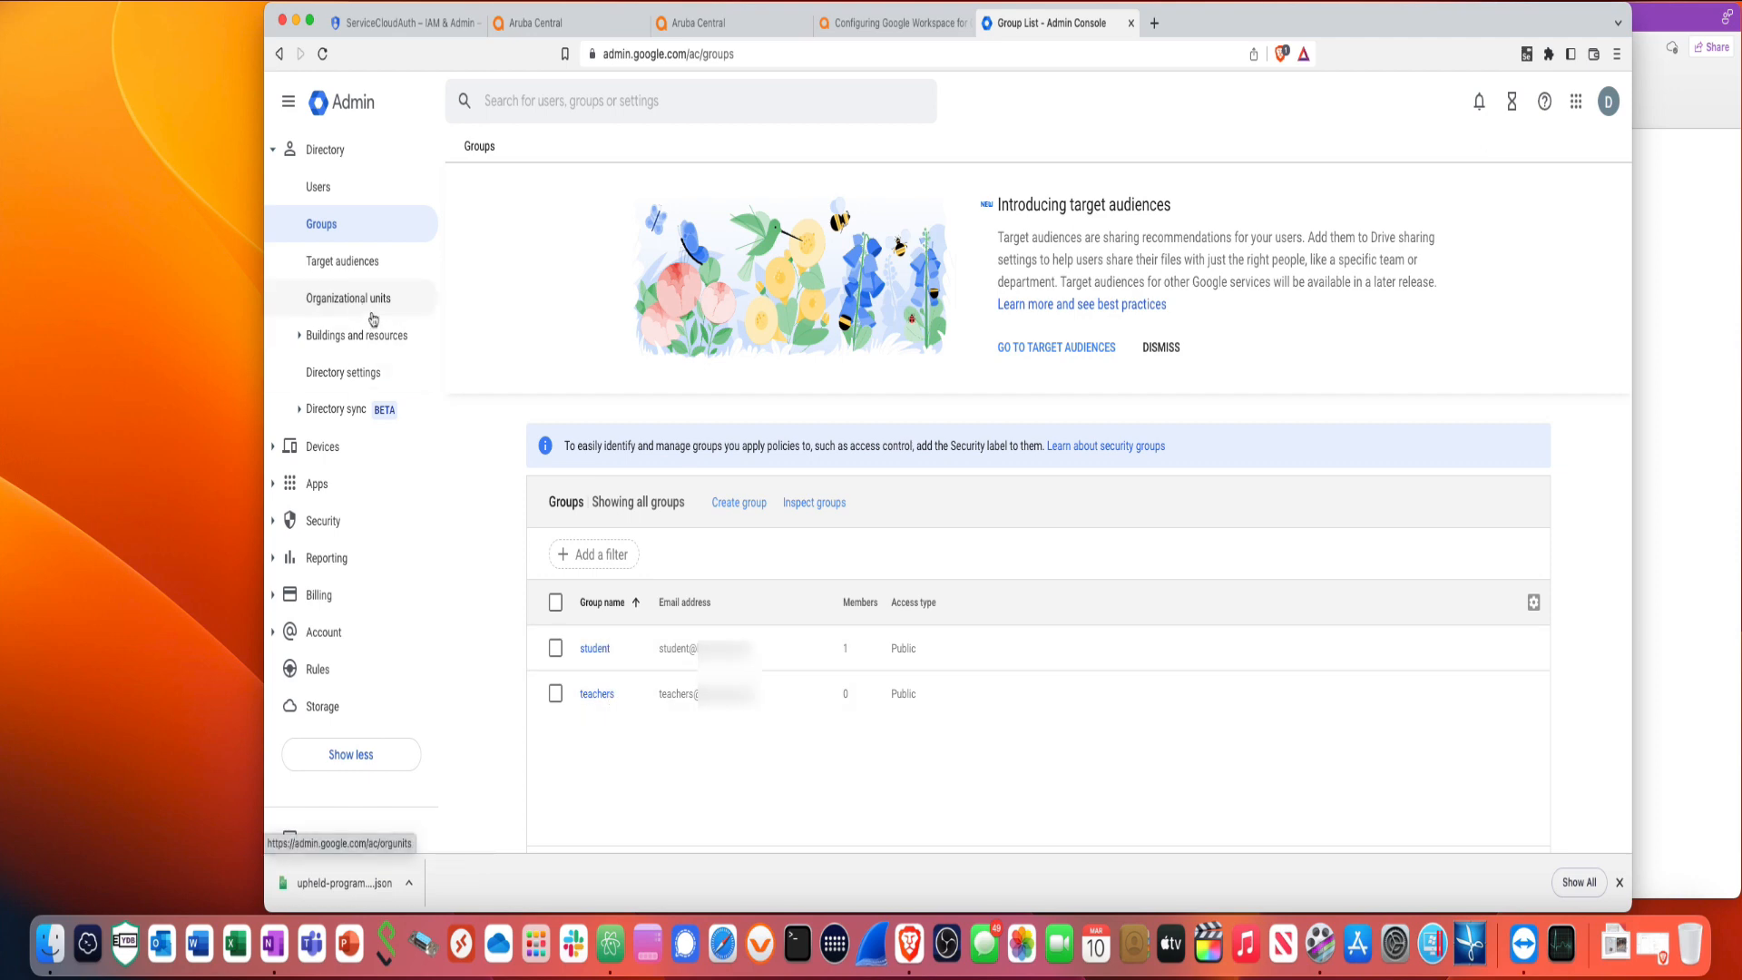
- Add the admin user to the teachers group
click(325, 191)
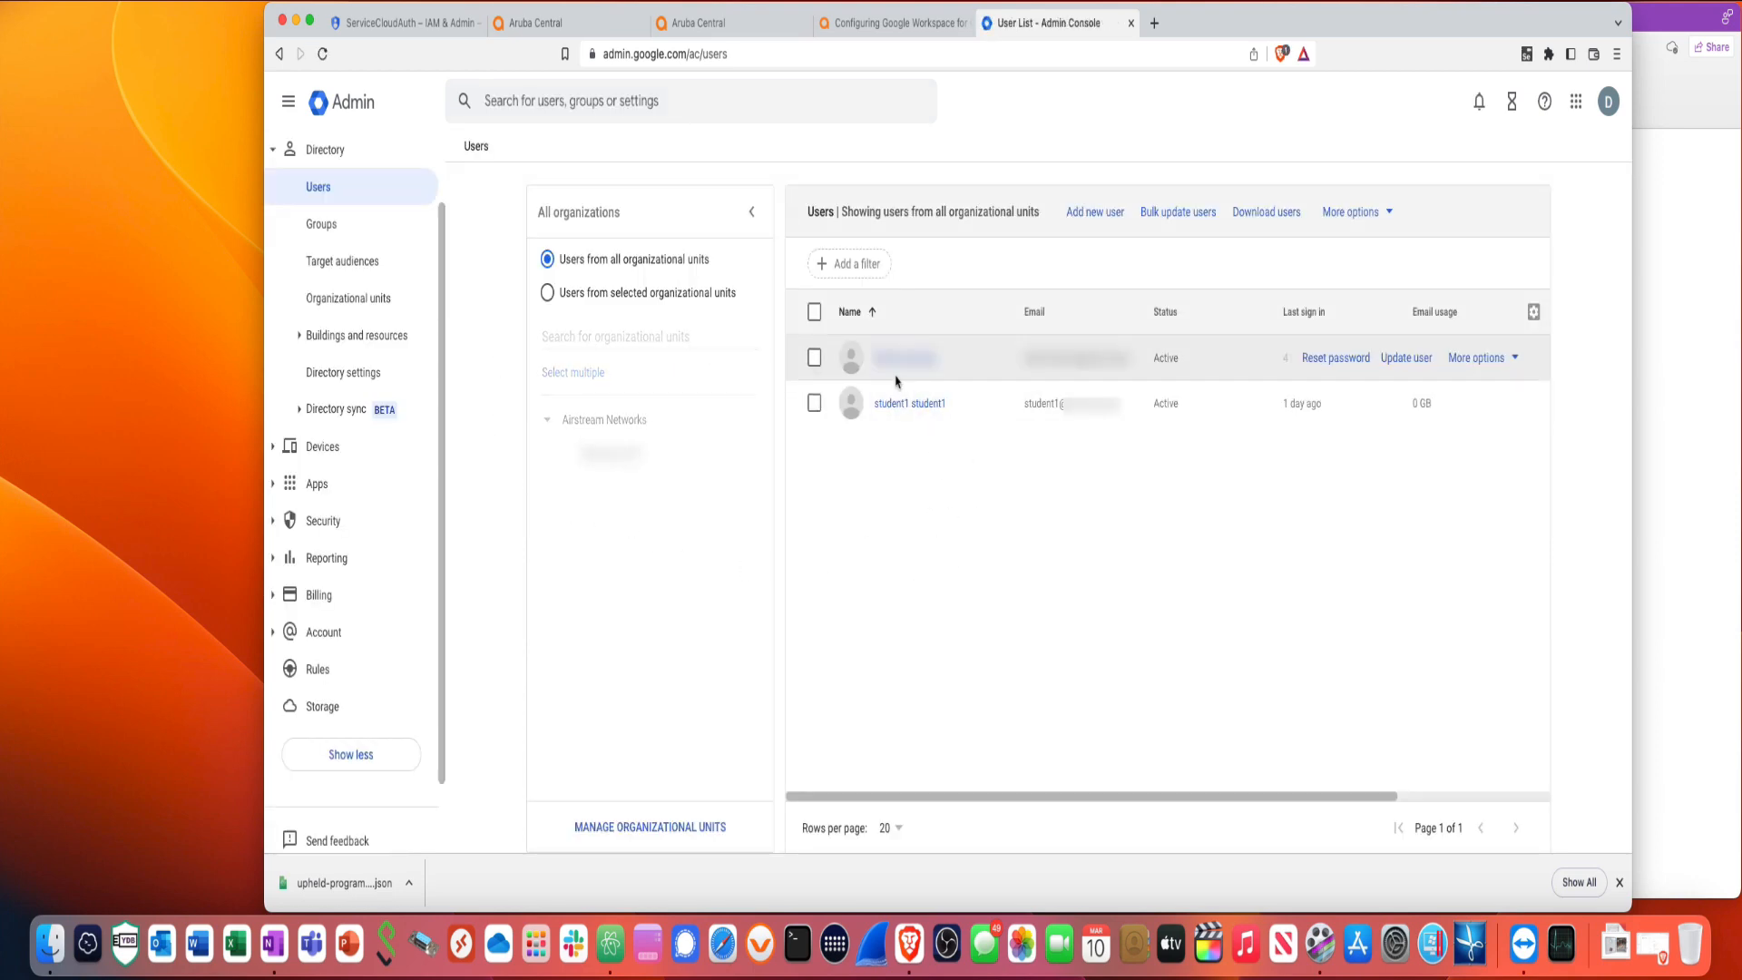
click(815, 360)
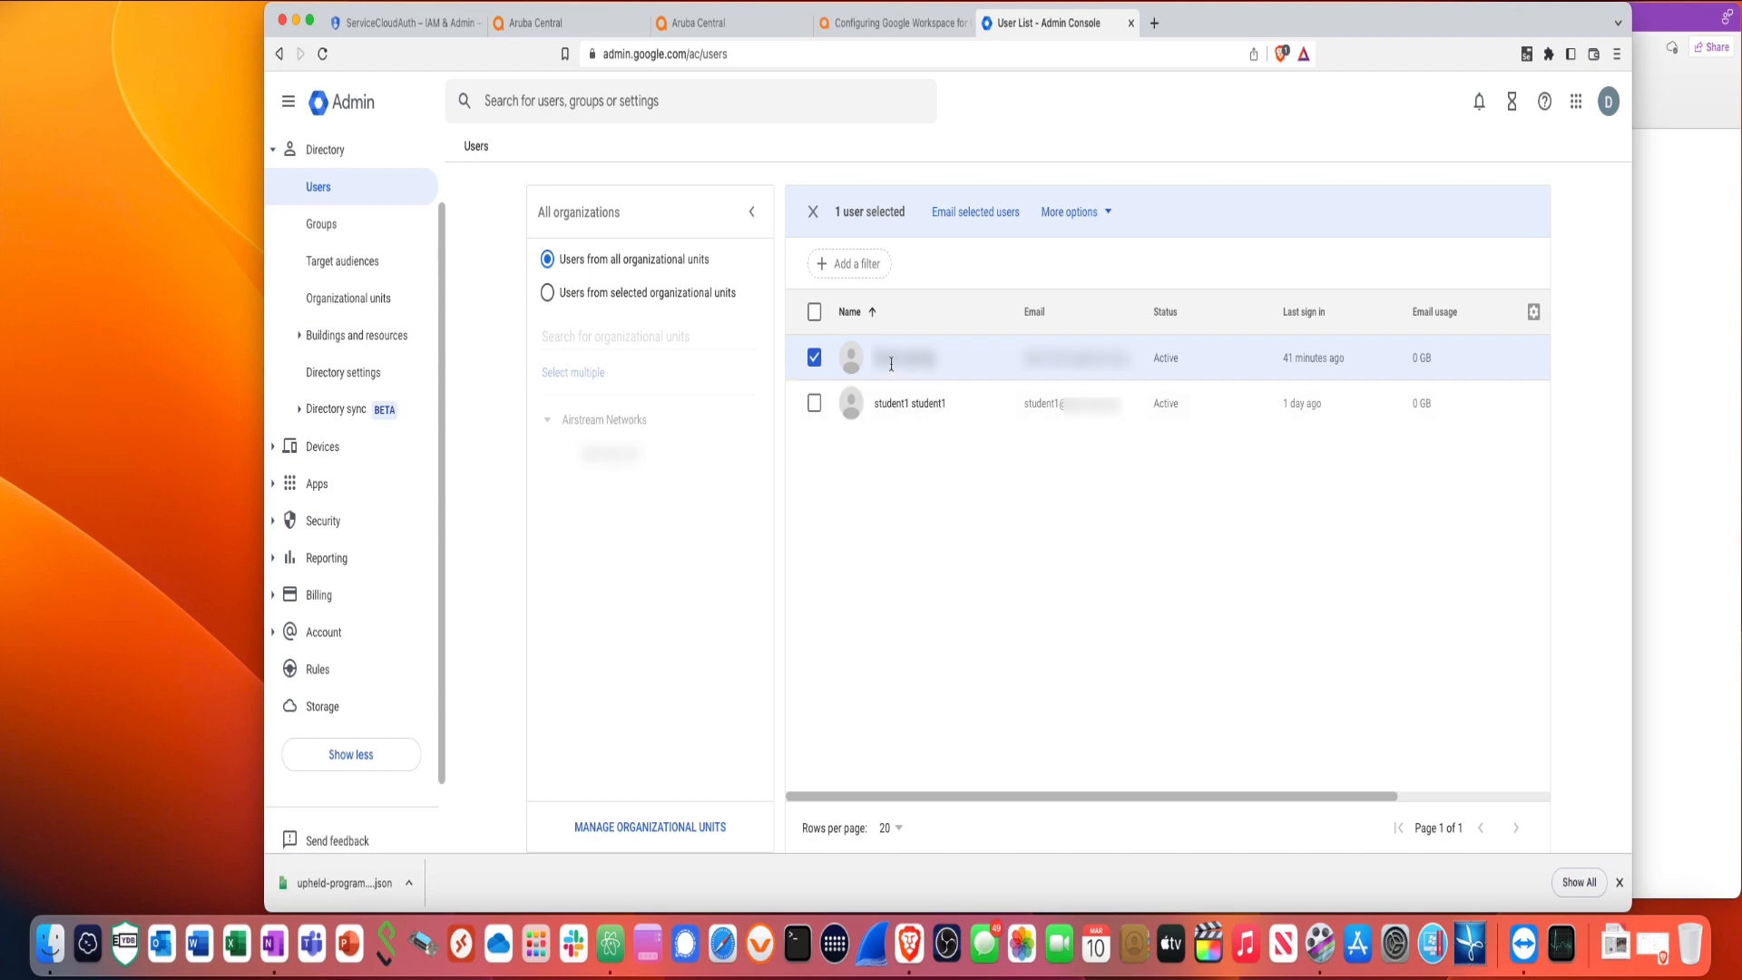
click(1109, 215)
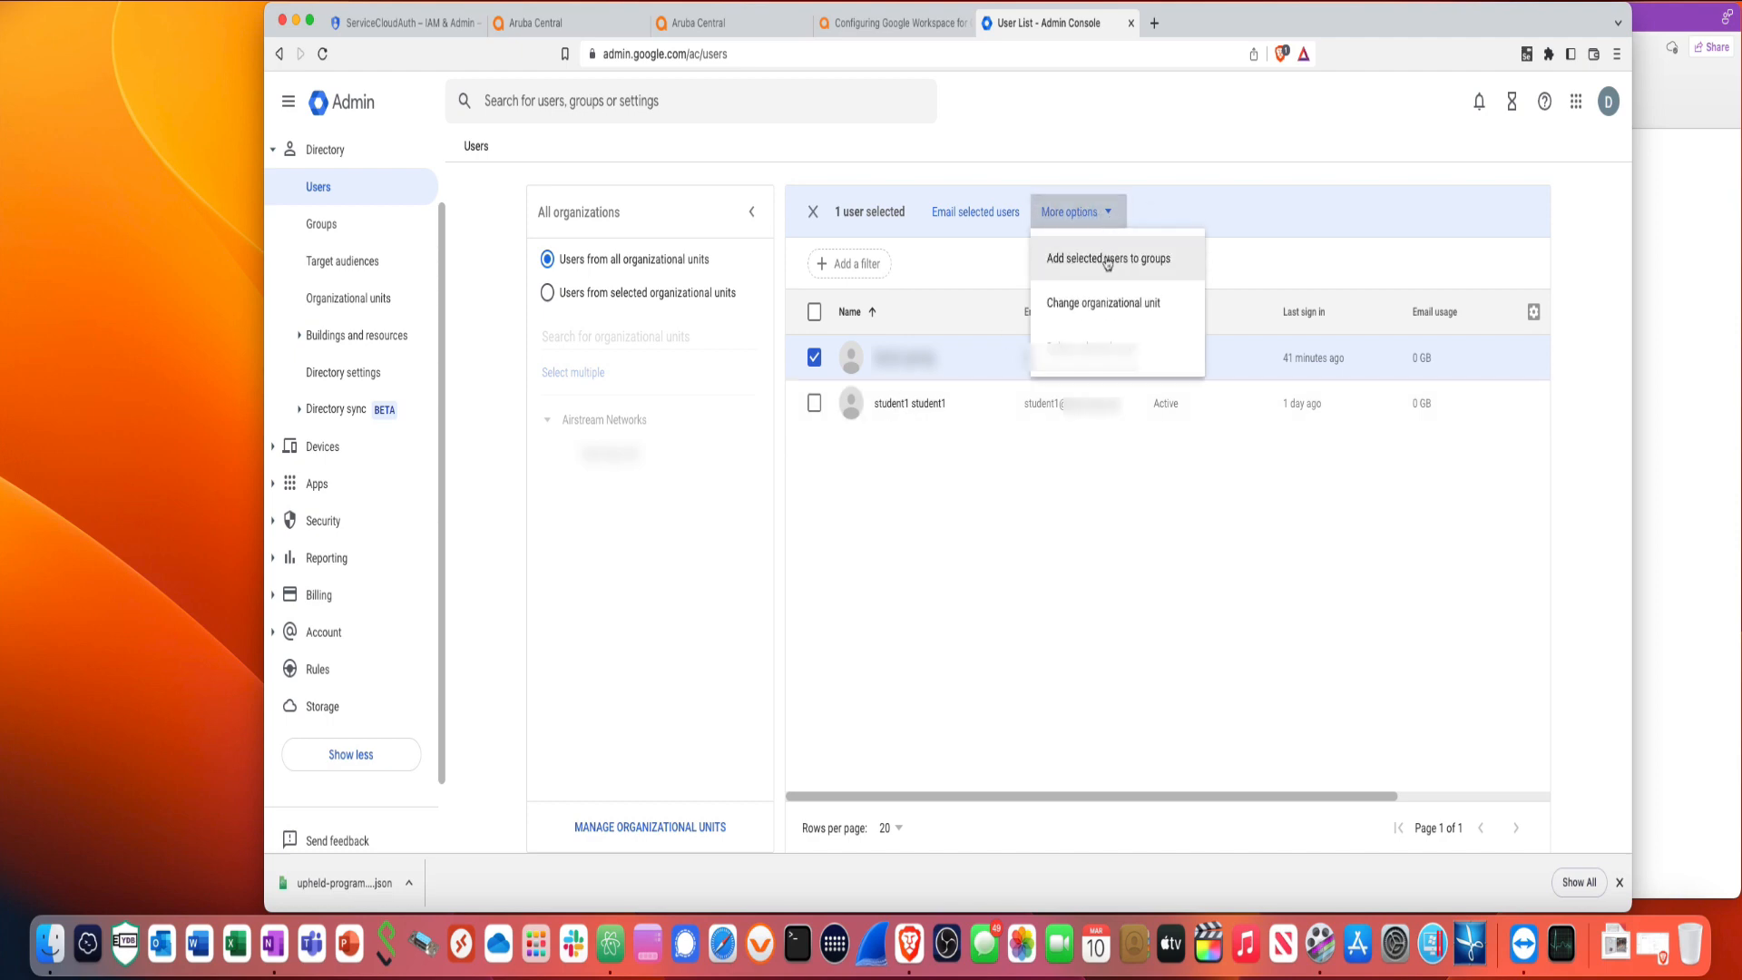
click(1108, 261)
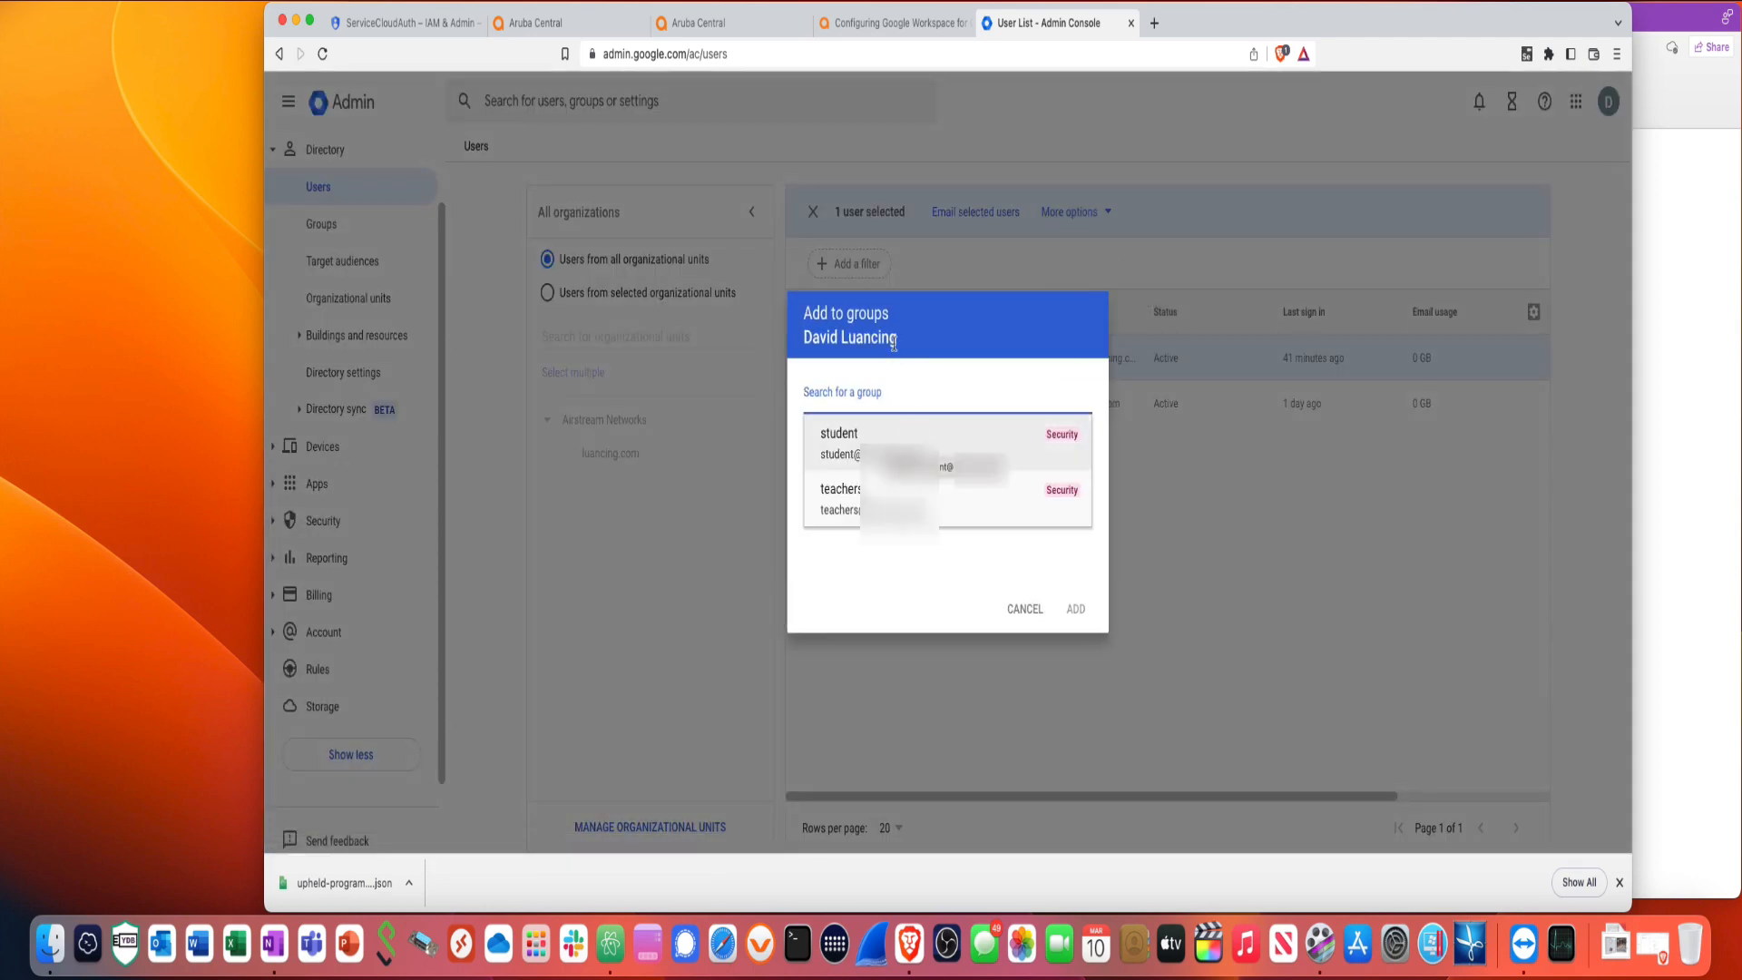
click(878, 495)
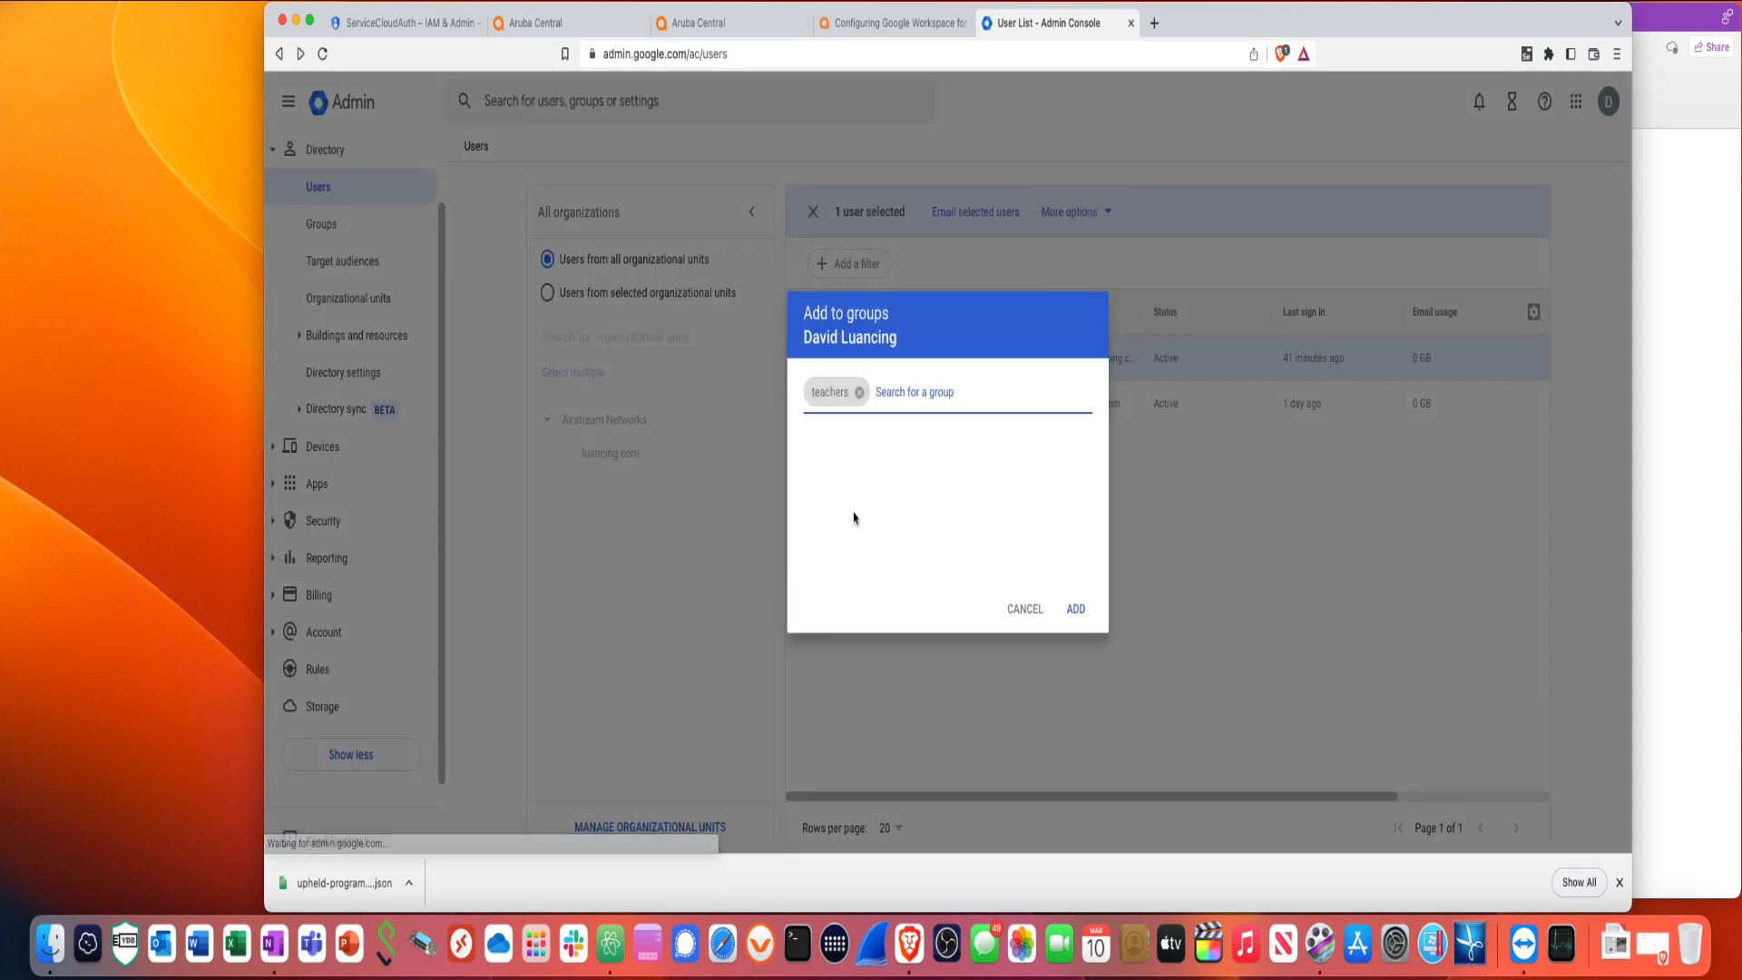
click(1077, 611)
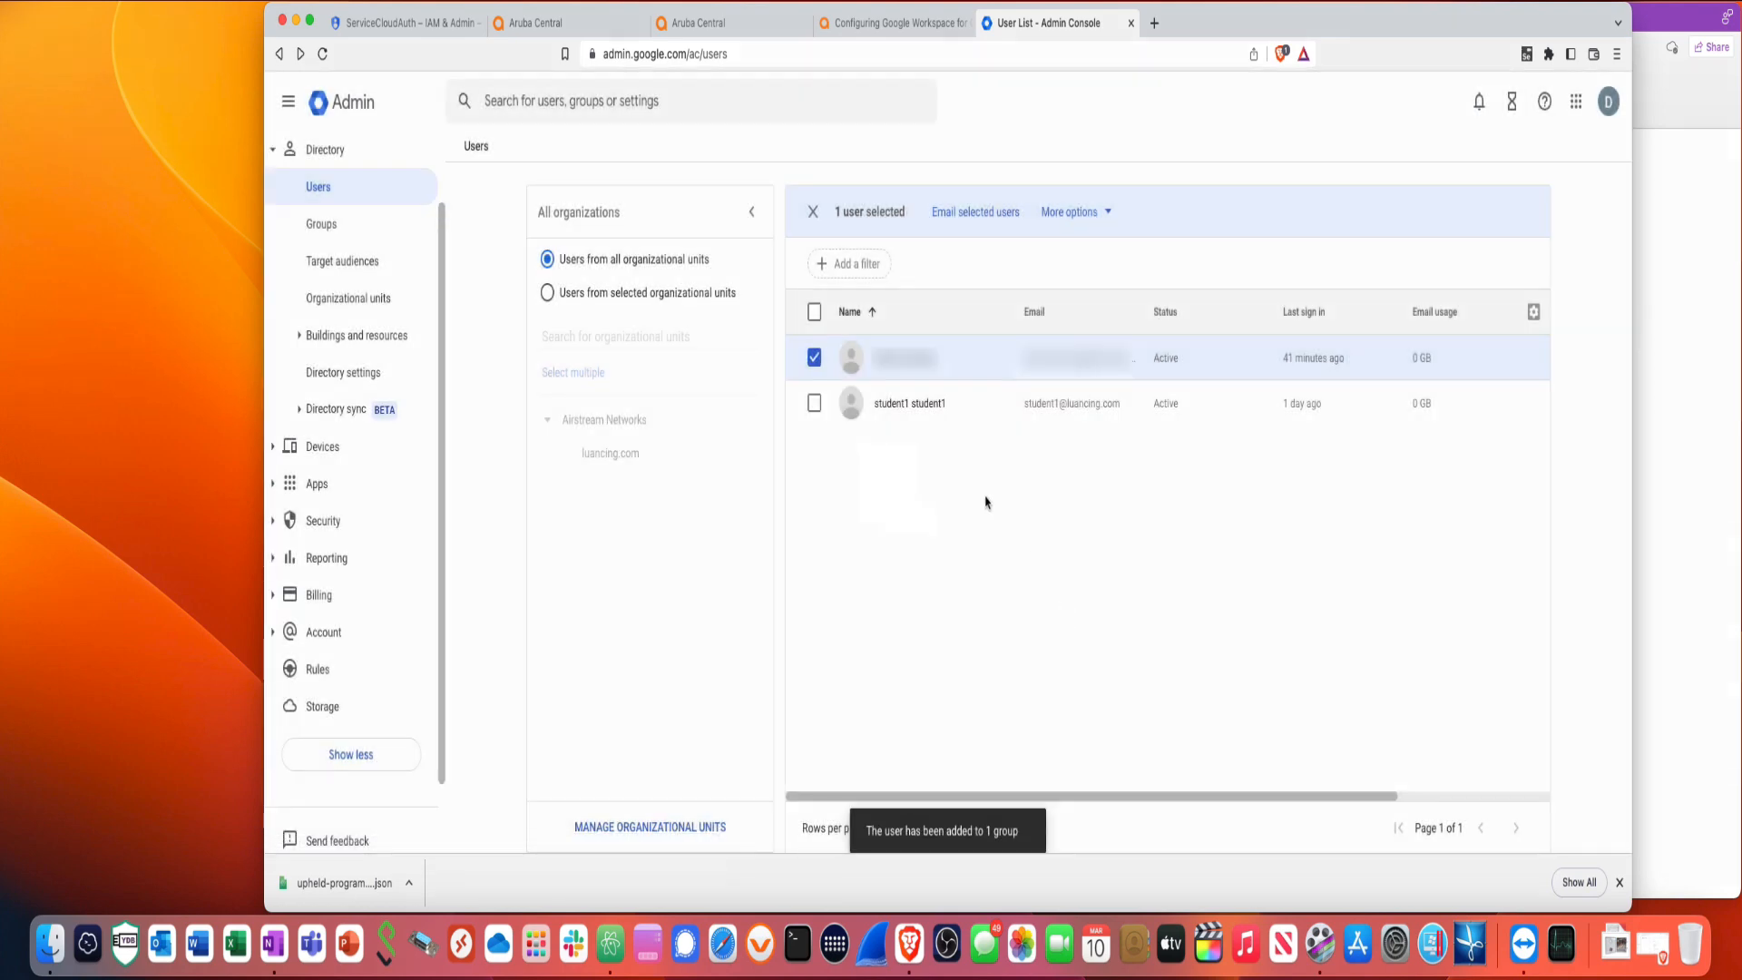
- Add the student1 user to the student group
click(813, 405)
click(1105, 216)
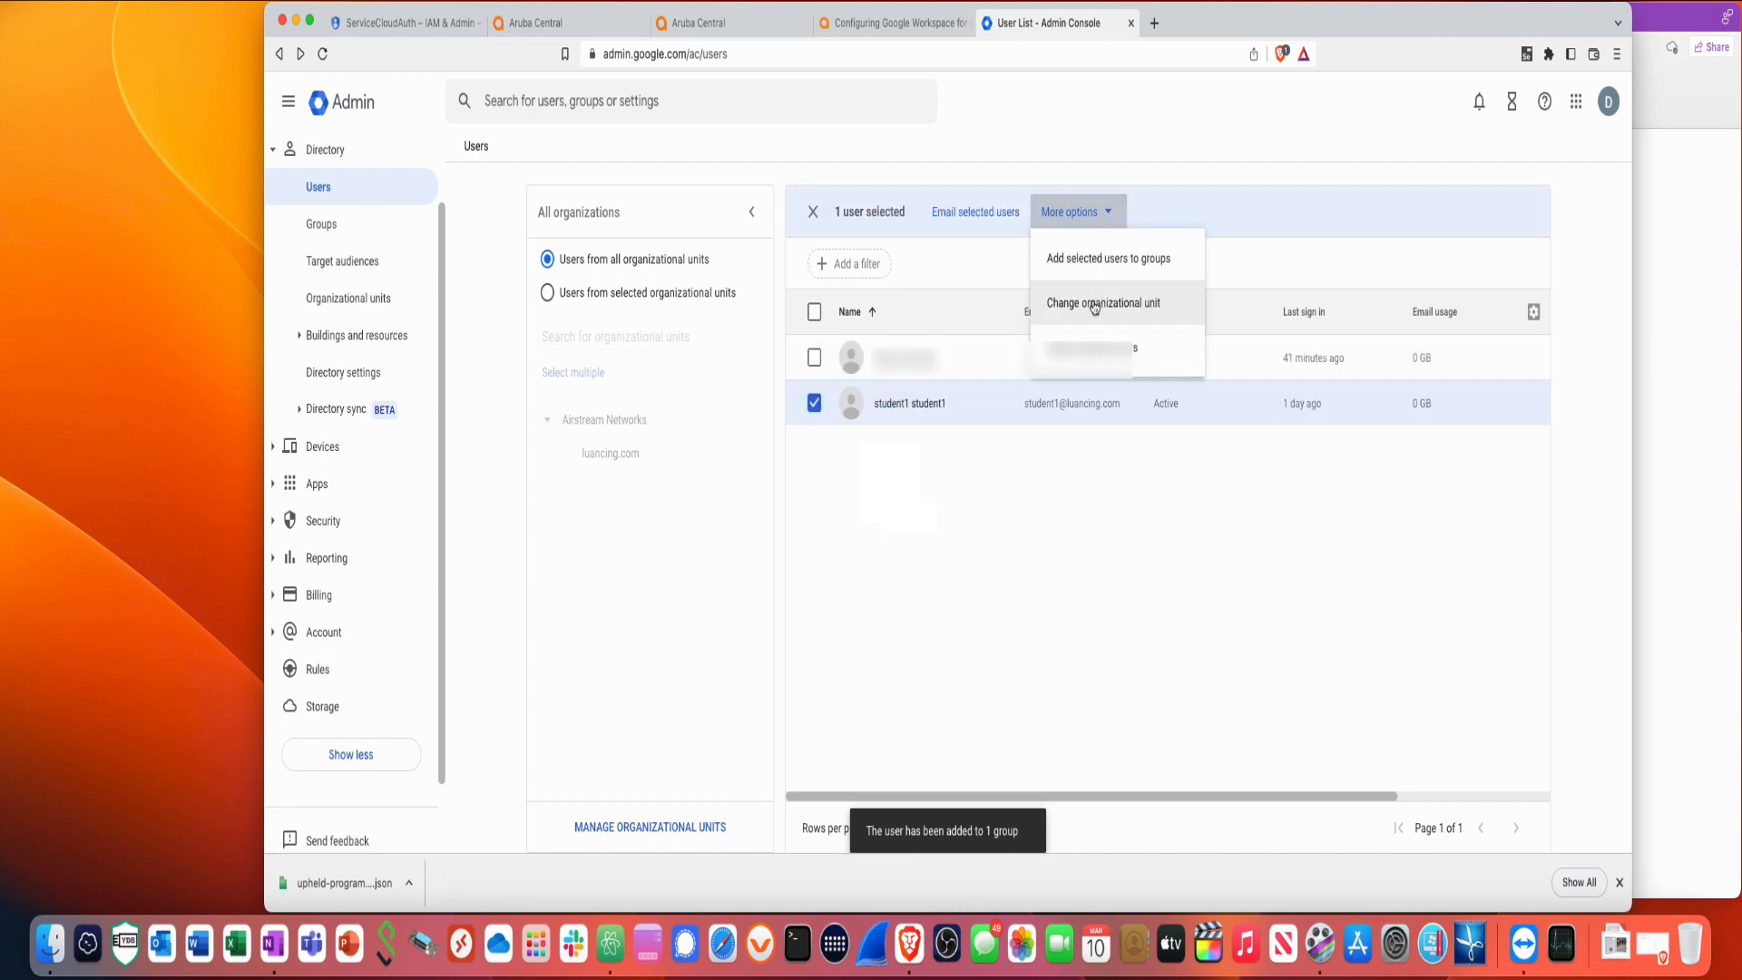
click(1099, 260)
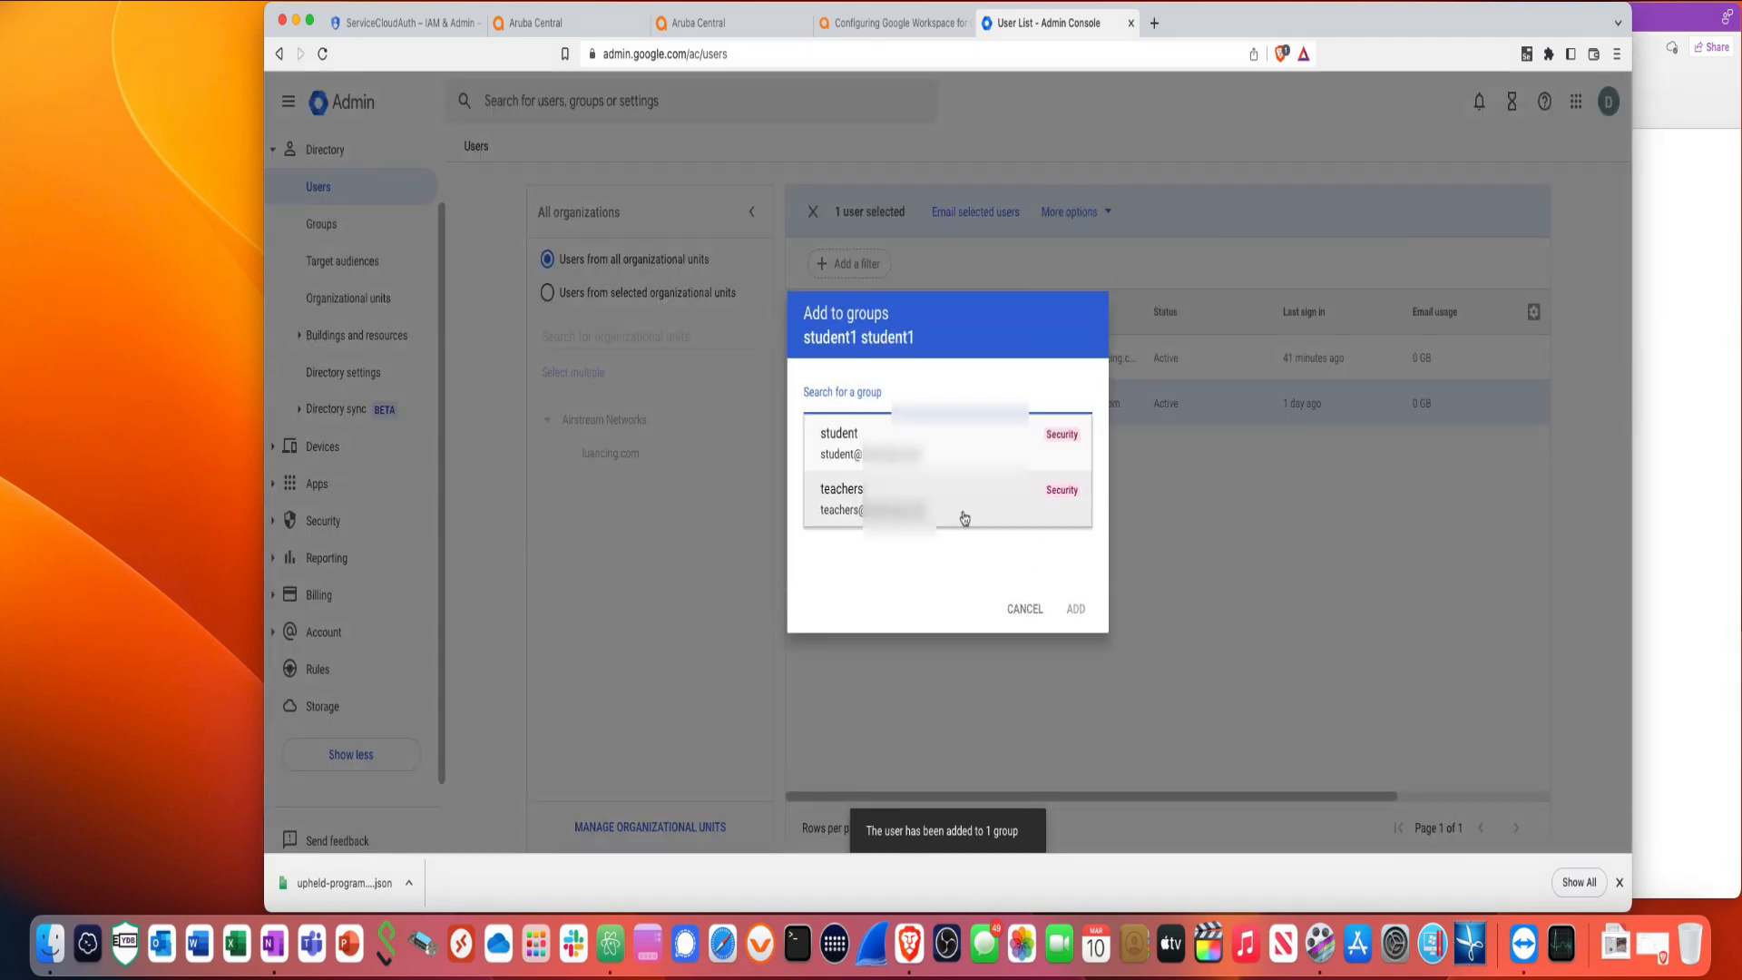
click(876, 454)
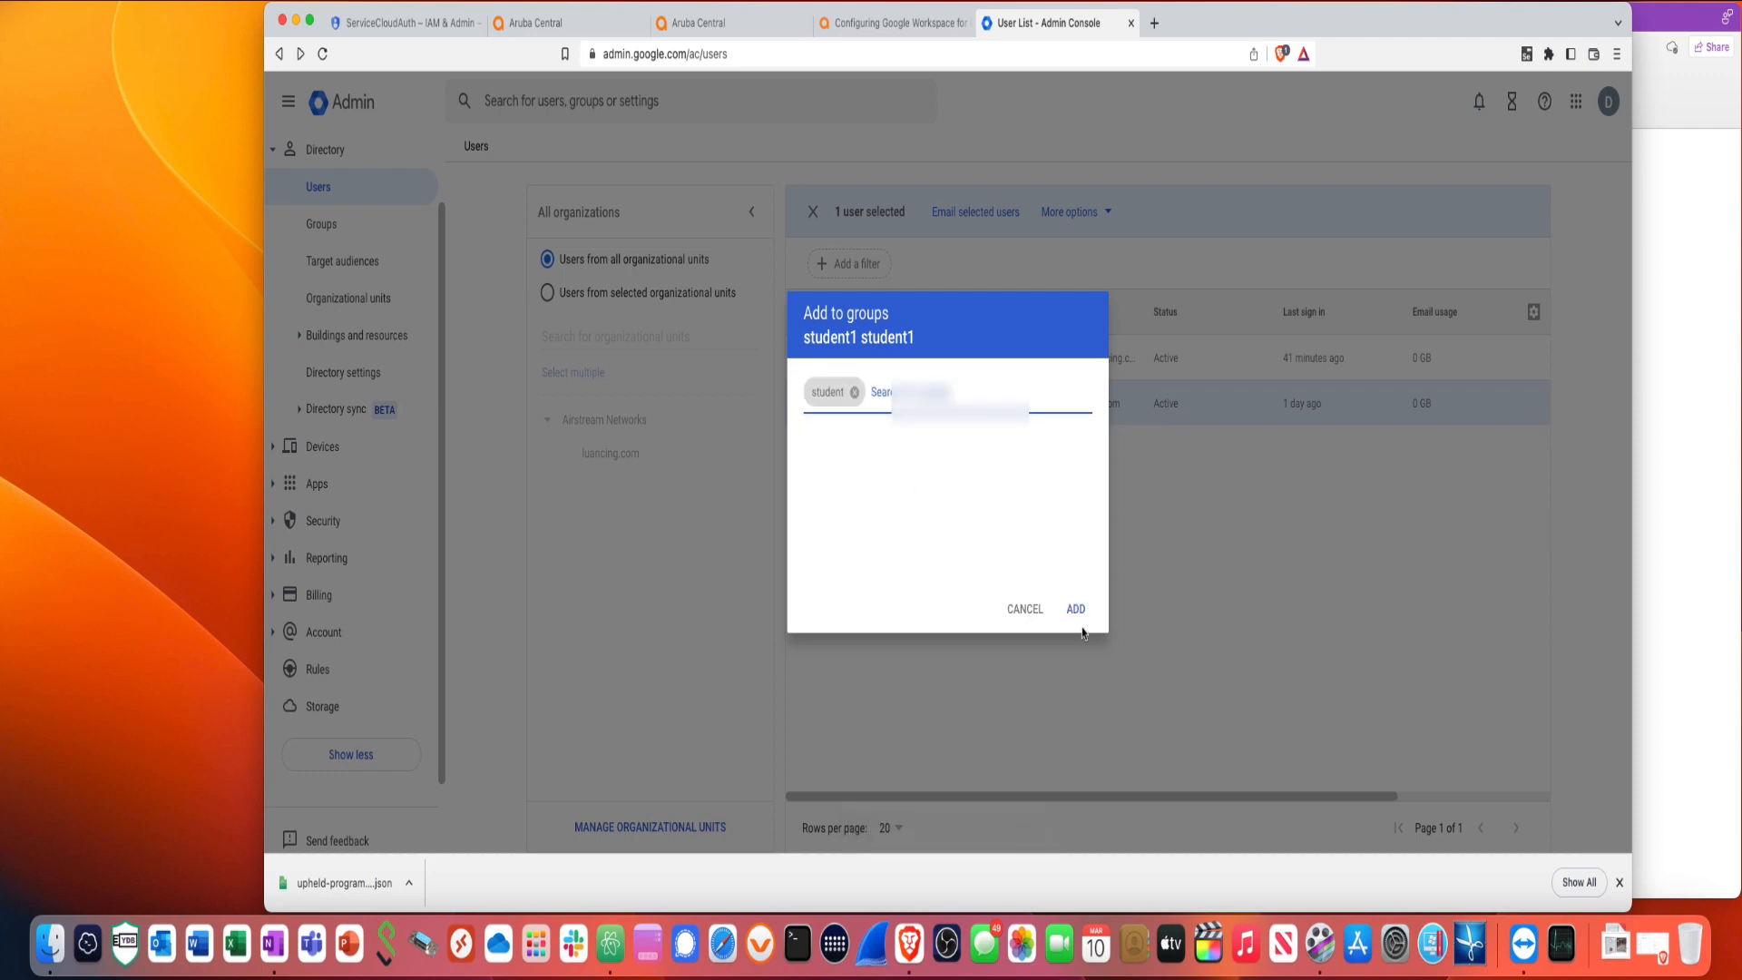
click(1075, 610)
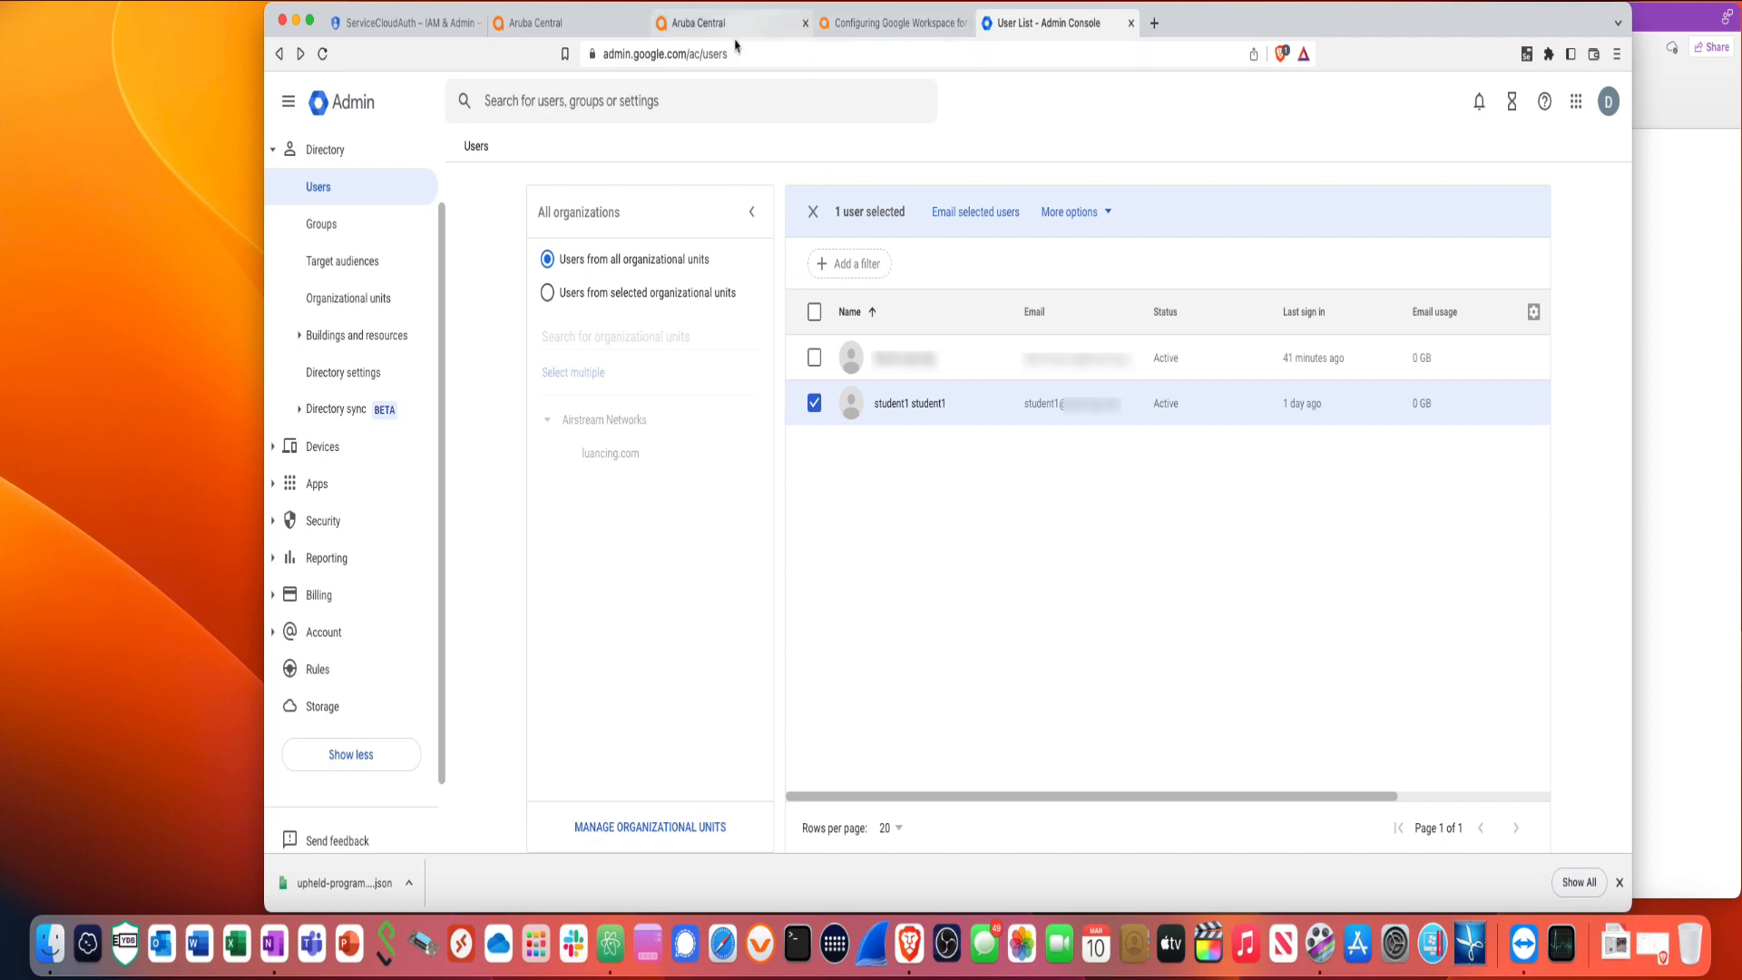
click(582, 34)
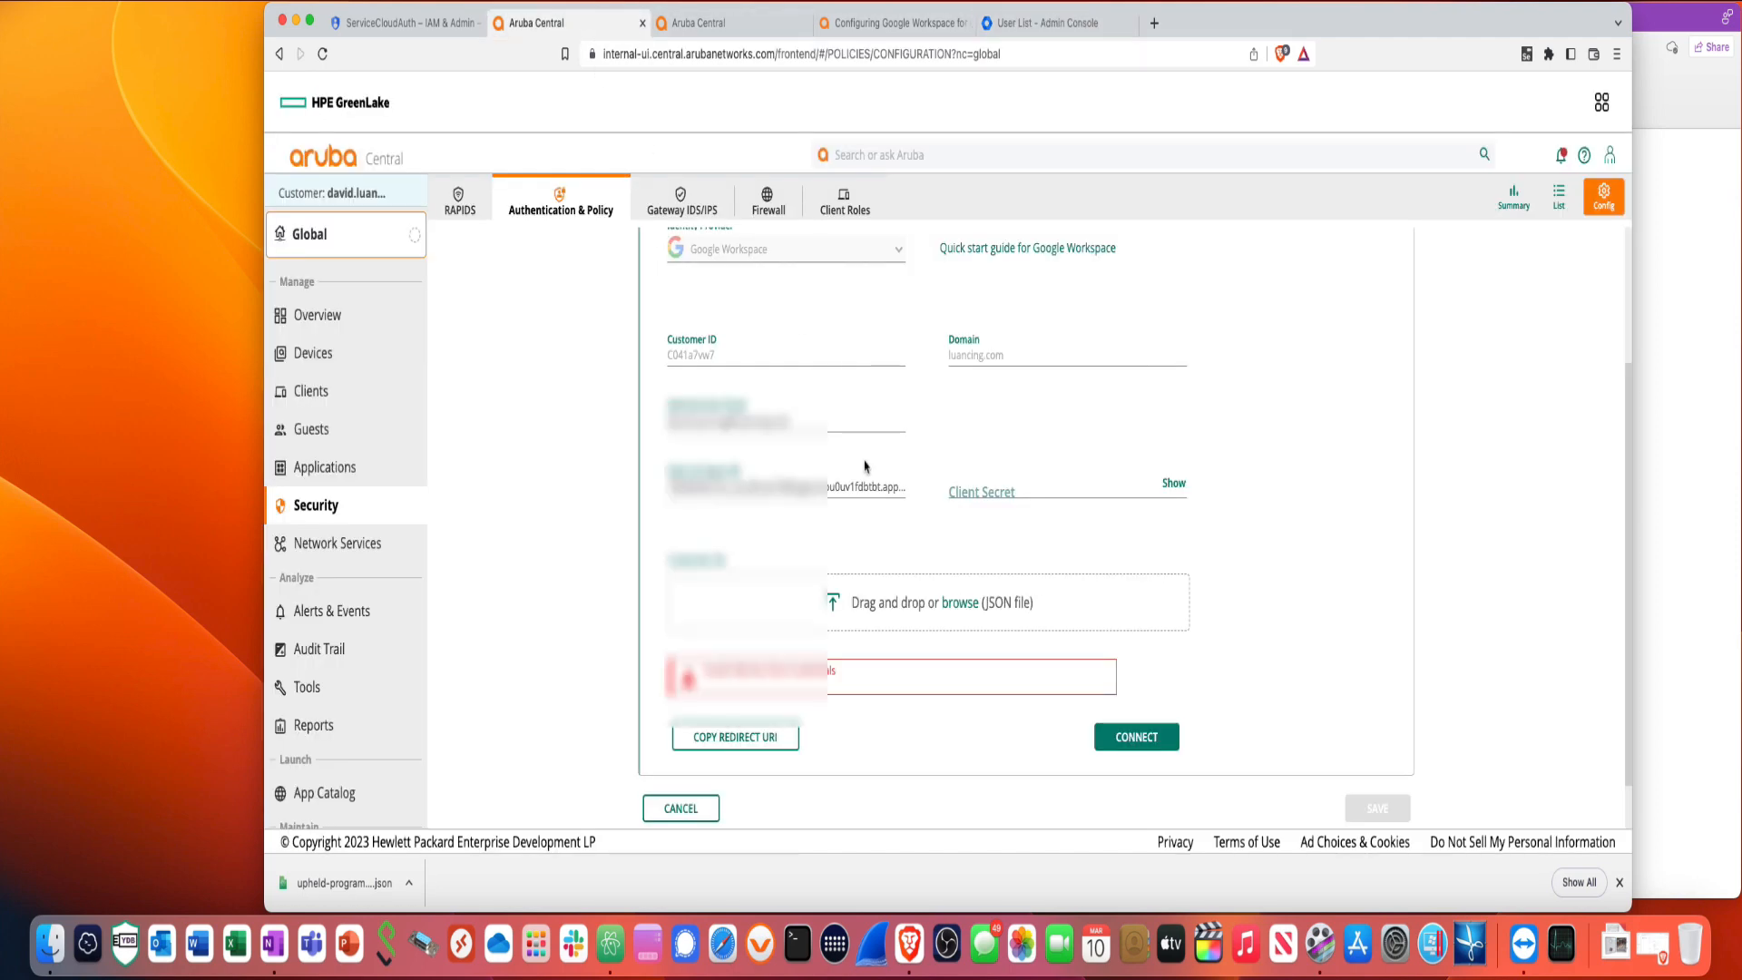
- Discard the policy edits and delete the existing User Access Policy
scroll(867, 483, up, 3)
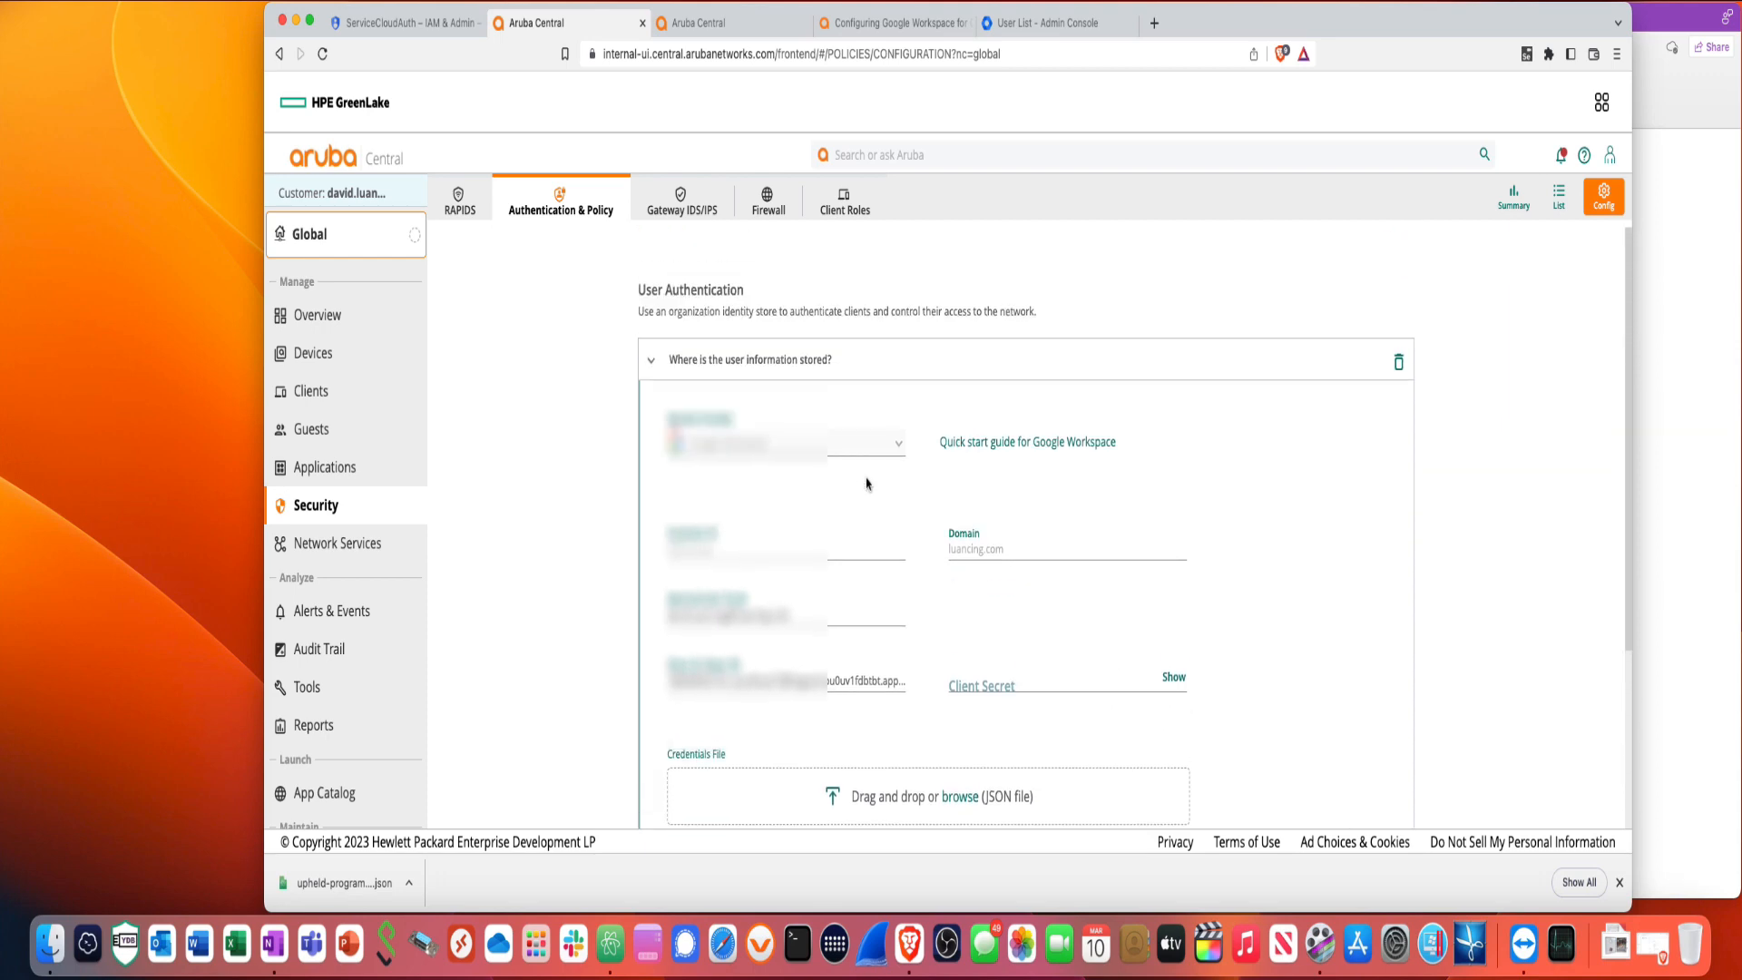
scroll(867, 484, down, 1)
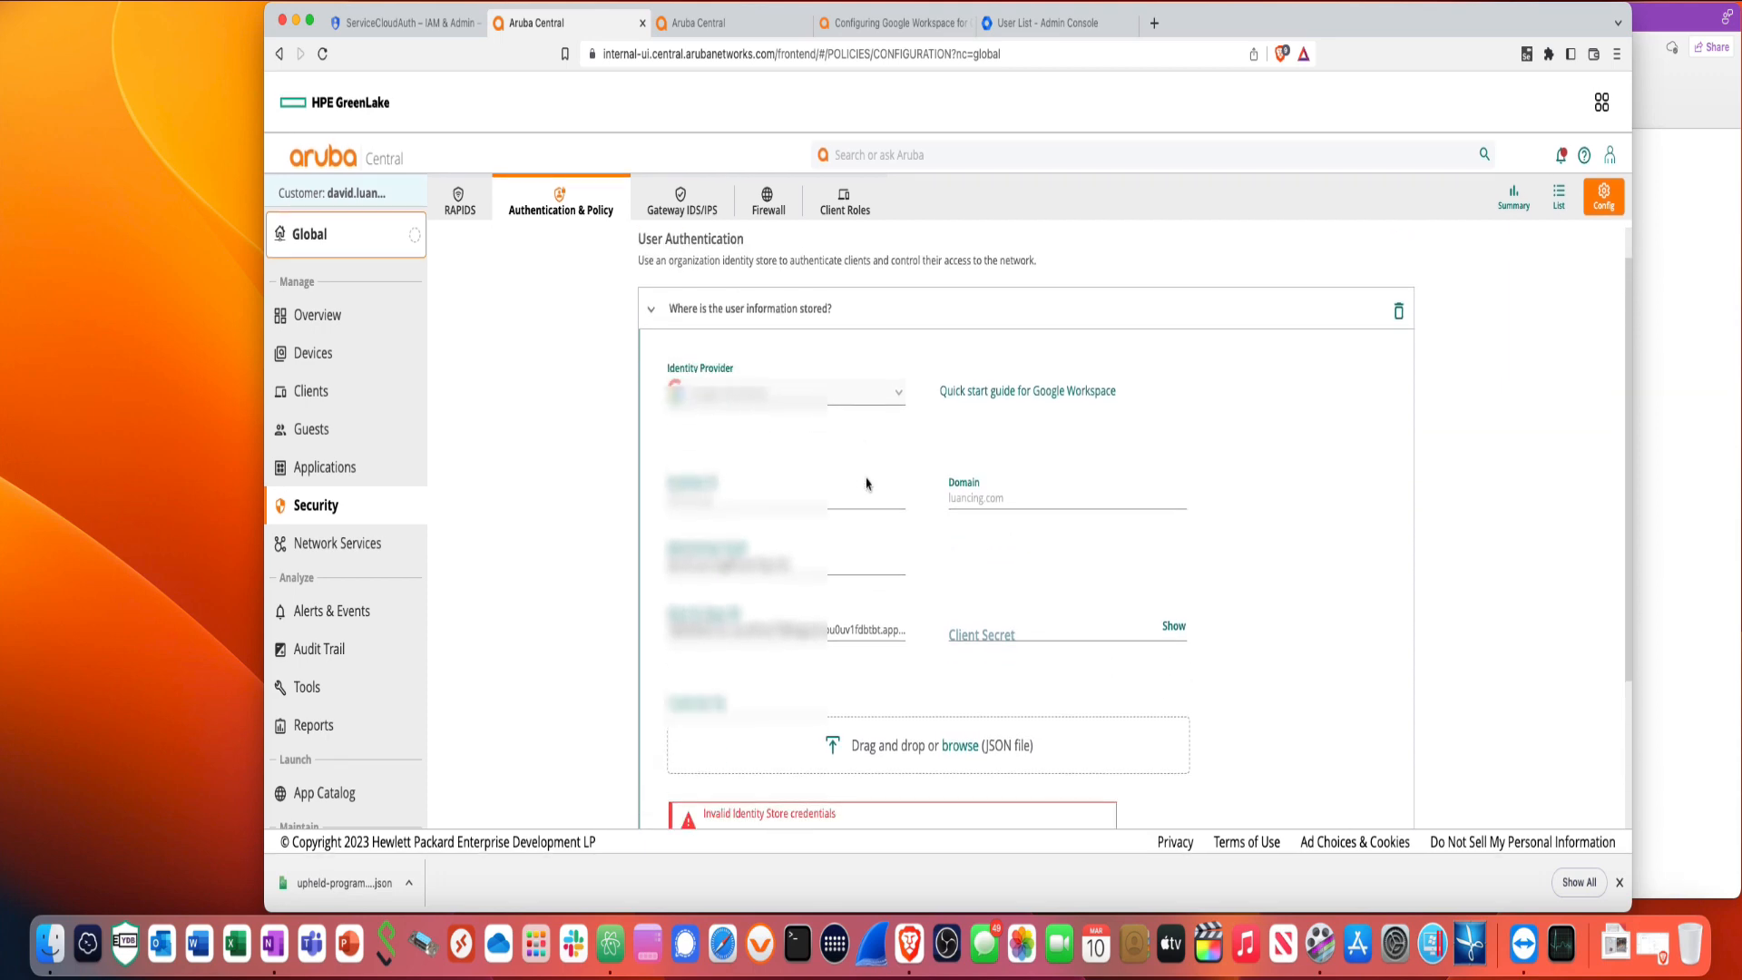
click(652, 299)
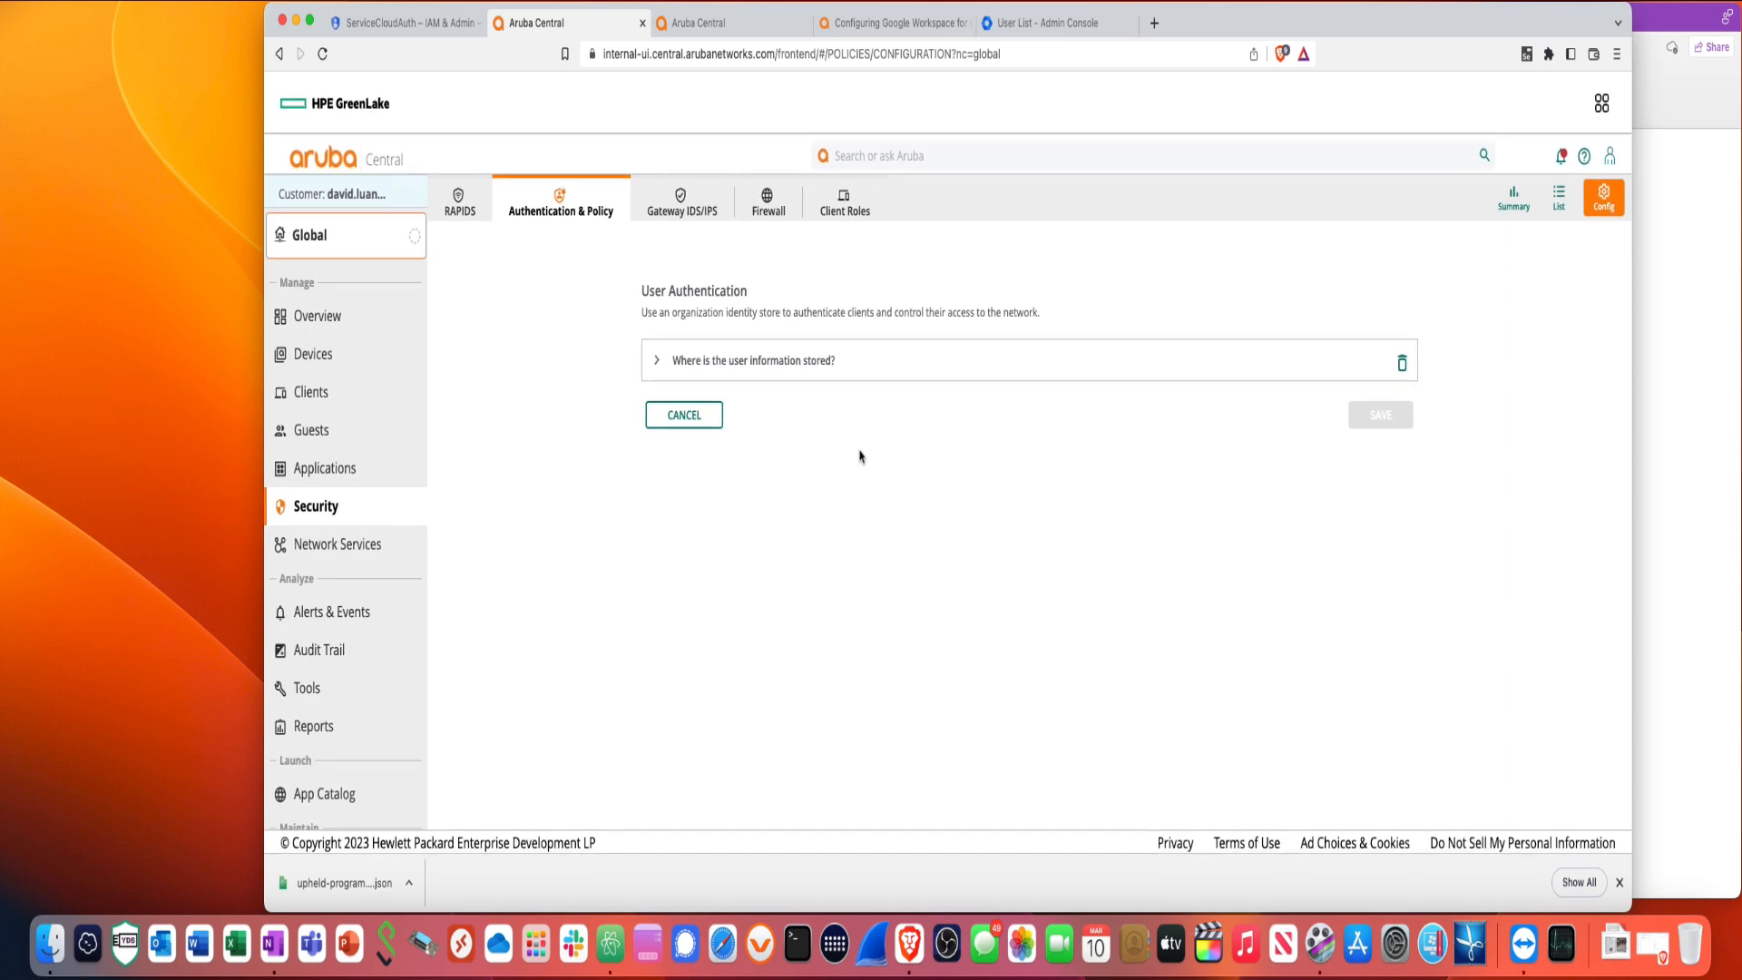
click(669, 424)
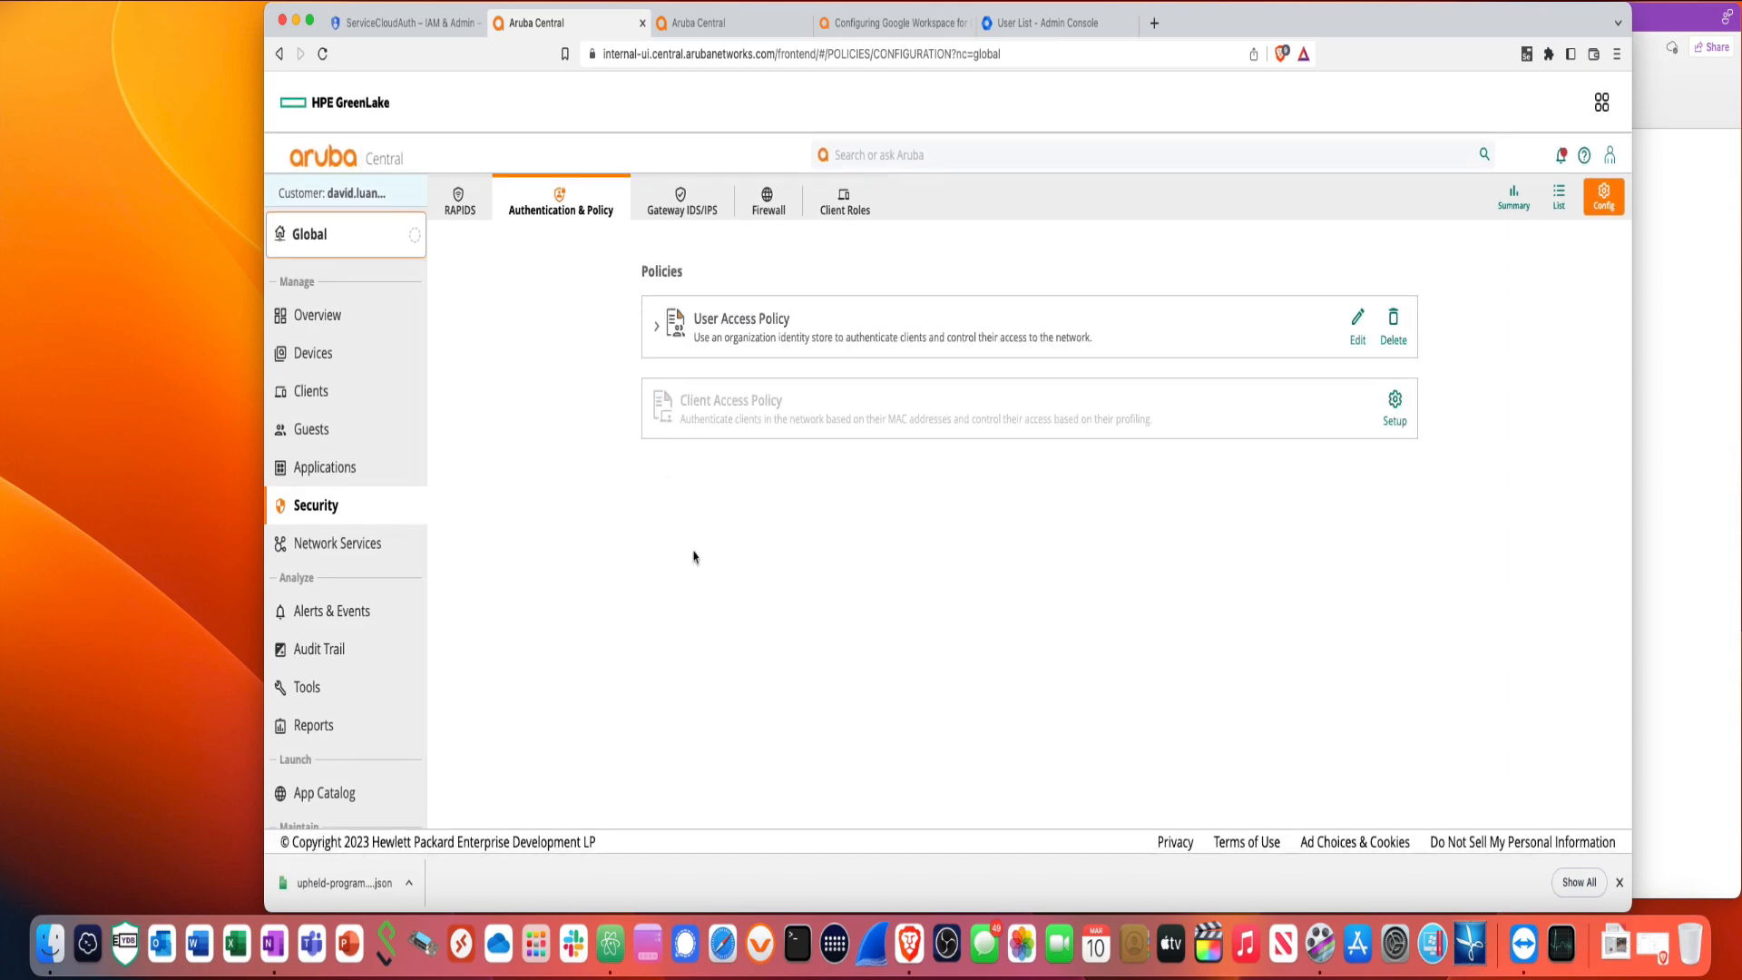
click(1394, 332)
click(1102, 550)
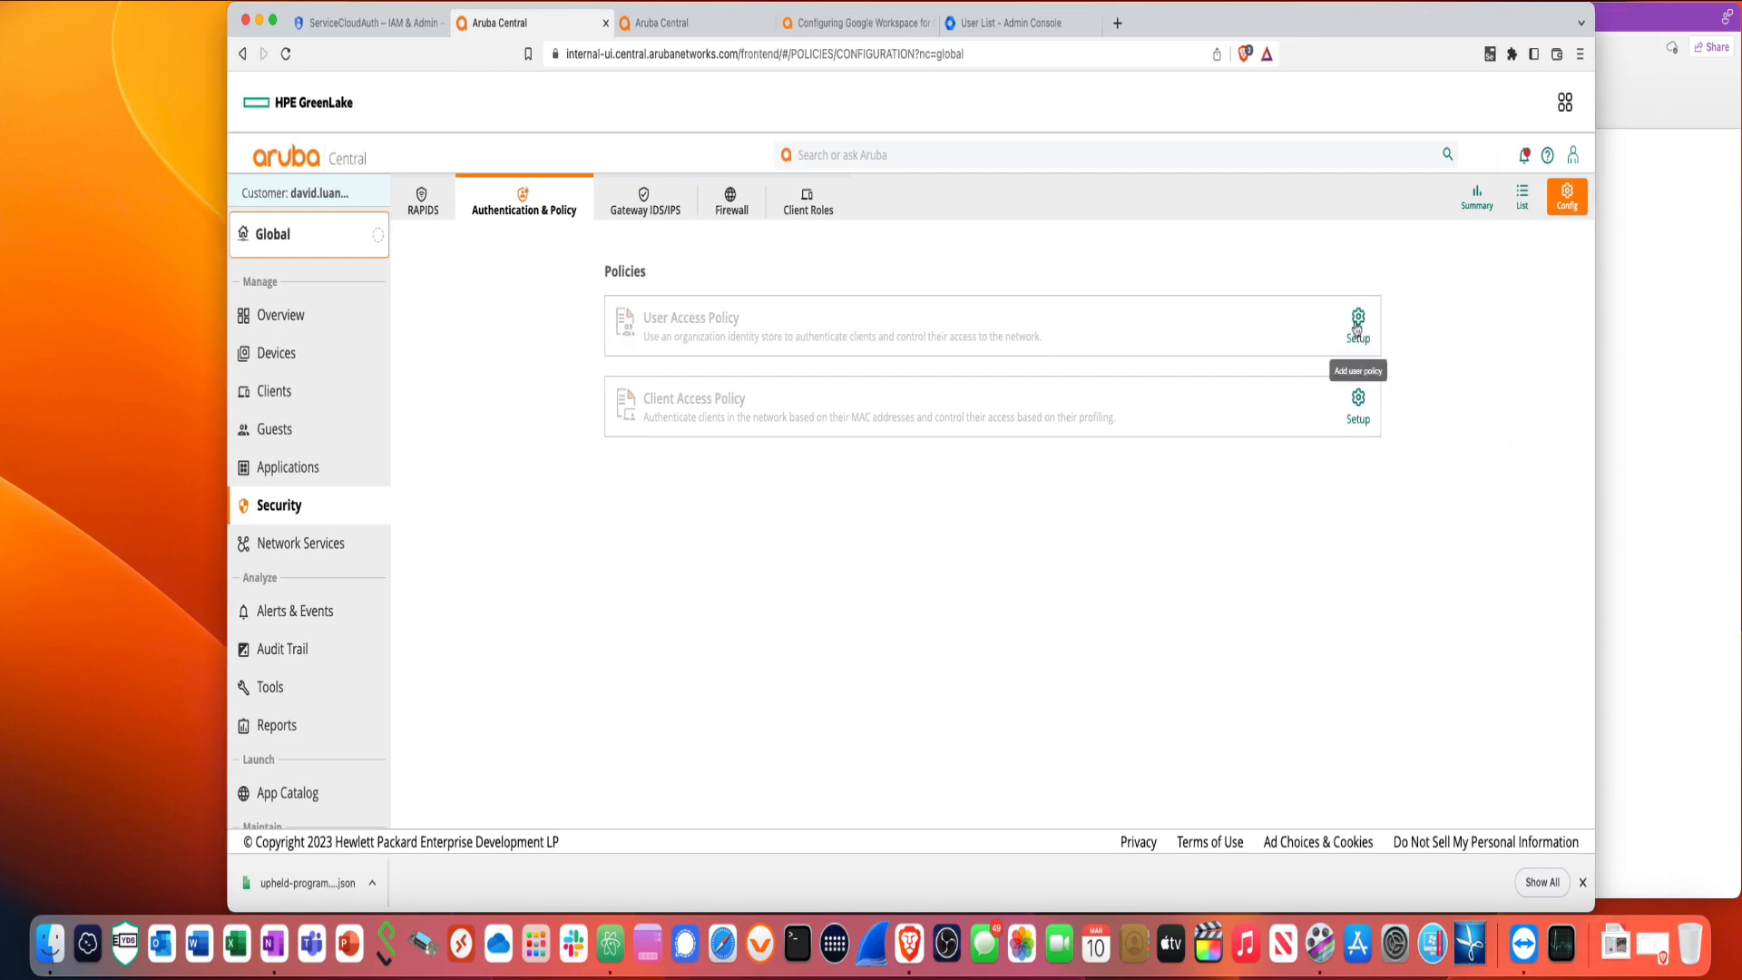
- Set up a new User Access Policy with Google Workspace as identity provider
click(1357, 322)
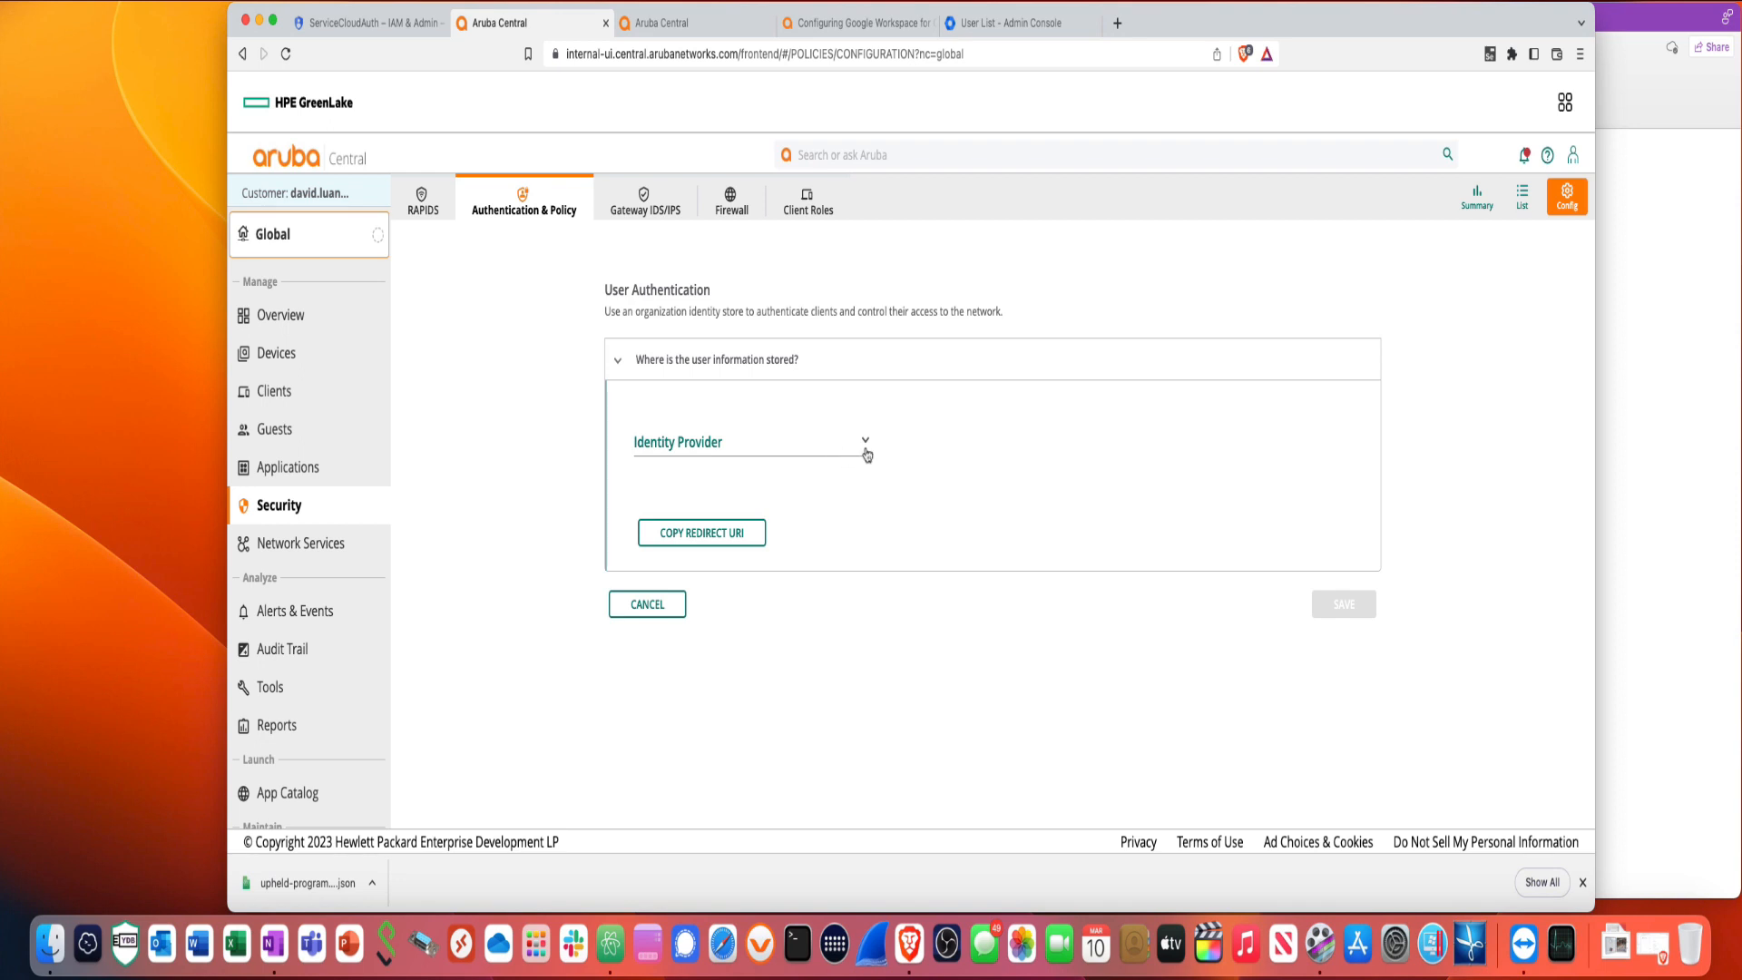
click(867, 453)
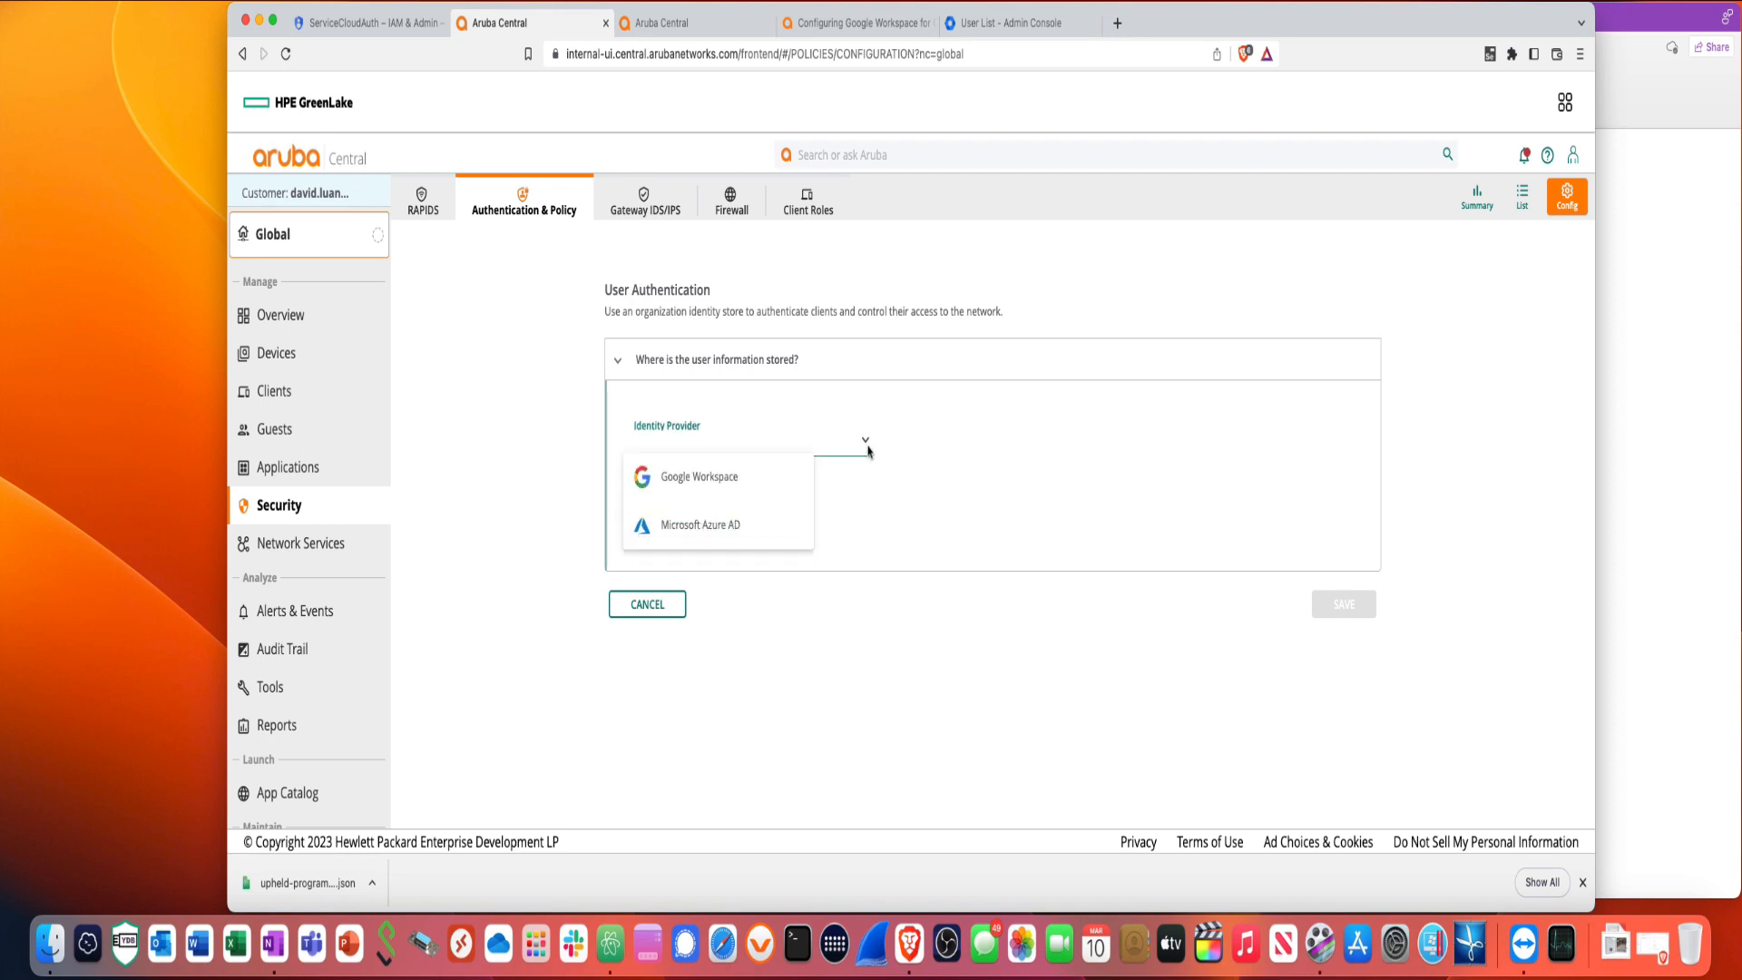
click(750, 494)
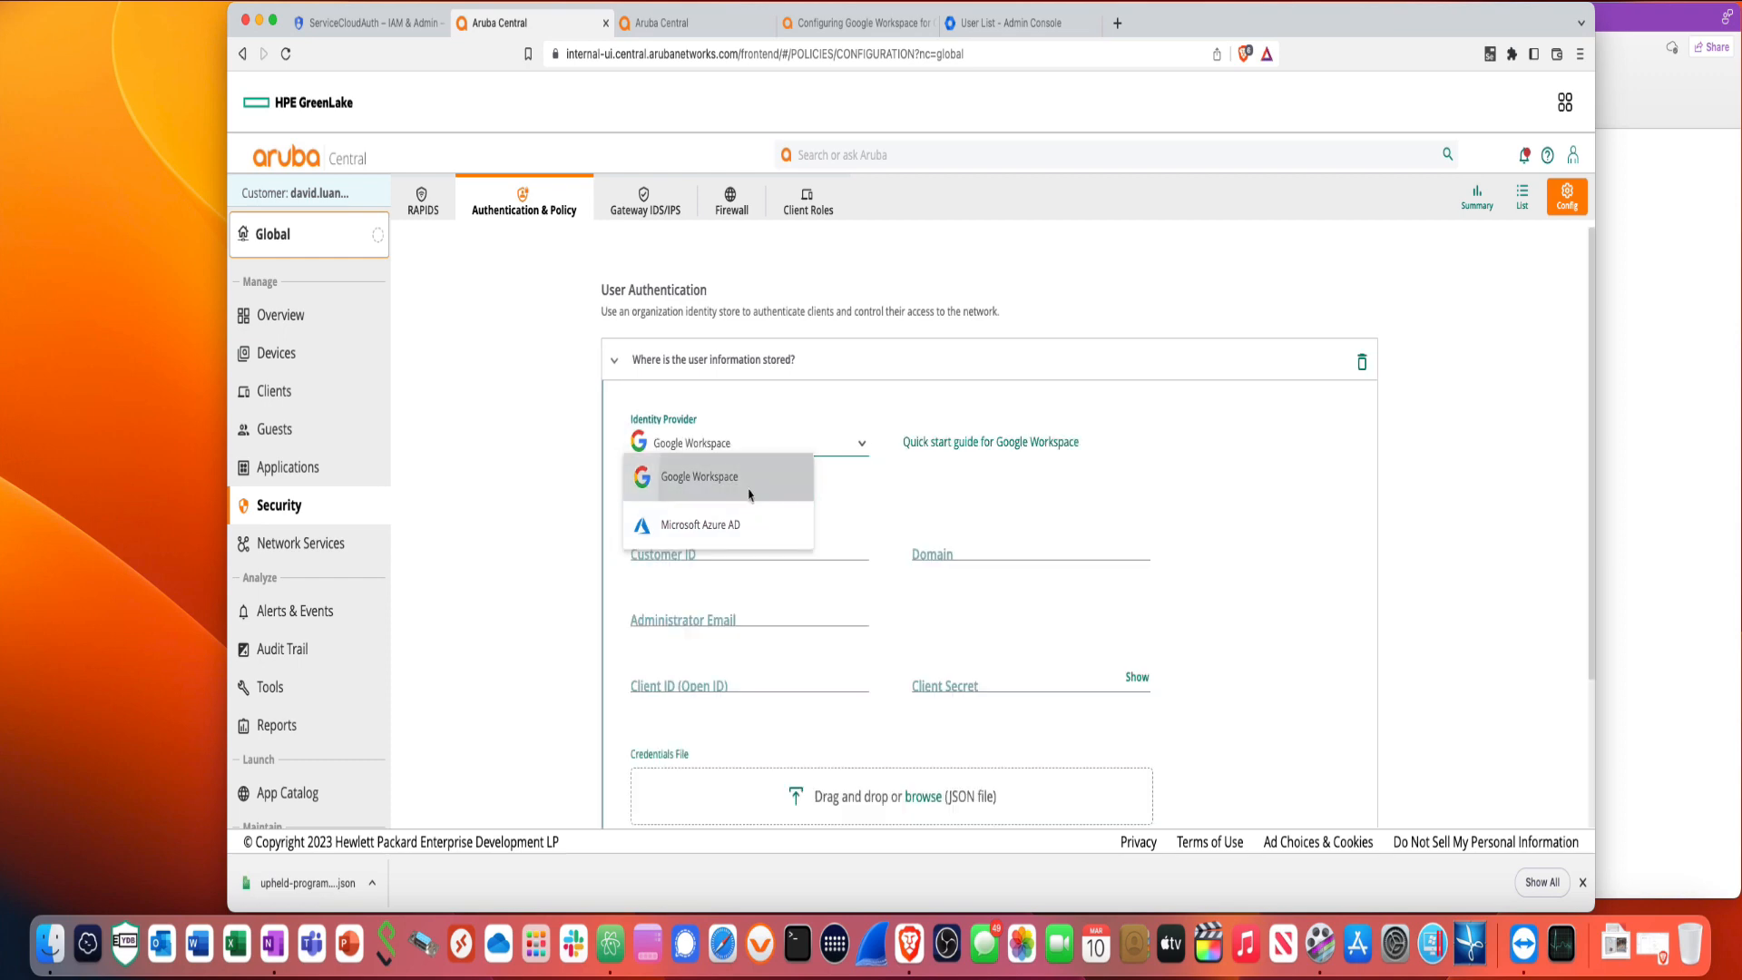
click(750, 494)
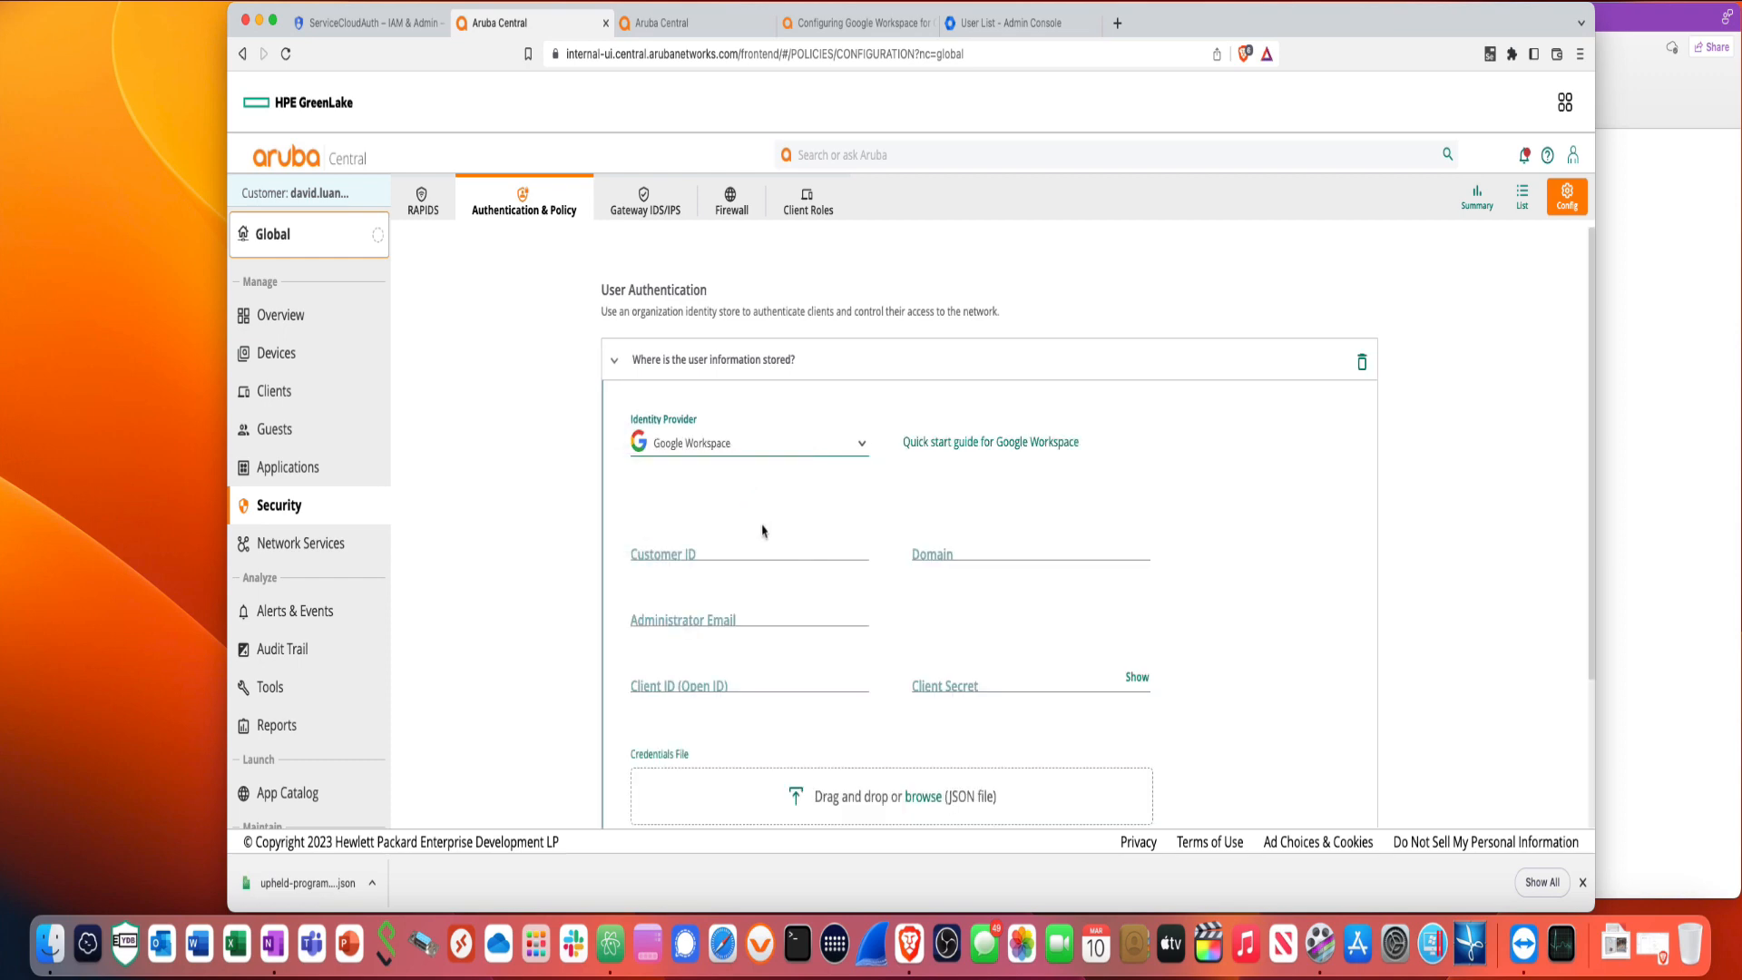
- Copy the Customer ID from the OneNote setup notes
click(1646, 416)
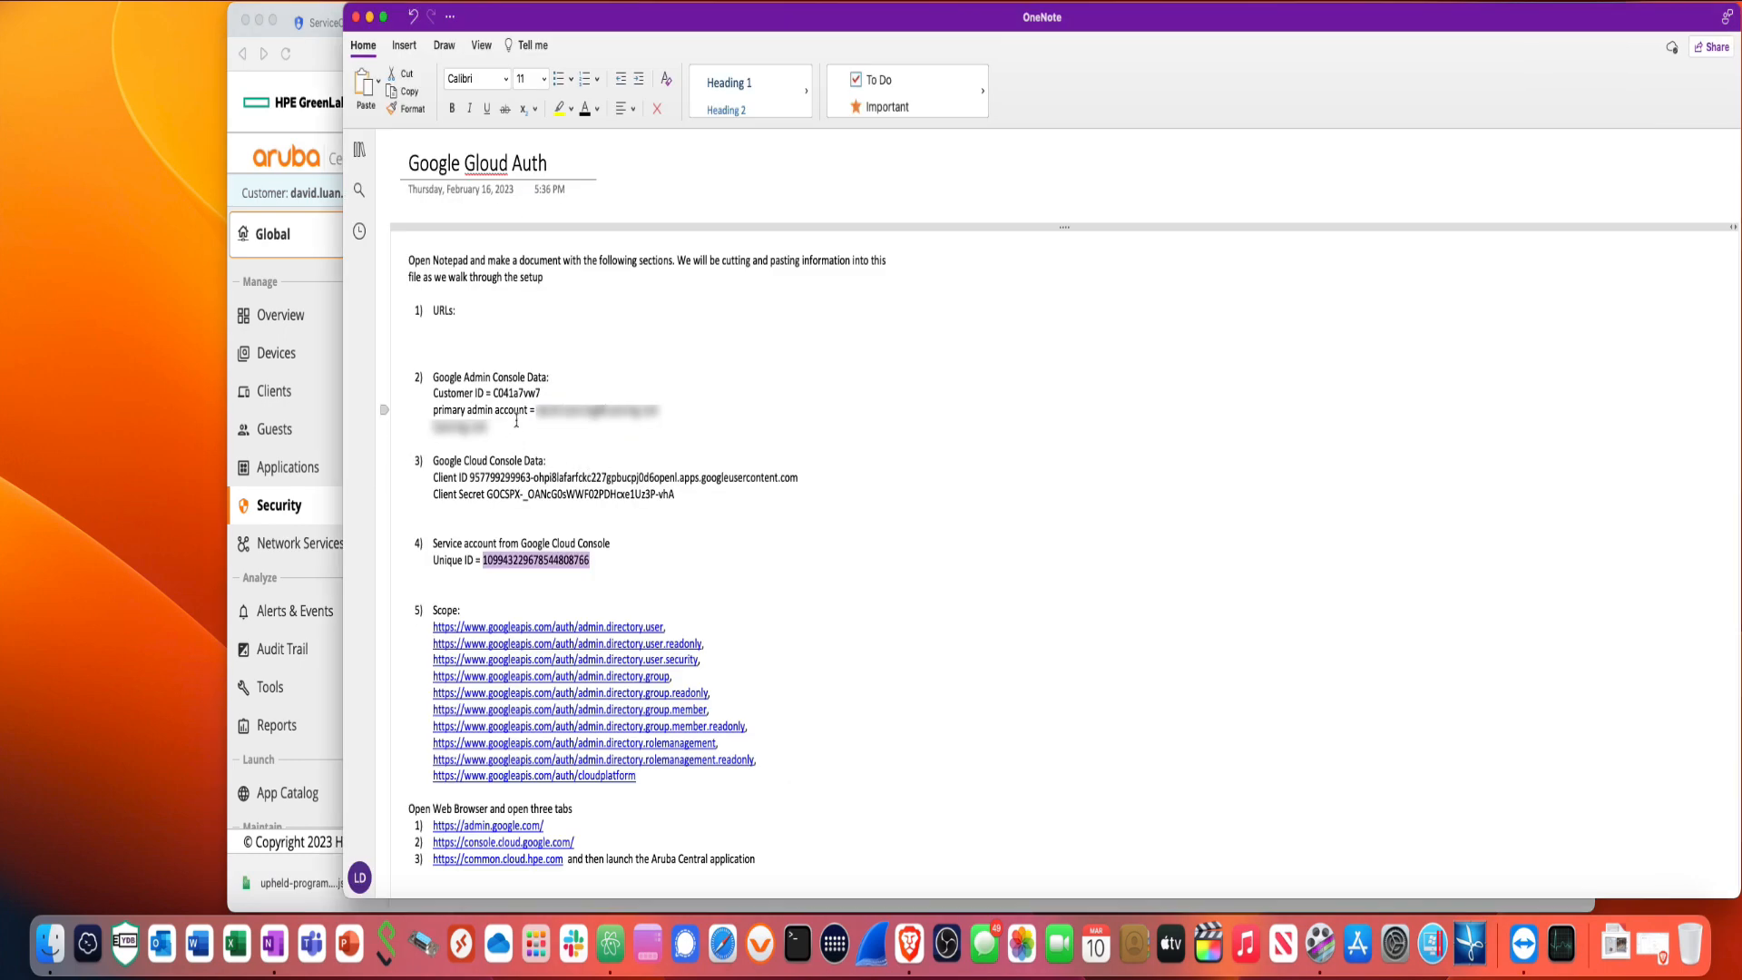
drag(545, 396, 499, 398)
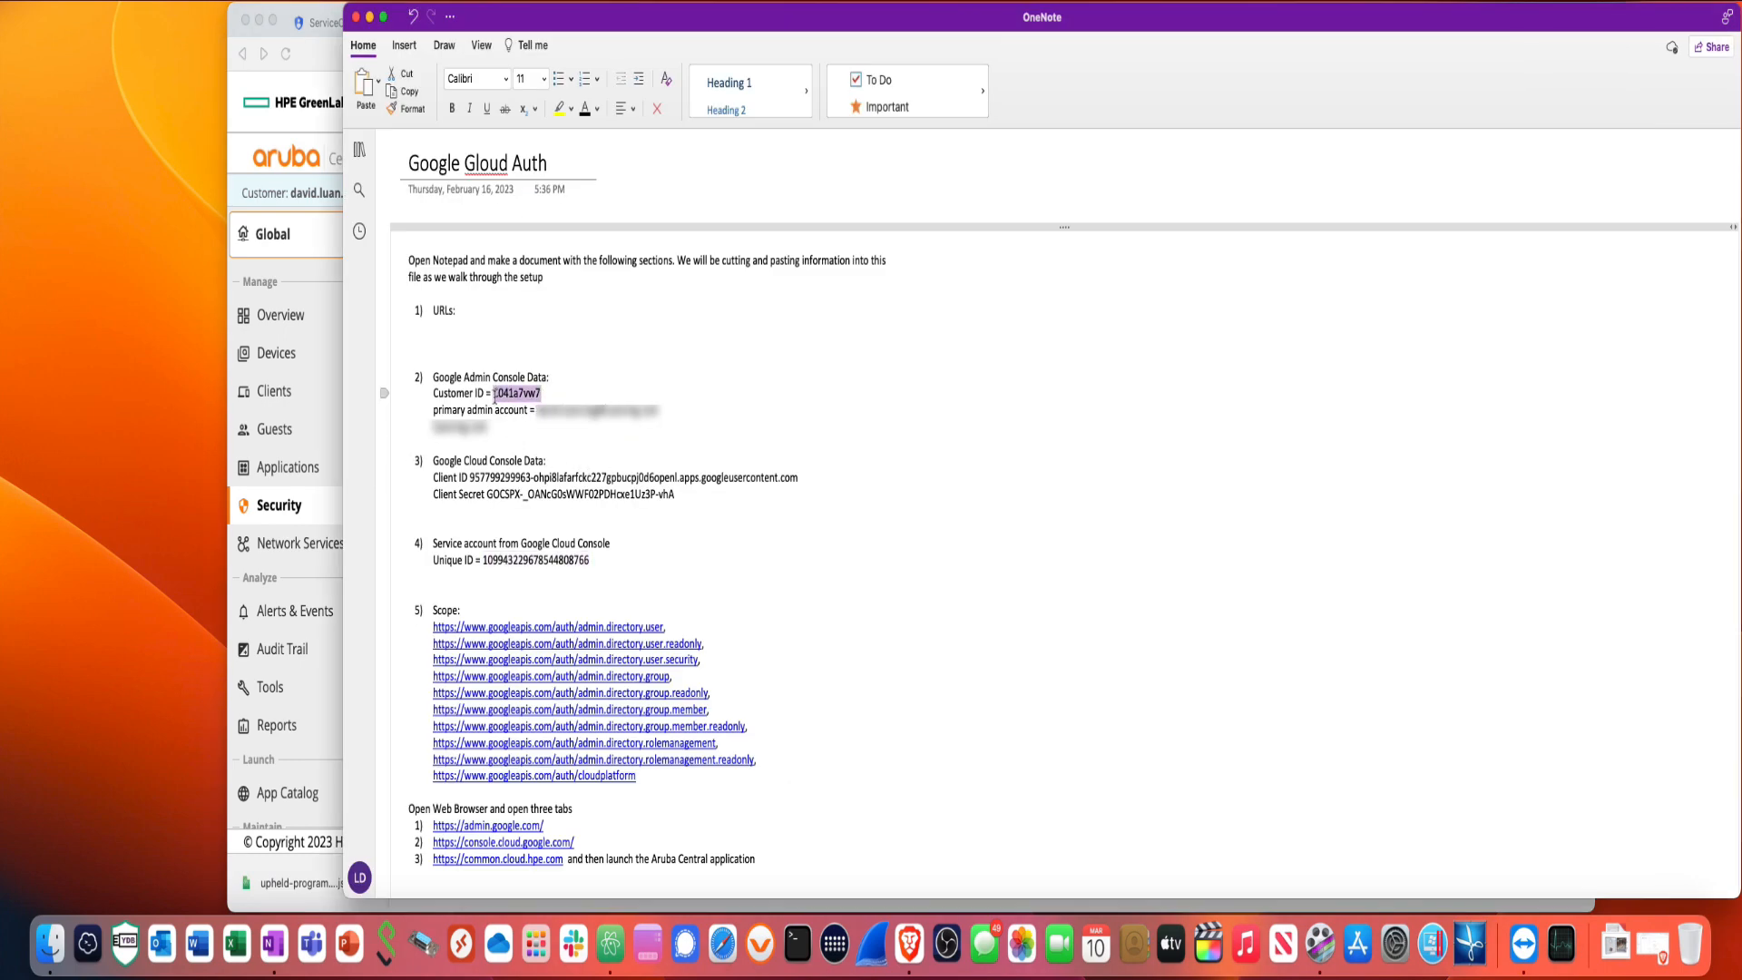
right_click(504, 402)
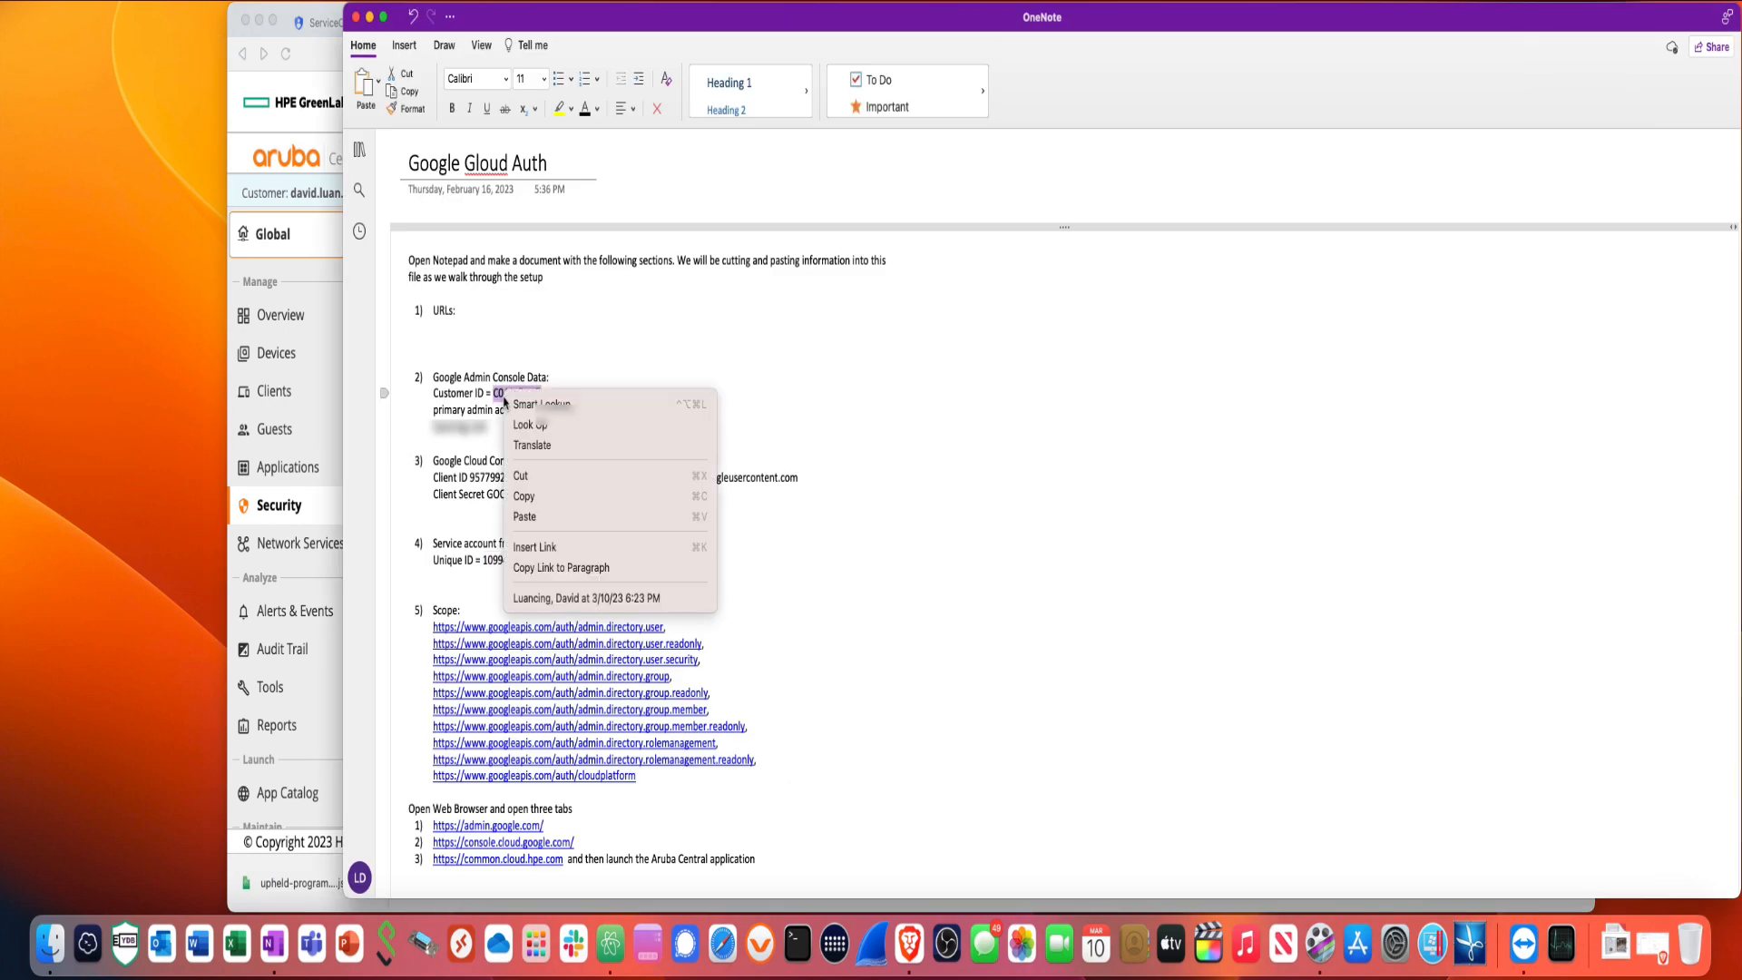
click(527, 496)
click(327, 322)
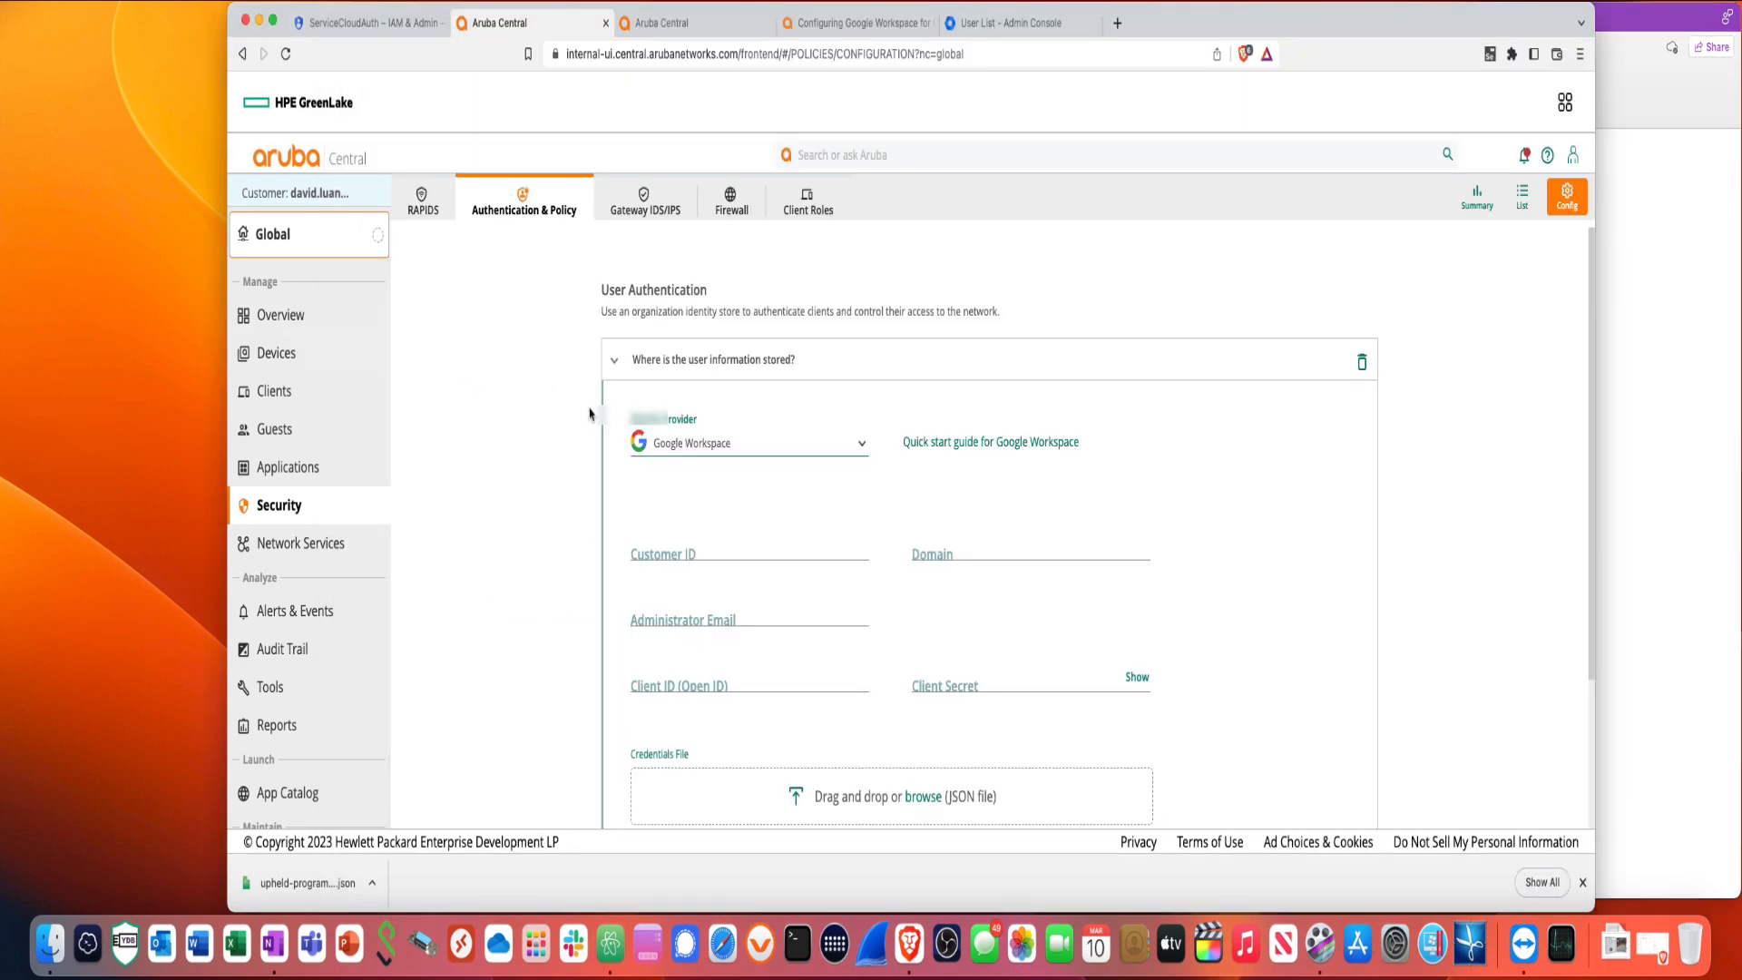
- Paste the Customer ID, then enter the luancing.com domain and the administrator's email address
right_click(707, 546)
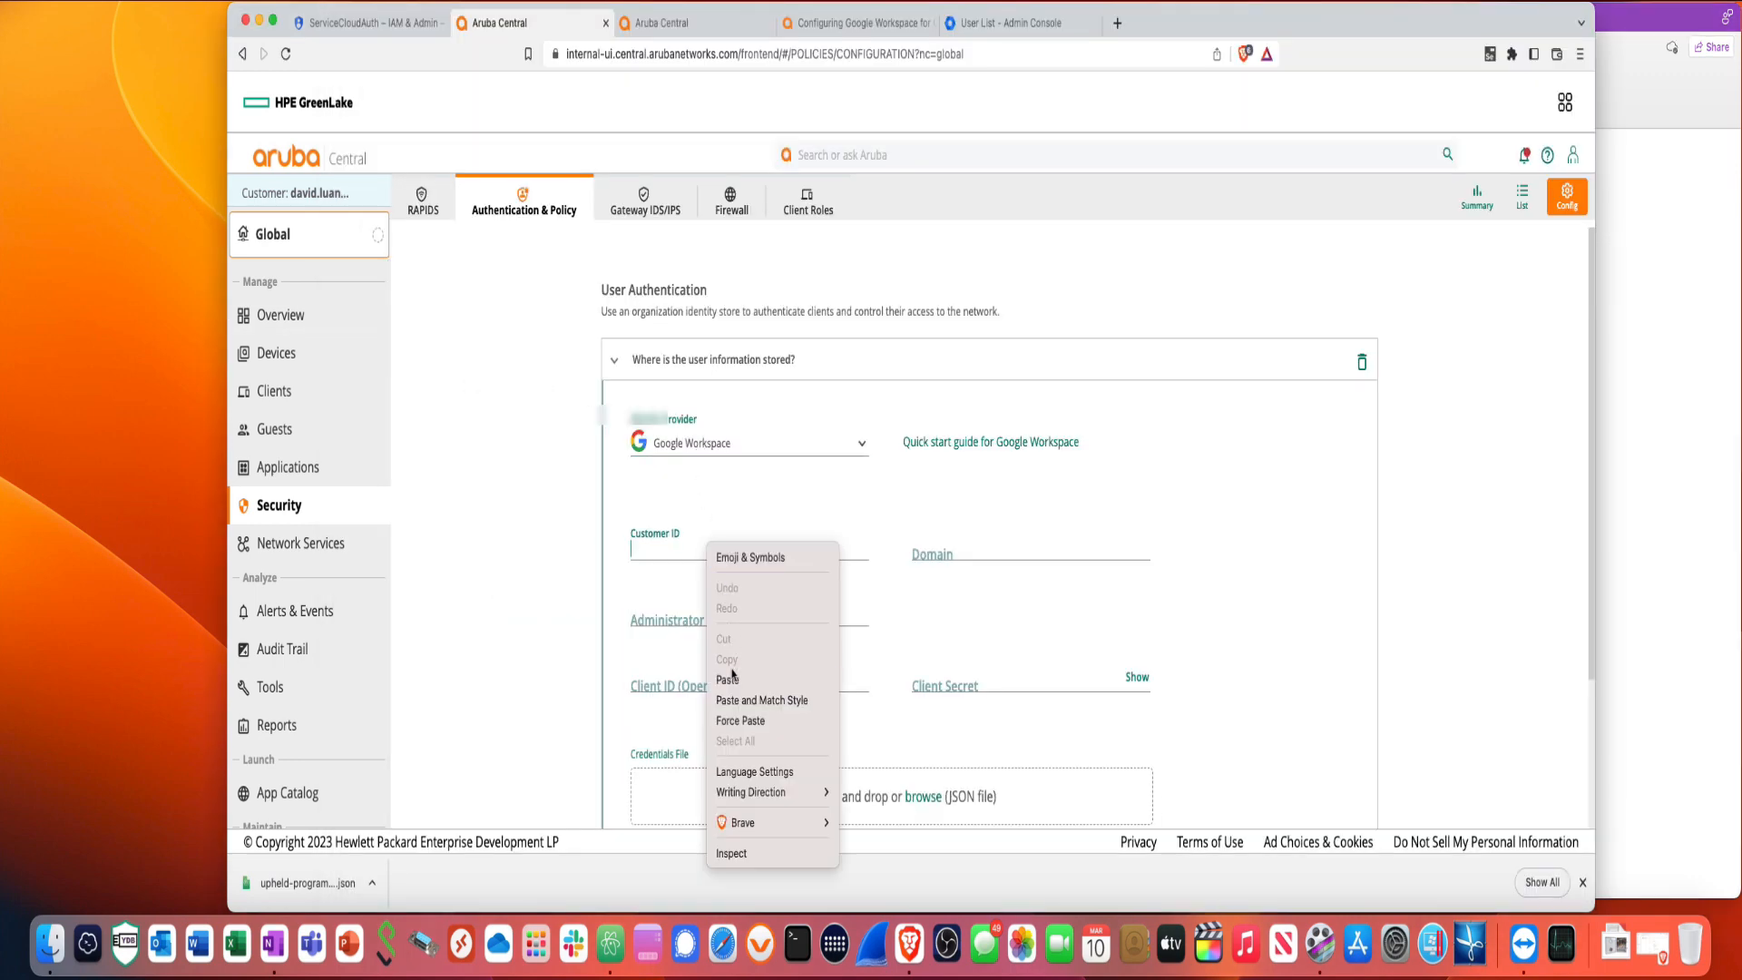
click(729, 681)
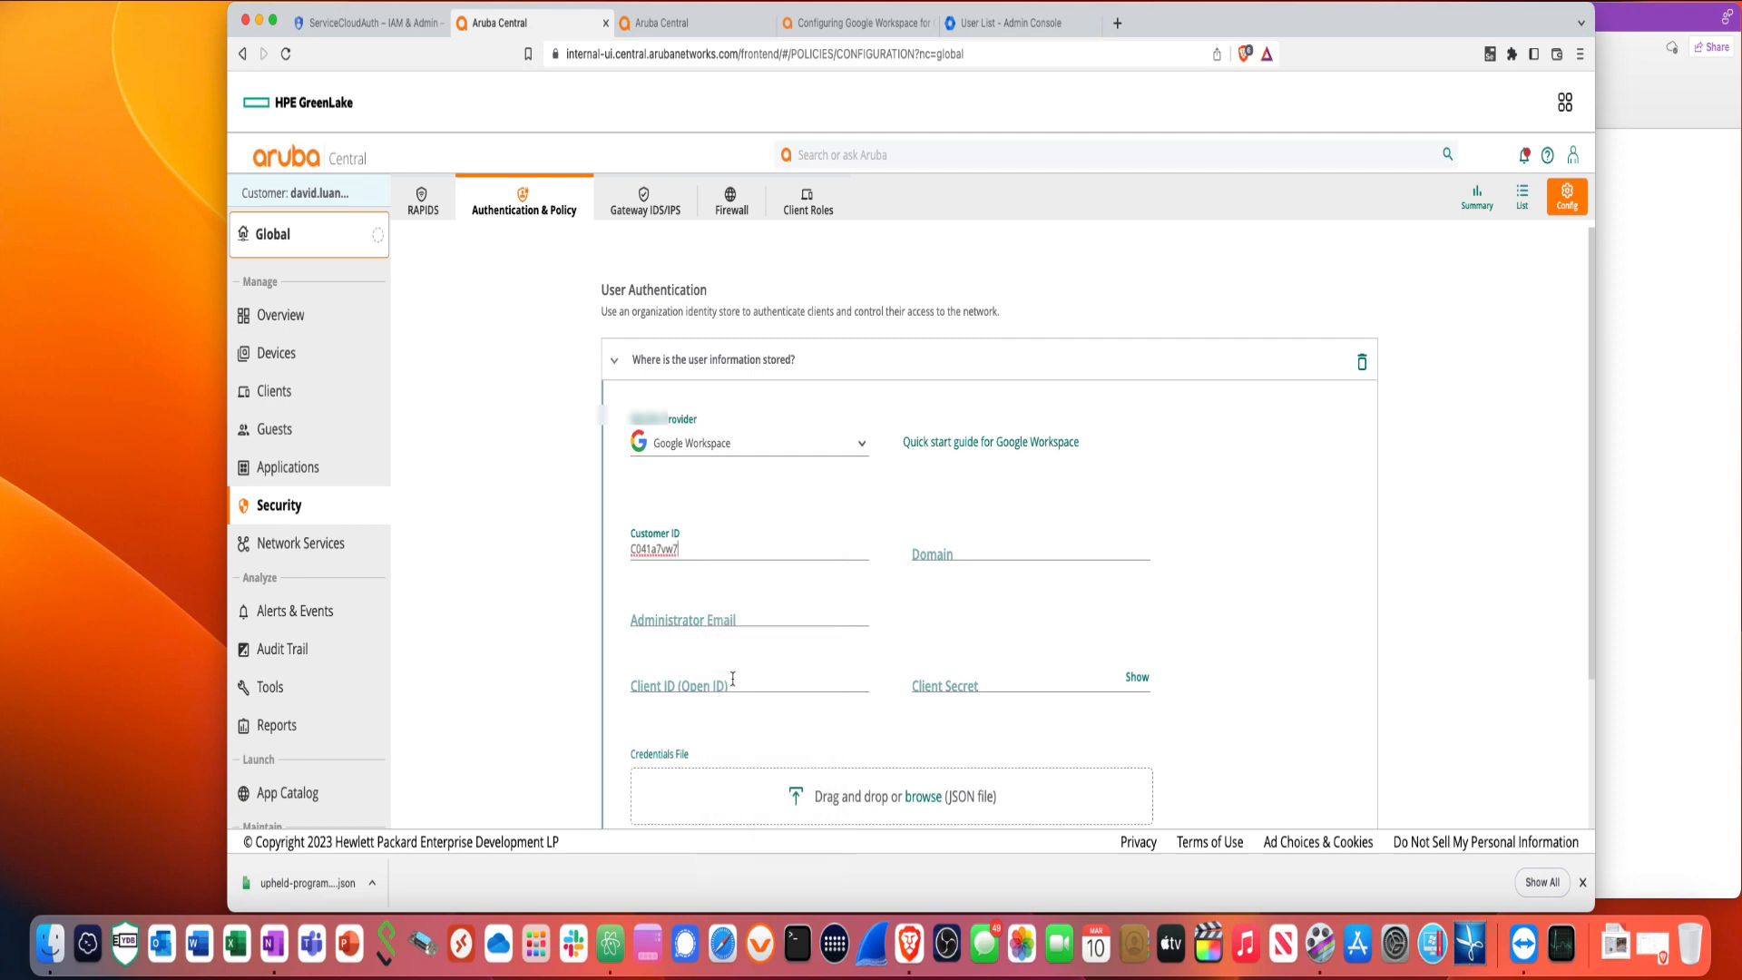
click(930, 554)
text(l)
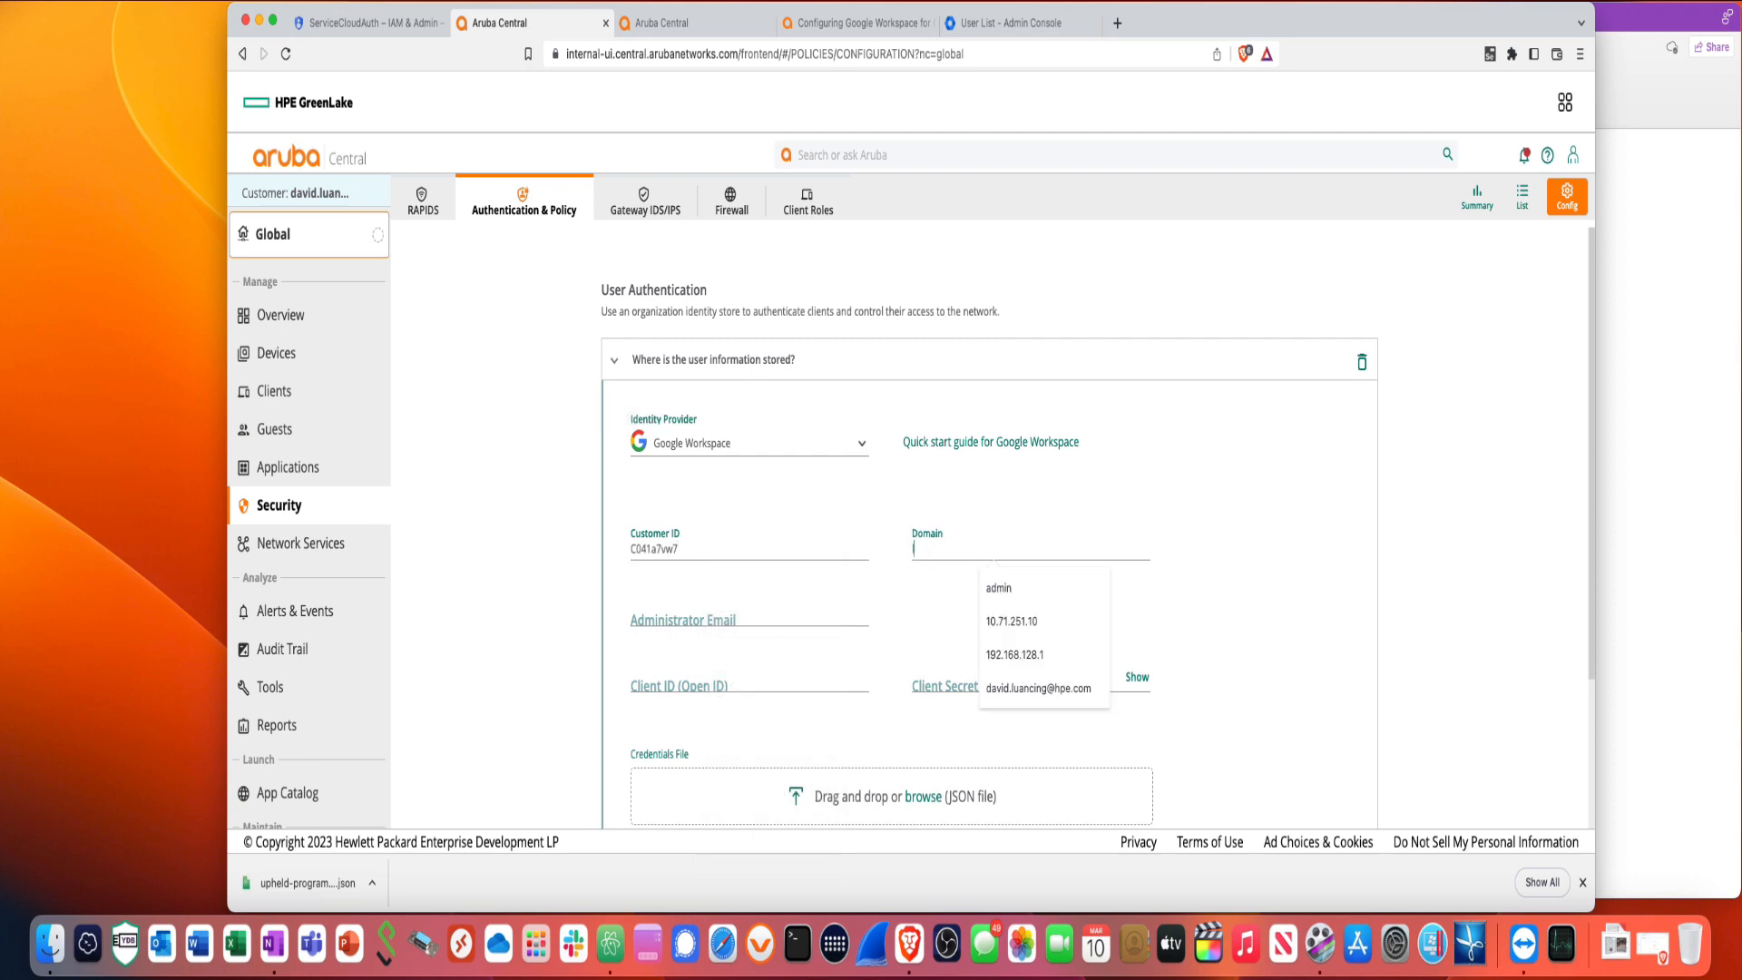
text(uan)
click(812, 613)
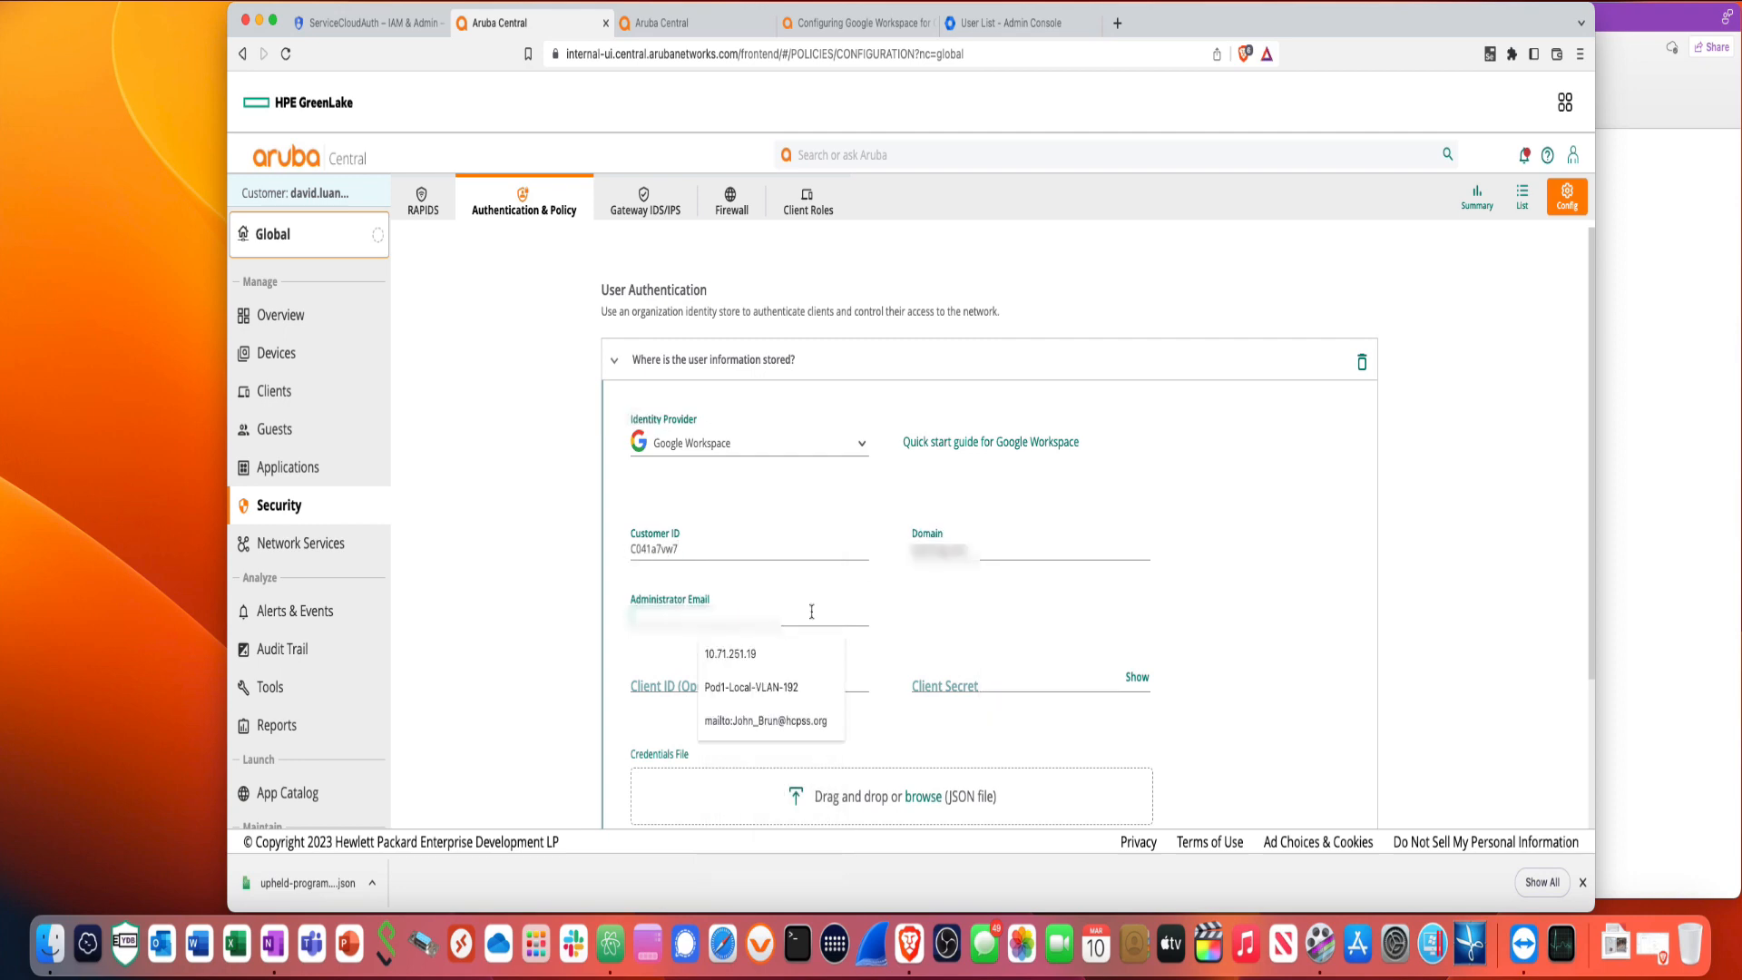
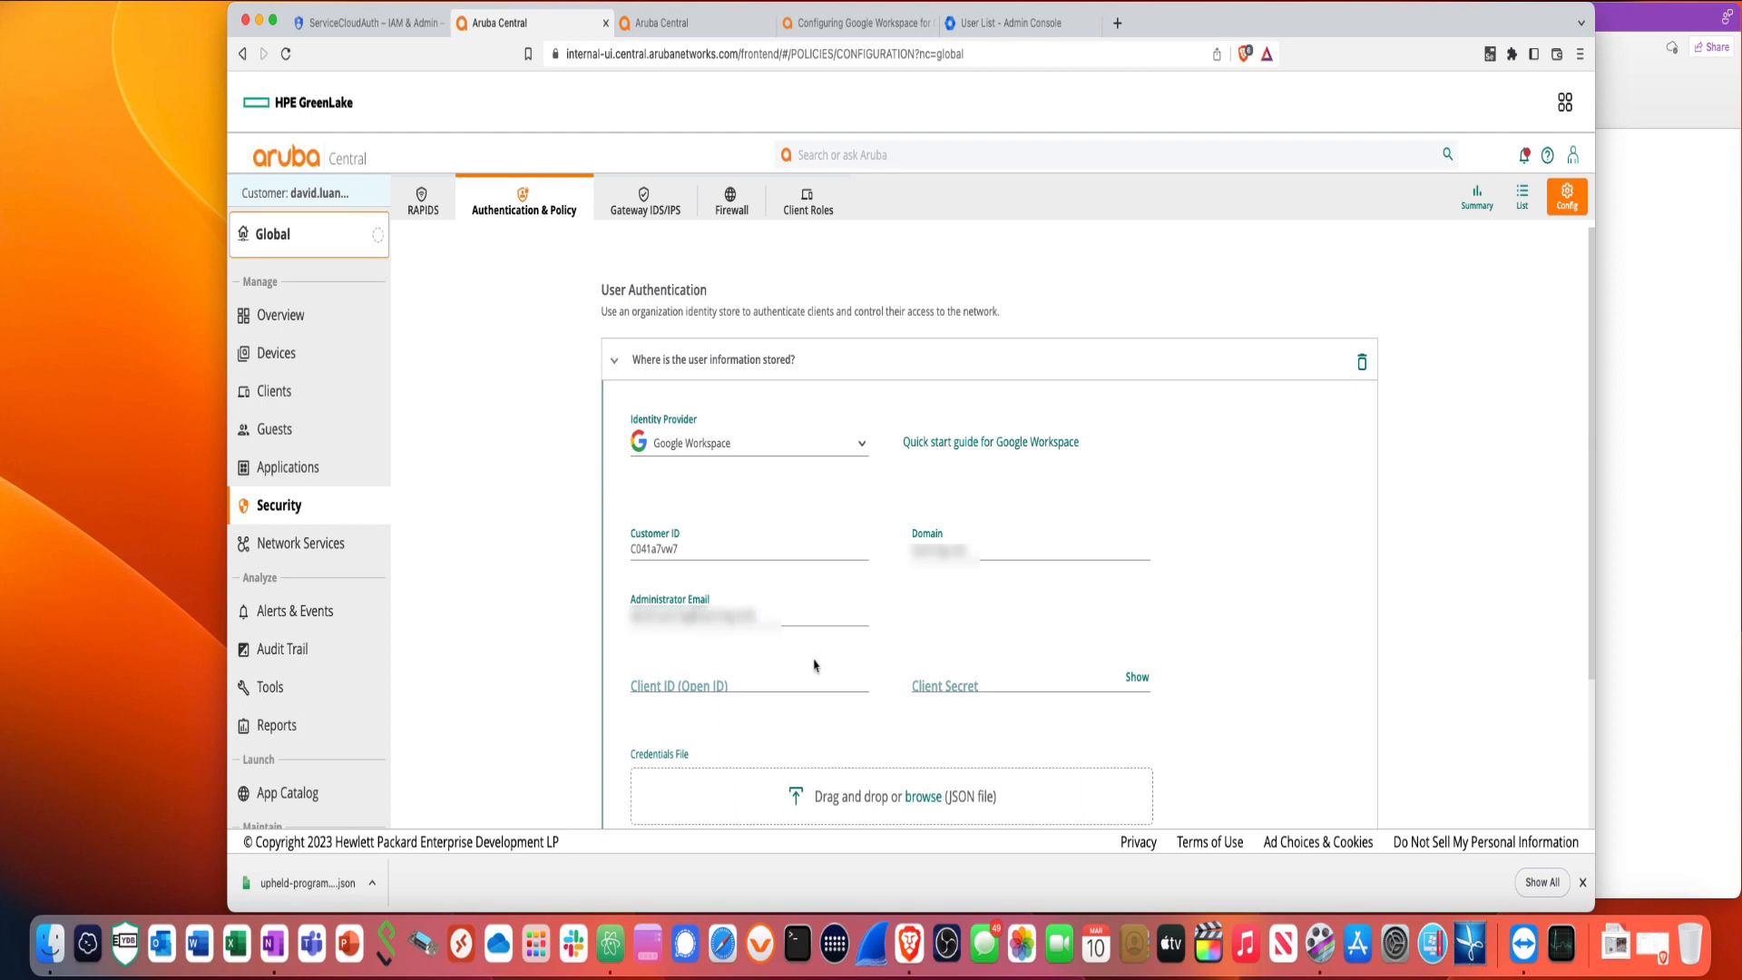
scroll(815, 667, down, 5)
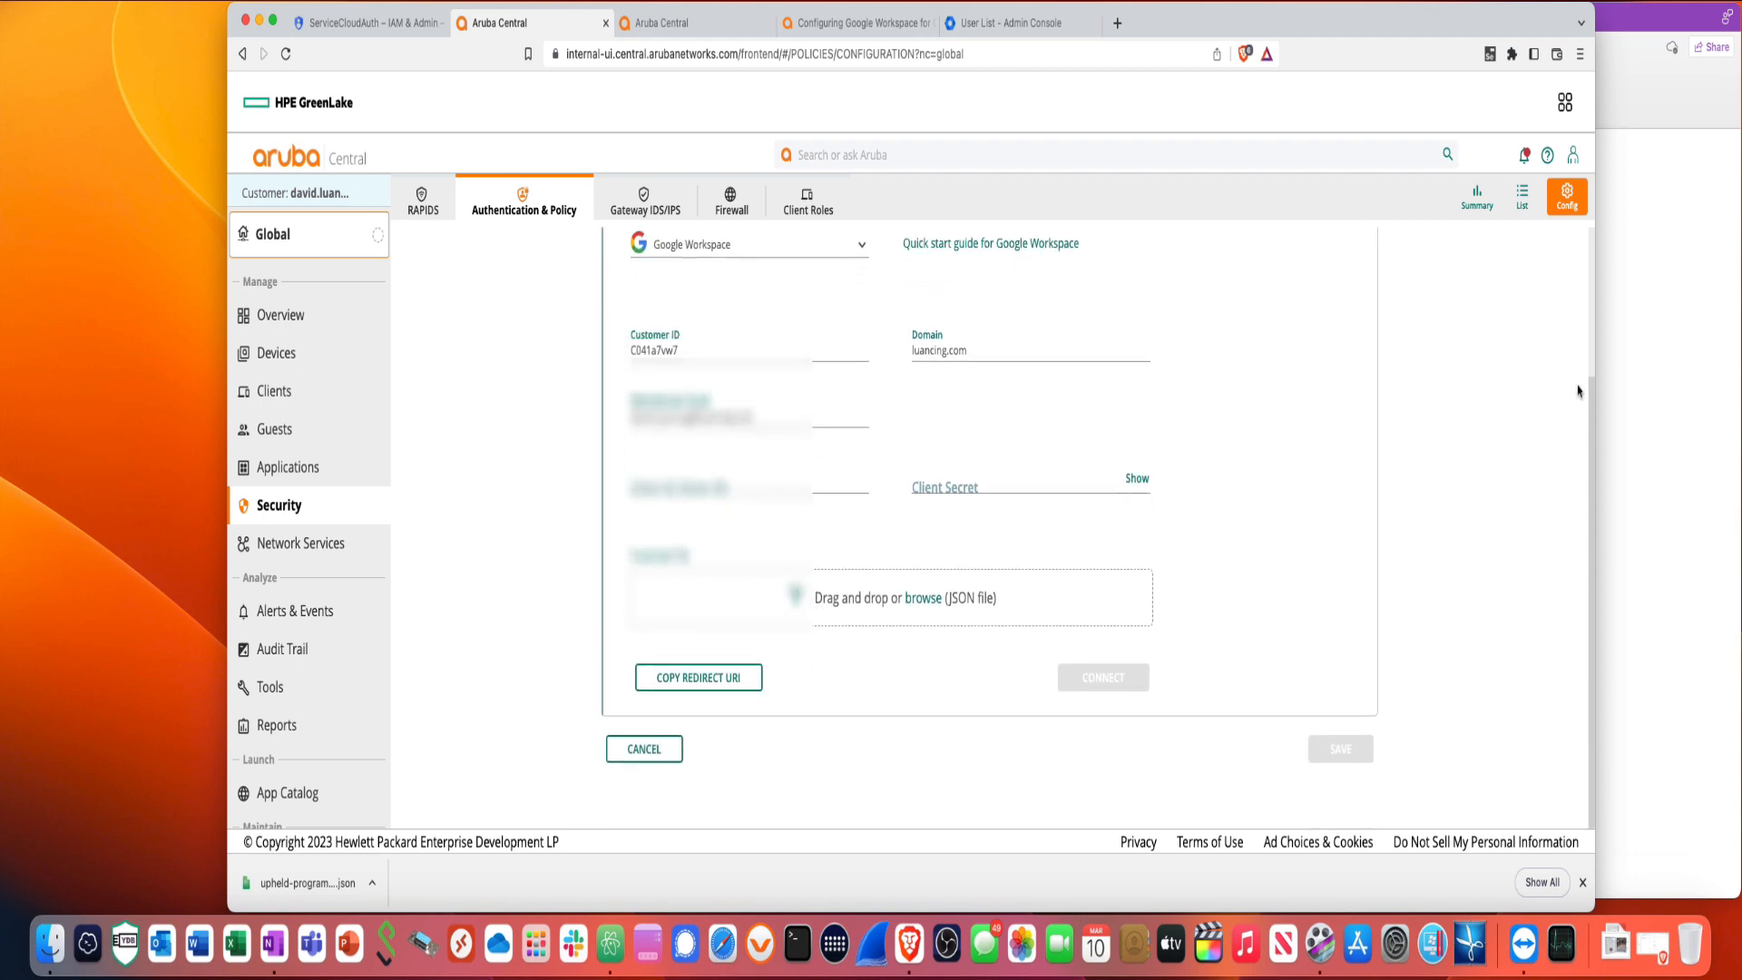
click(1624, 390)
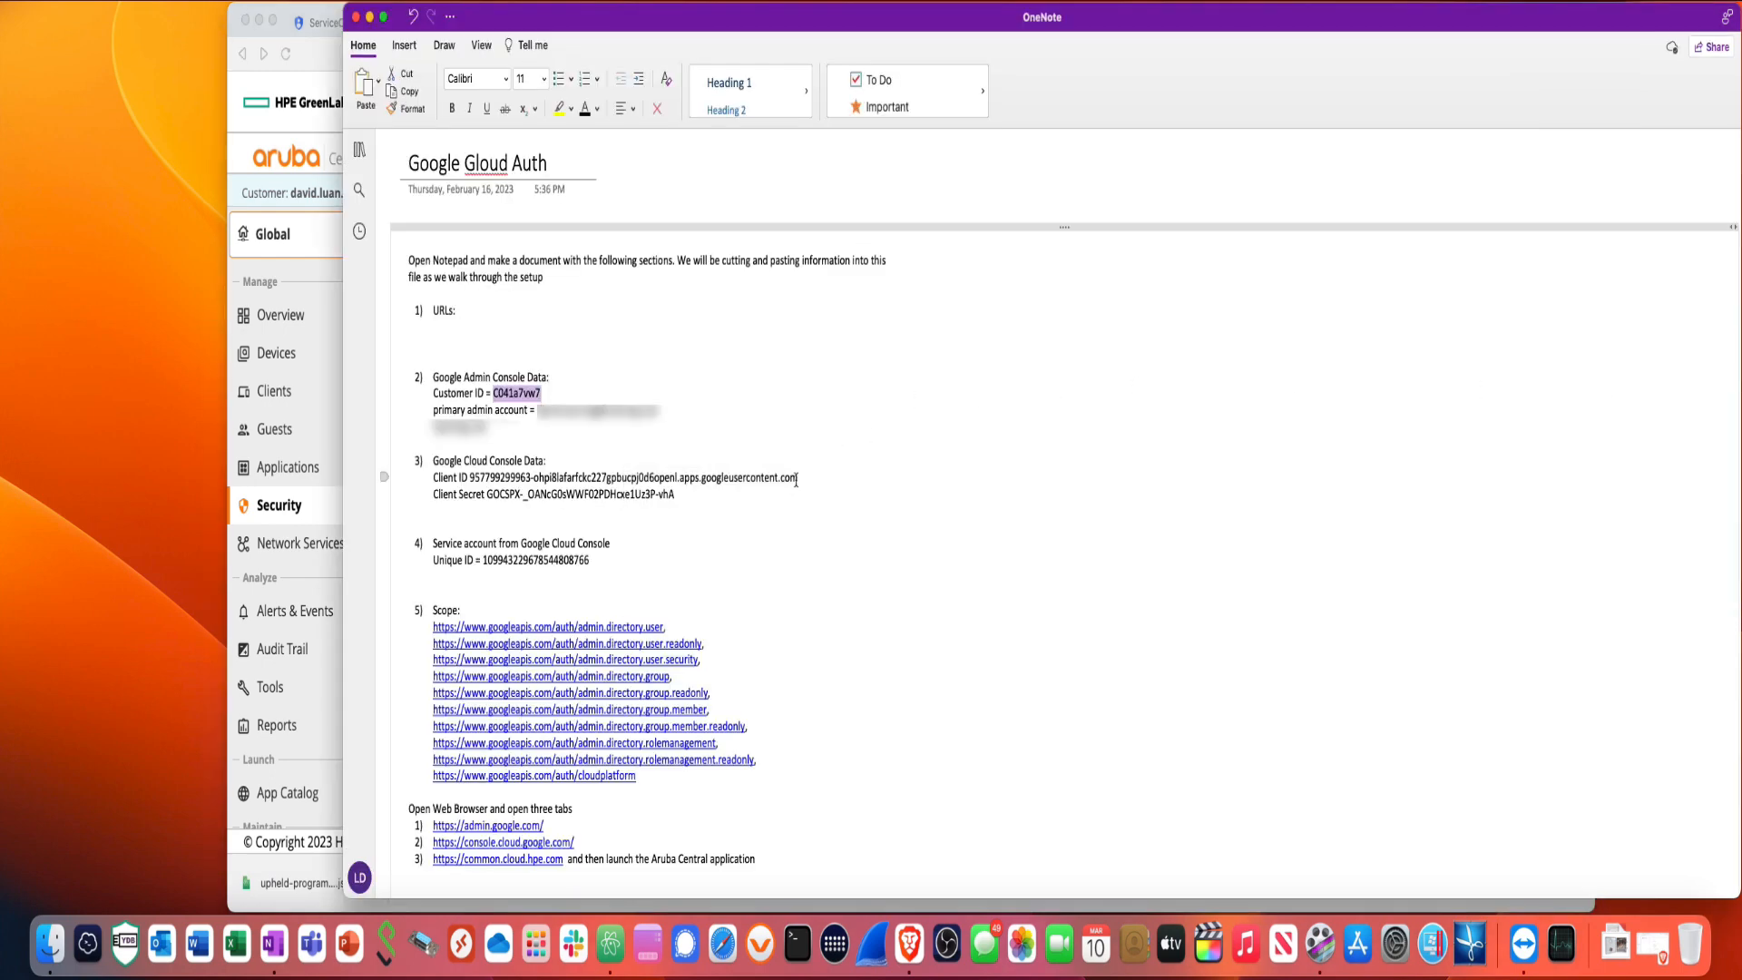
- Copy the OAuth Client ID listed under section 3 of the Google Cloud Auth notes
drag(797, 479, 527, 478)
click(578, 495)
drag(471, 480, 797, 485)
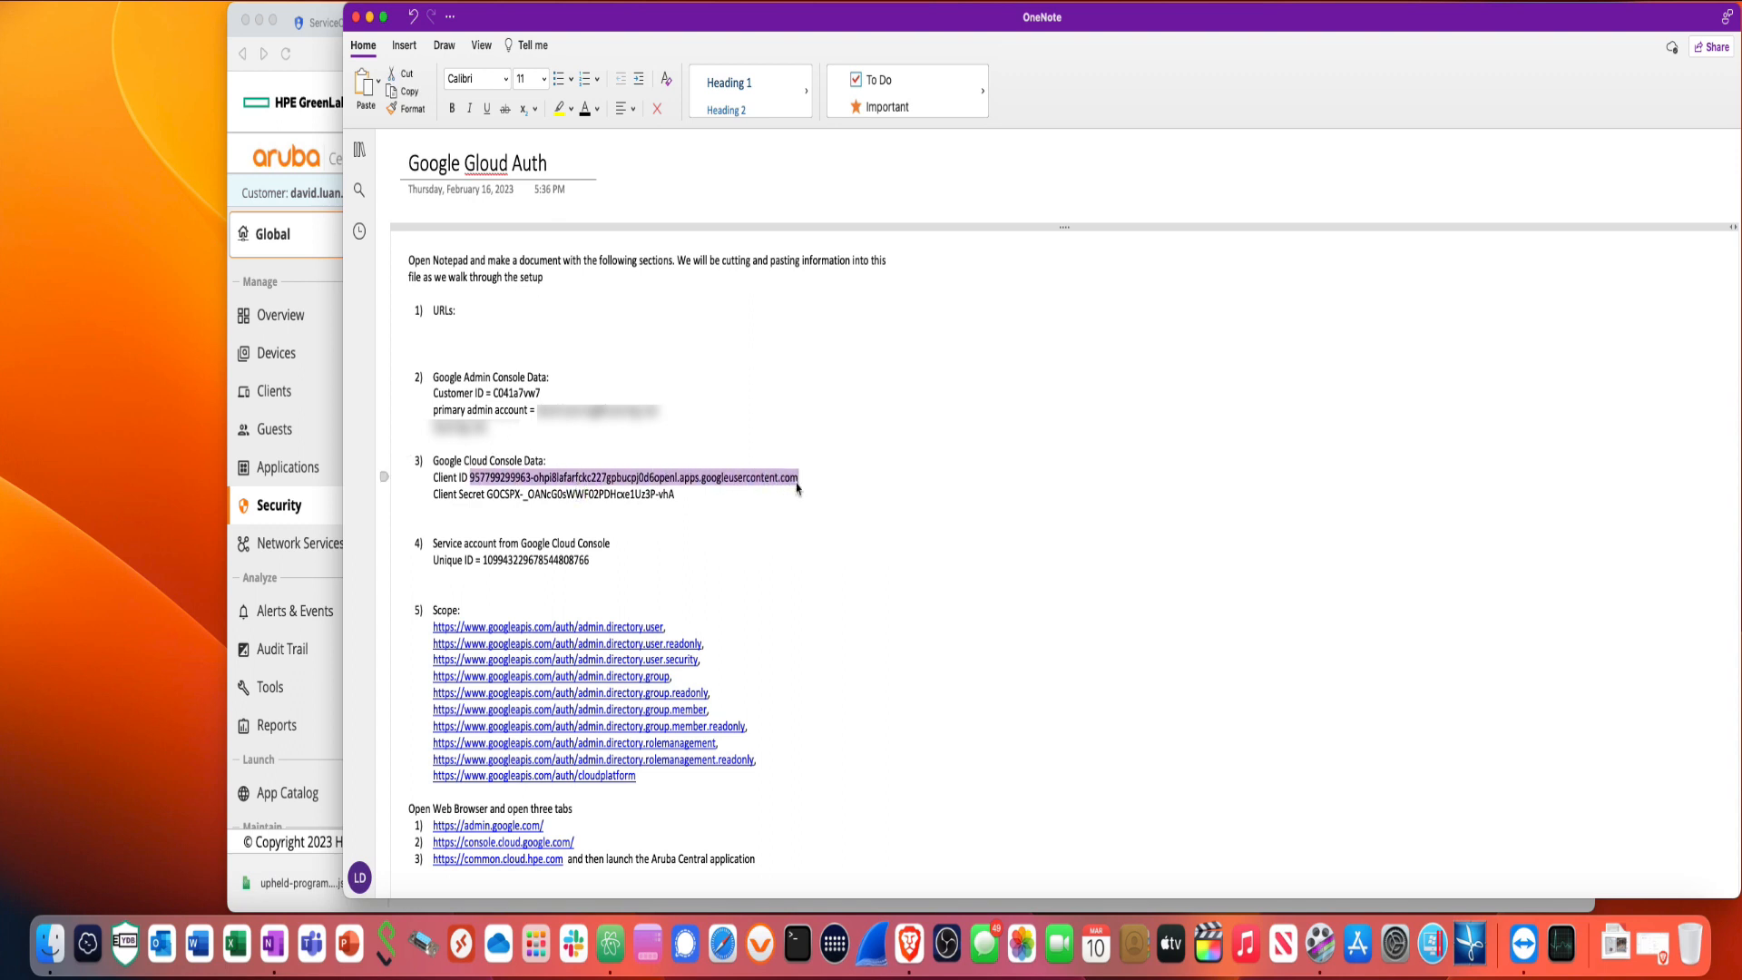
right_click(798, 481)
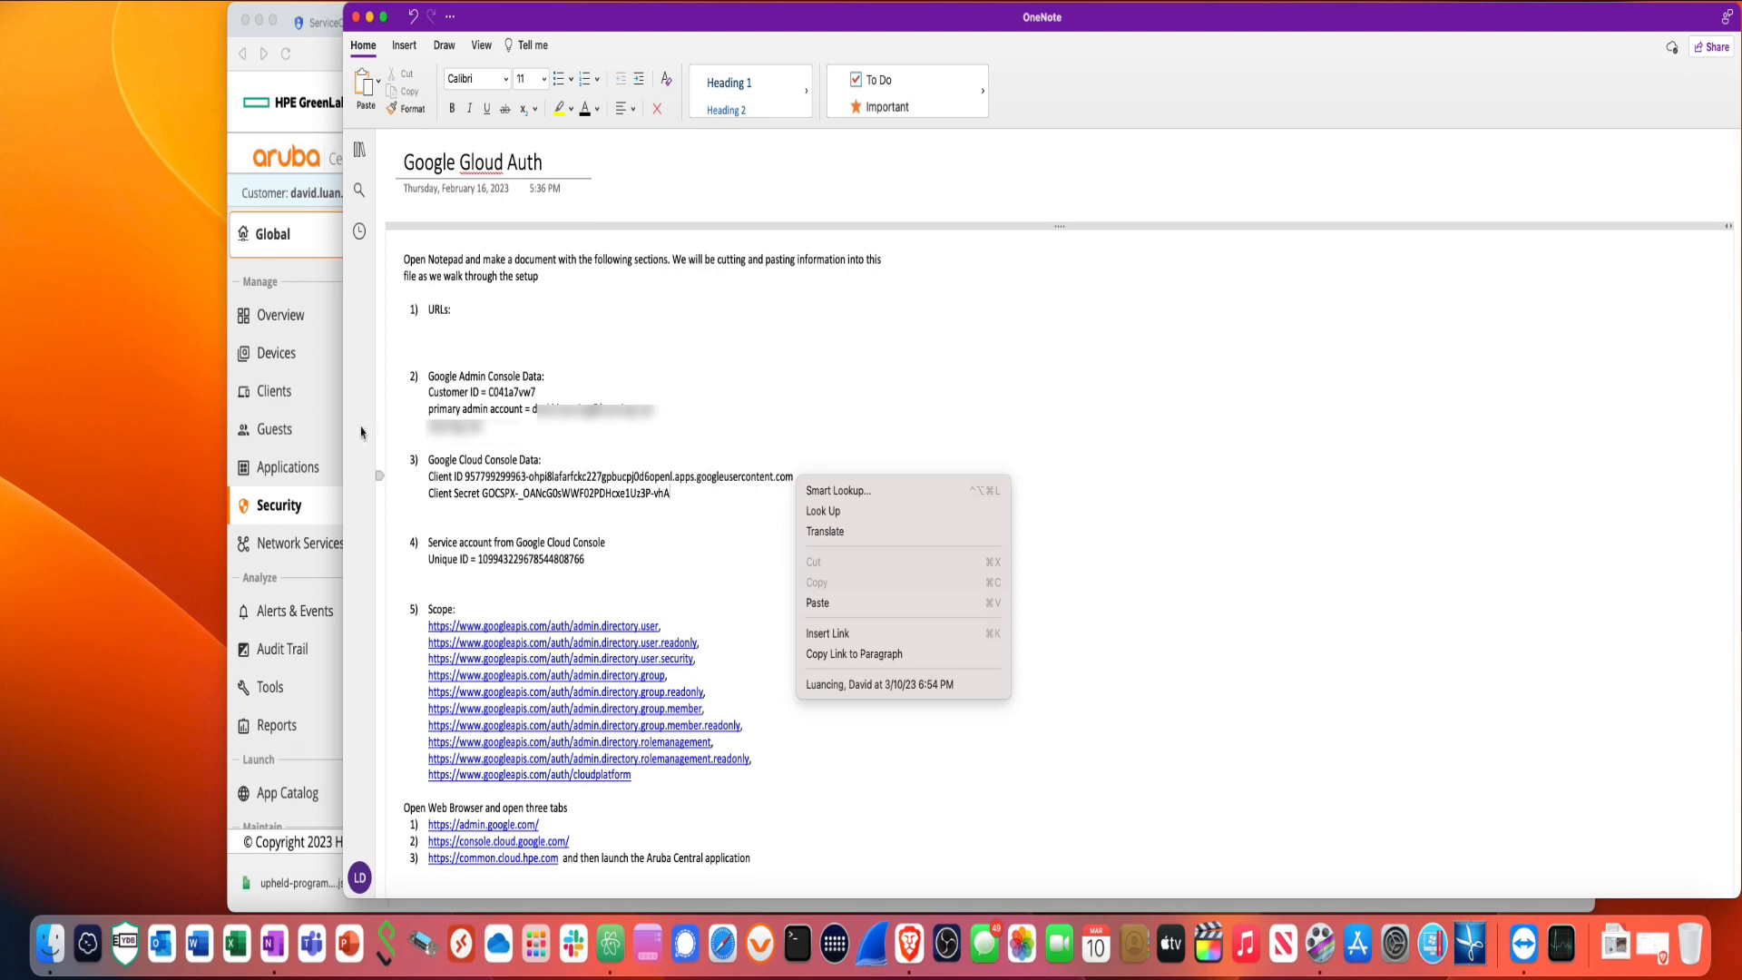
click(467, 480)
drag(465, 480, 794, 487)
right_click(791, 488)
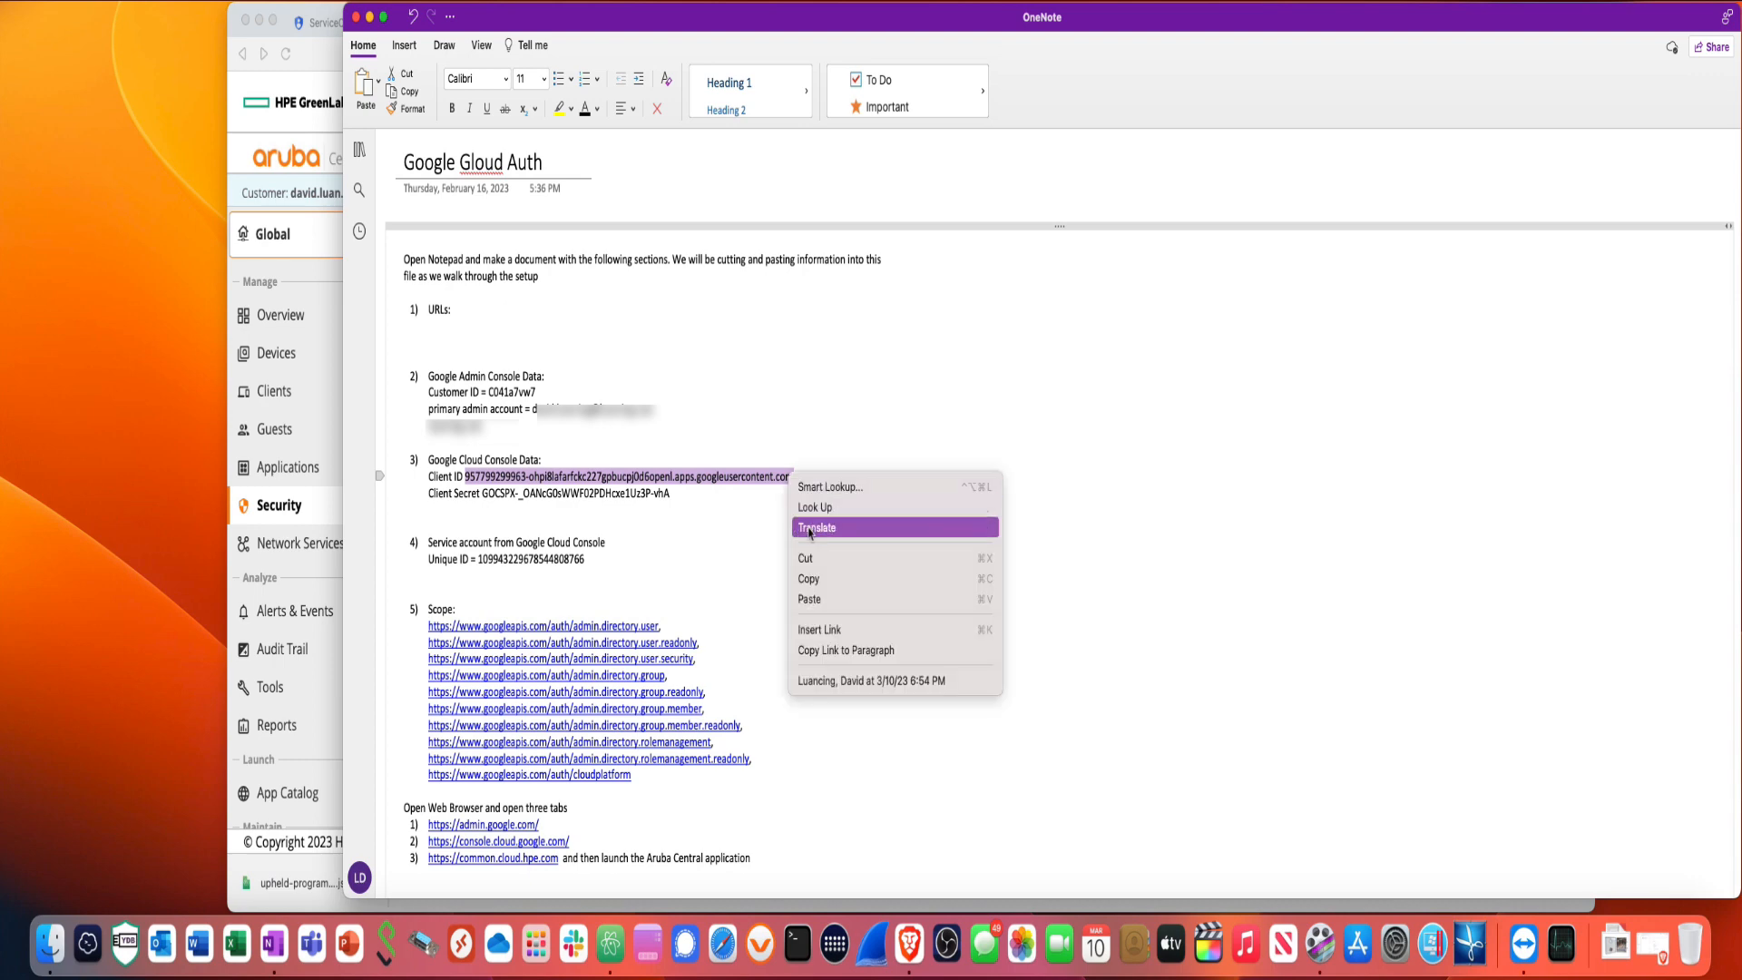
click(818, 586)
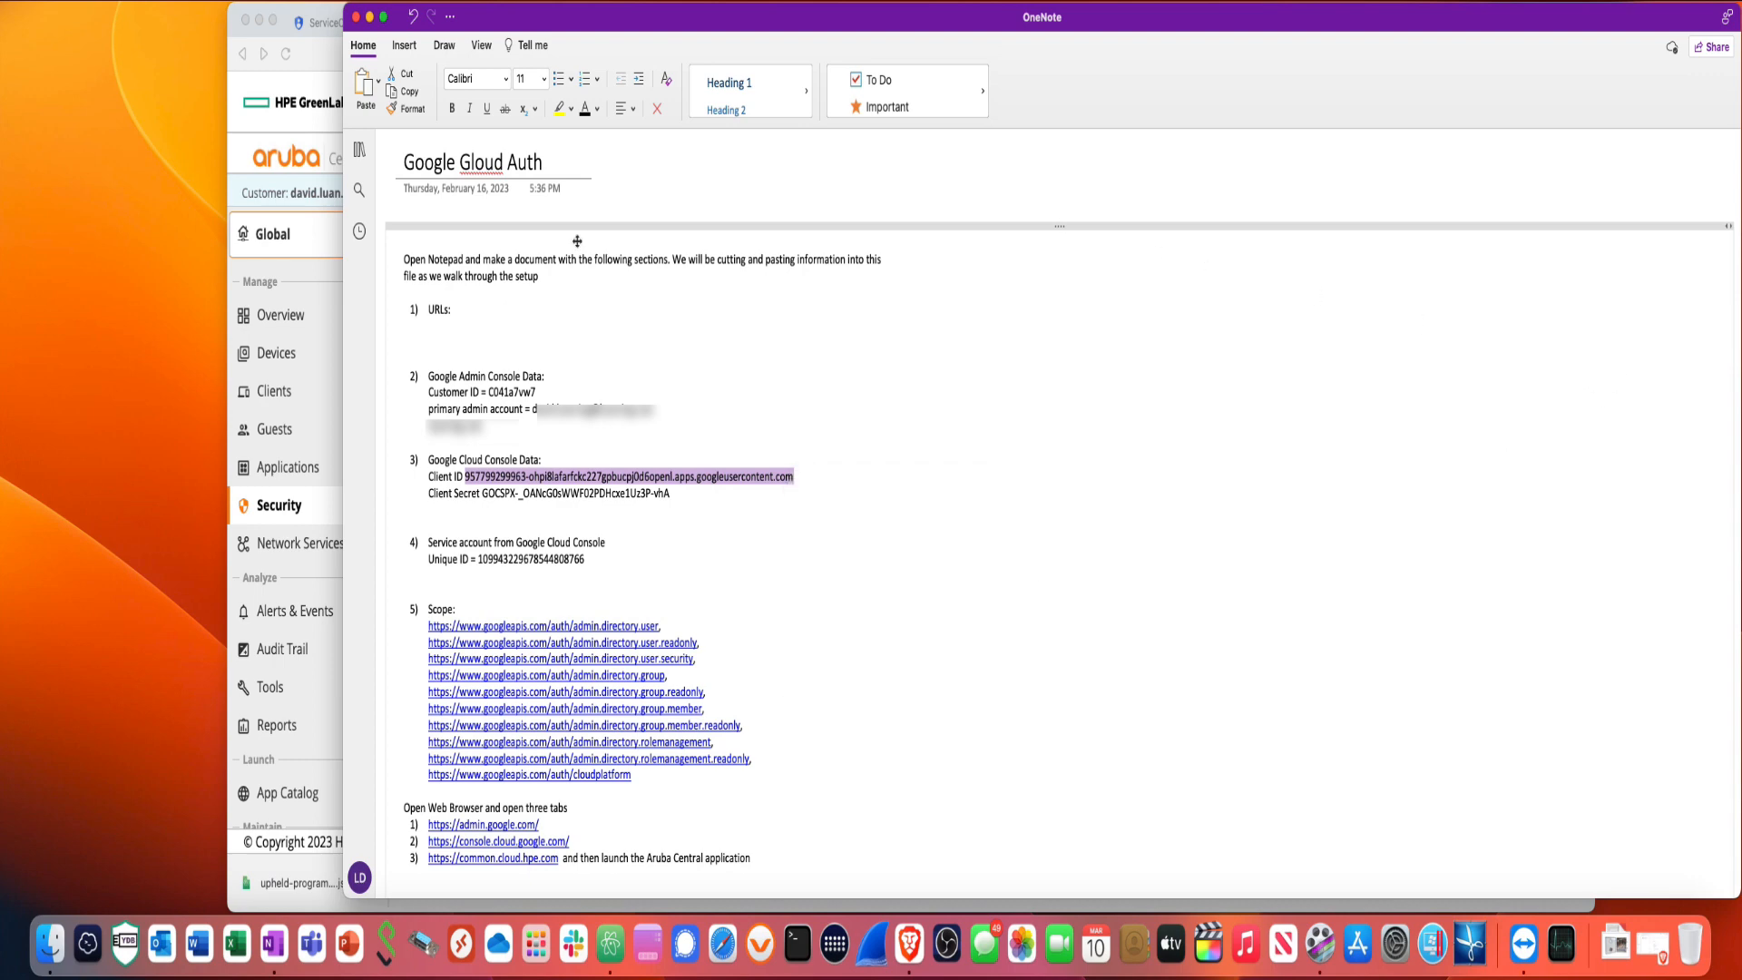
- Paste the OAuth client ID into the Google Workspace form's Client ID (Open ID) field
click(308, 293)
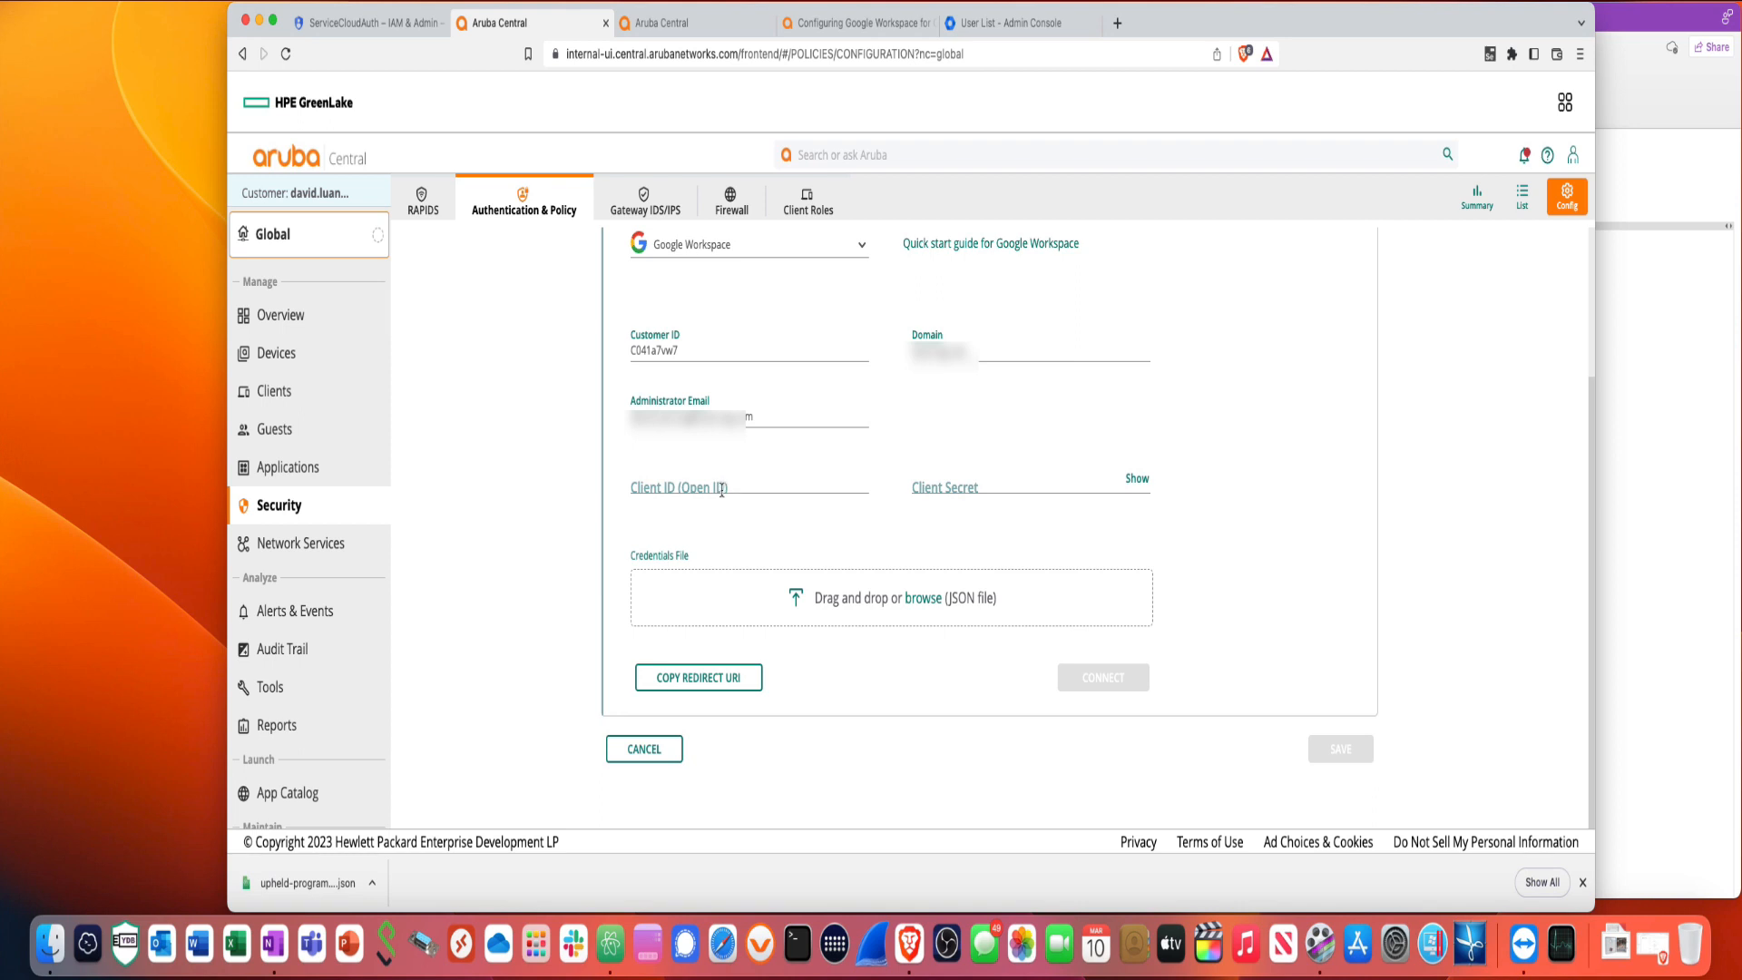
click(724, 486)
right_click(723, 488)
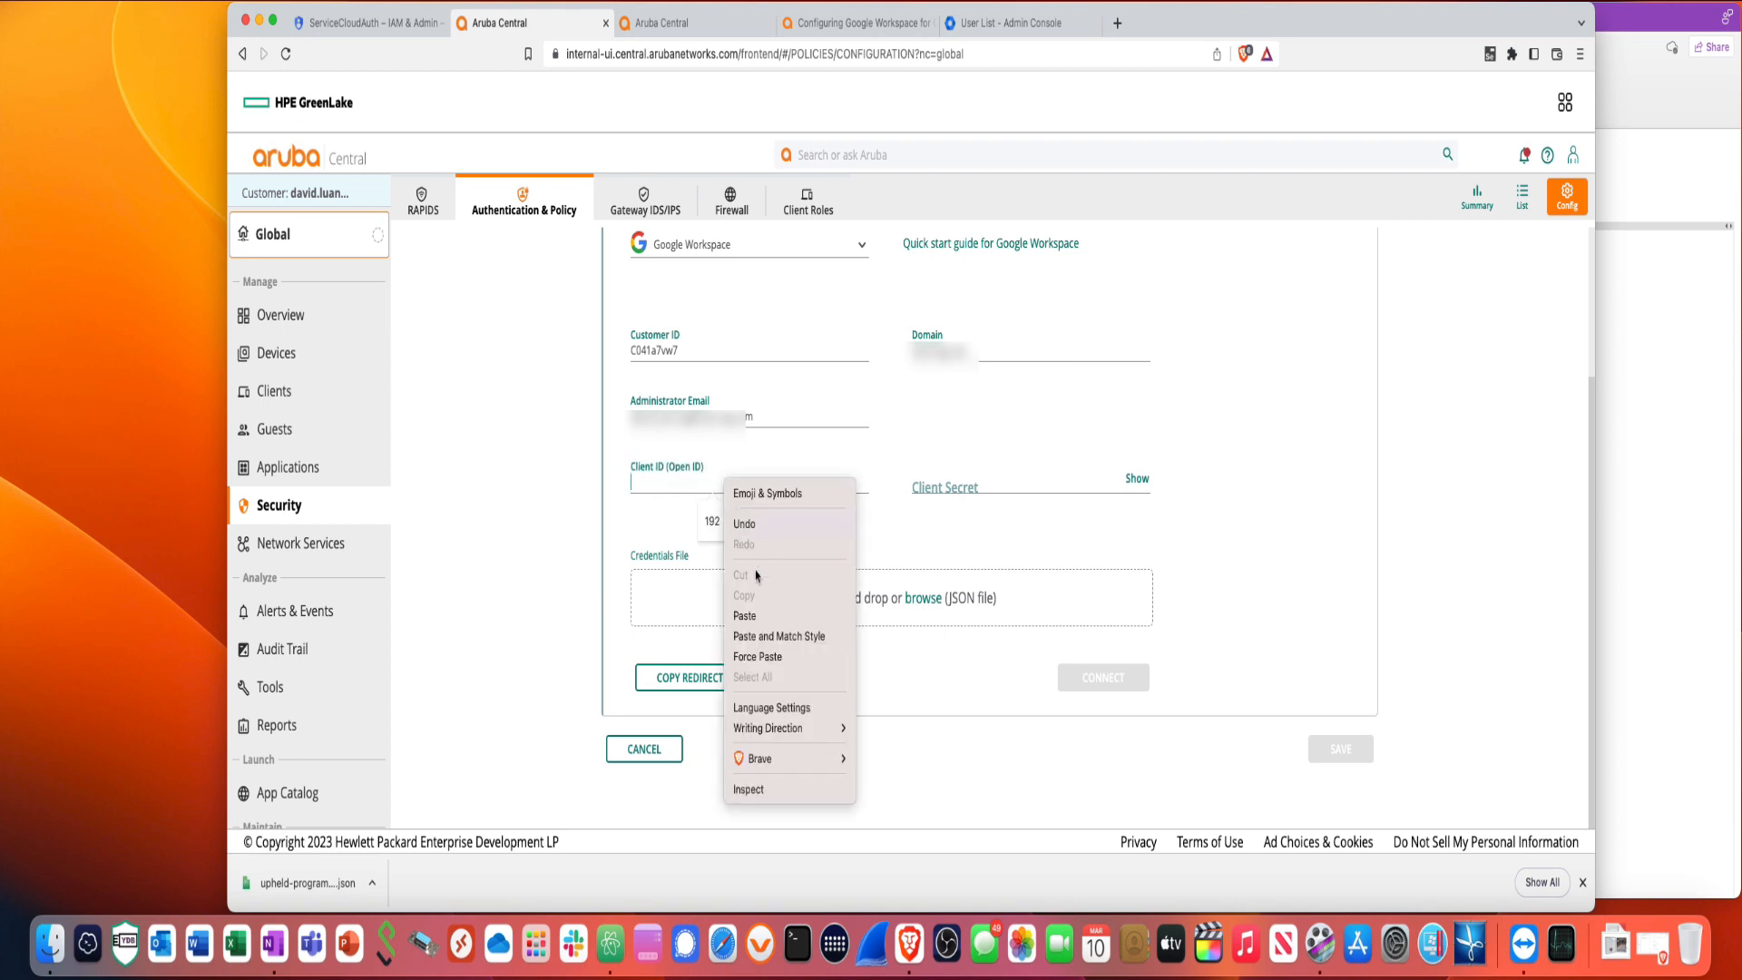
click(751, 619)
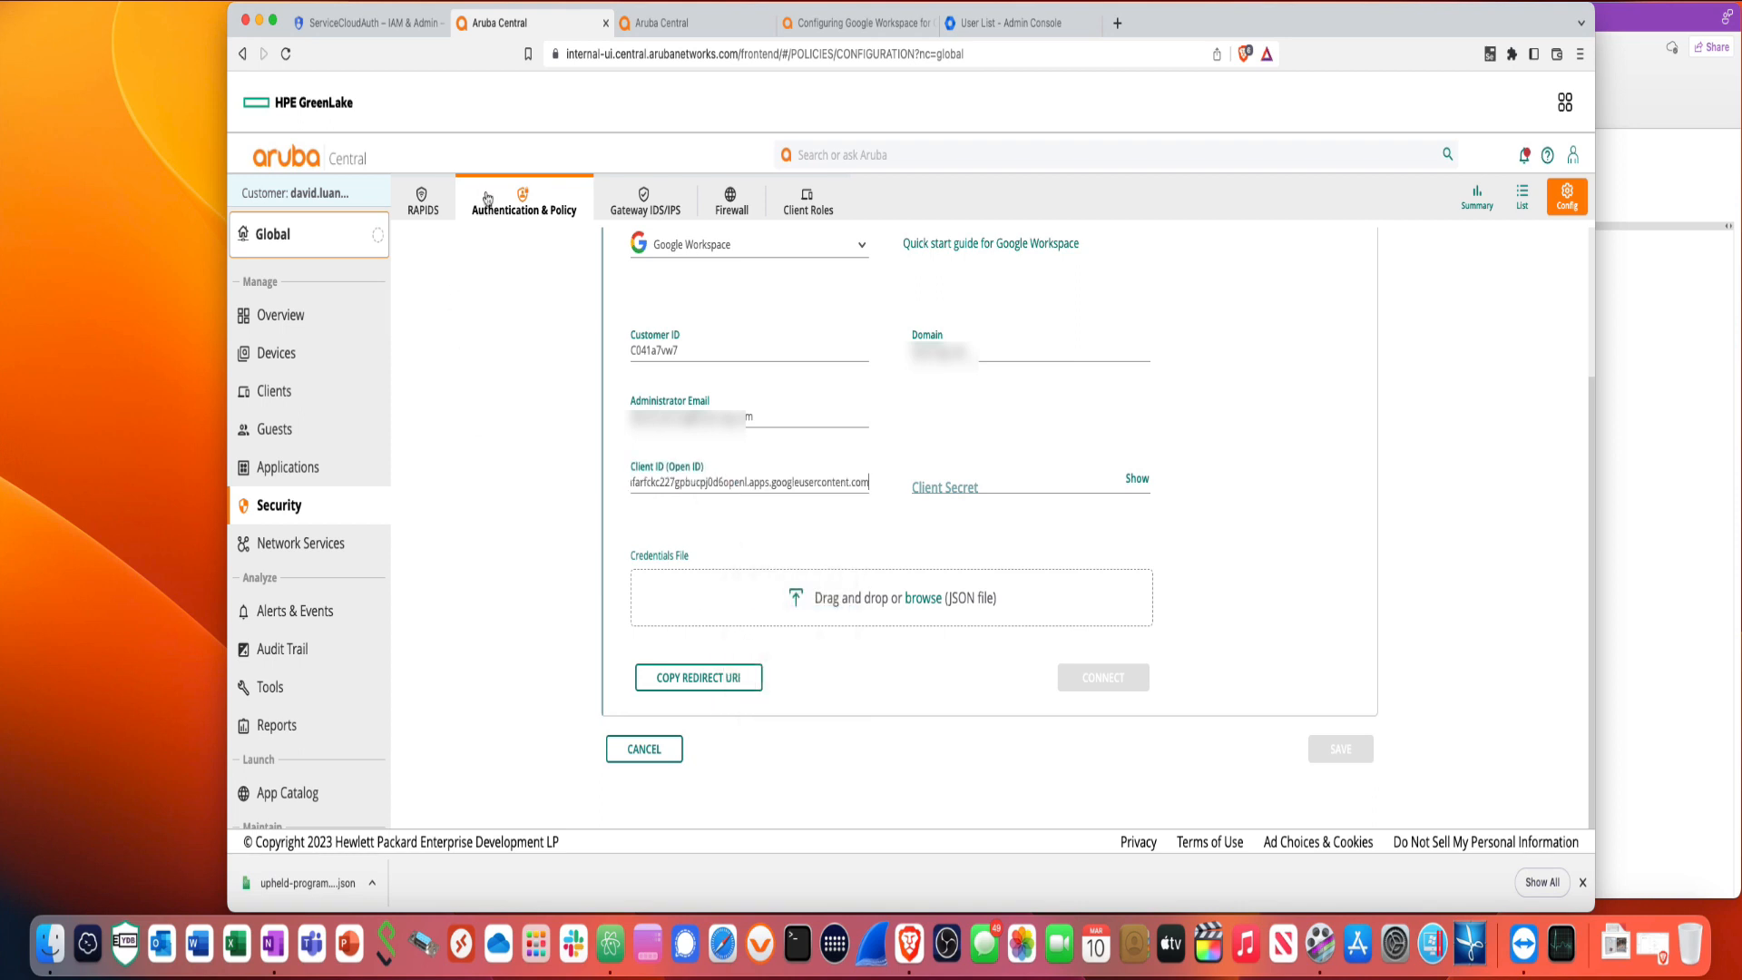
click(1629, 504)
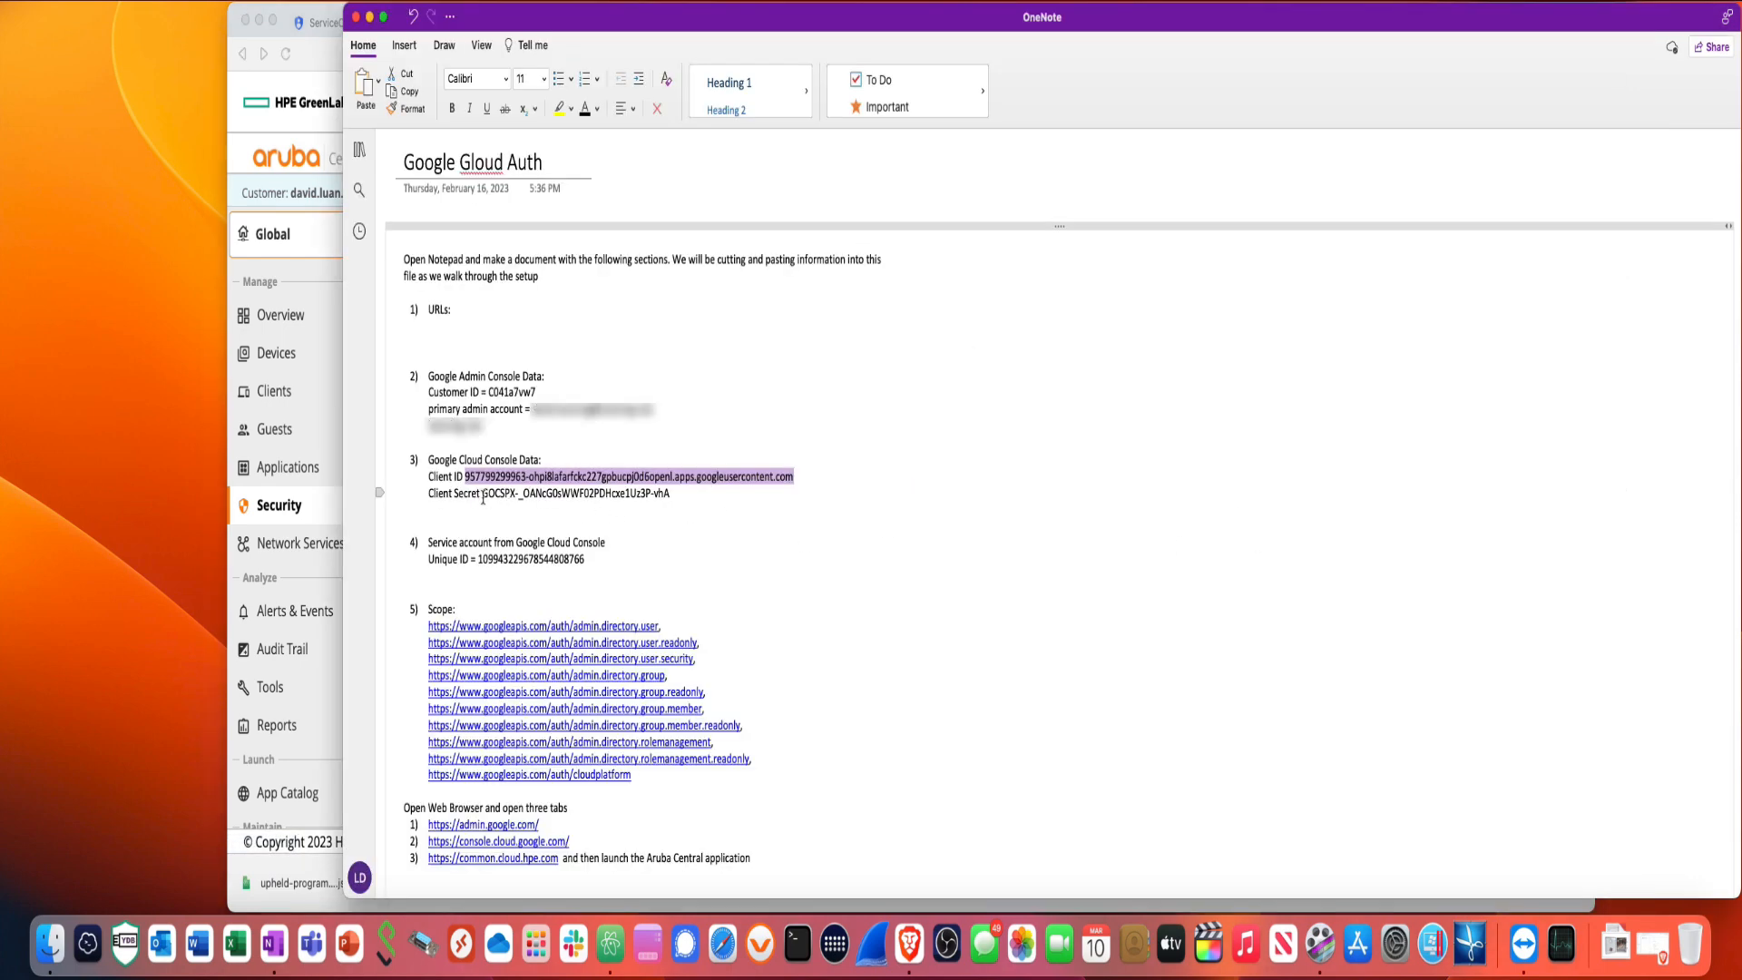
- Copy the OAuth Client Secret value from section 3 of the notes
drag(484, 498, 670, 505)
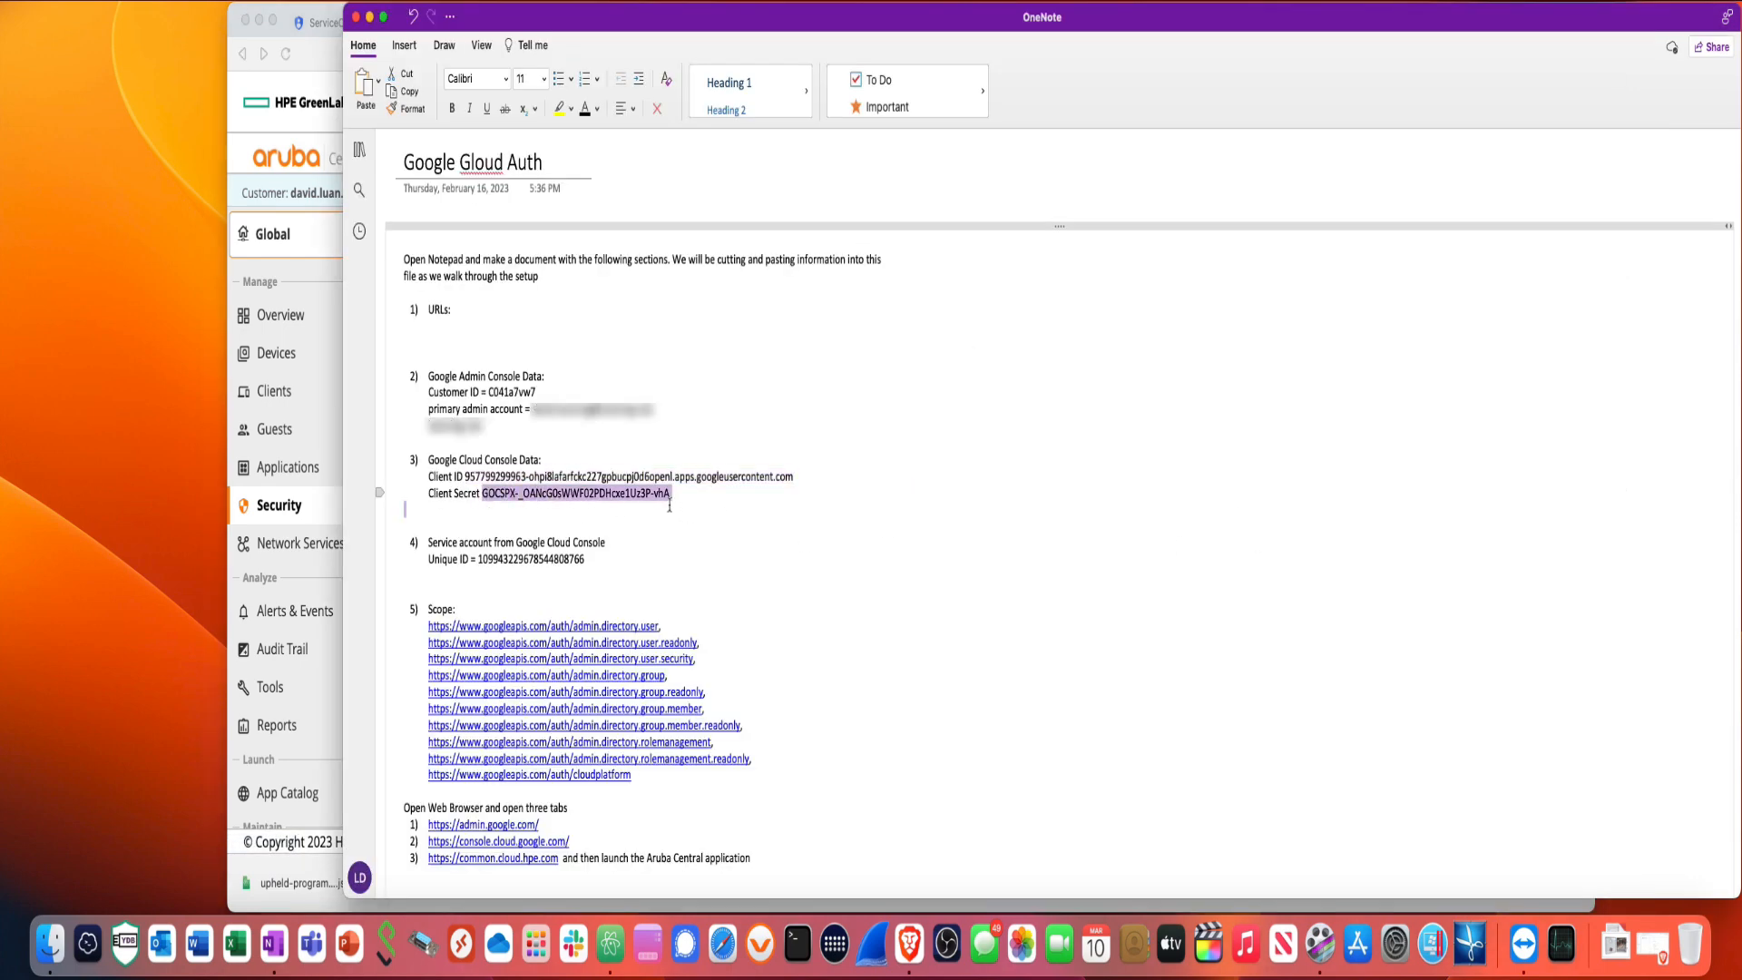
right_click(667, 498)
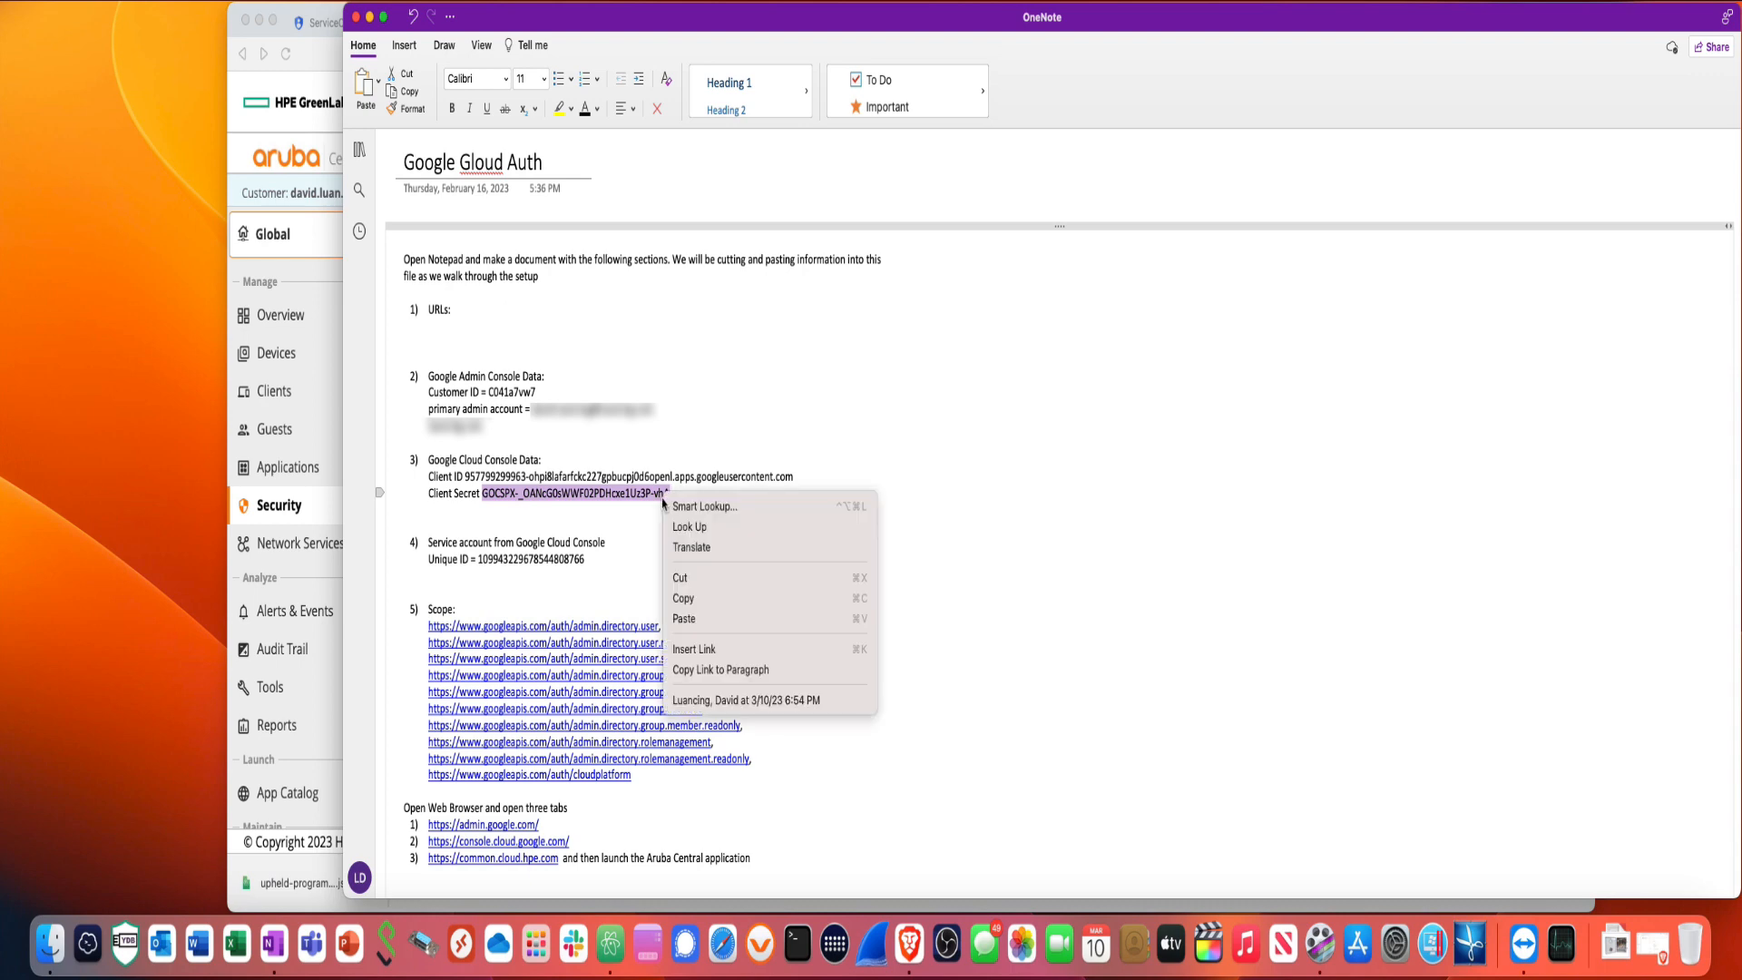
click(689, 600)
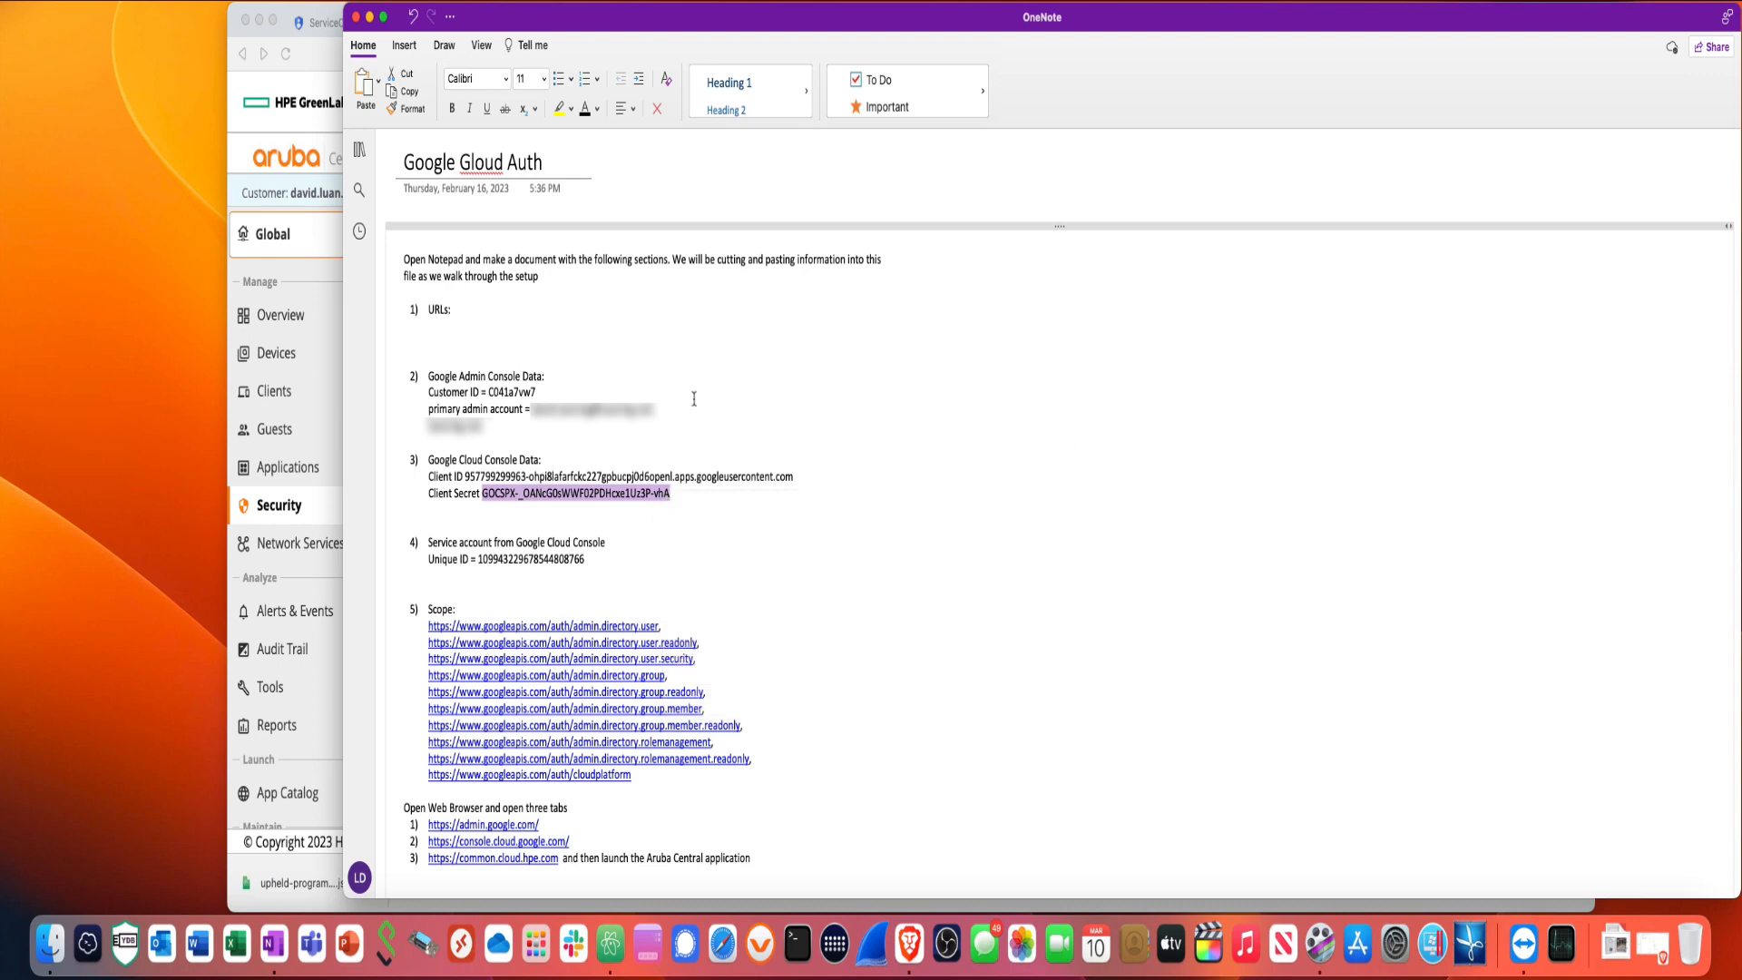
- Paste the copied value into the Client Secret field
click(331, 276)
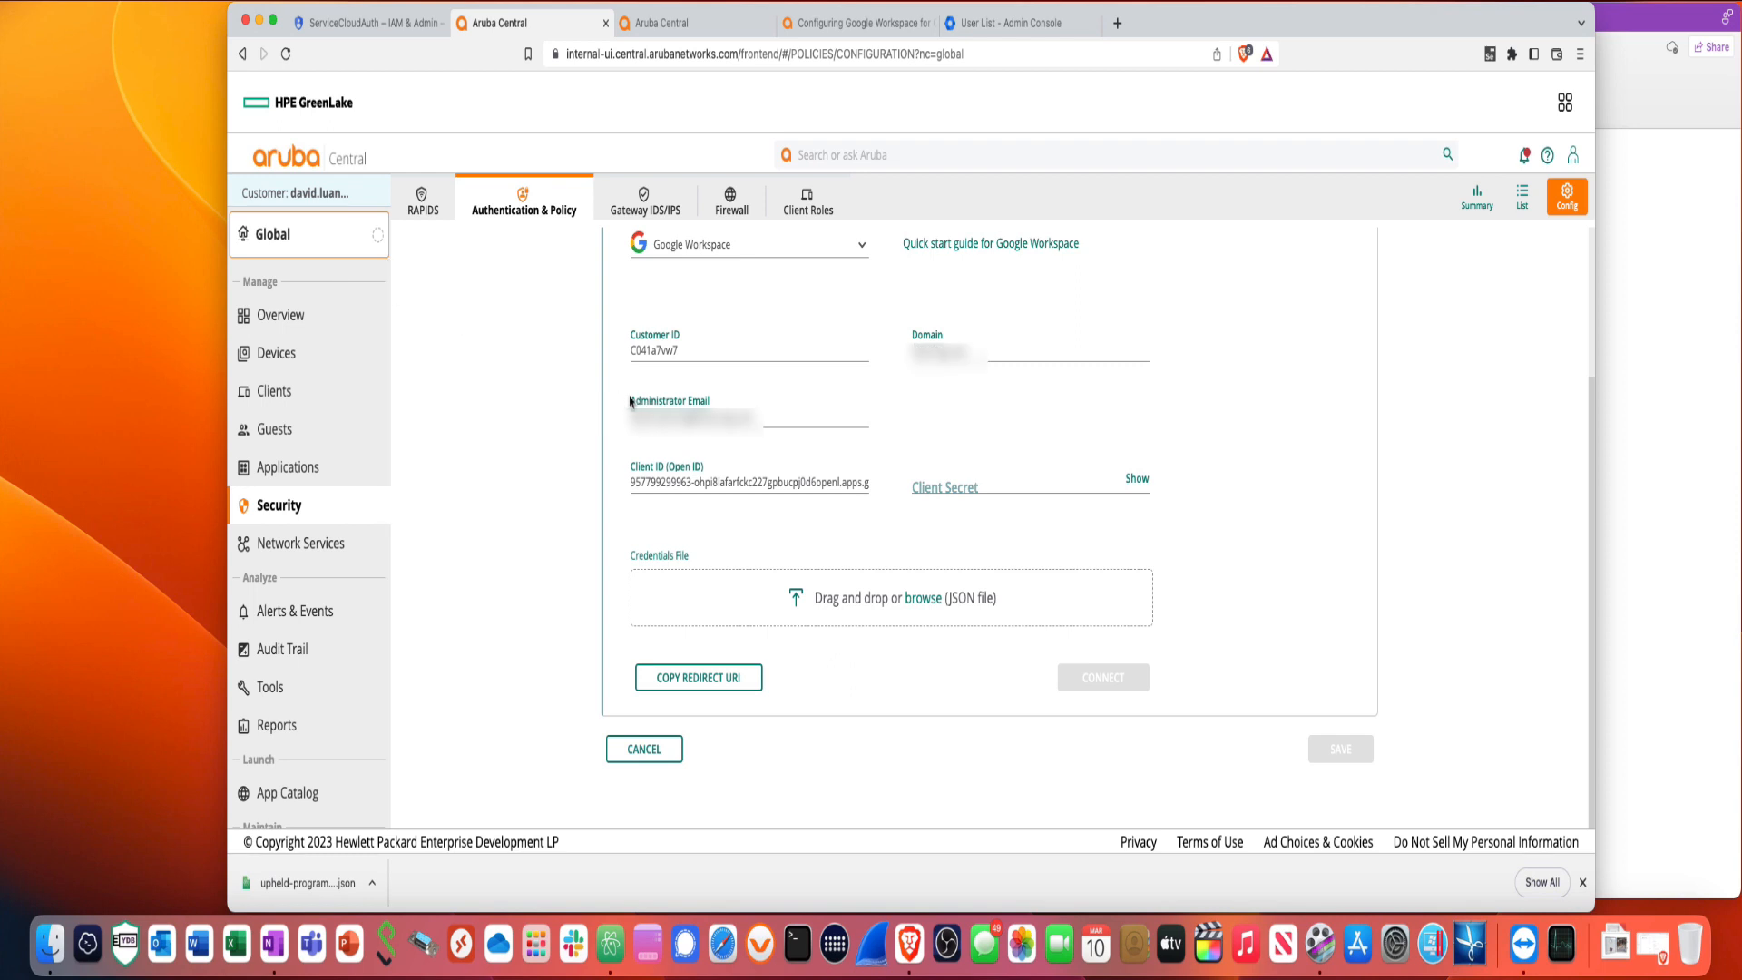
click(959, 486)
right_click(959, 485)
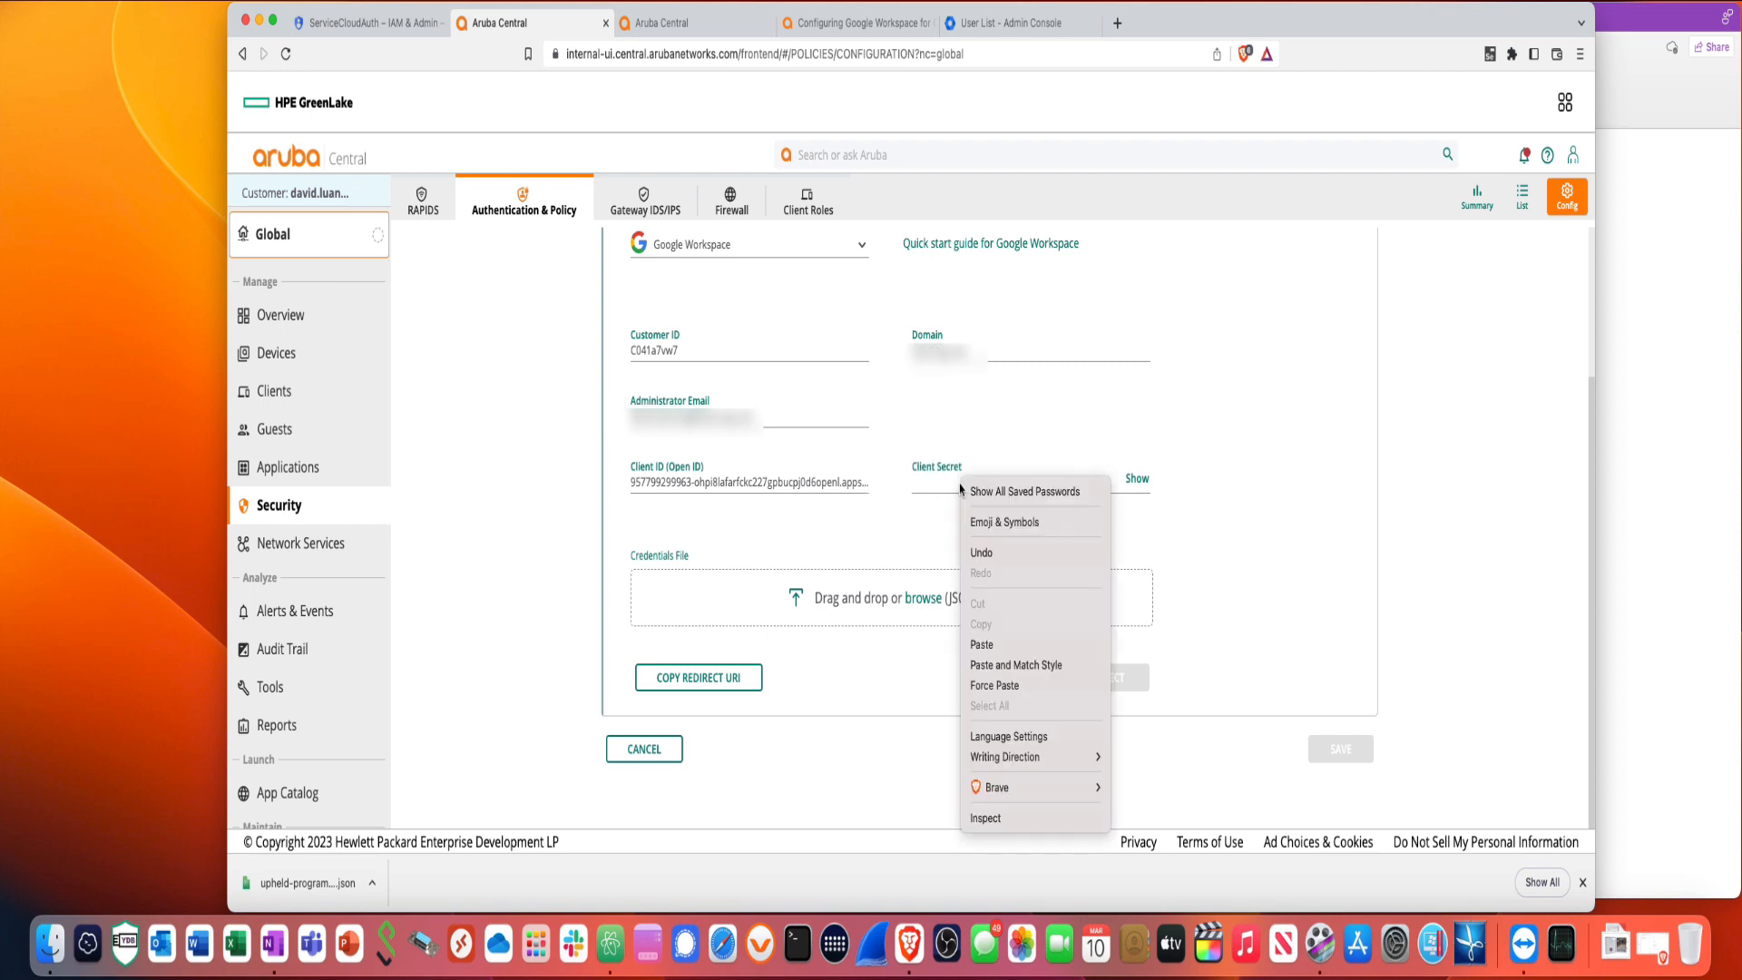
click(984, 644)
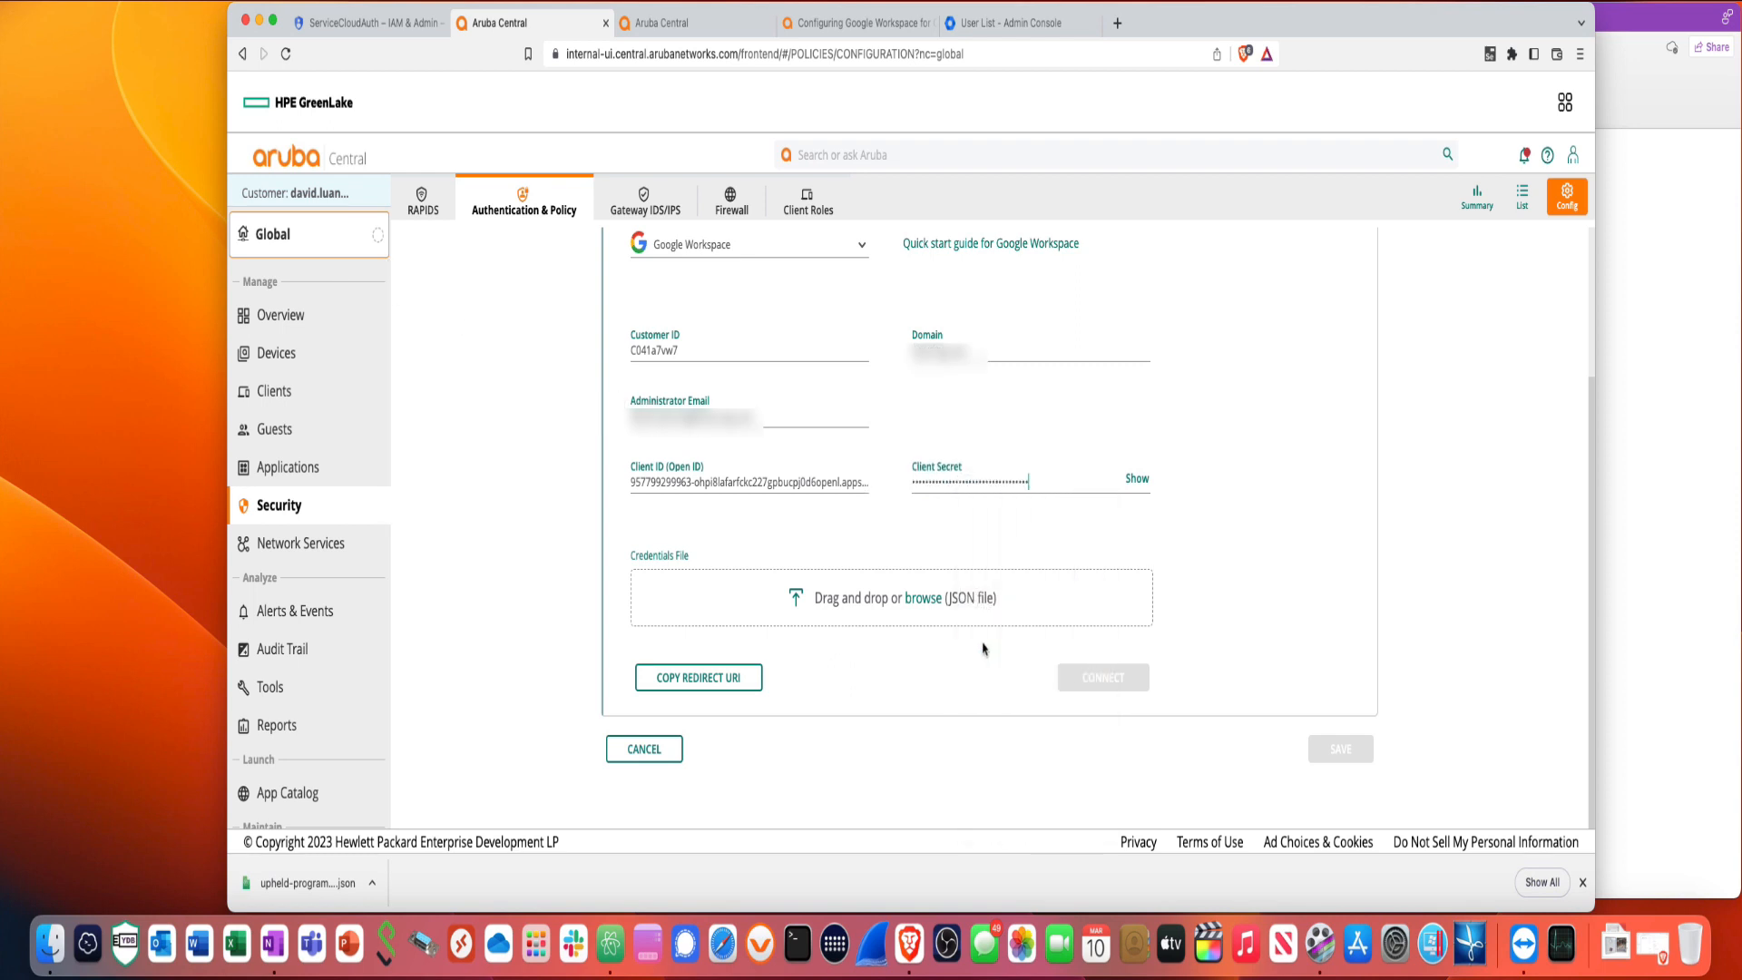
- Attach the upheld-program-380323-c8ded9583eaf.json credentials file and connect to Google Workspace
click(373, 884)
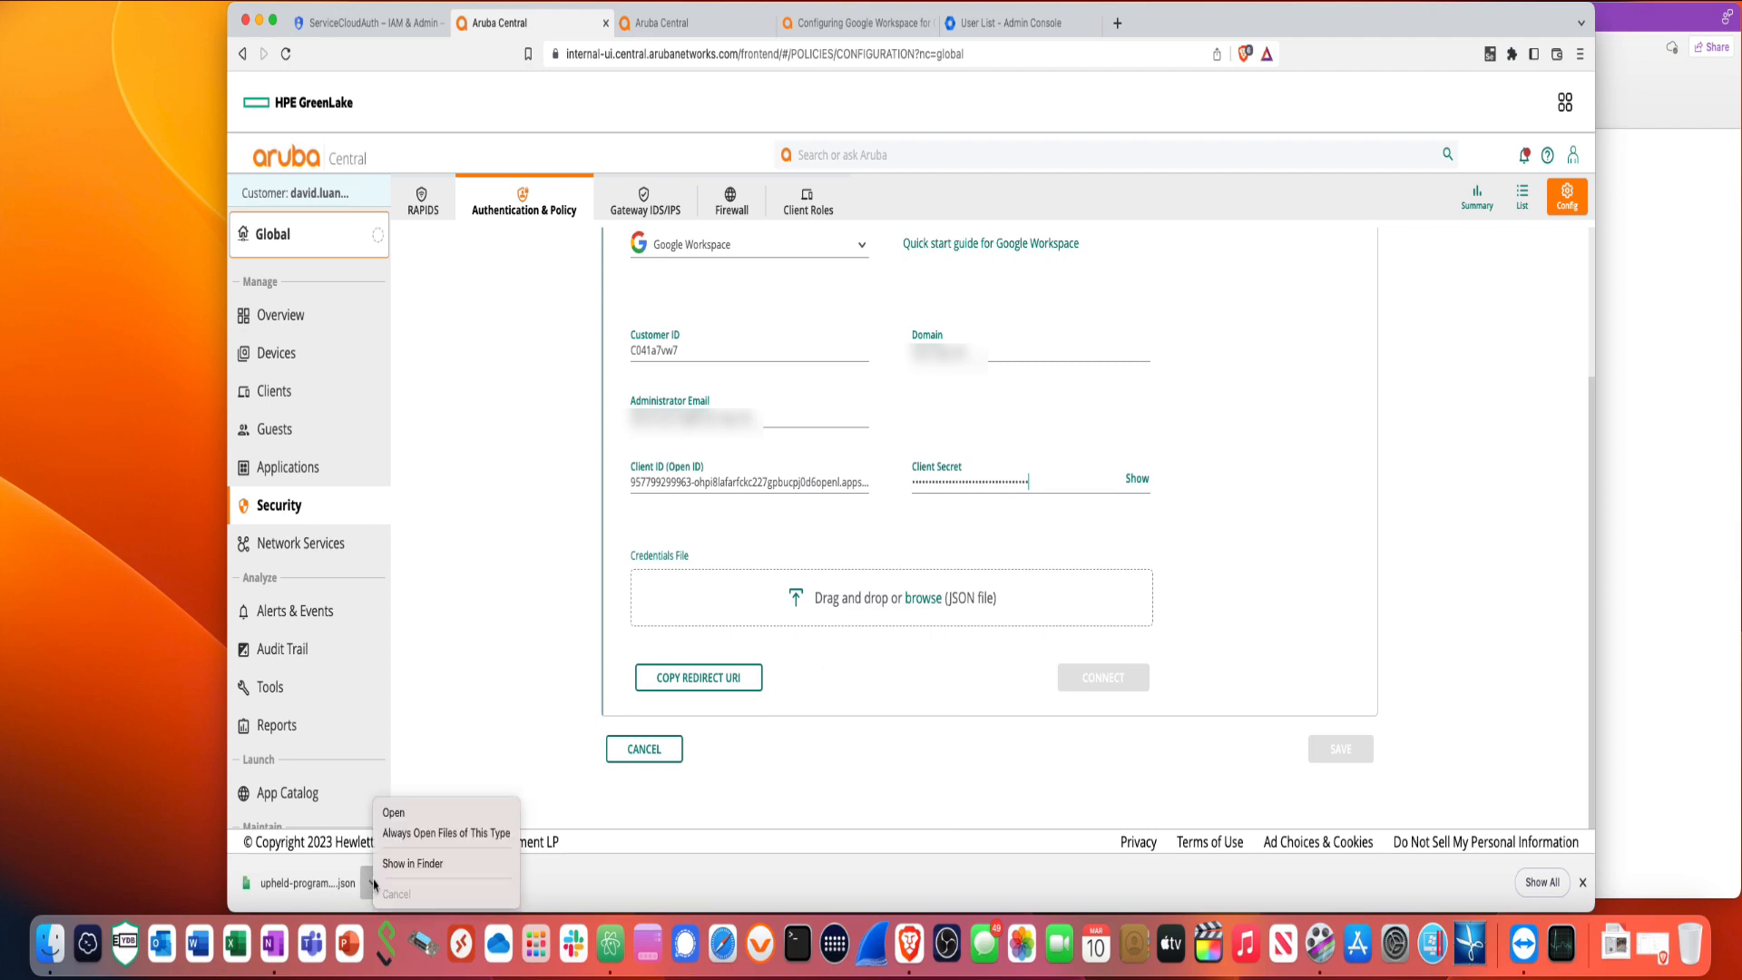
click(408, 862)
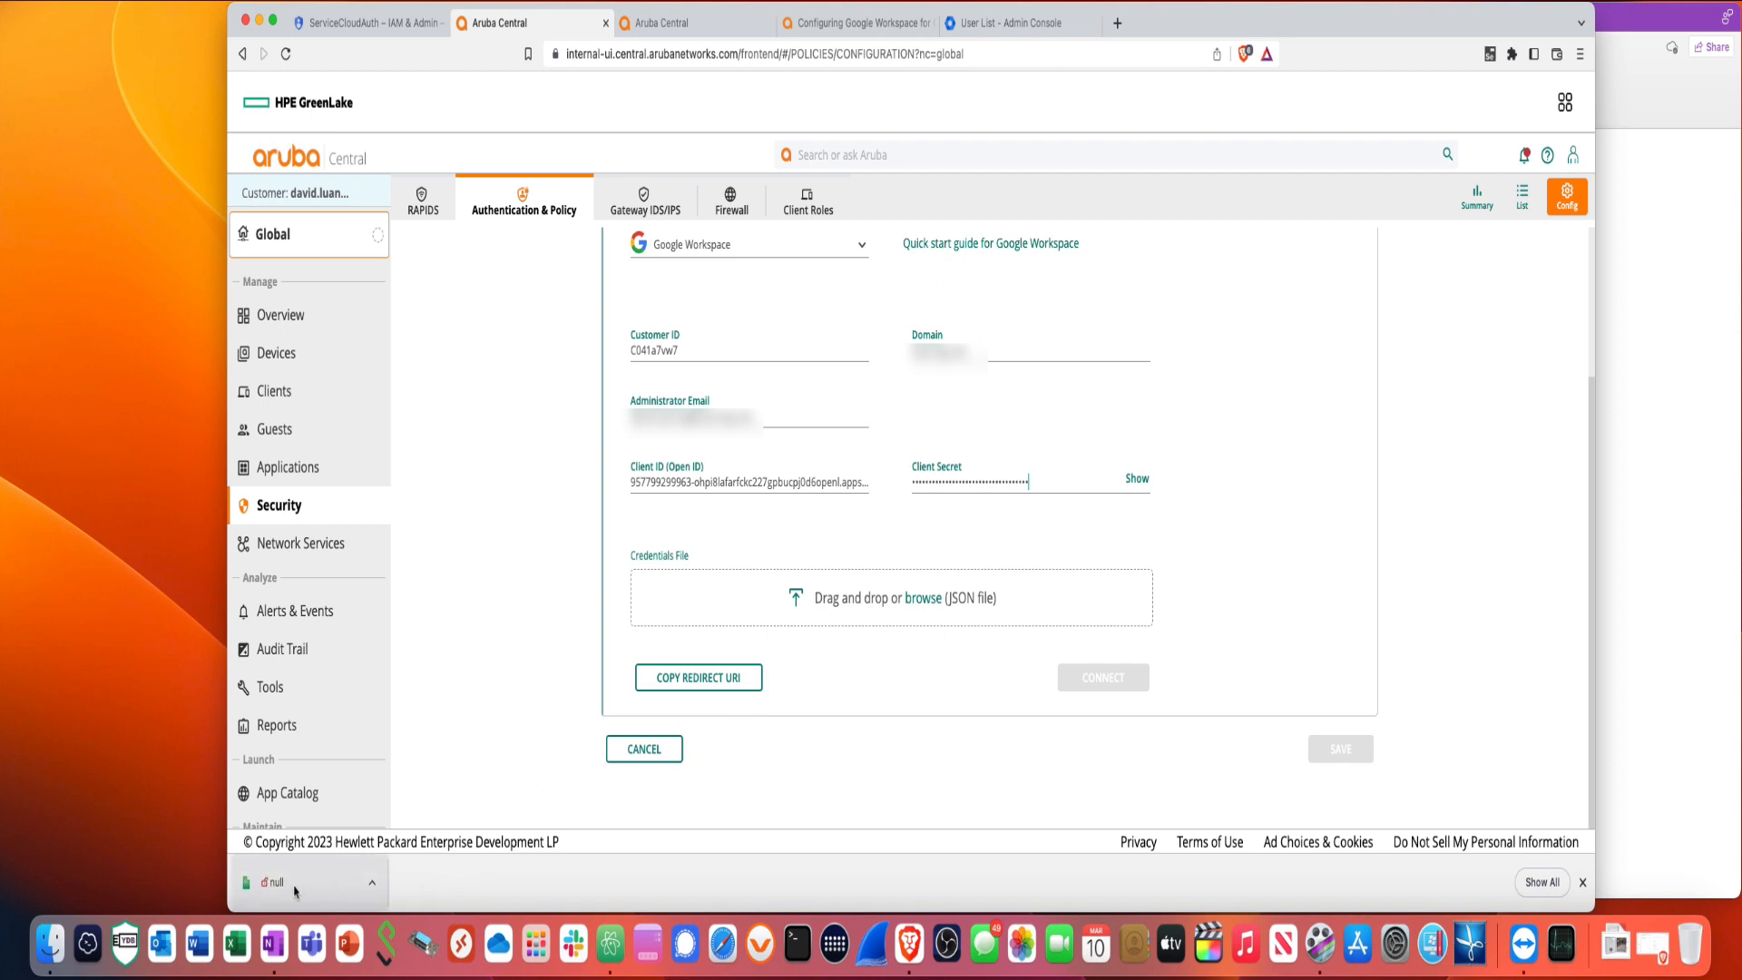
drag(327, 894, 813, 610)
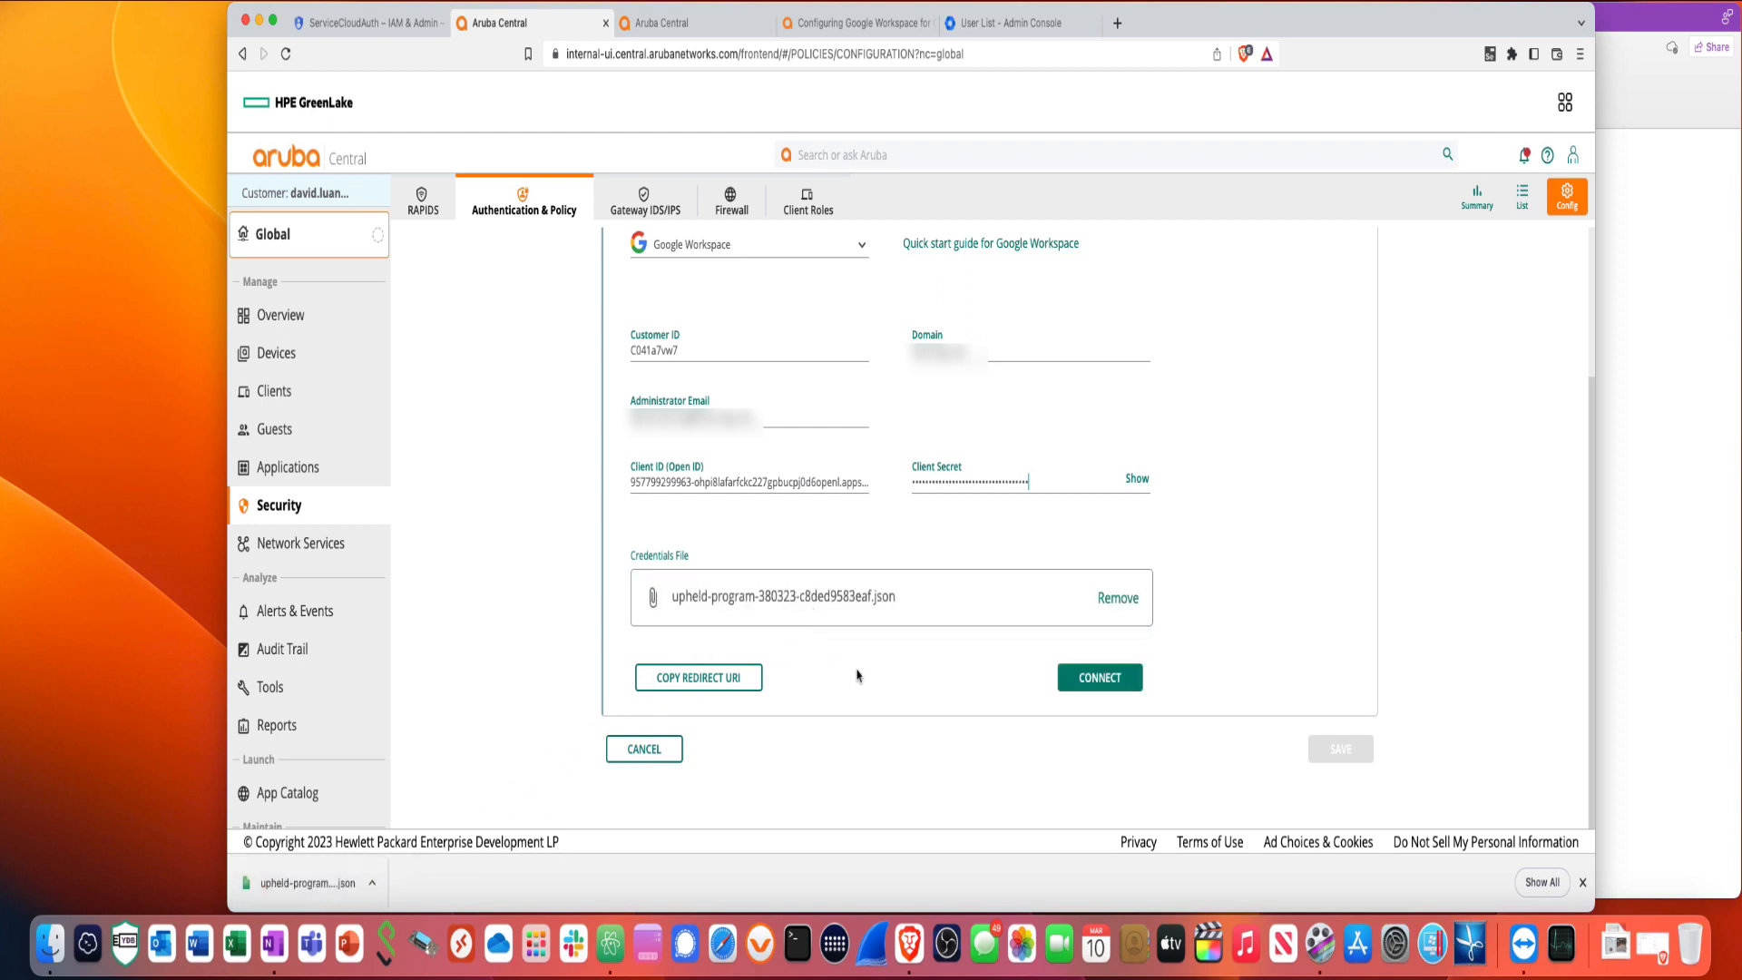
click(1096, 679)
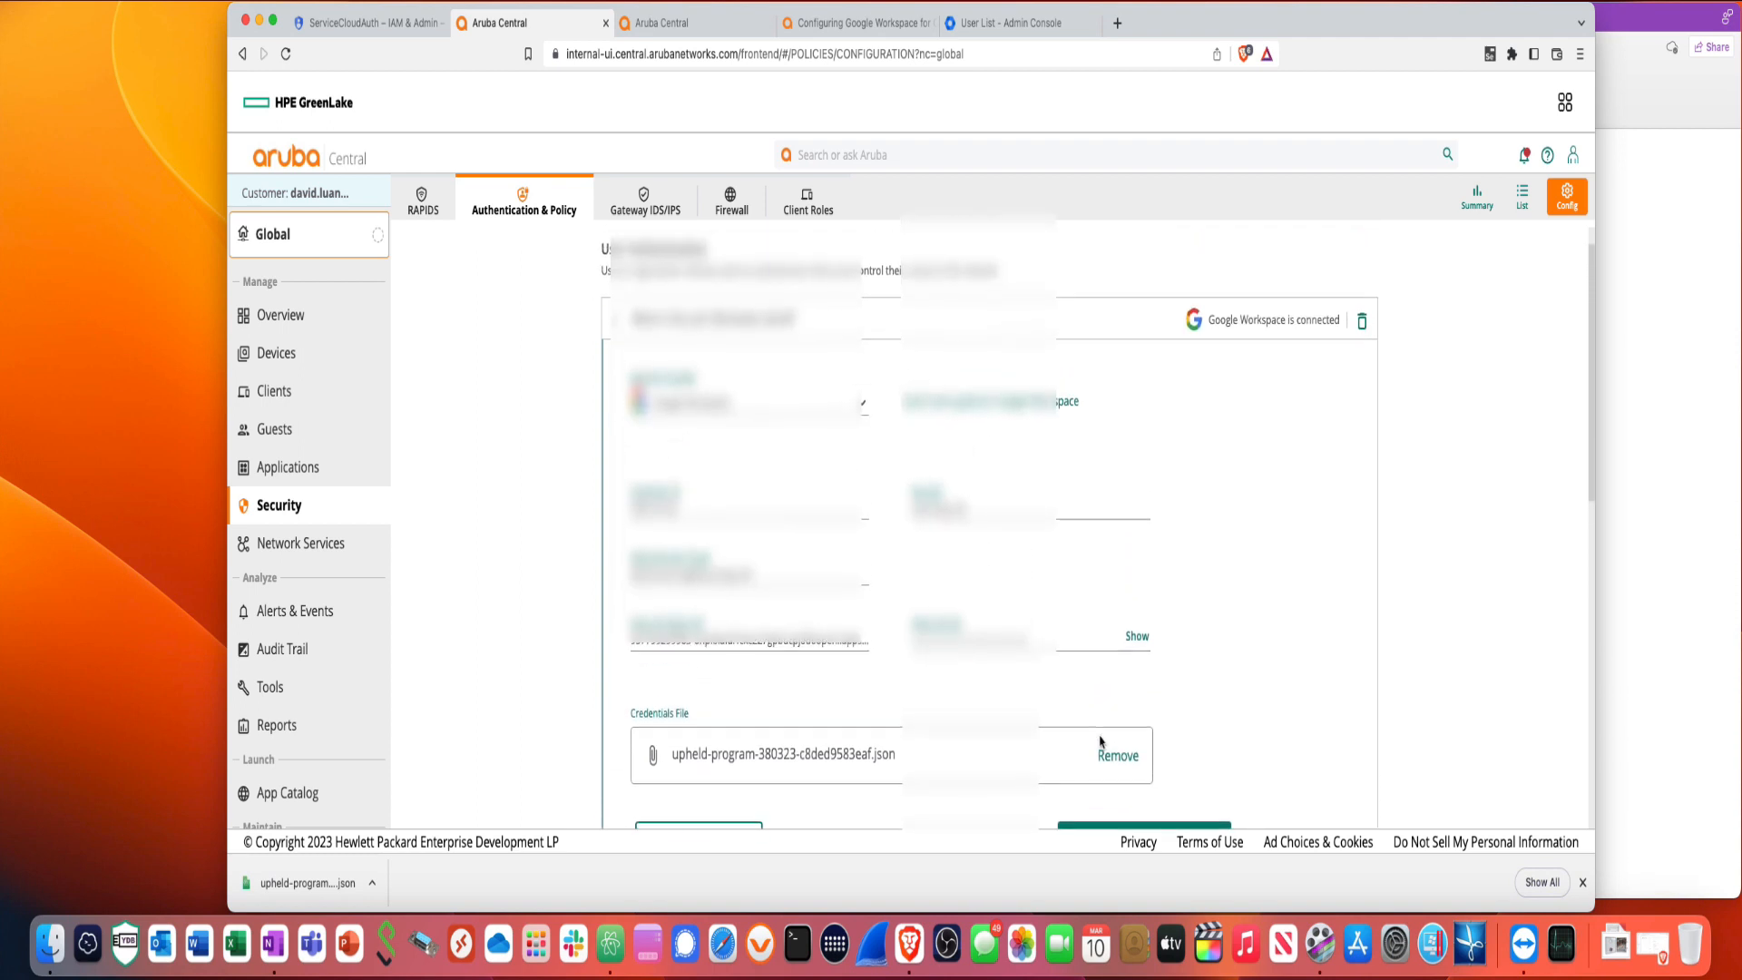
- Save the User Access Policy with Google Workspace connected and the user-group-to-client-role mapping
scroll(1100, 741, down, 5)
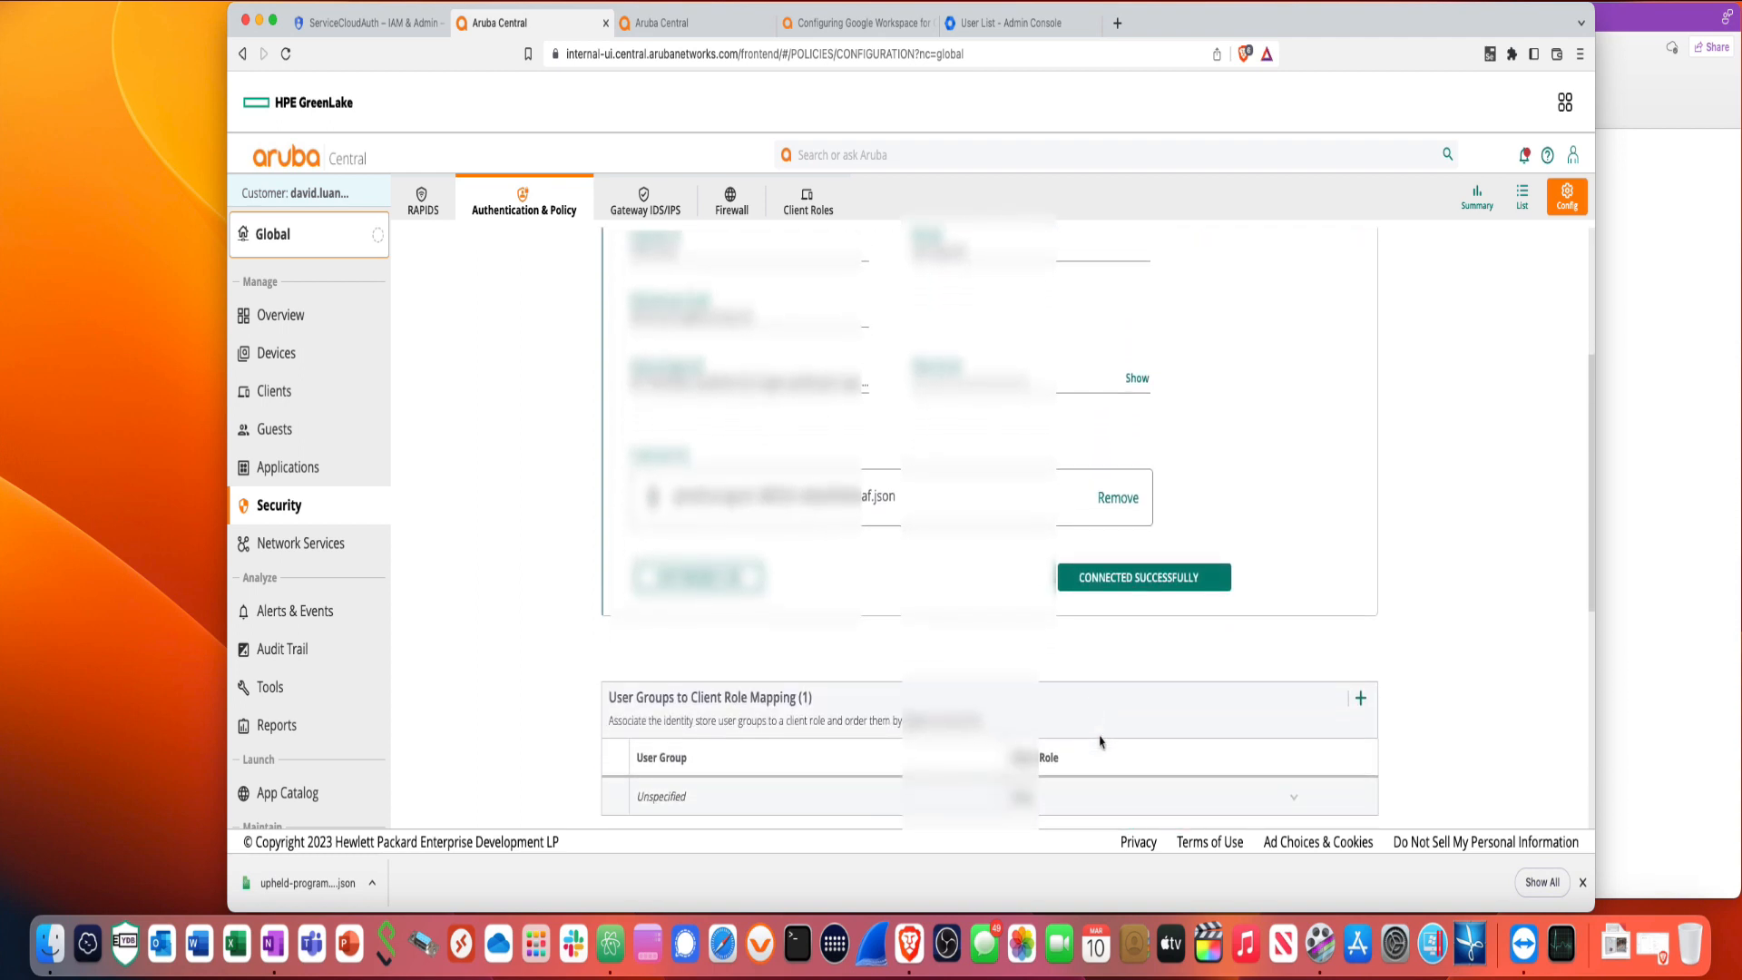
scroll(1100, 741, down, 1)
scroll(1100, 741, down, 2)
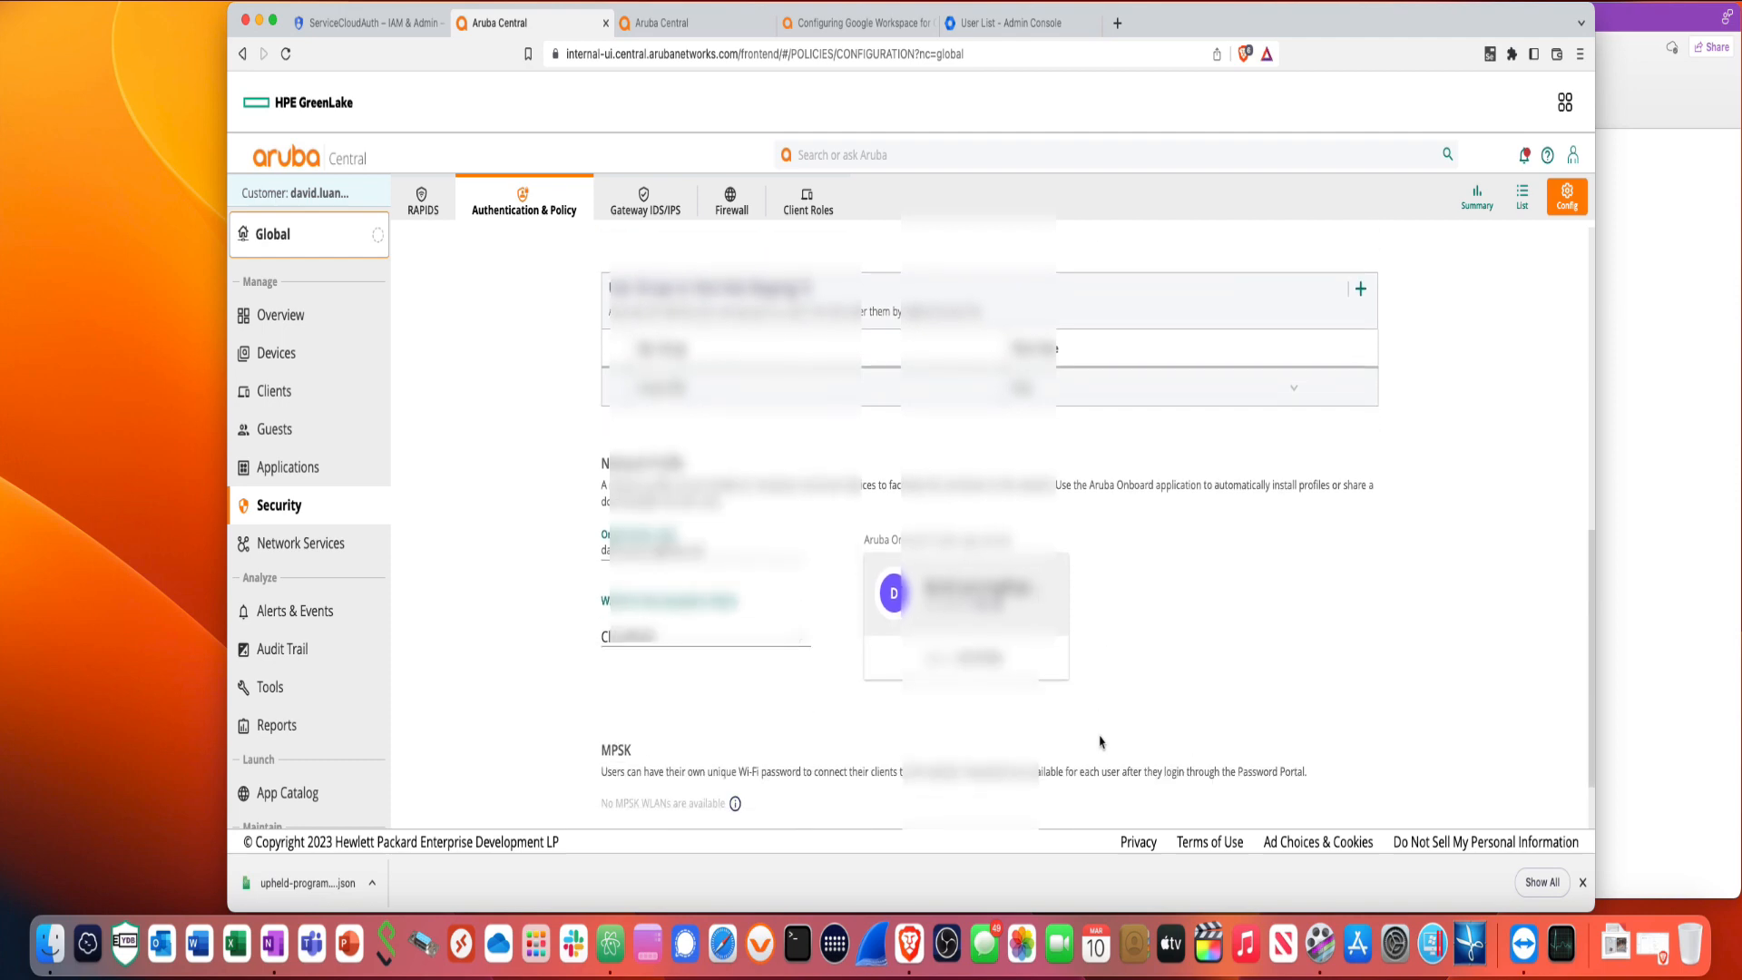
scroll(1099, 742, down, 1)
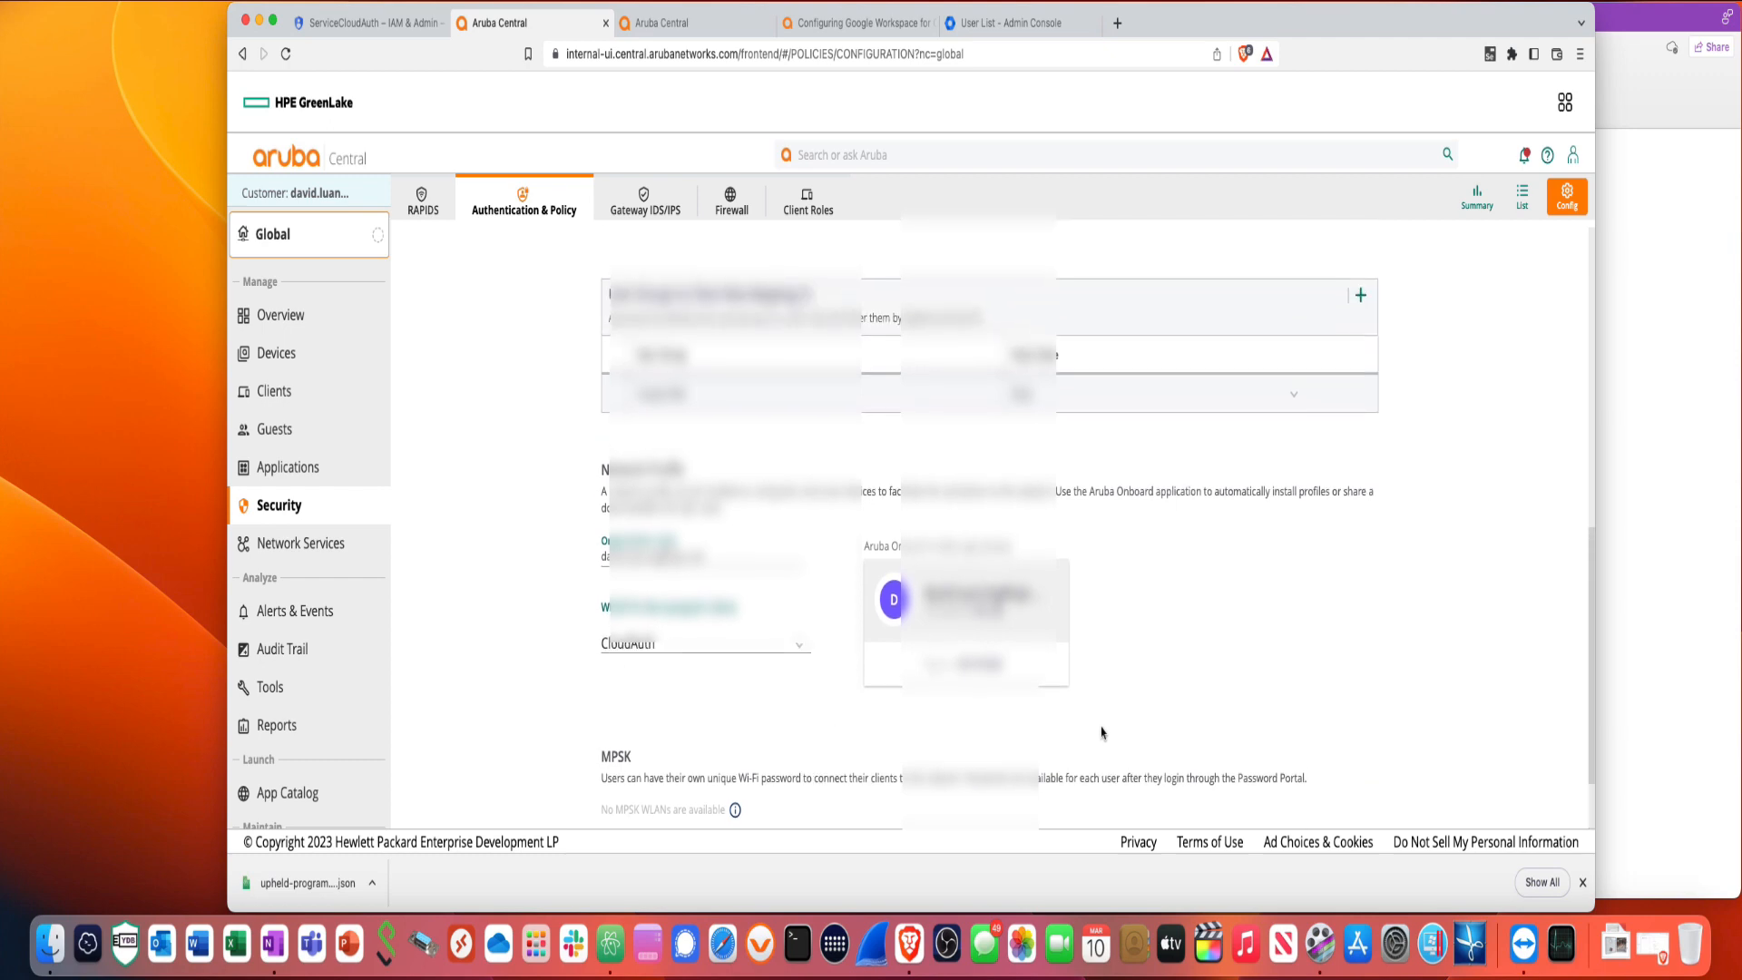
click(1320, 753)
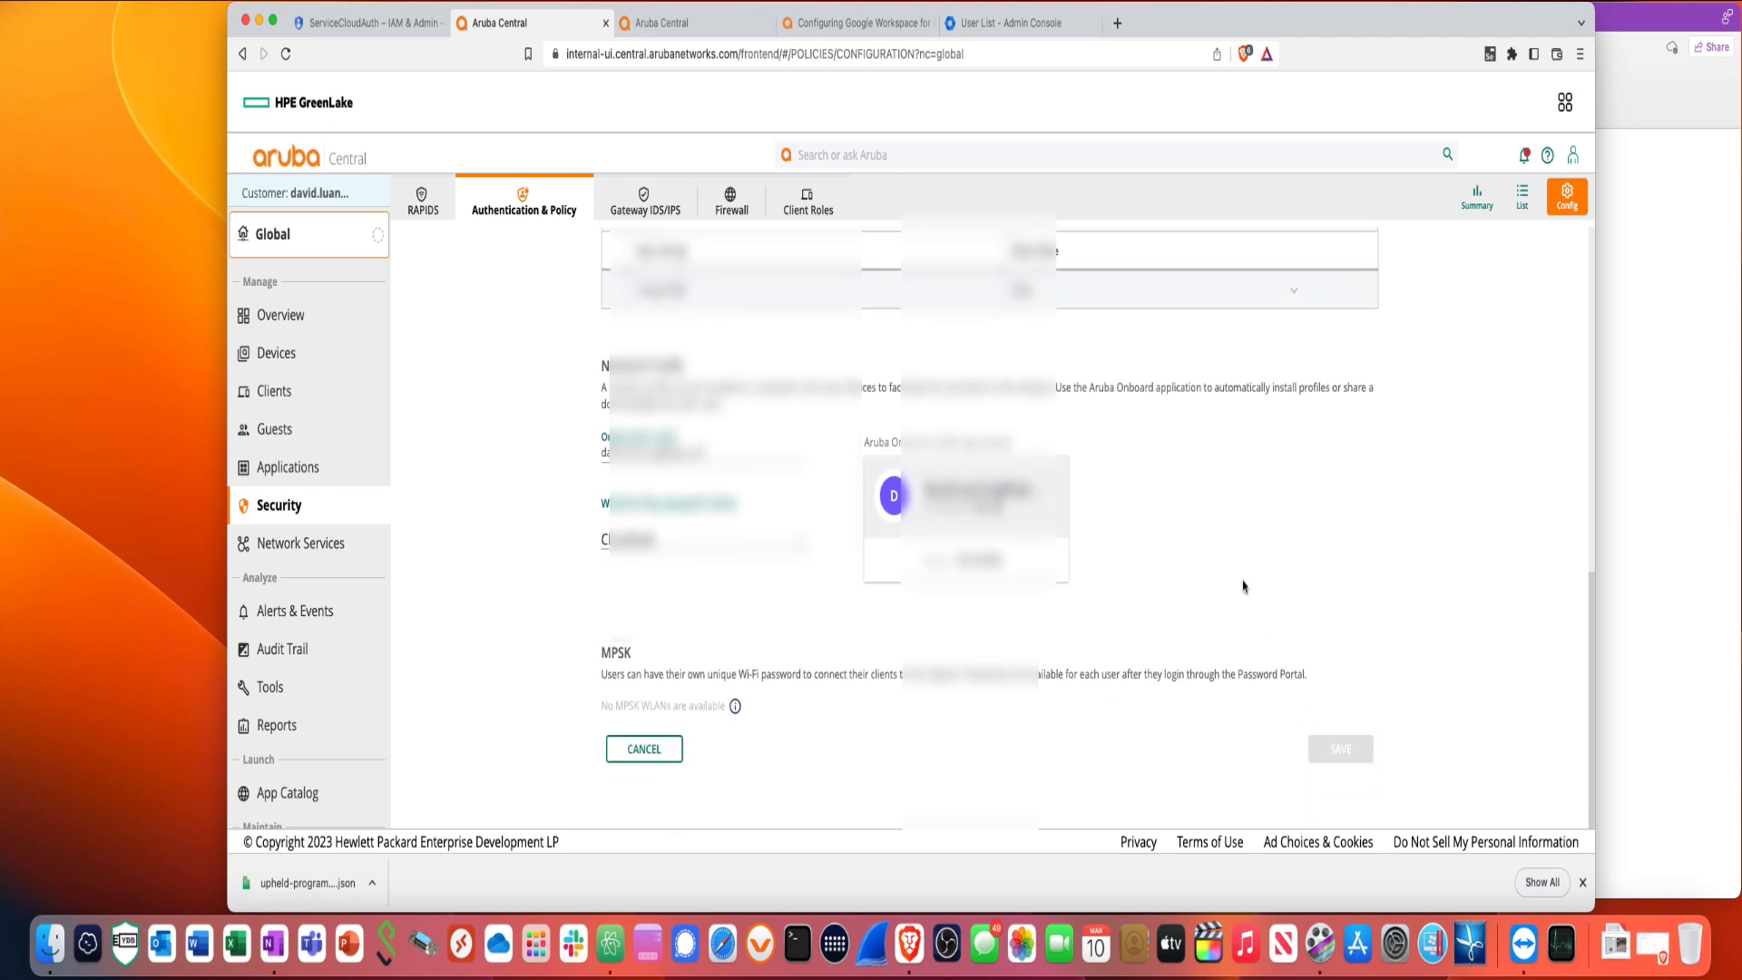